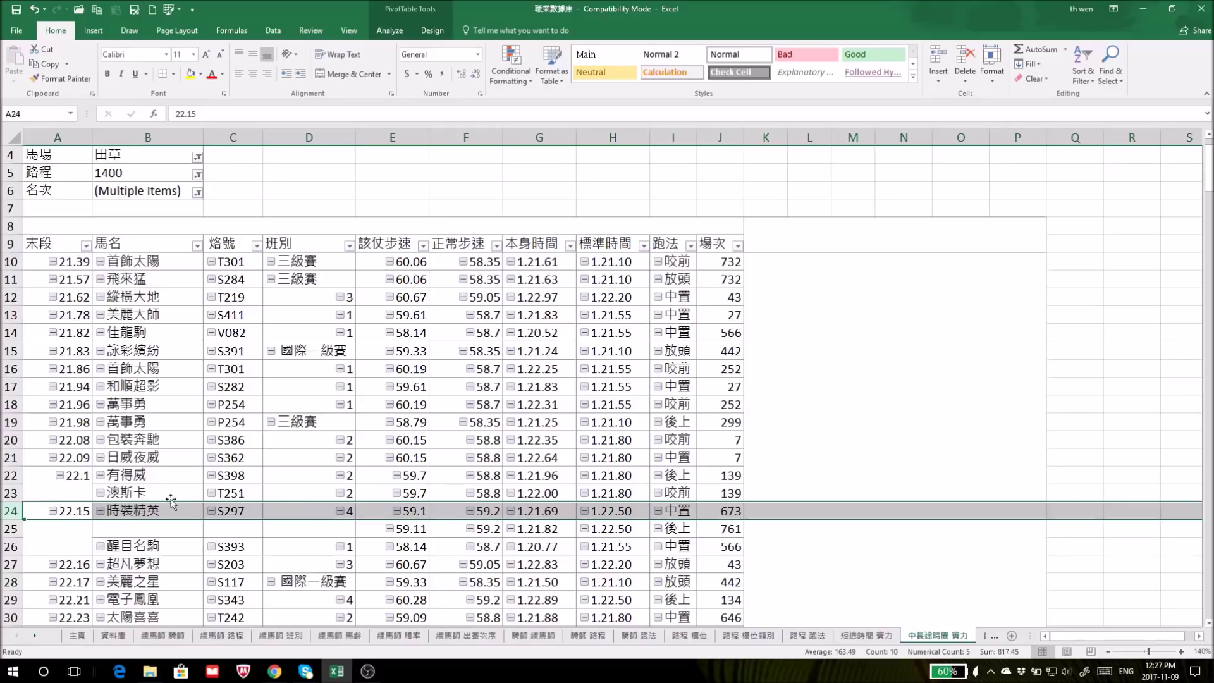
# Step: Compare 時裝精英's own time, standard time and race pace in row 24 with the standard time in row 12
pyautogui.click(542, 509)
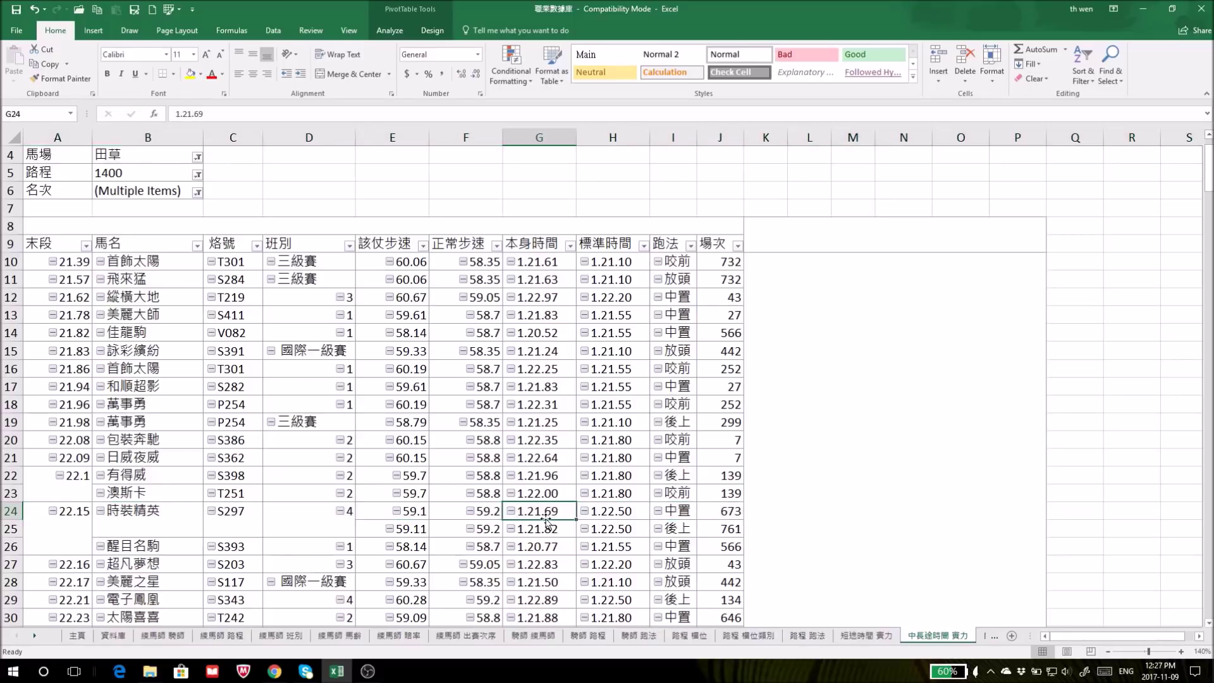
pyautogui.click(623, 514)
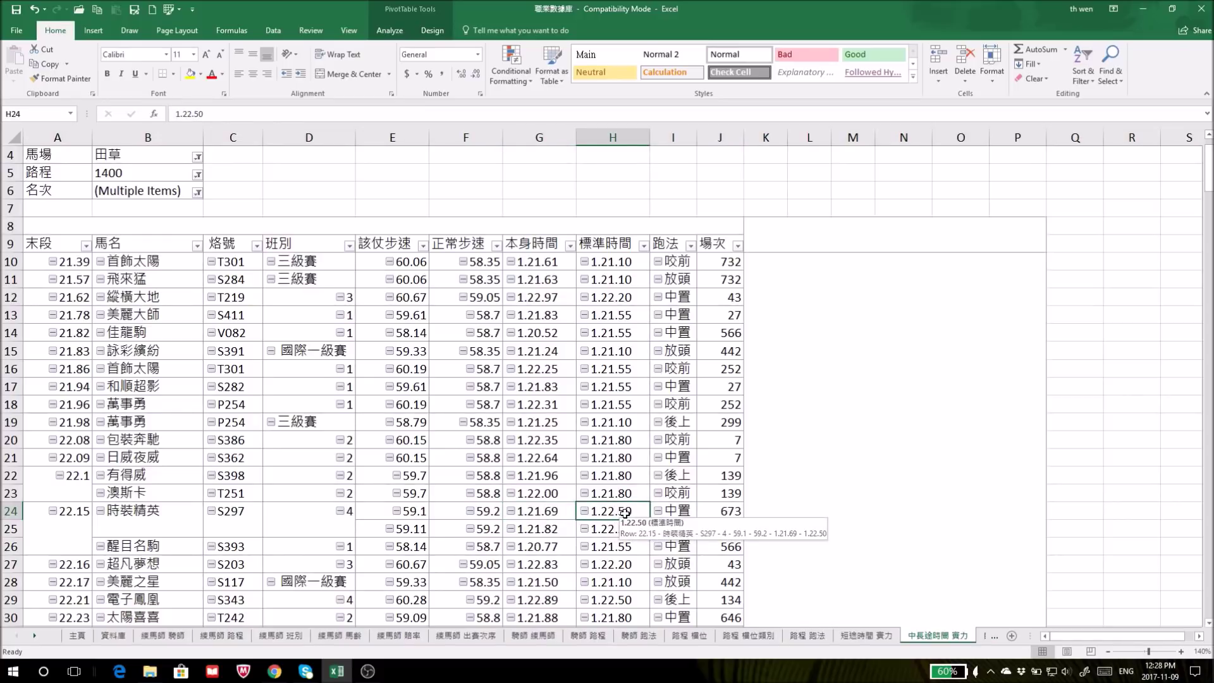
pyautogui.moveTo(619, 511); pyautogui.dragTo(420, 506)
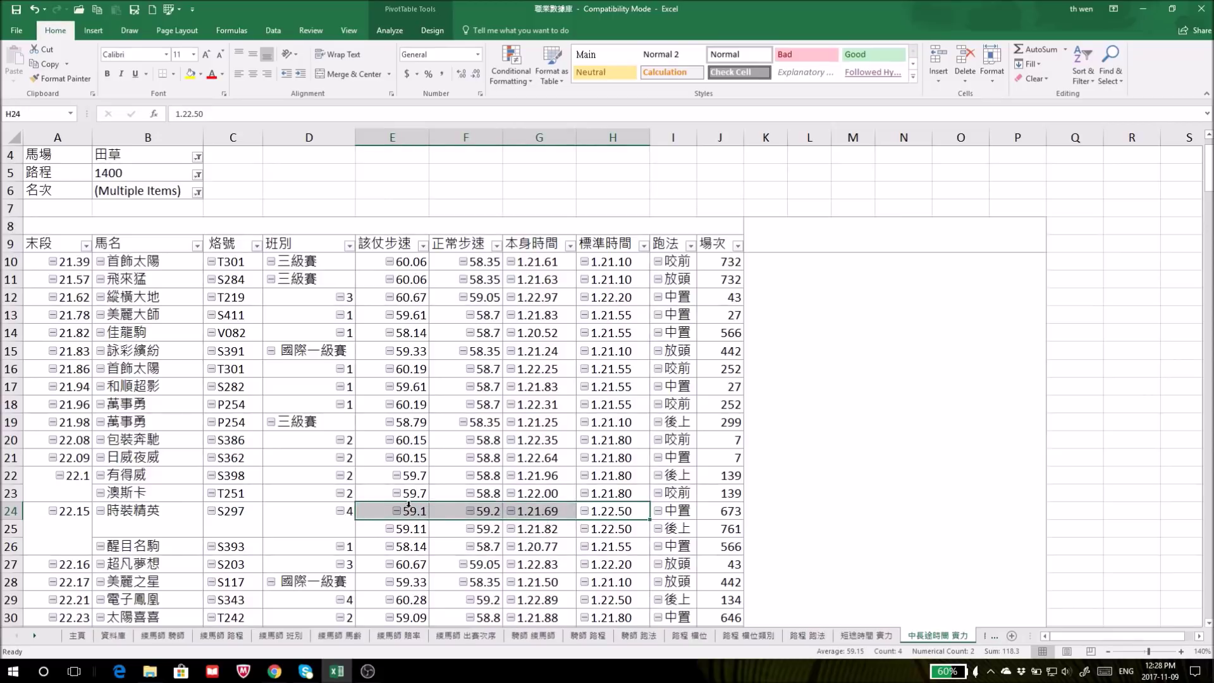
pyautogui.click(409, 506)
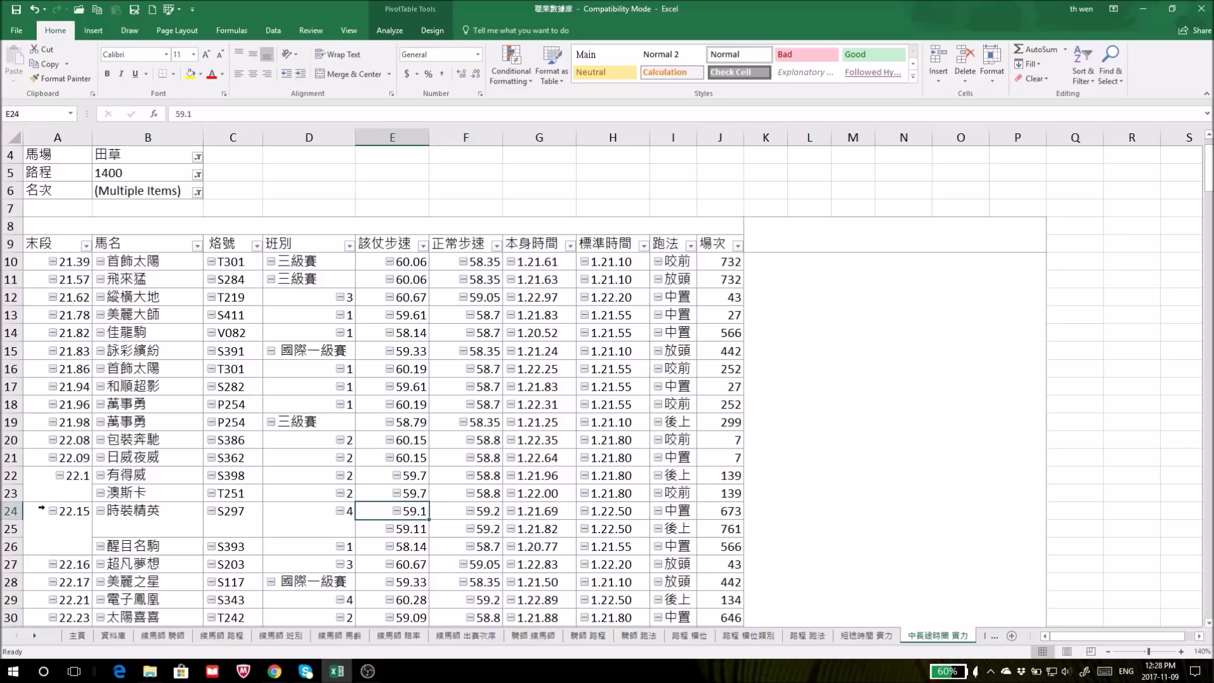
pyautogui.click(11, 511)
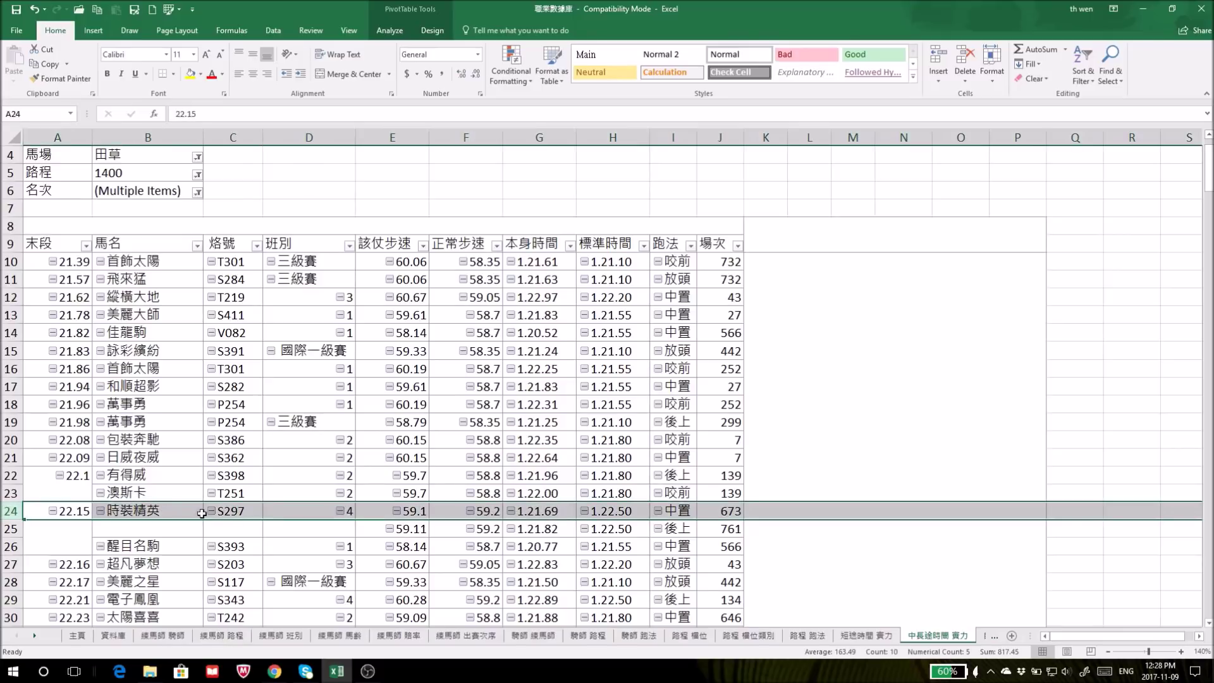
pyautogui.click(542, 513)
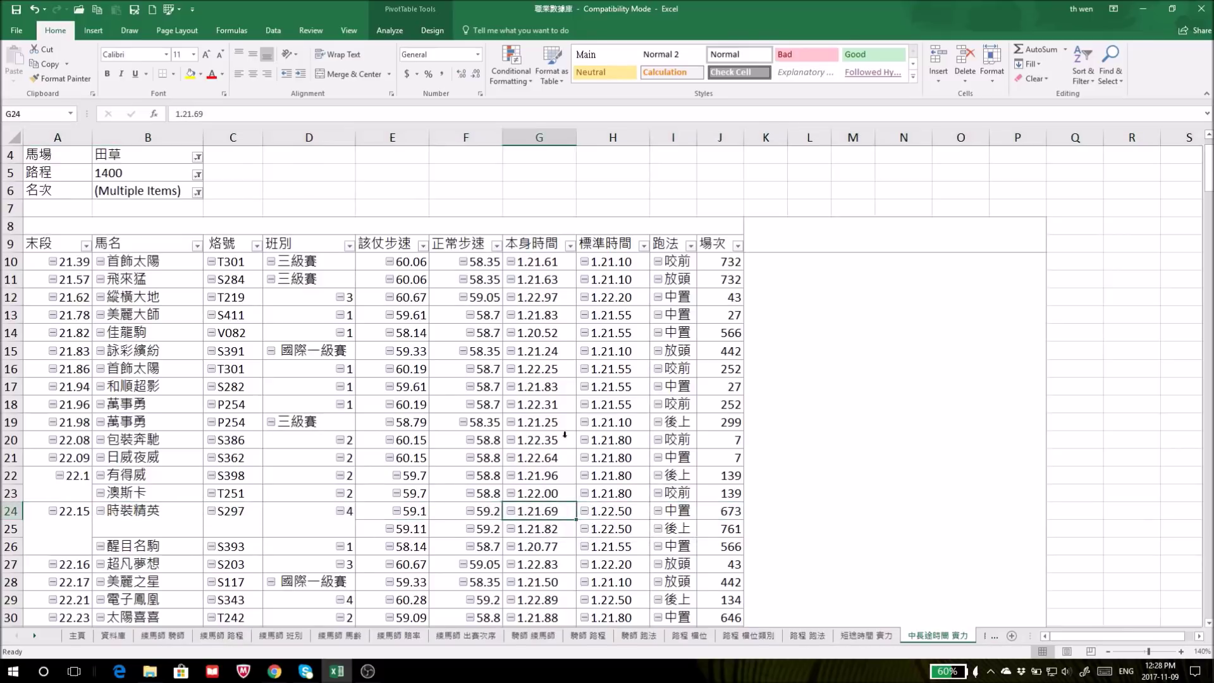
pyautogui.click(618, 297)
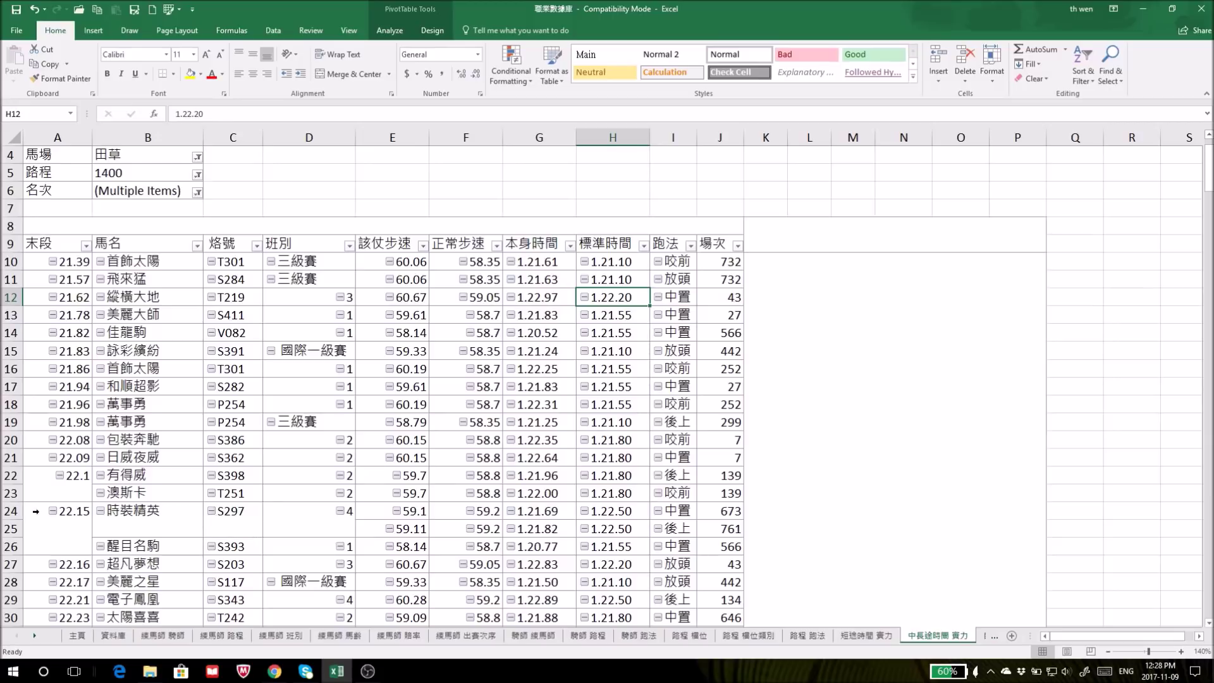
pyautogui.click(10, 511)
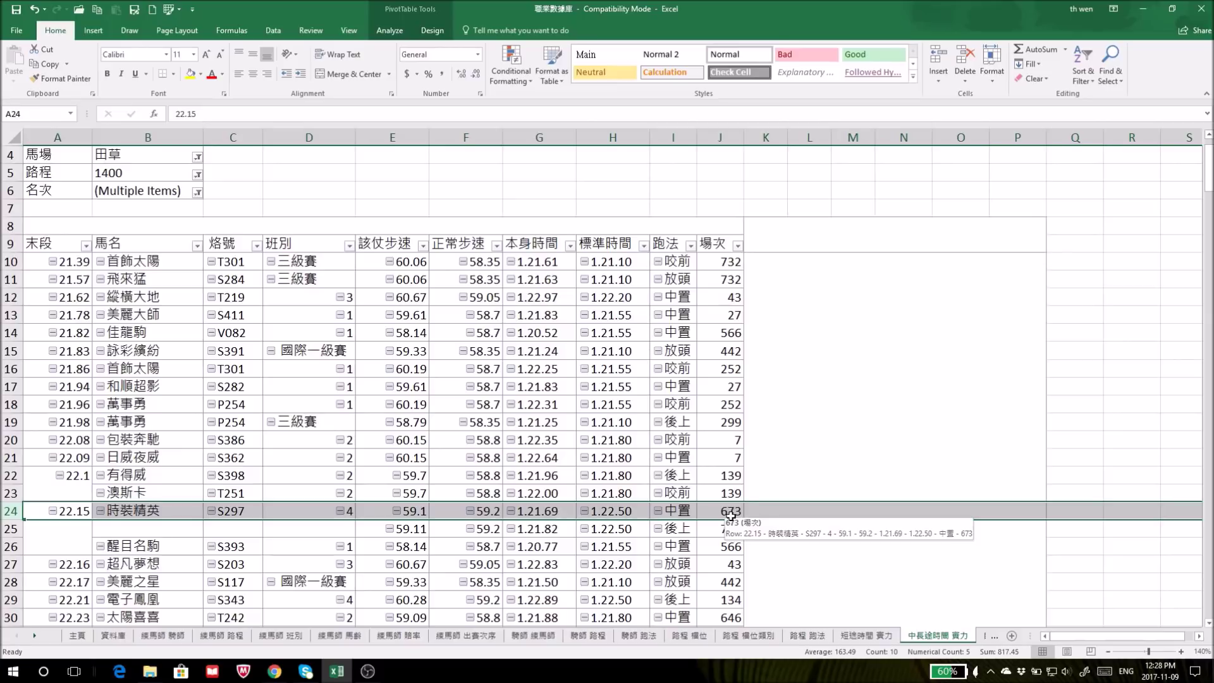
# Step: Open the 資料庫 sheet and review 時裝精英's race records in rows 8593 and 9737
pyautogui.click(114, 635)
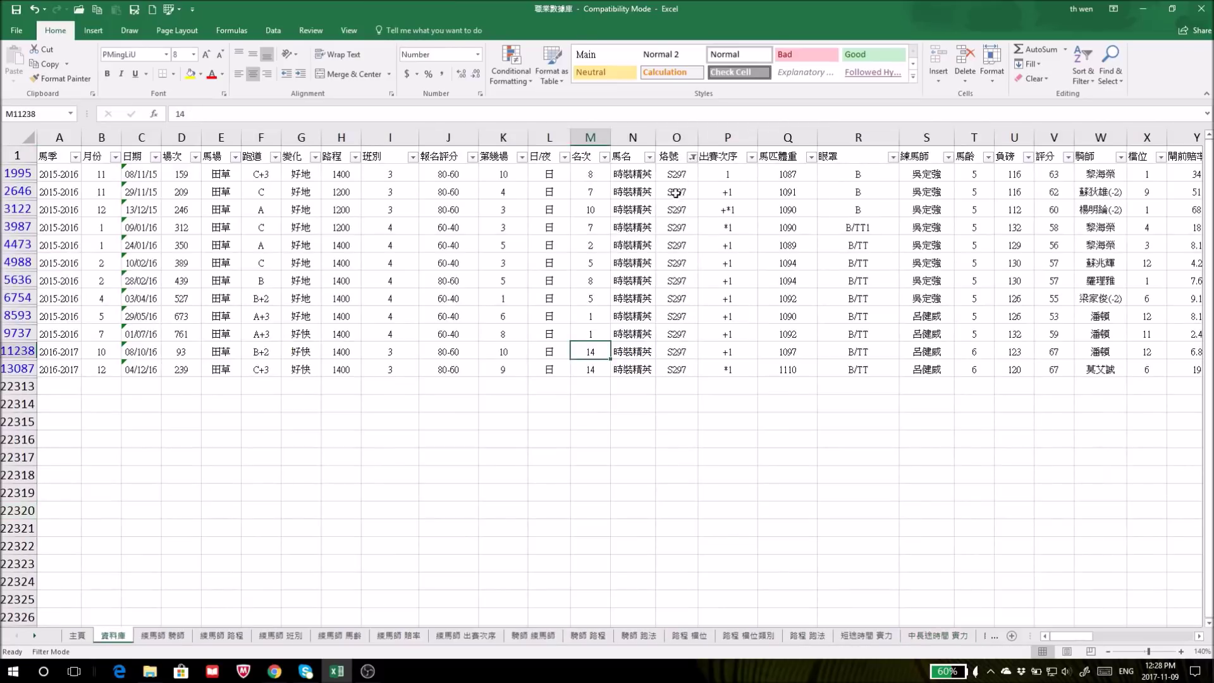
pyautogui.click(12, 317)
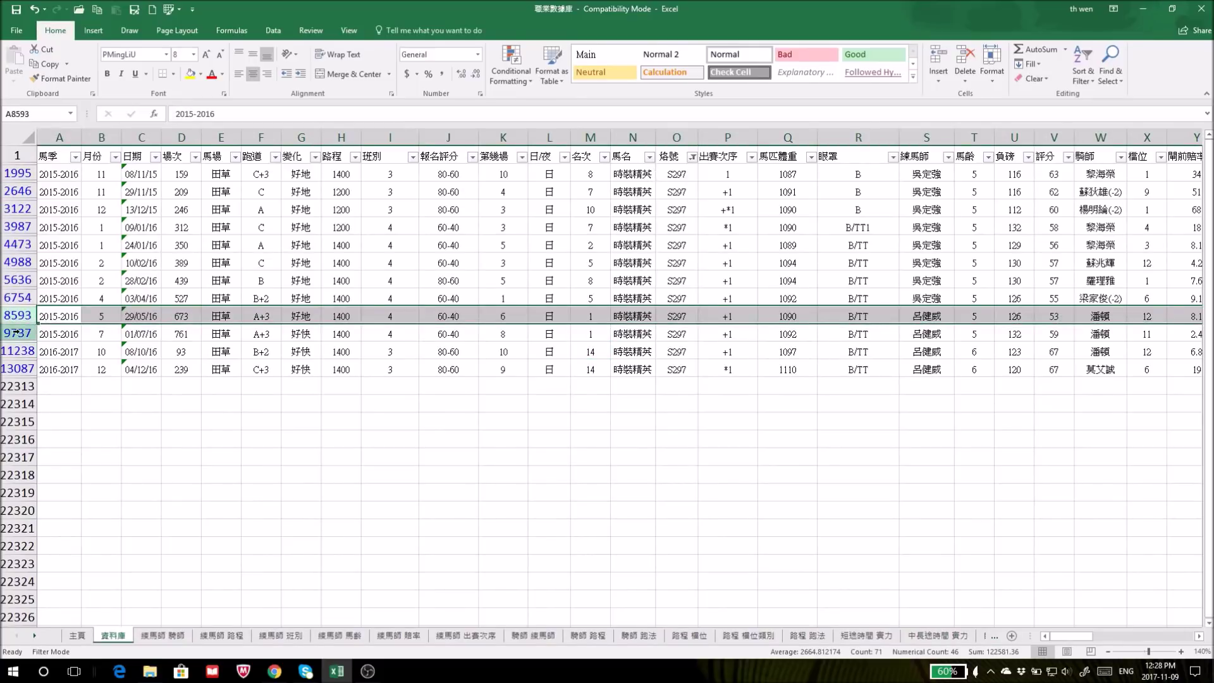
pyautogui.click(17, 334)
pyautogui.moveTo(1083, 634)
pyautogui.mouseDown()
pyautogui.moveTo(1097, 634)
pyautogui.moveTo(1063, 636)
pyautogui.mouseUp()
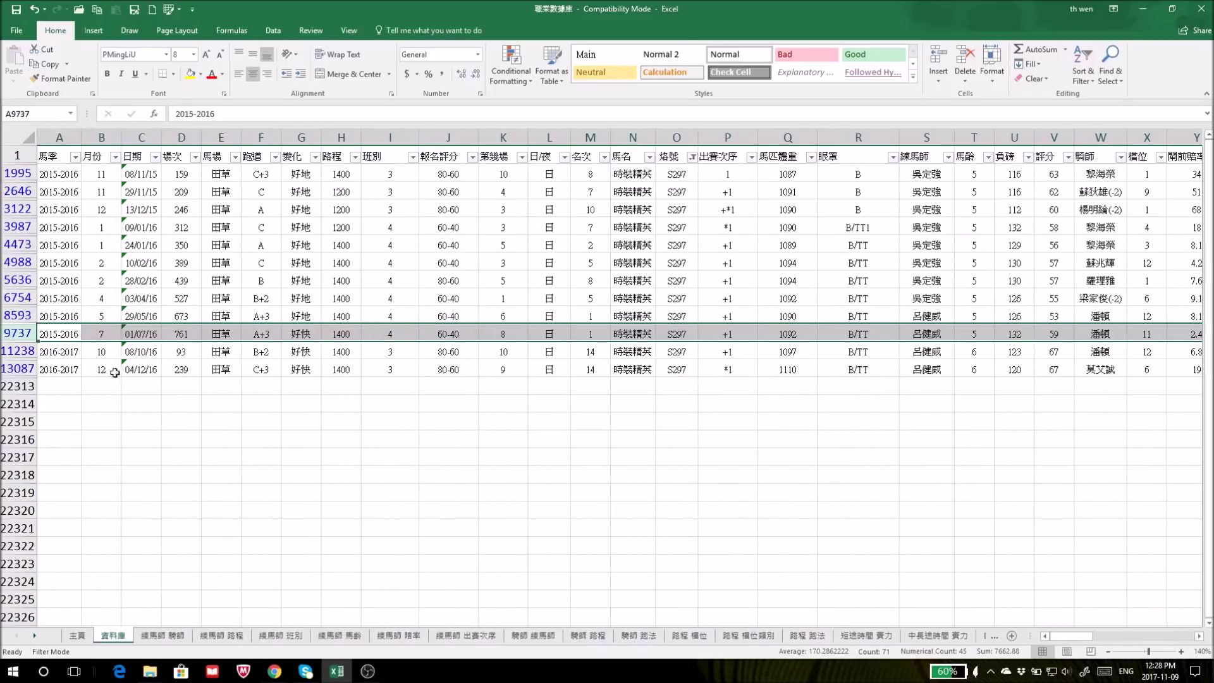
# Step: Examine 時裝精英's two 2016-2017 races in rows 11238 and 13087, including their 距頭馬 margins
pyautogui.moveTo(19, 350); pyautogui.dragTo(22, 363)
pyautogui.moveTo(1052, 636); pyautogui.dragTo(1108, 642)
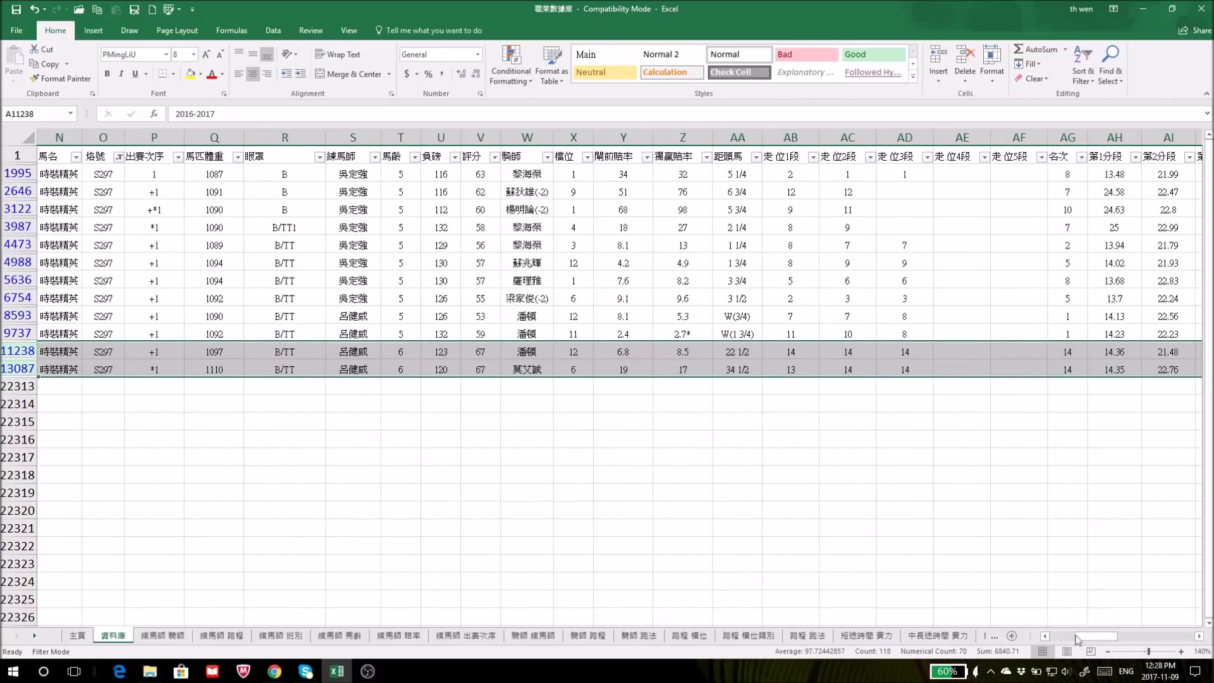
pyautogui.click(739, 352)
pyautogui.moveTo(739, 369); pyautogui.dragTo(735, 351)
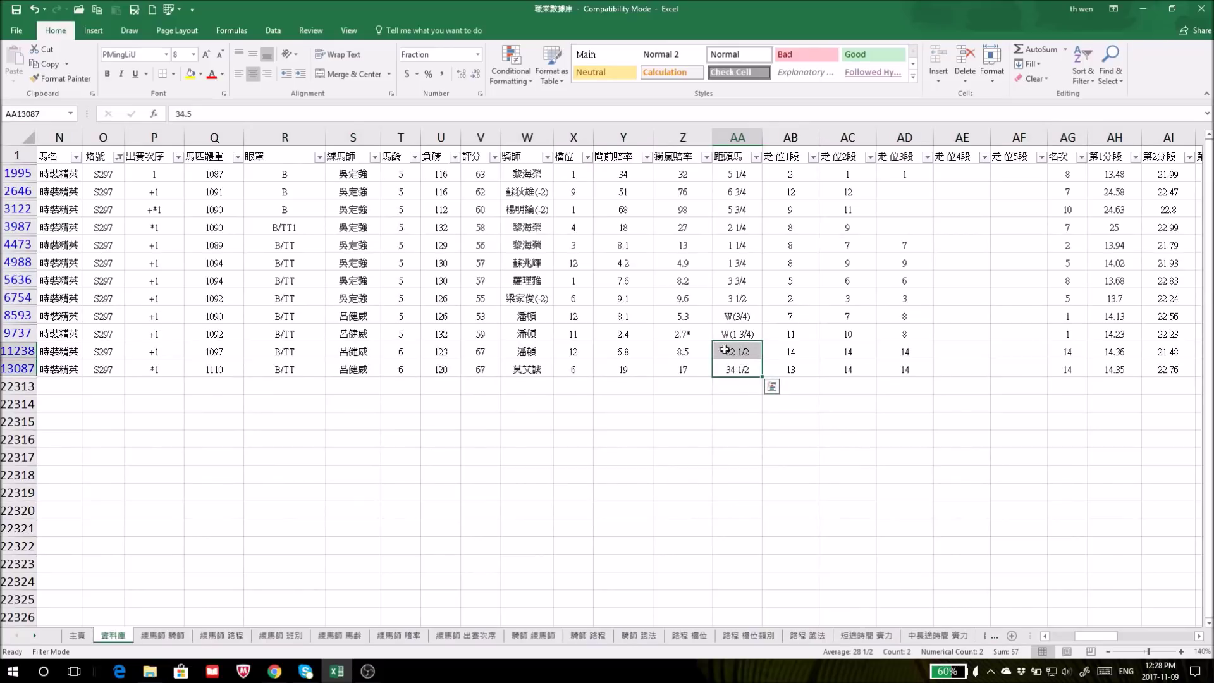
pyautogui.moveTo(1097, 636); pyautogui.dragTo(1072, 636)
pyautogui.moveTo(10, 368); pyautogui.dragTo(12, 417)
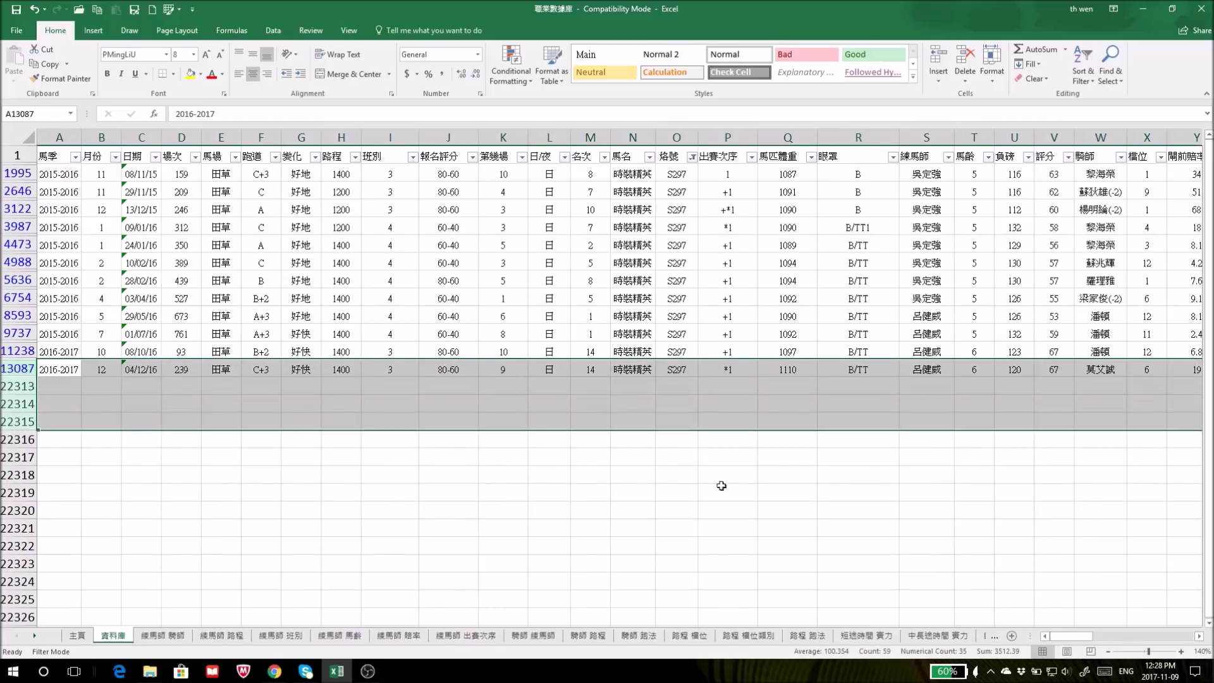
# Step: Review the records in rows 8593 and 9737 again, checking row 9737 from 名次 through 檔位
pyautogui.moveTo(1074, 636); pyautogui.dragTo(1075, 639)
pyautogui.moveTo(22, 315); pyautogui.dragTo(22, 316)
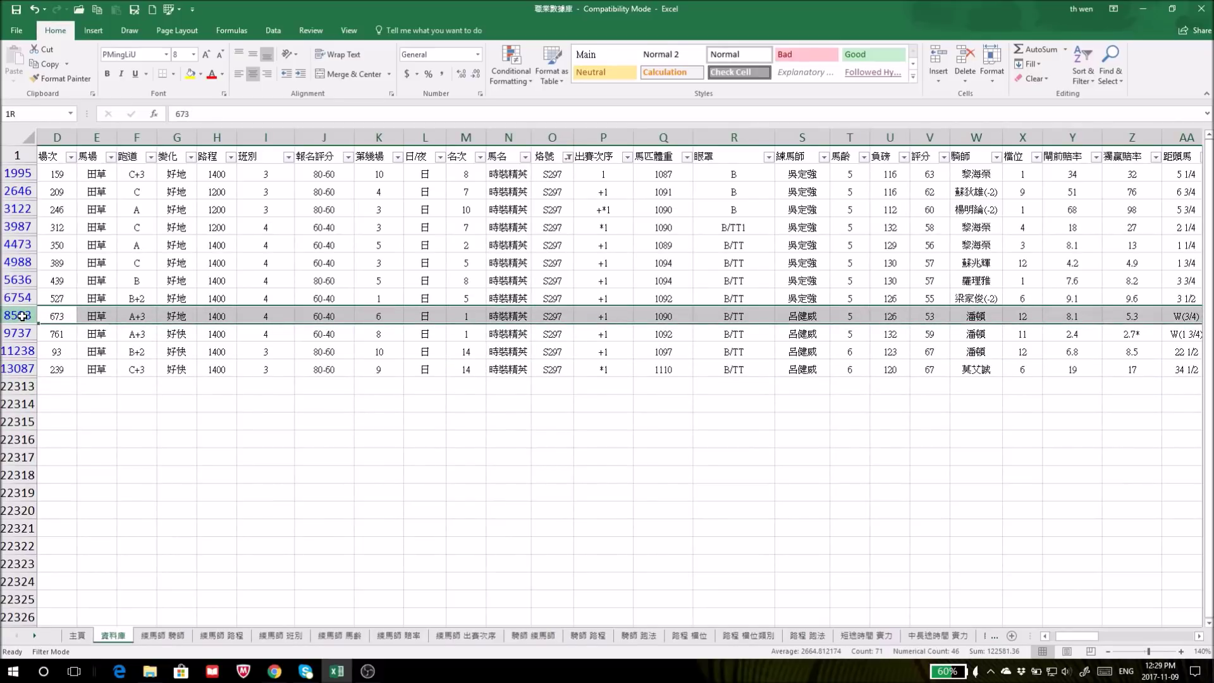
pyautogui.moveTo(22, 315); pyautogui.dragTo(19, 333)
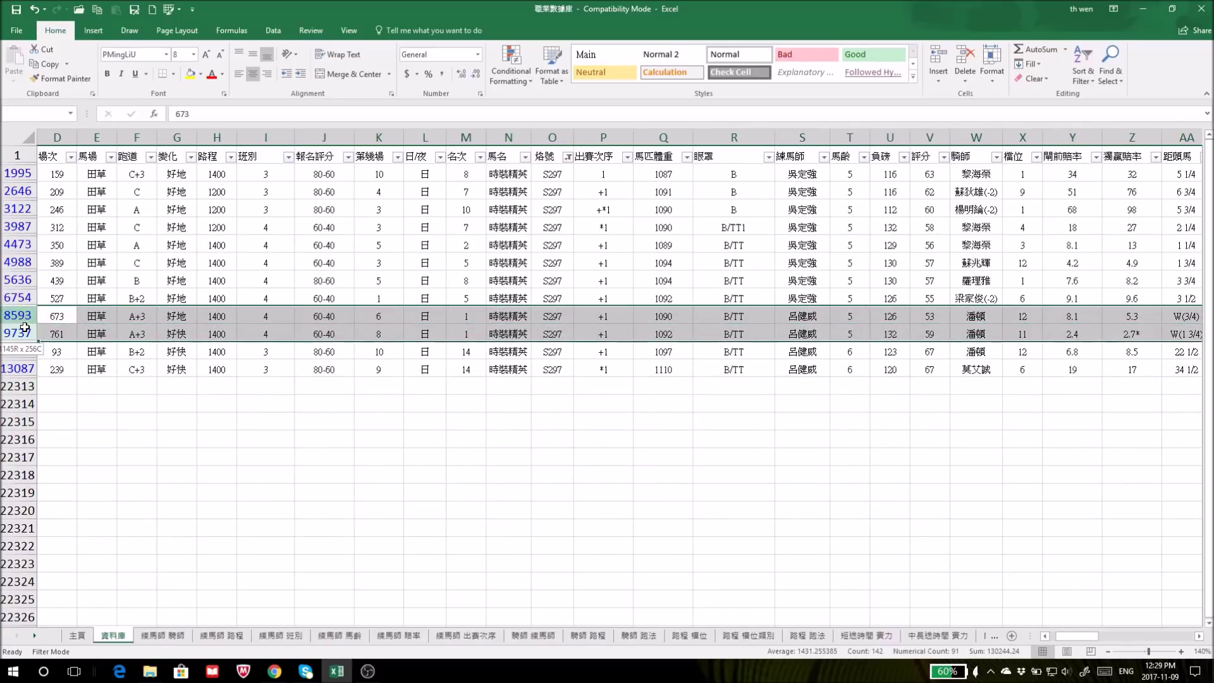
pyautogui.moveTo(463, 330); pyautogui.dragTo(1022, 334)
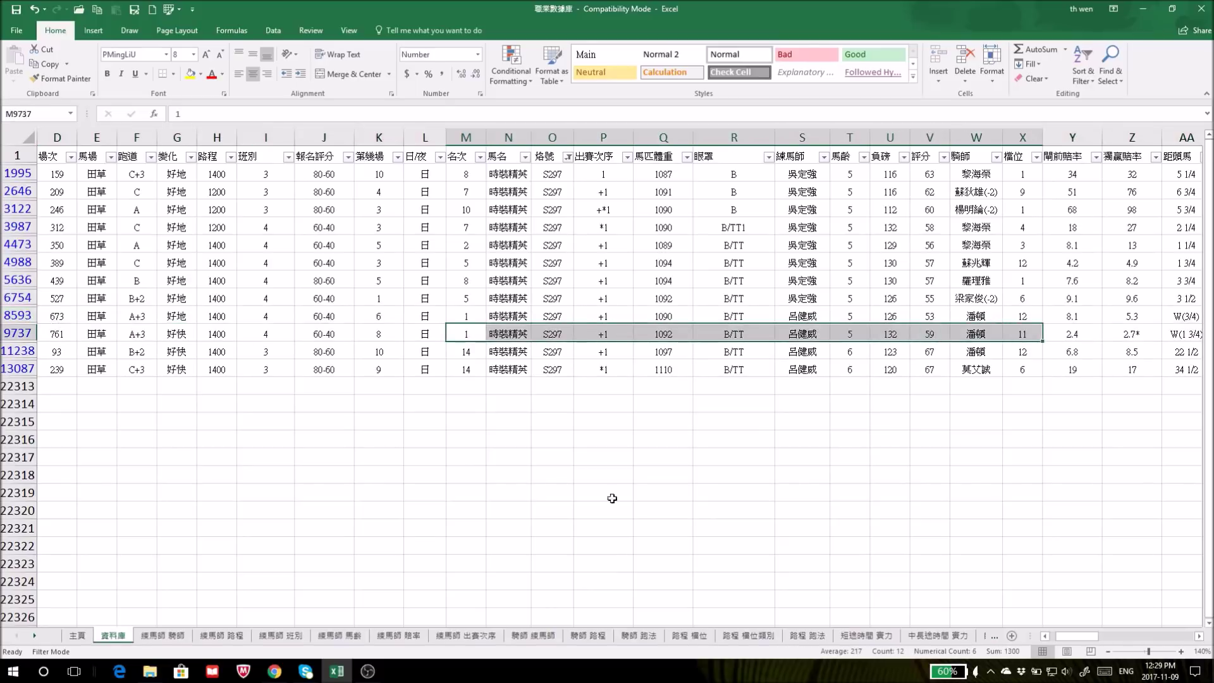
# Step: Return to the 中長途時間 實力 sheet and compare 佳龍駒's row 14 with 時裝精英's row 24, including its class
pyautogui.click(954, 635)
pyautogui.scroll(-2, 490, 480)
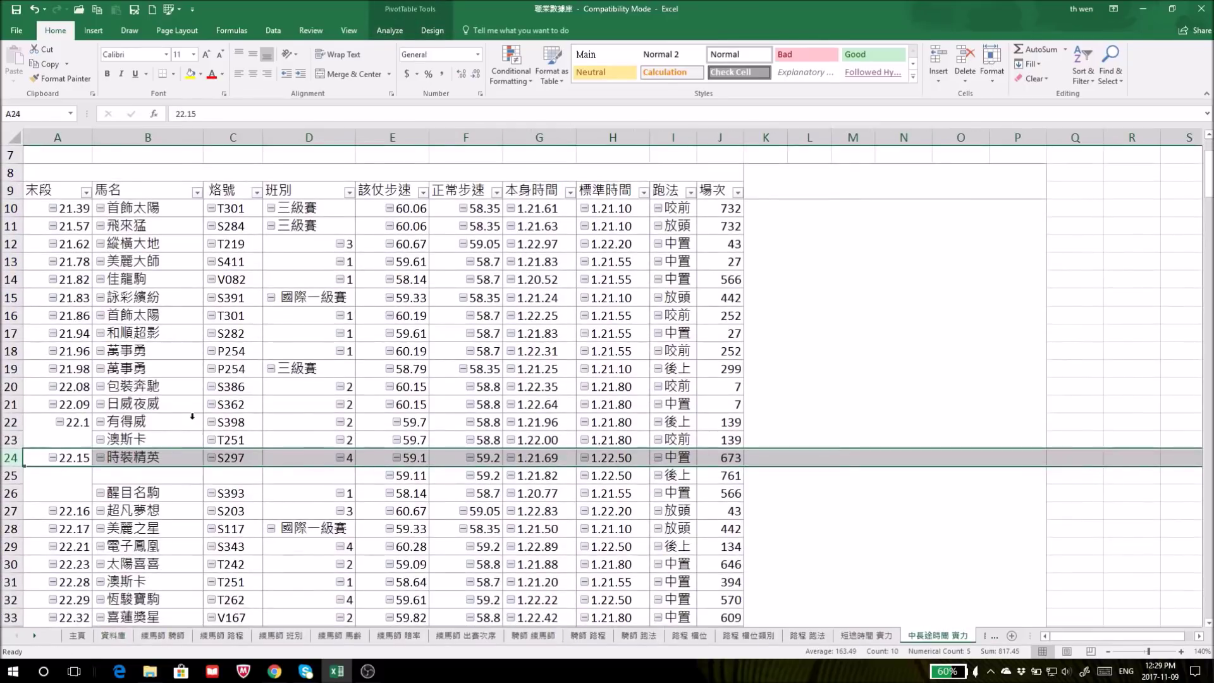
pyautogui.click(27, 278)
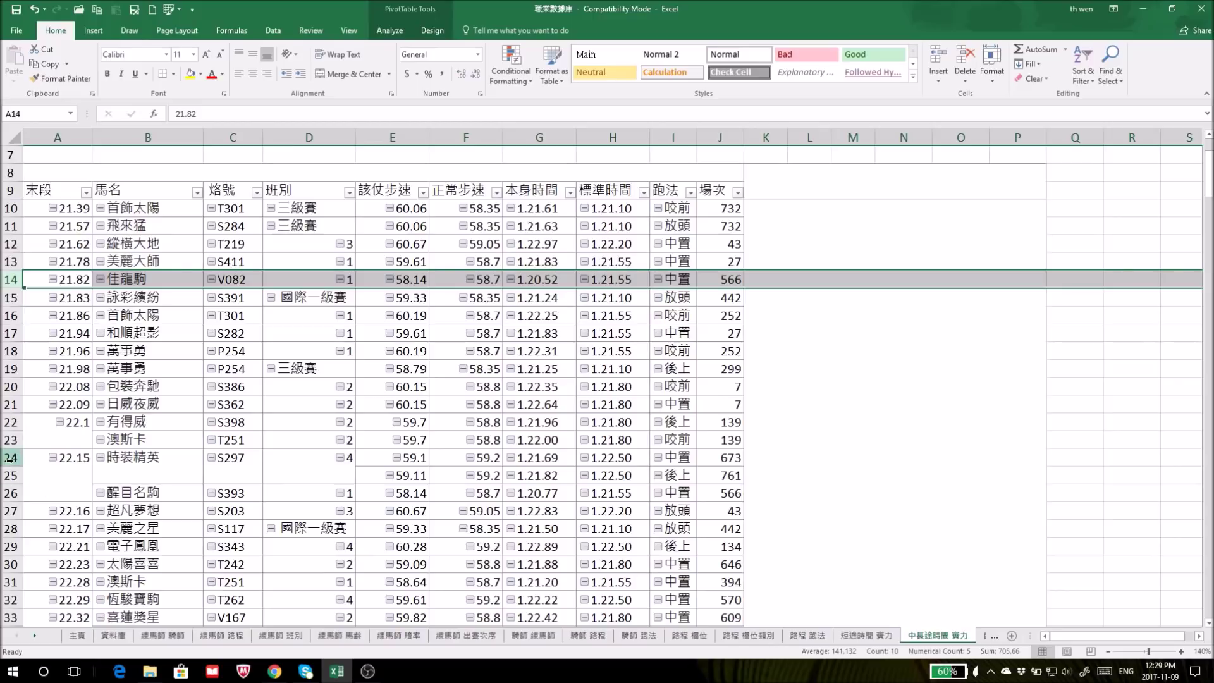
pyautogui.click(7, 457)
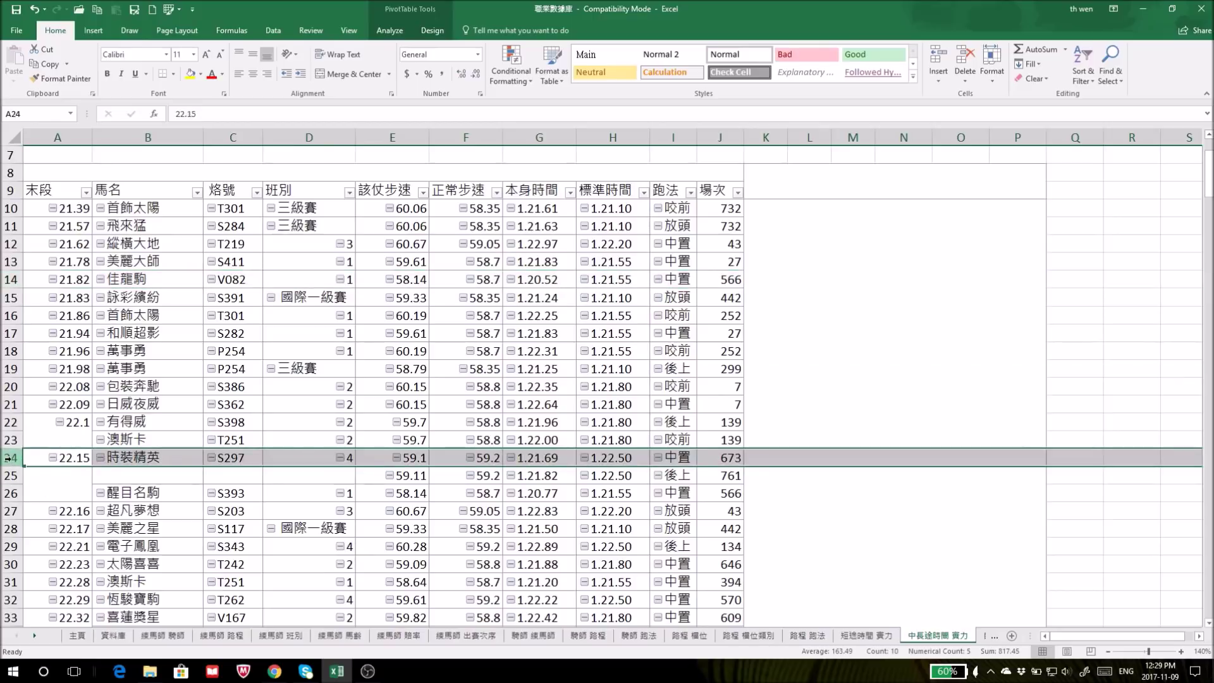
pyautogui.click(319, 457)
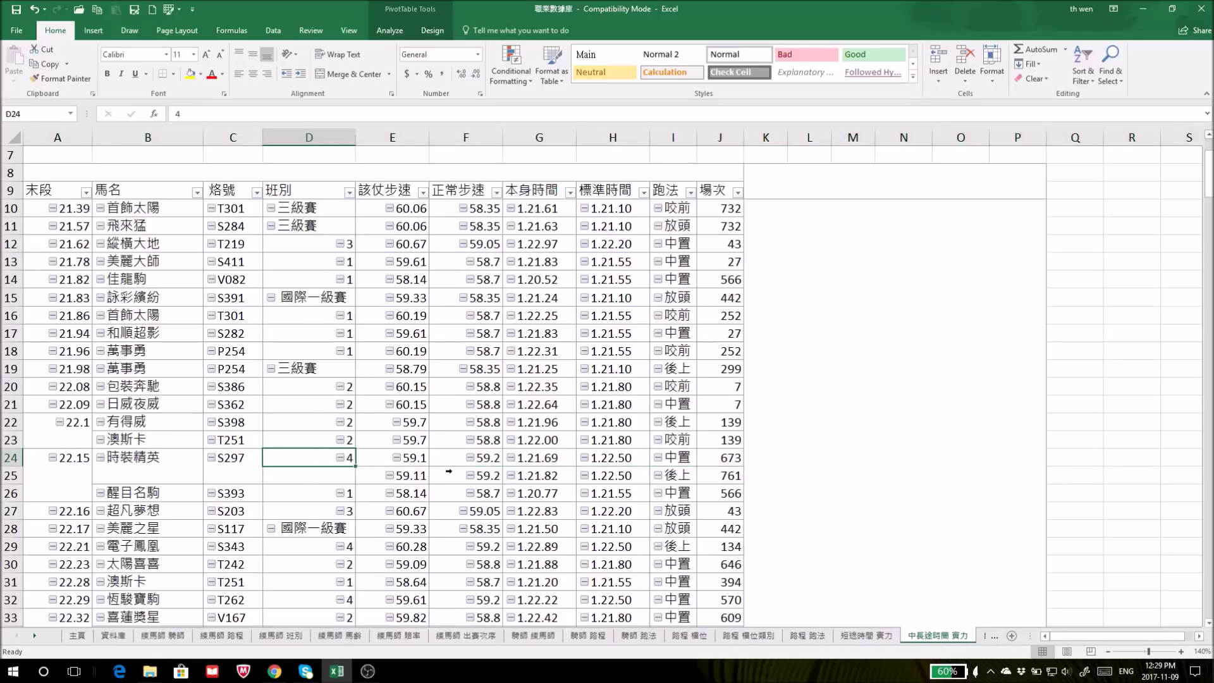
# Step: Switch the pivot table's 馬季 filter to only the 2016-2017 season
pyautogui.scroll(2, 449, 470)
pyautogui.click(199, 191)
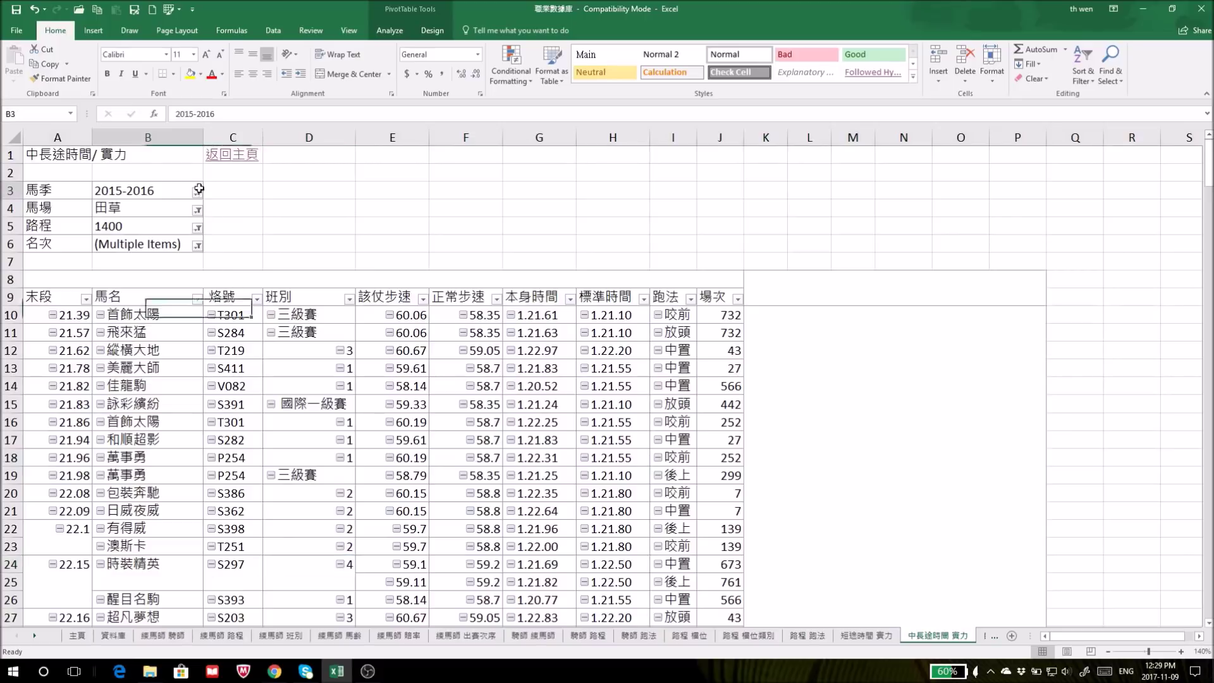
pyautogui.click(71, 232)
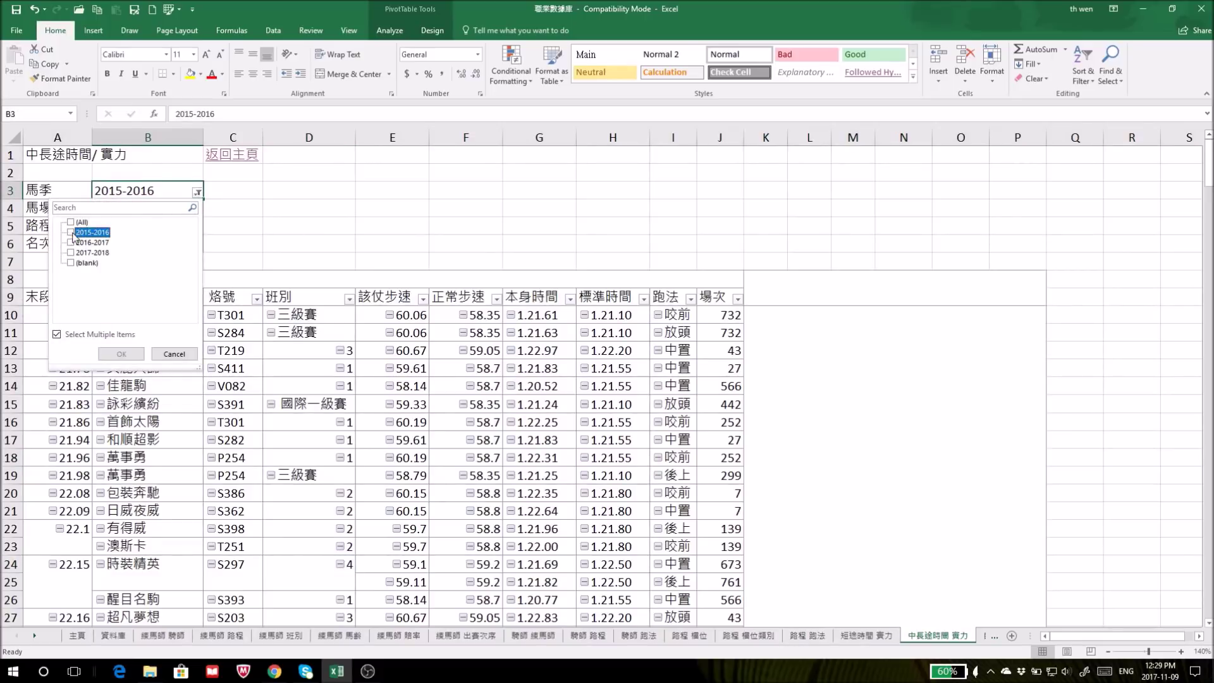
pyautogui.click(71, 242)
pyautogui.click(114, 352)
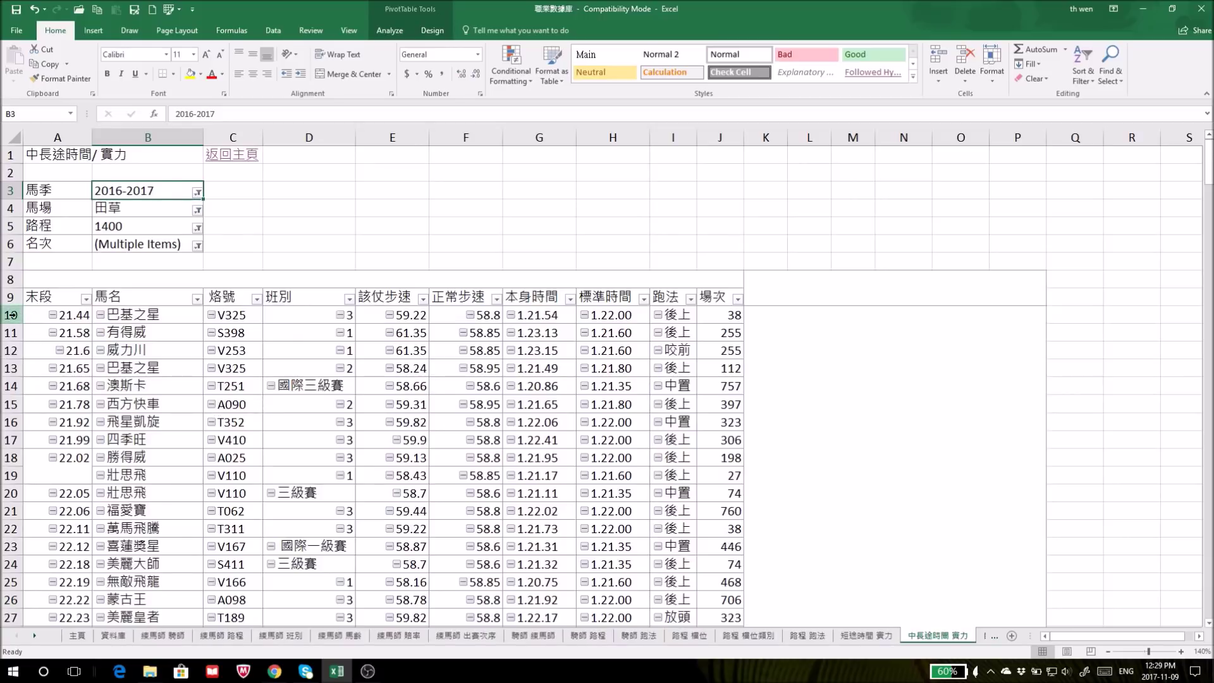
# Step: Examine the fastest 末段 rows of the filtered table, then check the standard time of 巴基之星 in row 10
pyautogui.click(12, 315)
pyautogui.moveTo(15, 314); pyautogui.dragTo(22, 390)
pyautogui.click(12, 314)
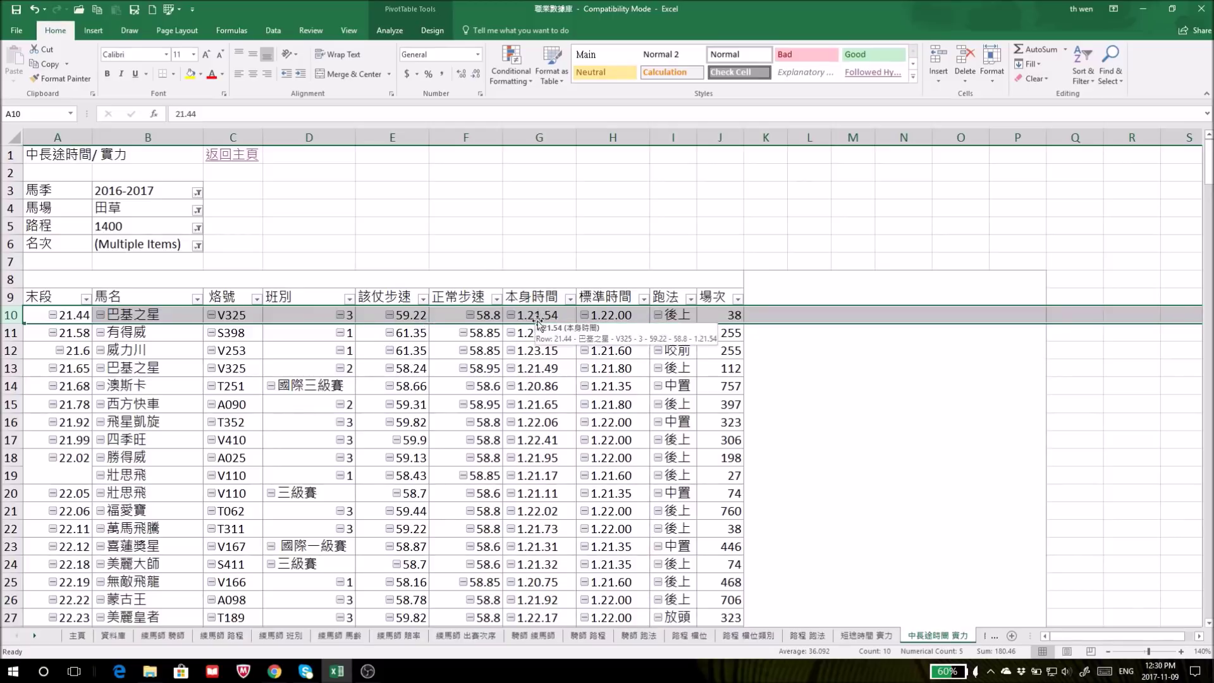
pyautogui.click(616, 315)
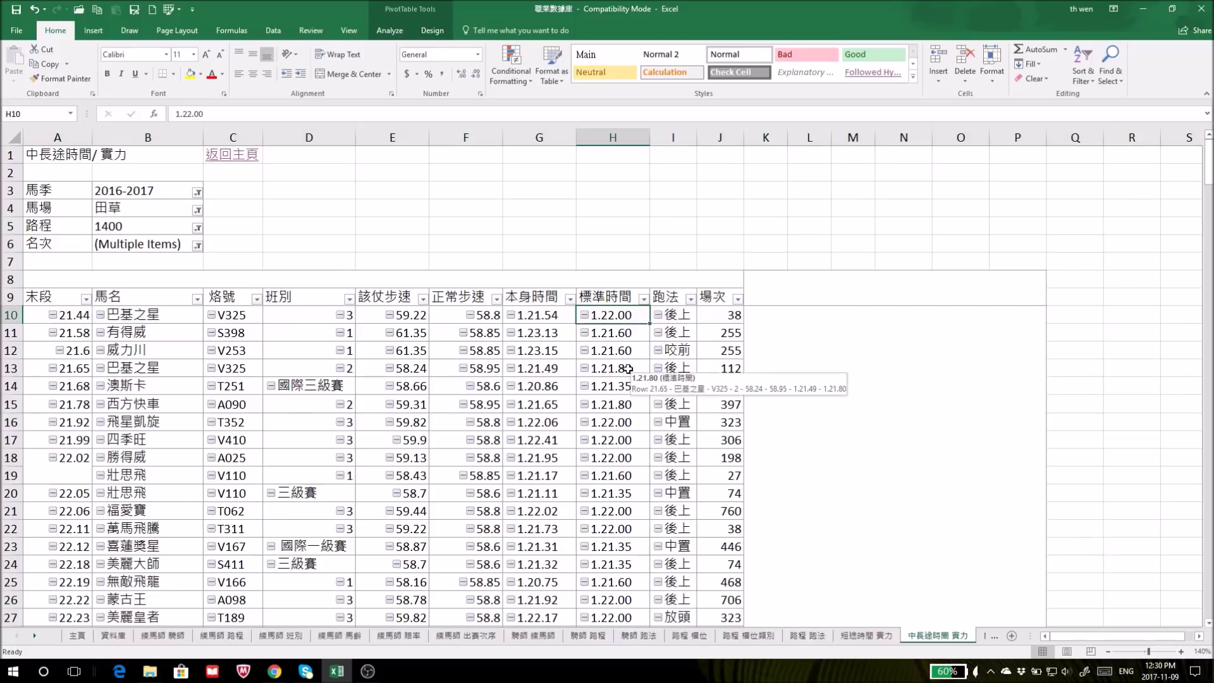
# Step: Compare 巴基之星's own time in row 10 with the class 2 standard time in row 13 and the neighbouring 標準時間 values
pyautogui.click(4, 363)
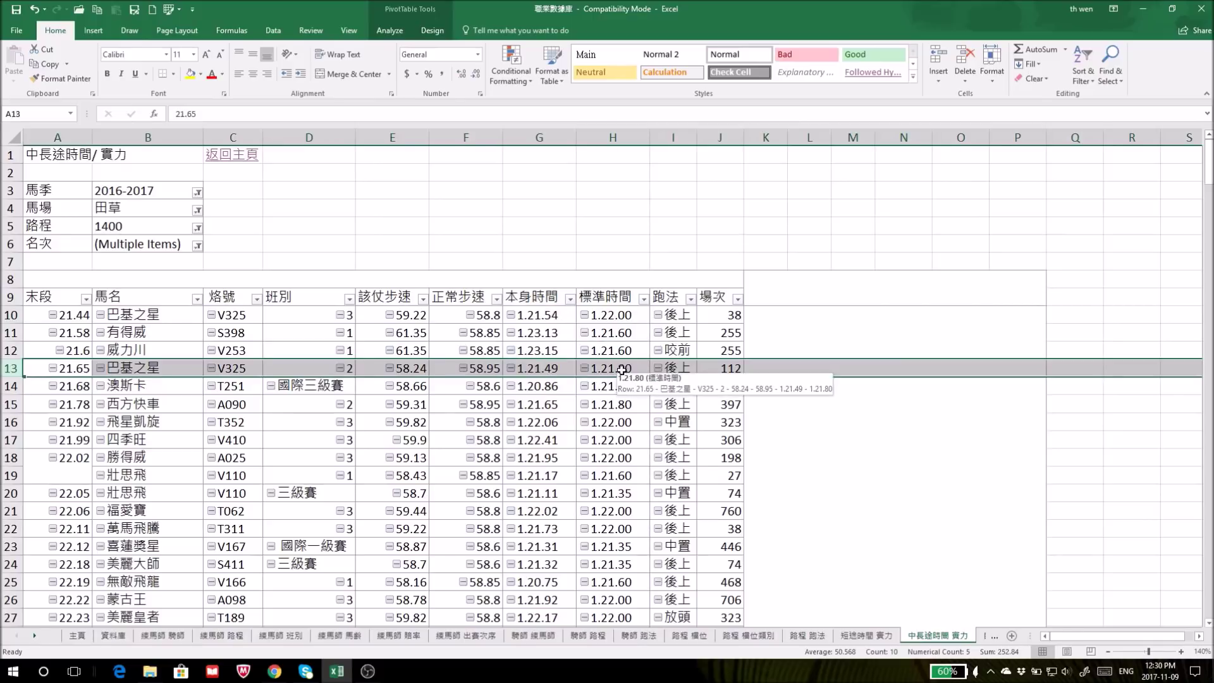
pyautogui.click(621, 369)
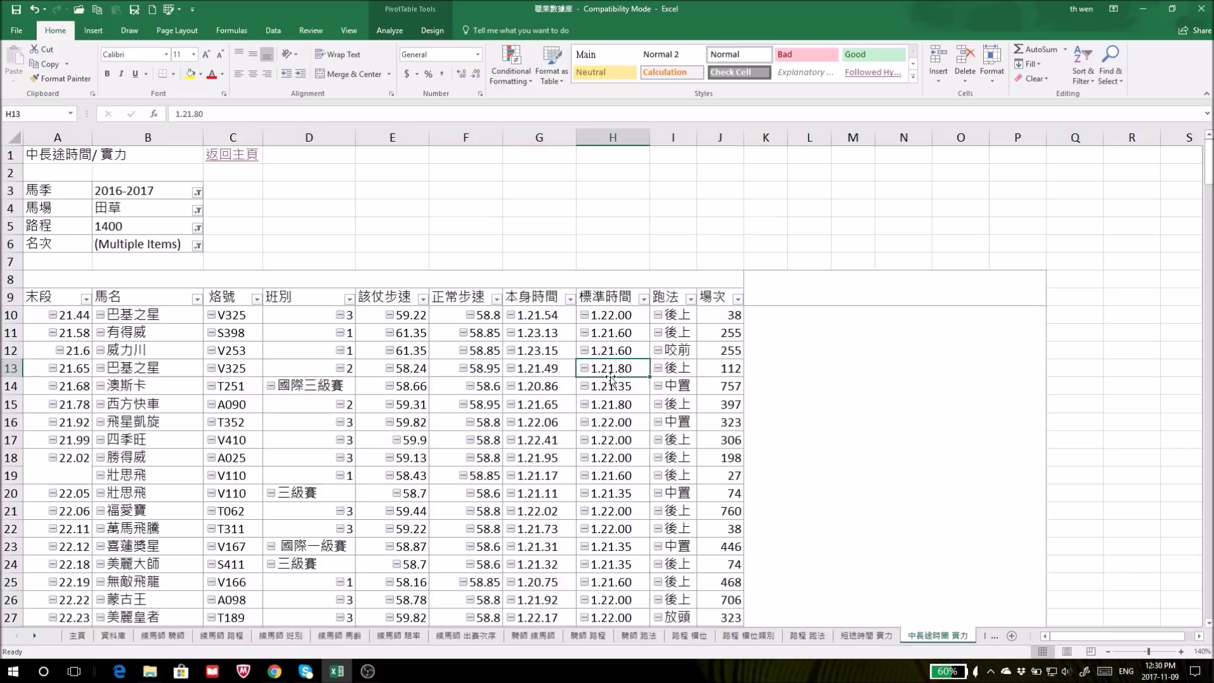
pyautogui.click(547, 318)
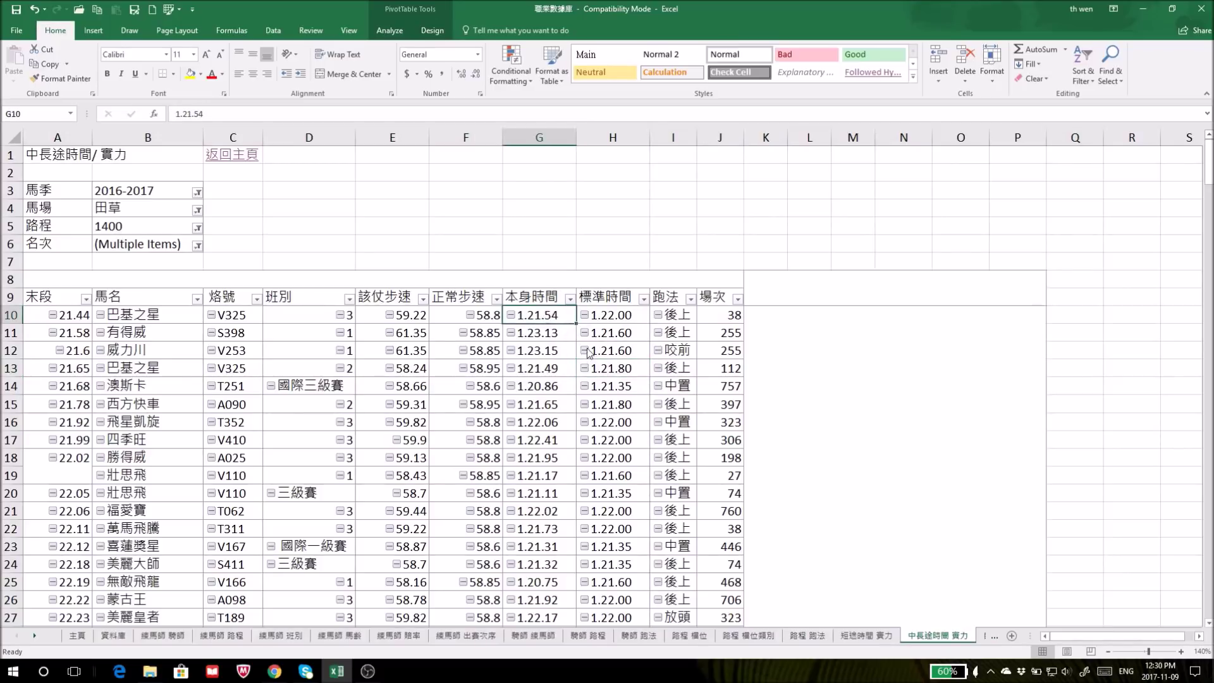
pyautogui.click(616, 369)
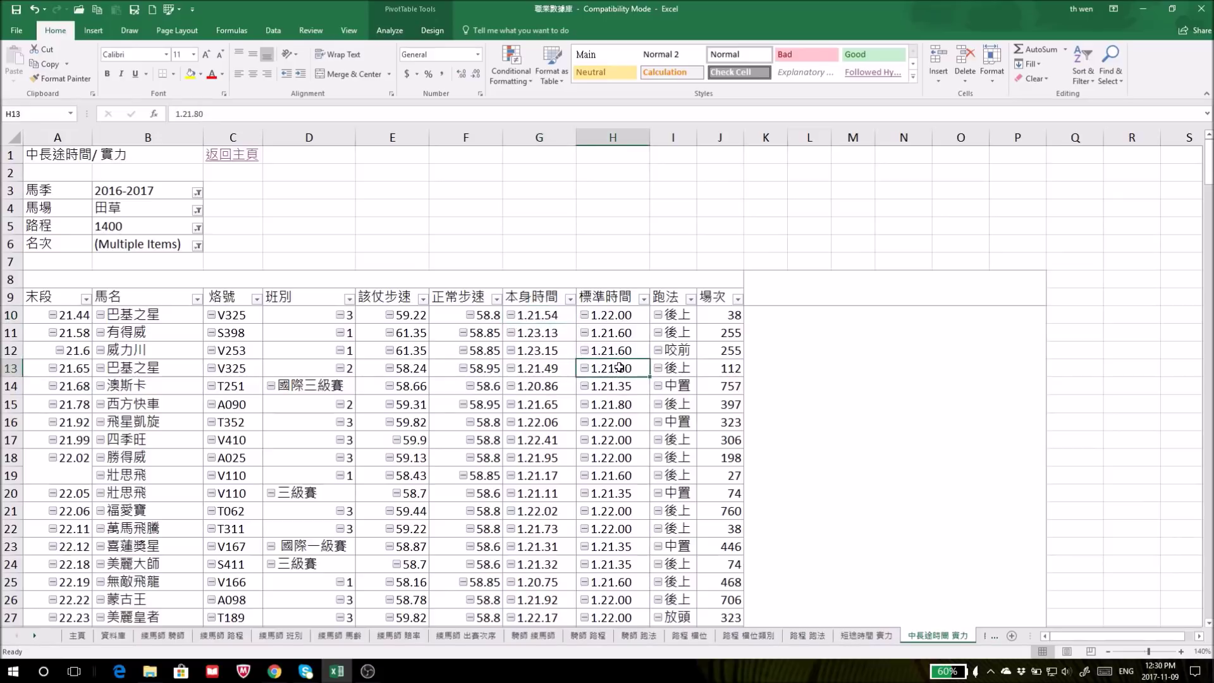
pyautogui.hotkey('ctrl', 'shift', 'Down')
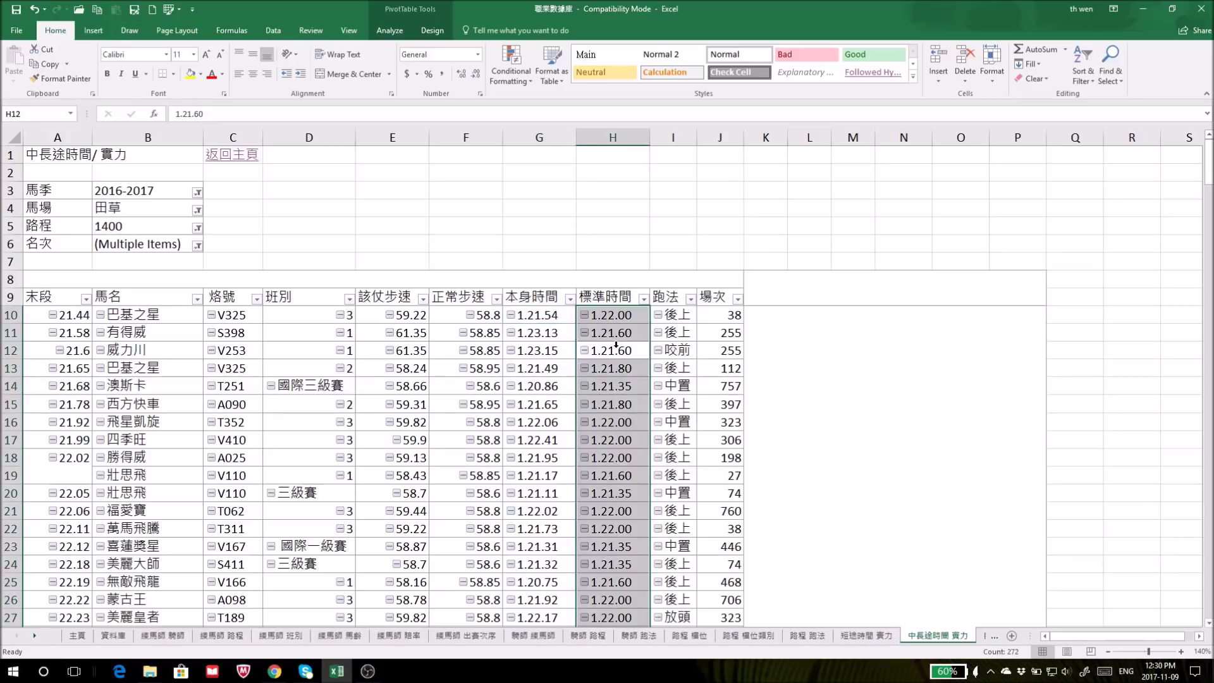
pyautogui.click(616, 335)
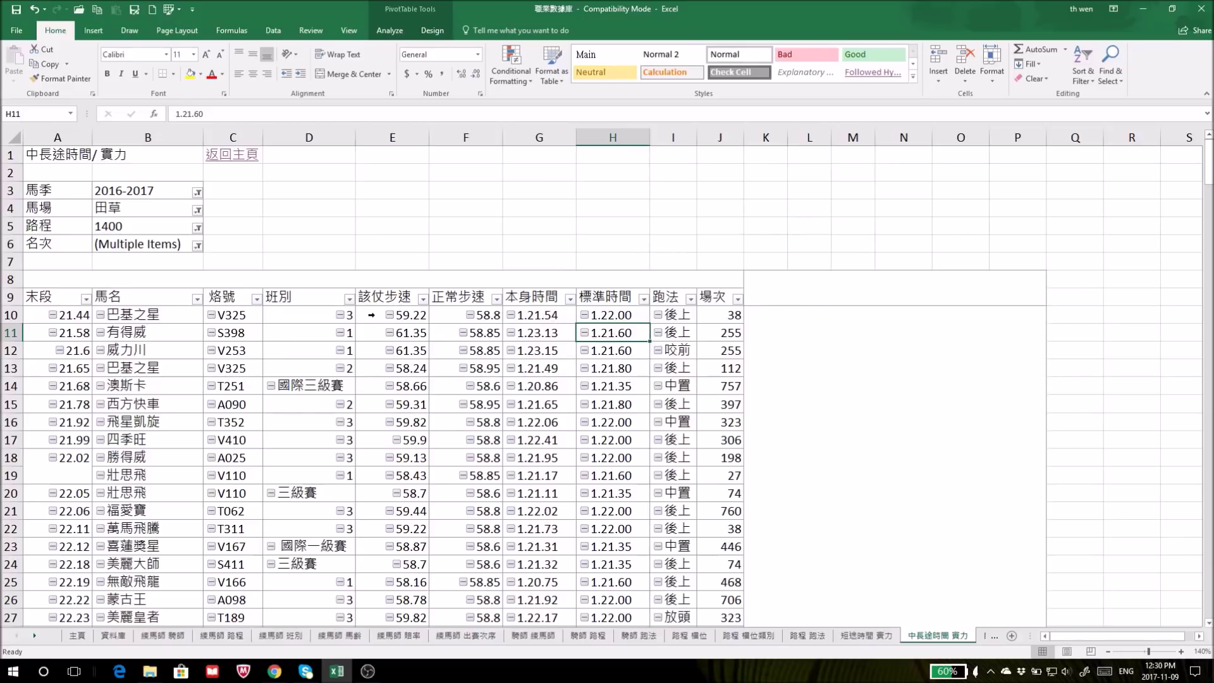
# Step: Inspect 巴基之星's 該仗步速 value in row 10, and clear the highlight by selecting an empty cell
pyautogui.click(10, 314)
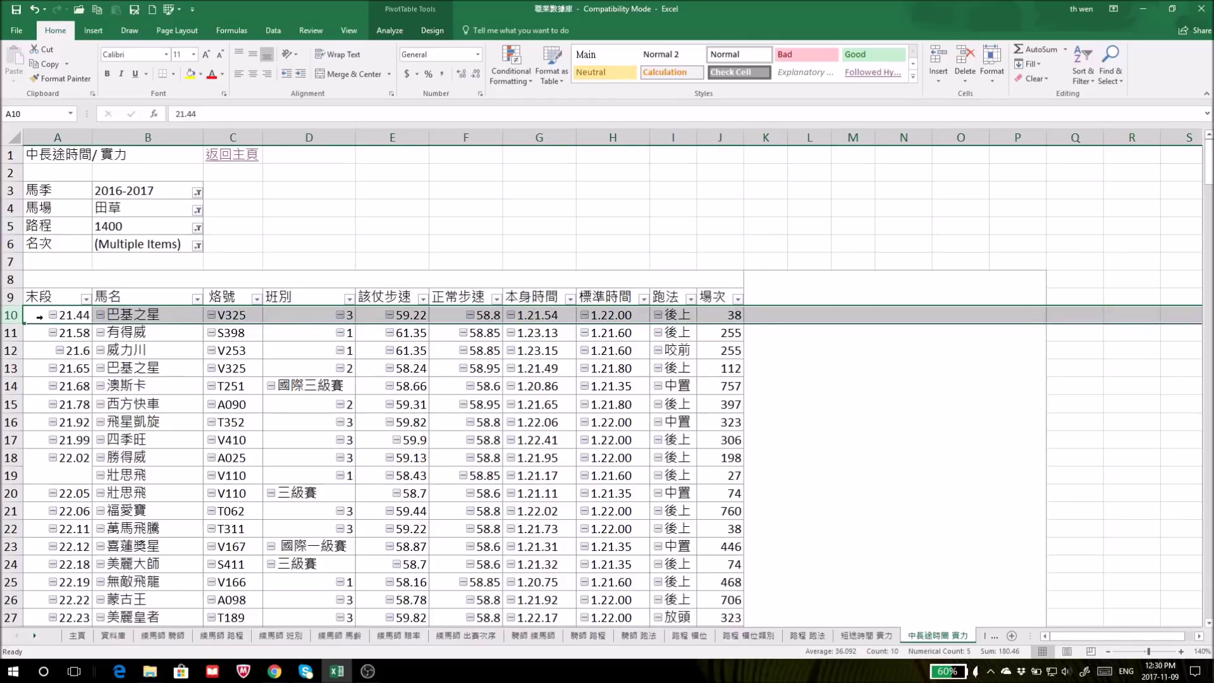
pyautogui.click(368, 316)
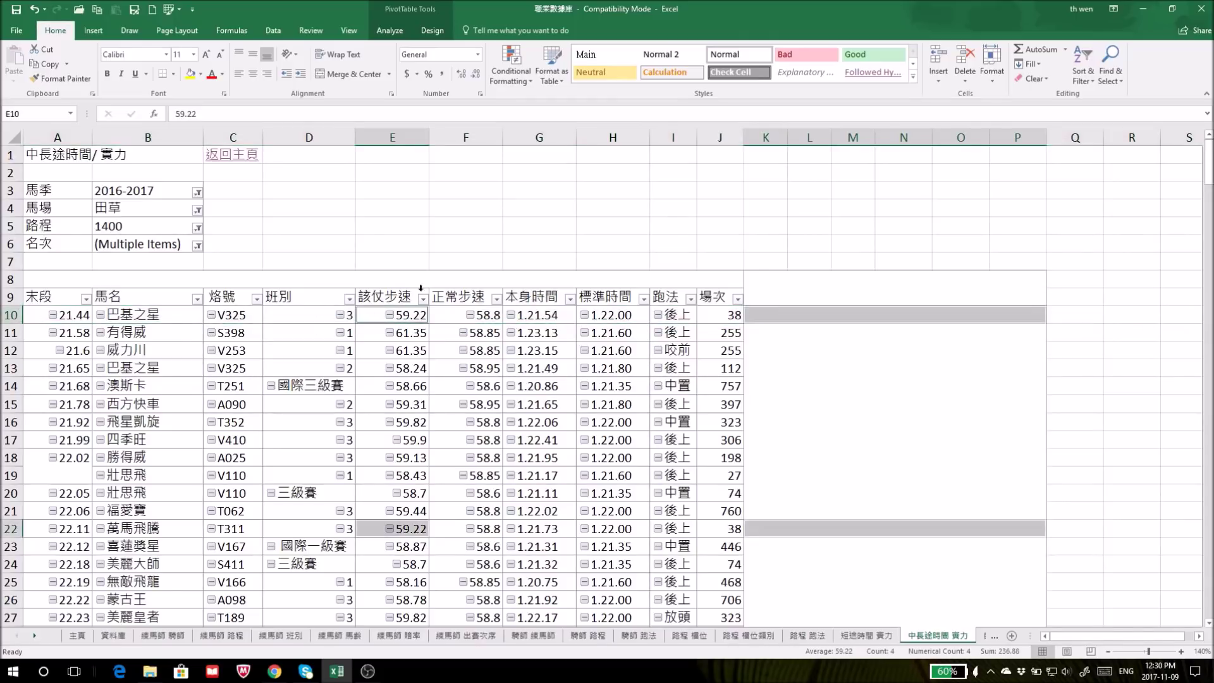
pyautogui.click(432, 249)
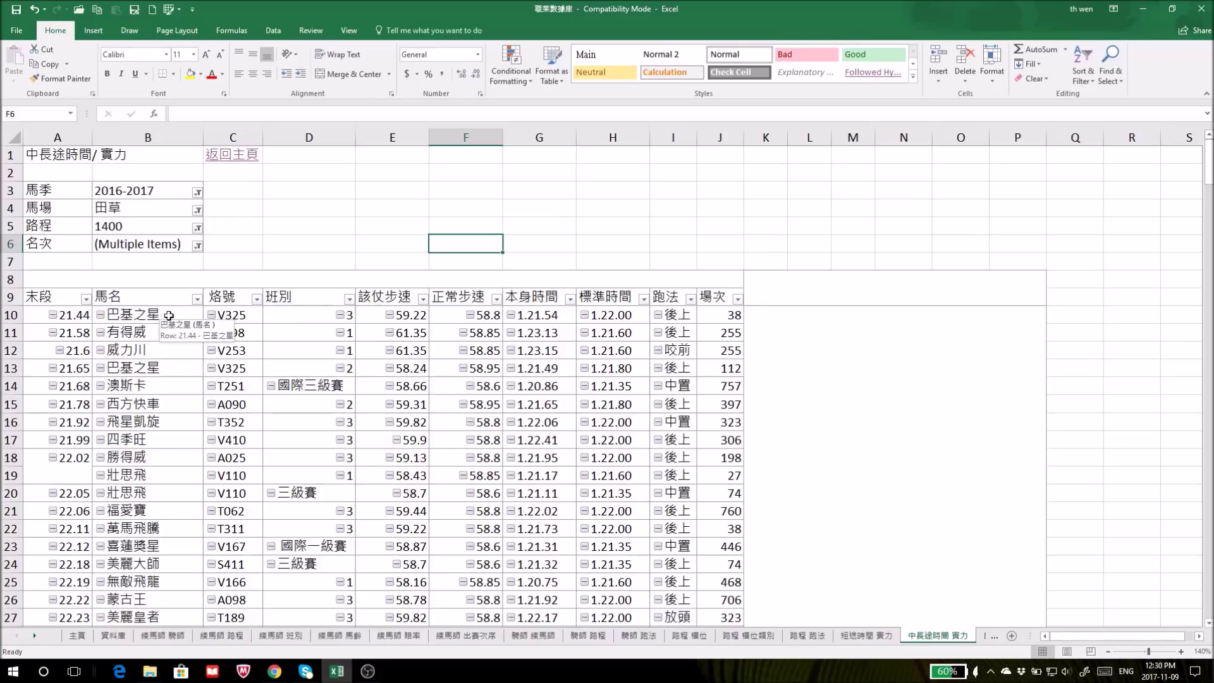
# Step: Check the 班別 and 場次 values of 巴基之星's fastest closing run in row 10
pyautogui.click(337, 320)
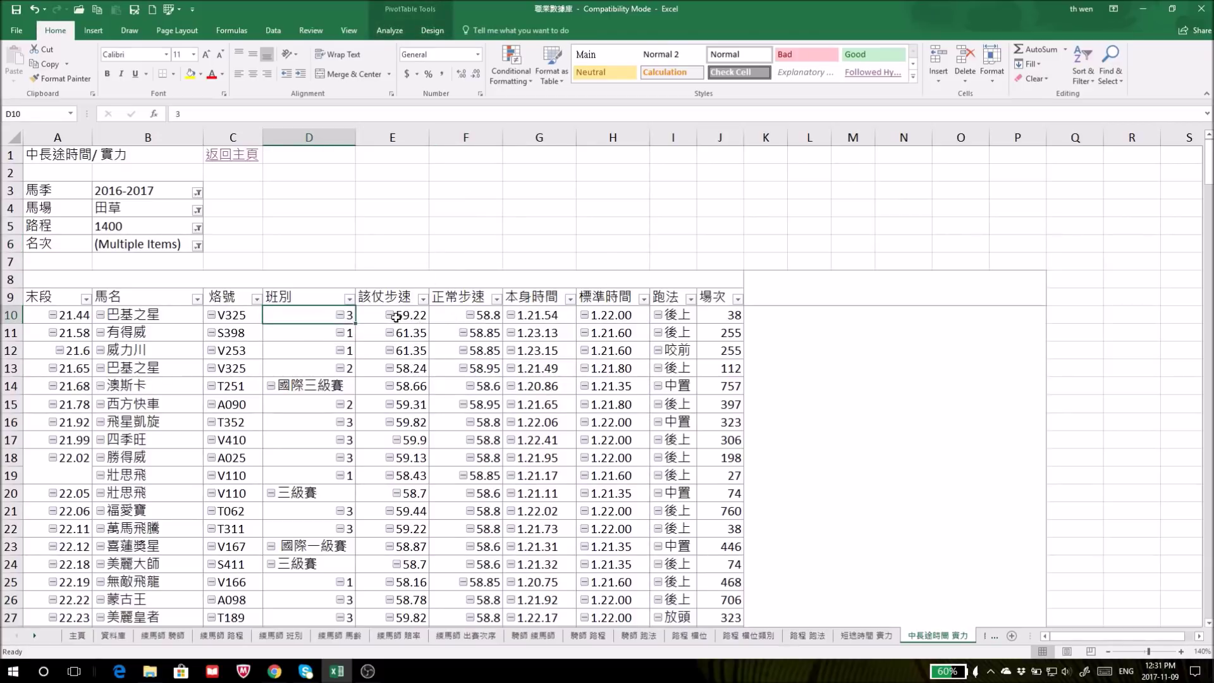
pyautogui.click(723, 316)
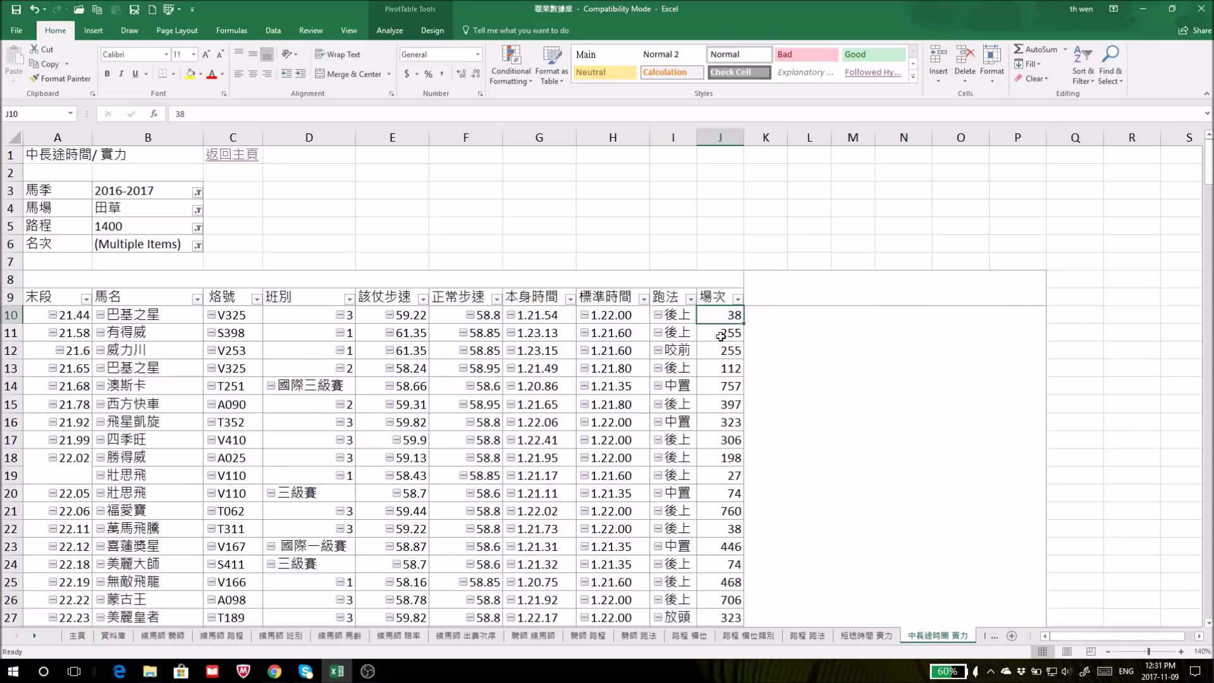
pyautogui.moveTo(736, 316)
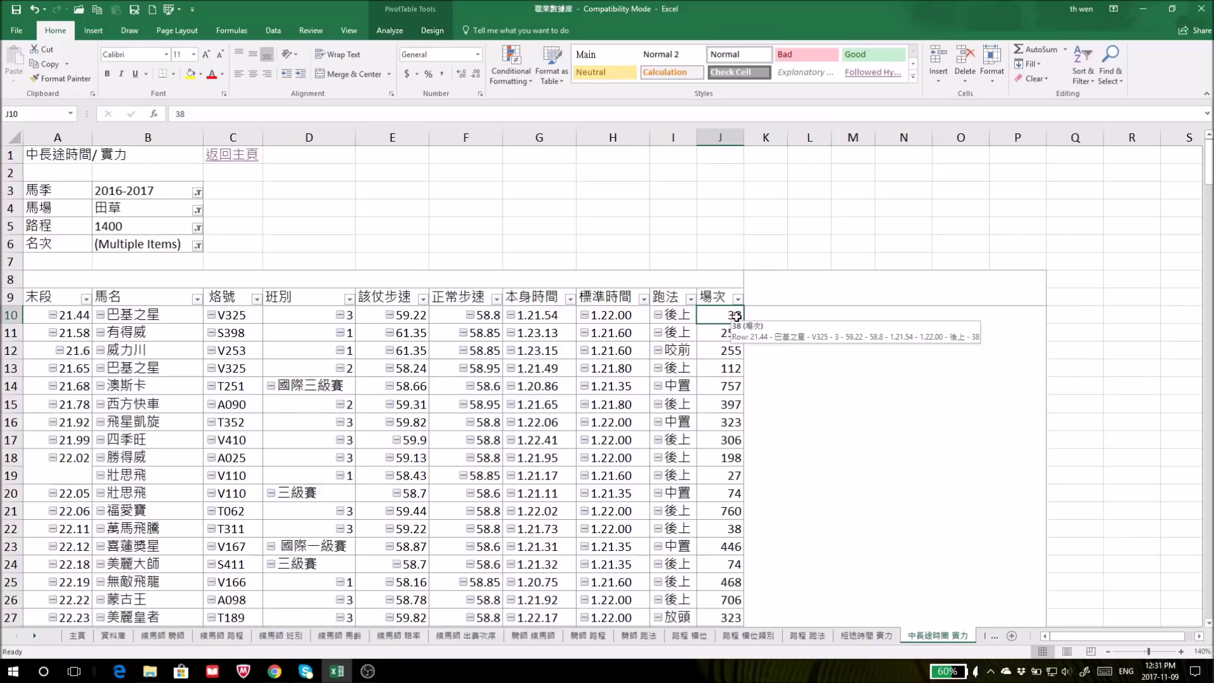
# Step: Filter the 資料庫 sheet's 烙號 column to rows equal to V325, the brand number of 巴基之星
pyautogui.click(120, 635)
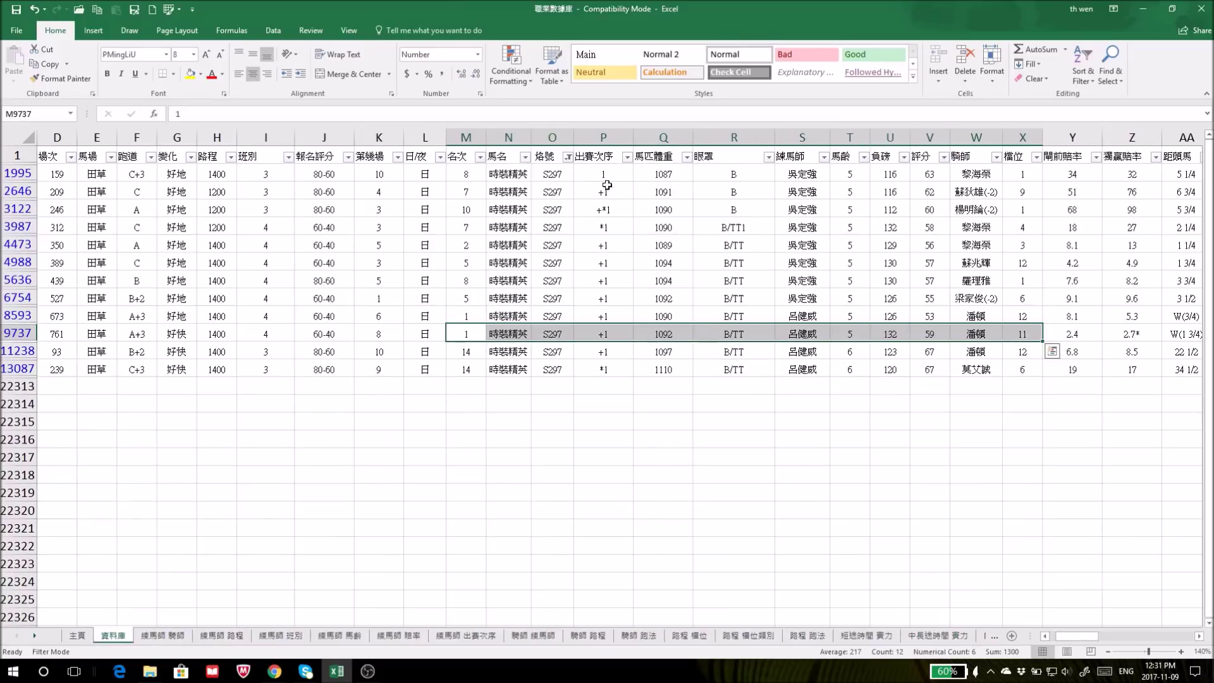
pyautogui.click(568, 156)
pyautogui.moveTo(481, 247)
pyautogui.click(595, 252)
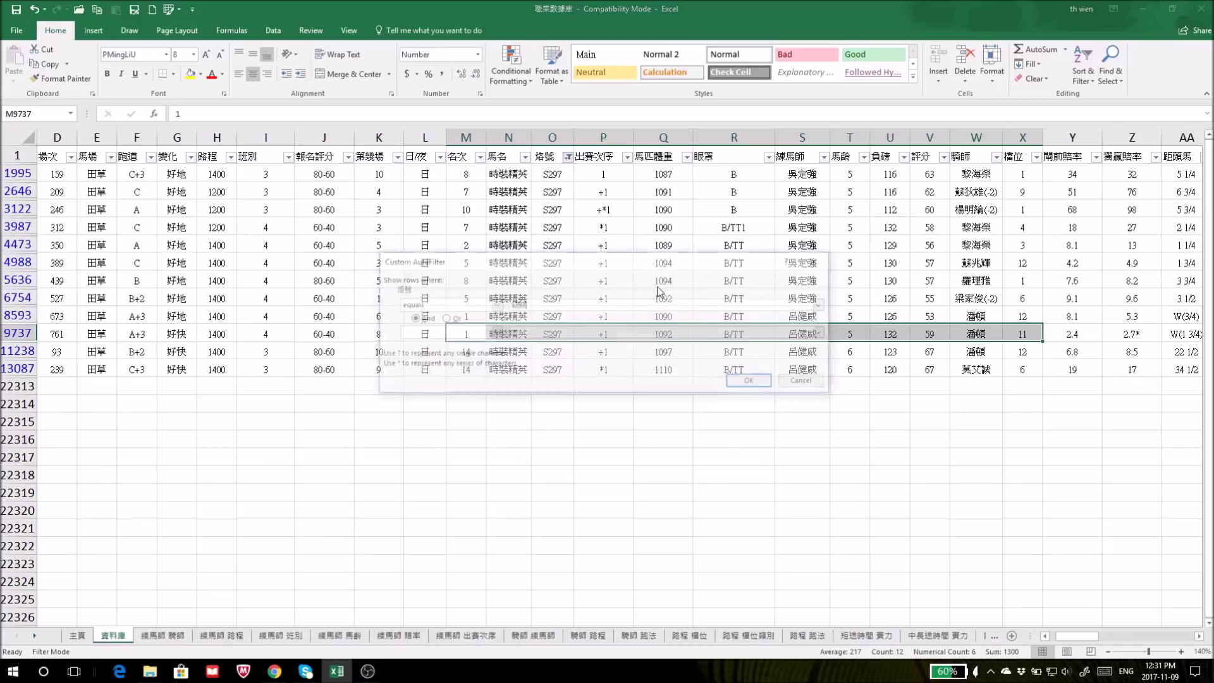
pyautogui.write('w')
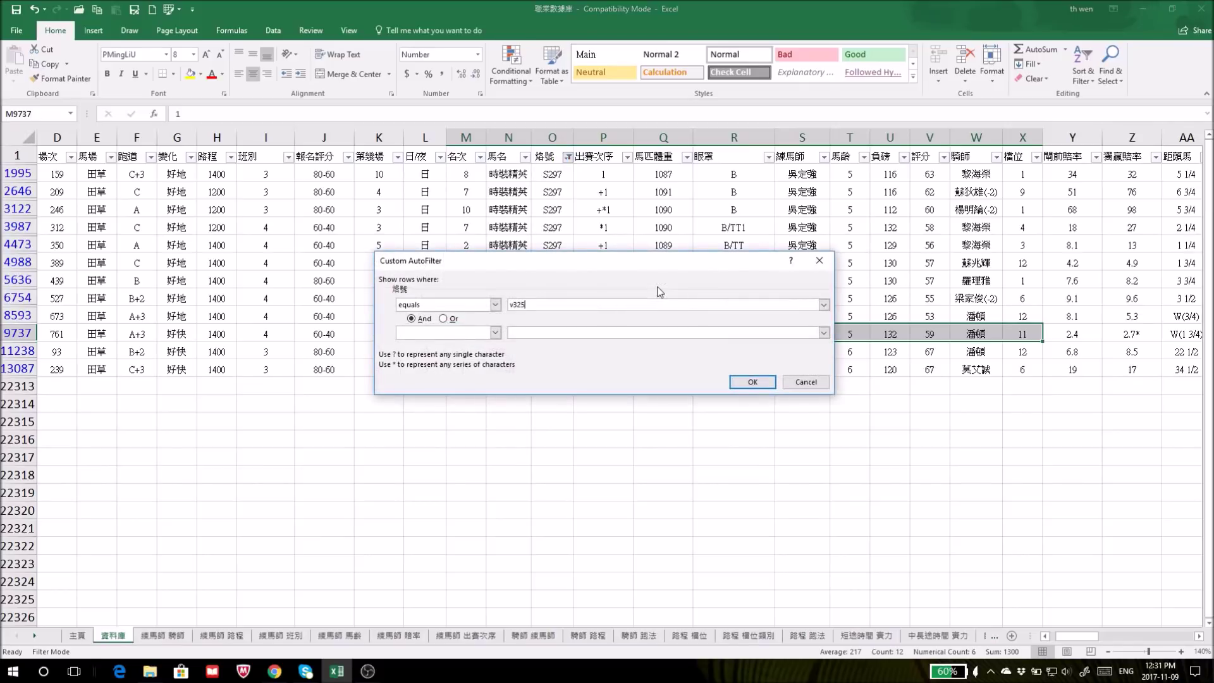
pyautogui.write('325')
pyautogui.click(752, 382)
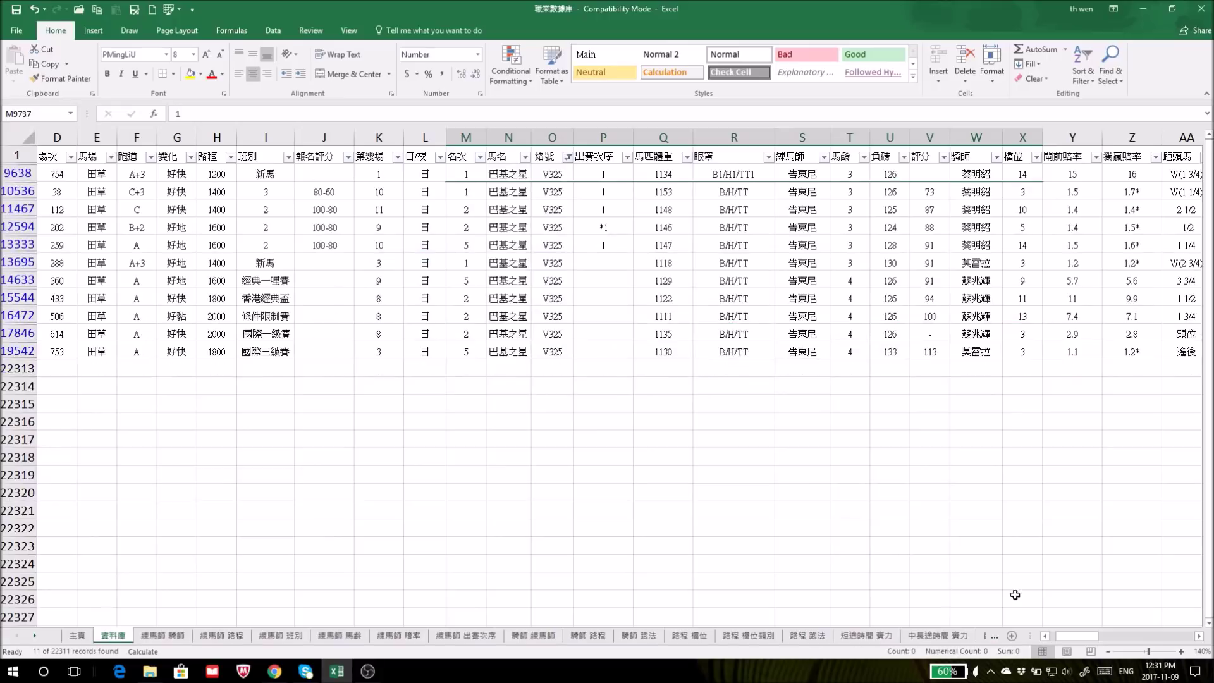
# Step: Examine 巴基之星's 18/09/16 race in row 10536 and the placings that followed, especially rows 11467 and 12594
pyautogui.moveTo(1068, 637); pyautogui.dragTo(1017, 644)
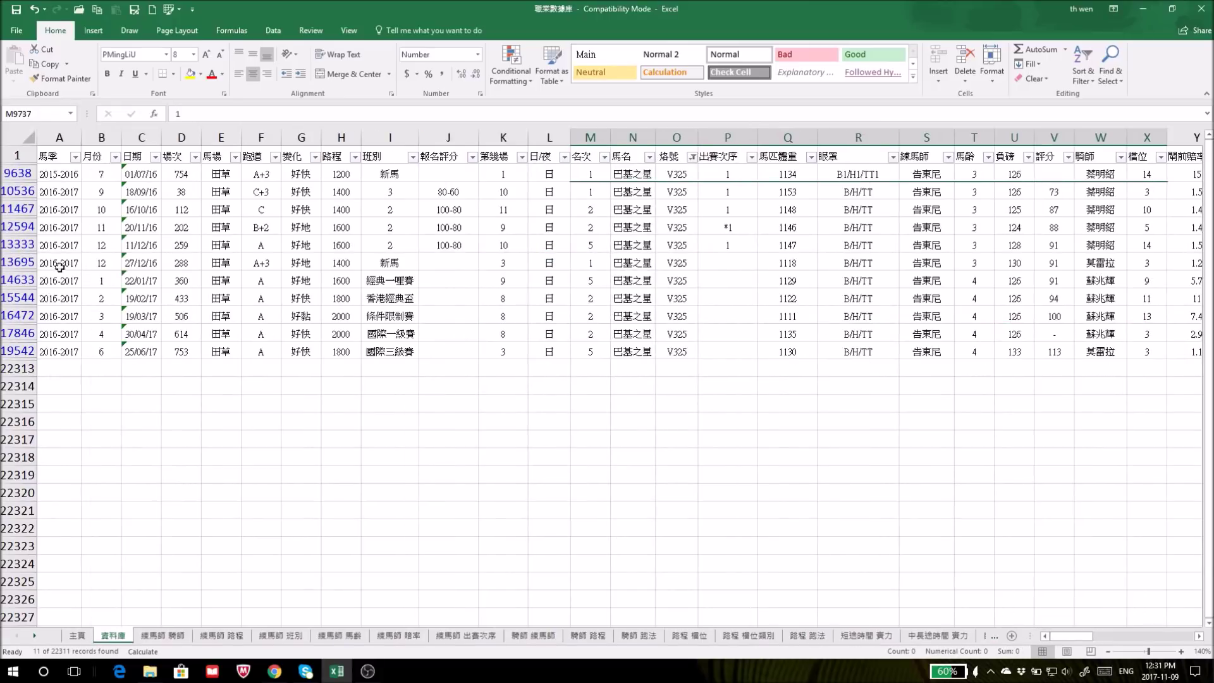
pyautogui.click(13, 191)
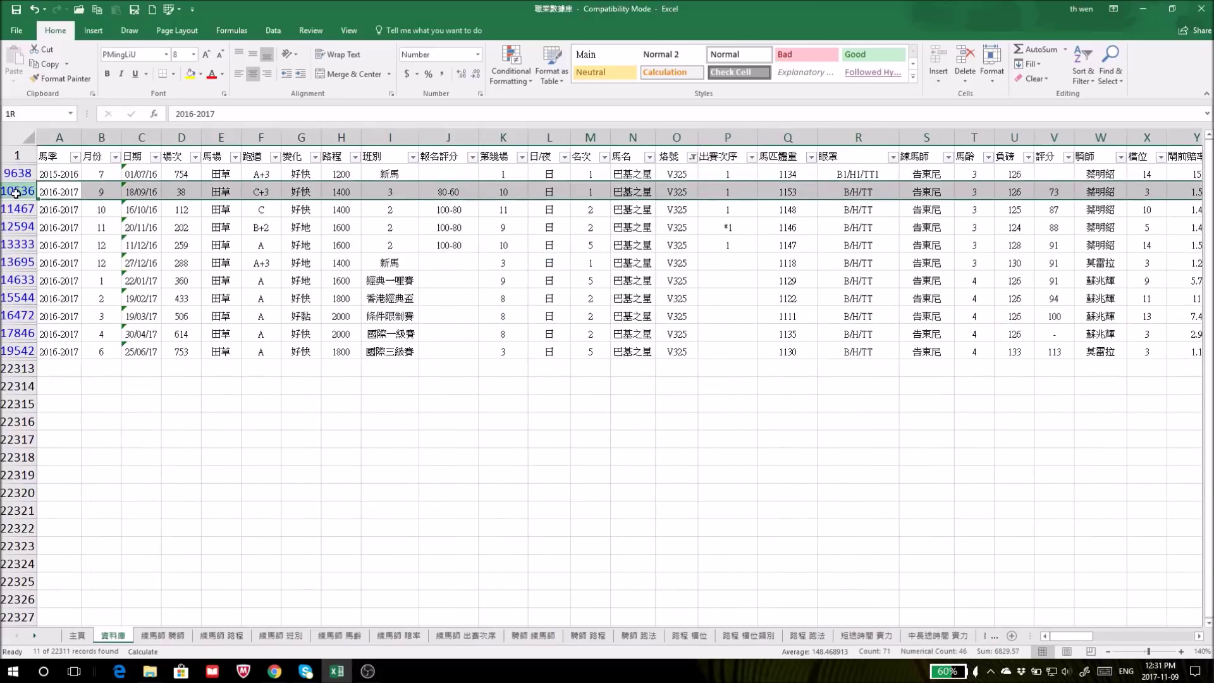
pyautogui.moveTo(589, 208); pyautogui.dragTo(676, 352)
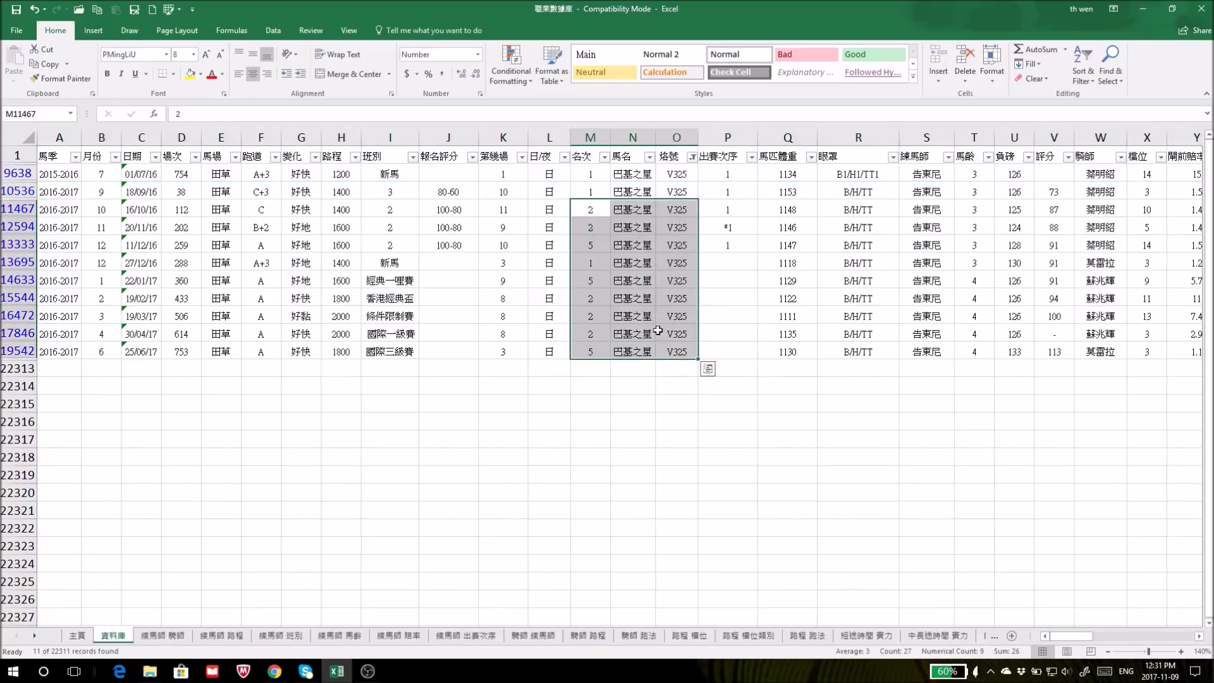
pyautogui.click(595, 208)
pyautogui.moveTo(595, 209); pyautogui.dragTo(632, 226)
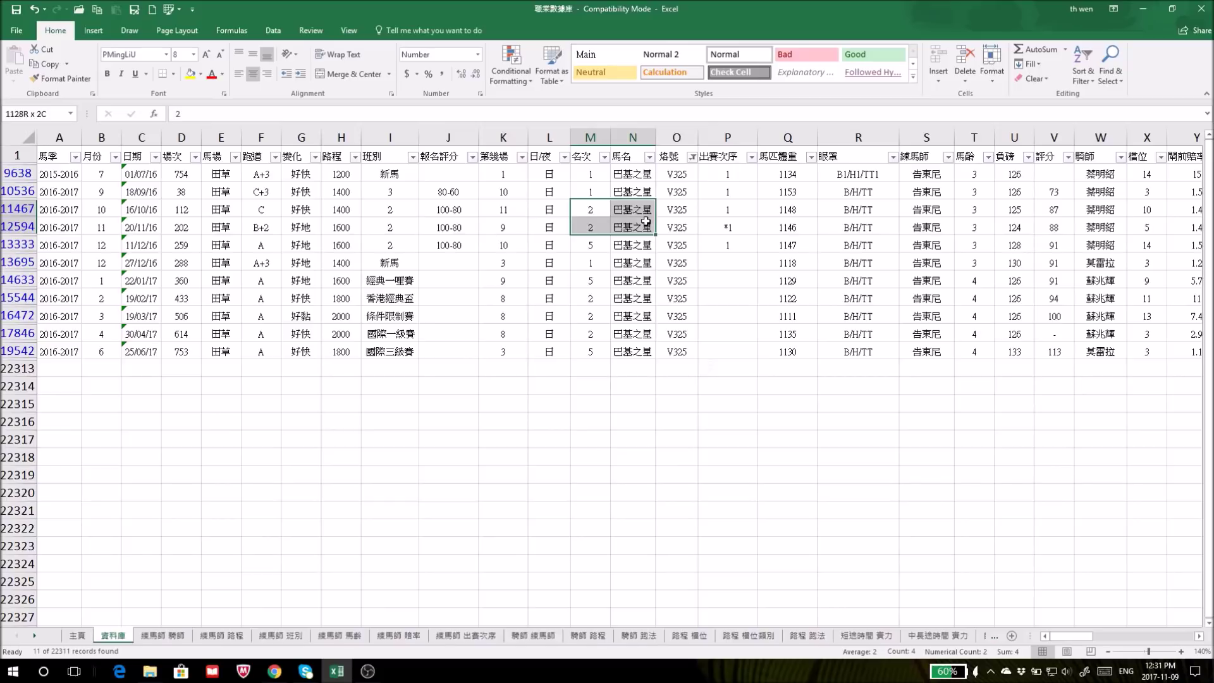
pyautogui.click(17, 209)
pyautogui.moveTo(17, 208); pyautogui.dragTo(19, 225)
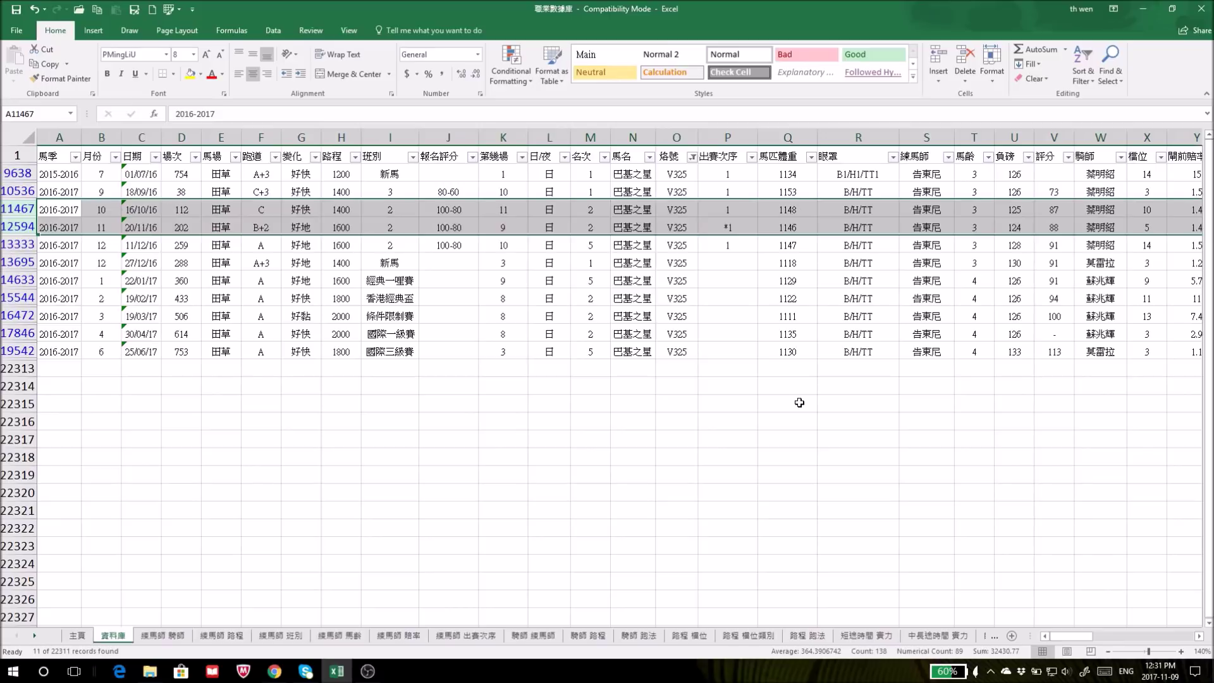
# Step: Examine 巴基之星's 1400 m race of 27/12/16 in row 13695 and the 名次 values in rows 15544 to 19542
pyautogui.click(330, 263)
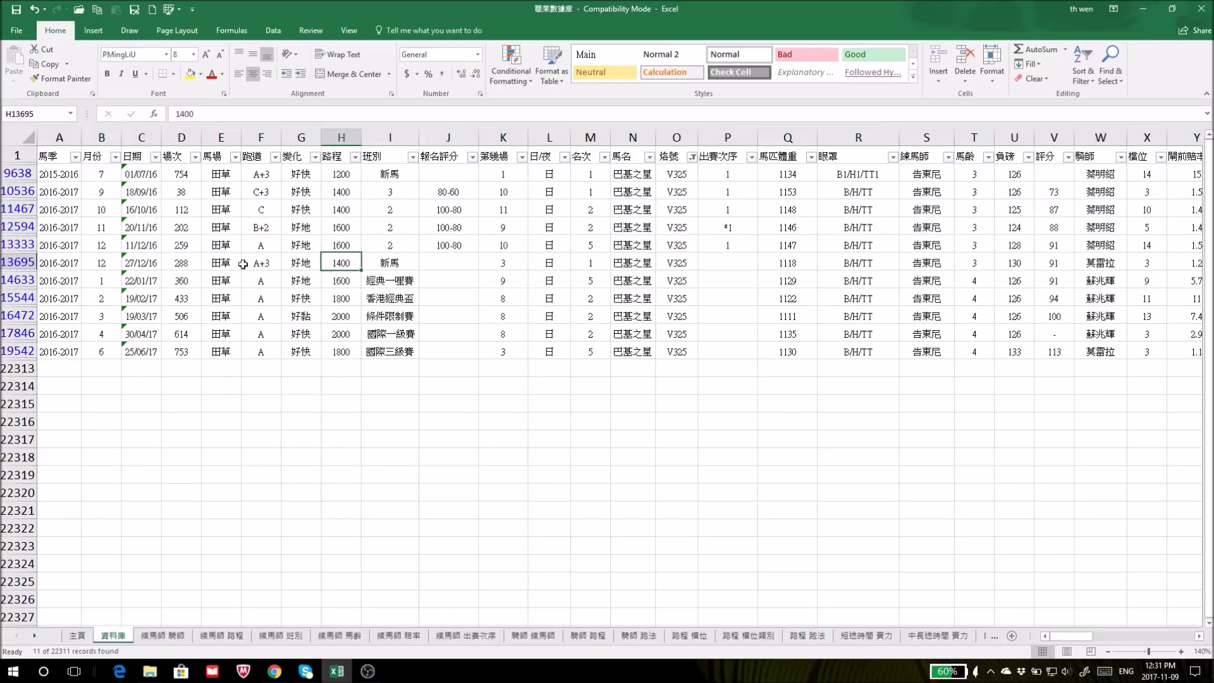
pyautogui.click(22, 262)
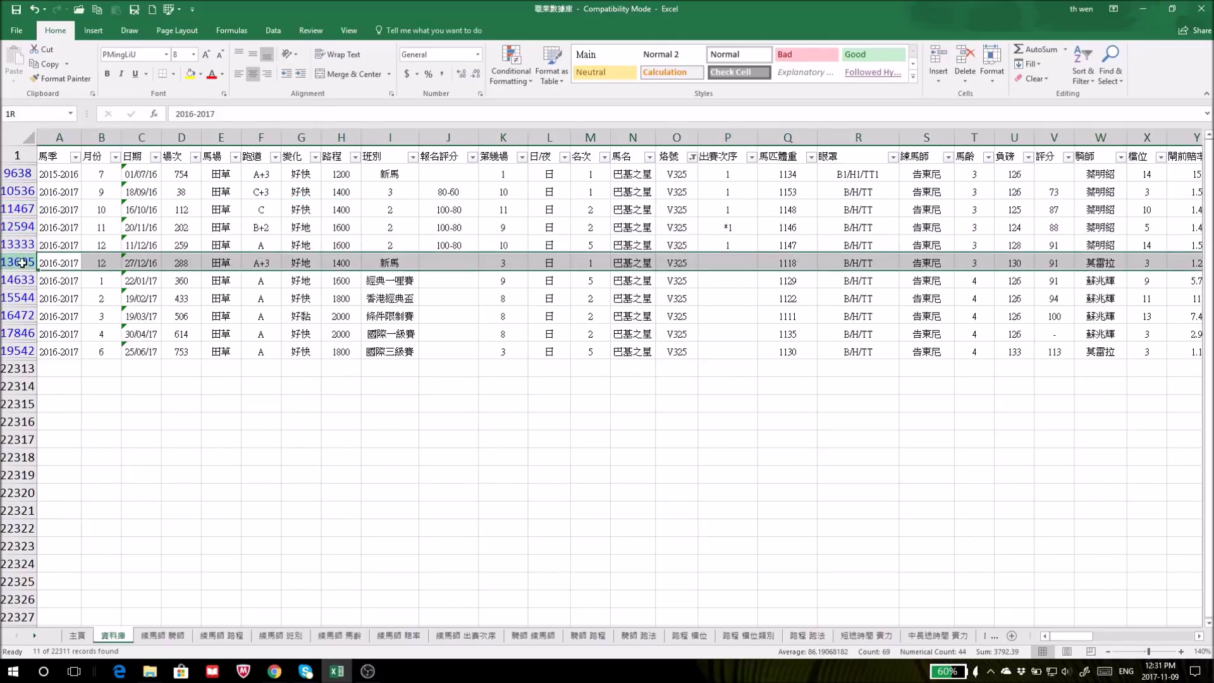
pyautogui.click(584, 265)
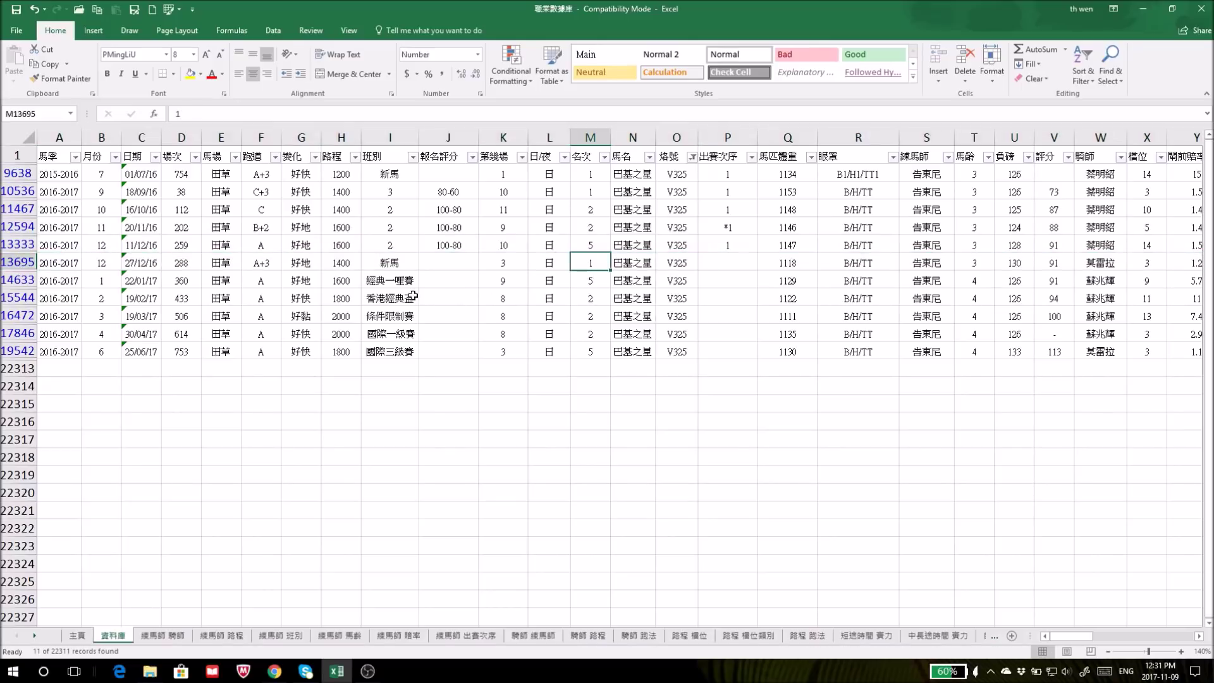
pyautogui.moveTo(590, 298); pyautogui.dragTo(594, 352)
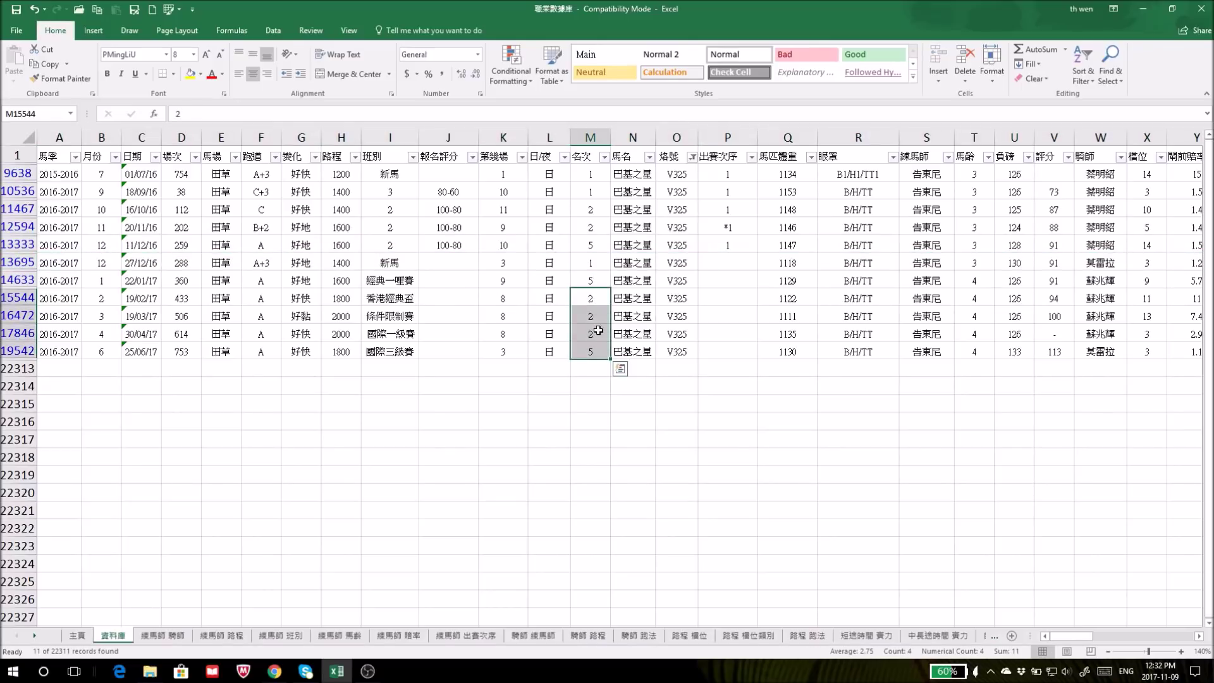
# Step: Return to the 中長途時間 實力 sheet and examine the pace and own times of 有得威 and 威力川 in rows 11 and 12
pyautogui.click(934, 636)
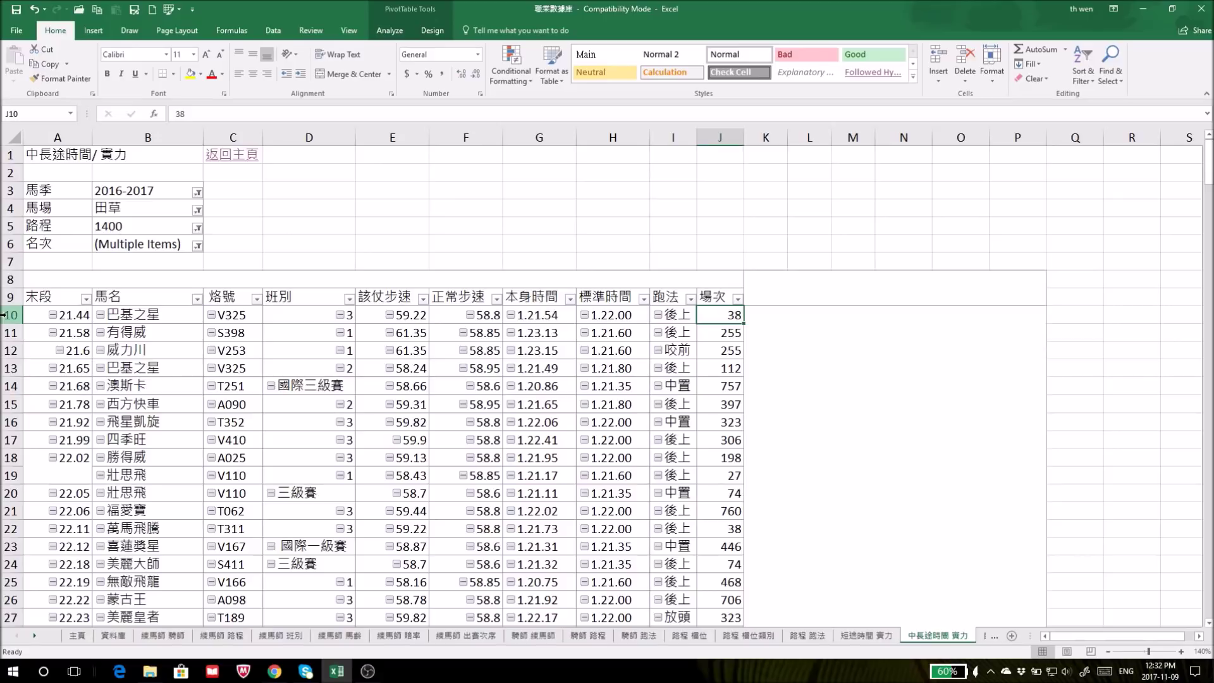
pyautogui.click(487, 207)
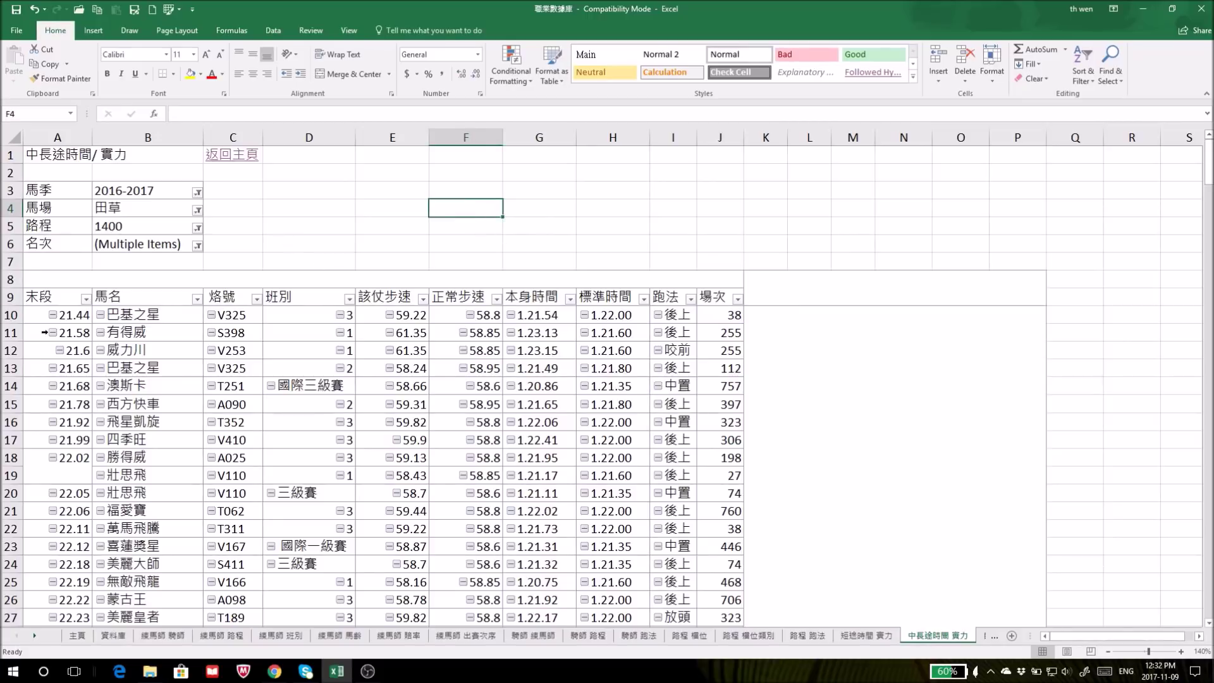
pyautogui.click(11, 332)
pyautogui.moveTo(16, 332); pyautogui.dragTo(18, 350)
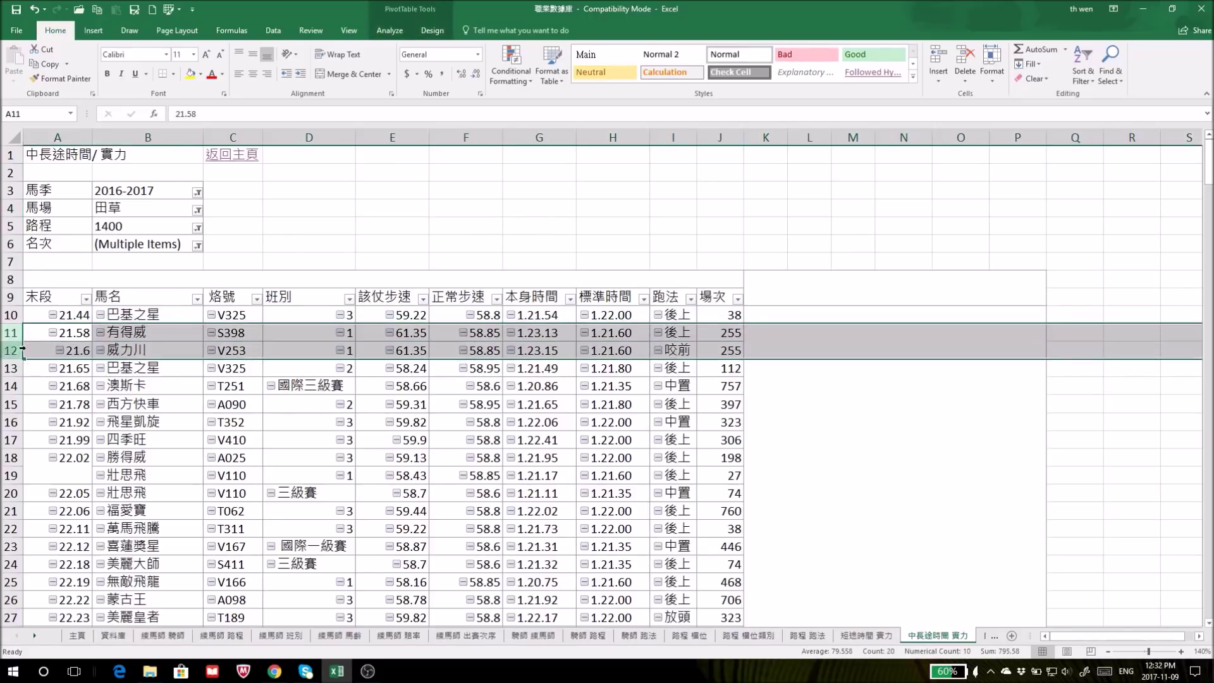
pyautogui.click(378, 331)
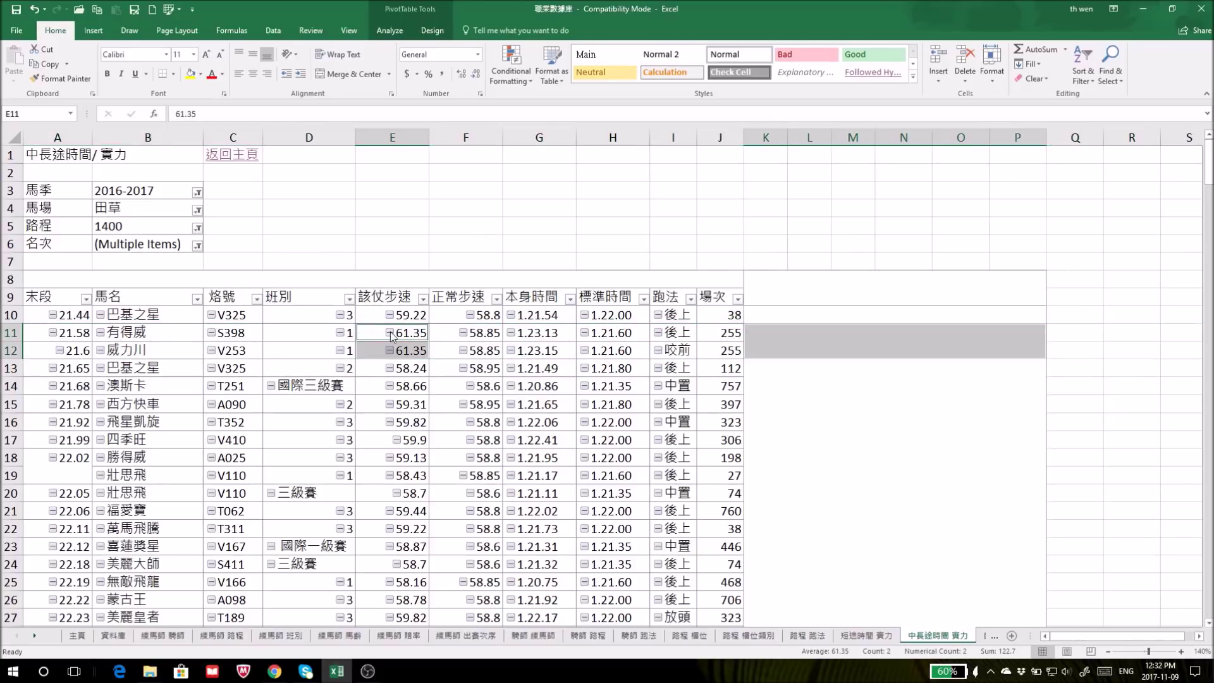
pyautogui.click(541, 332)
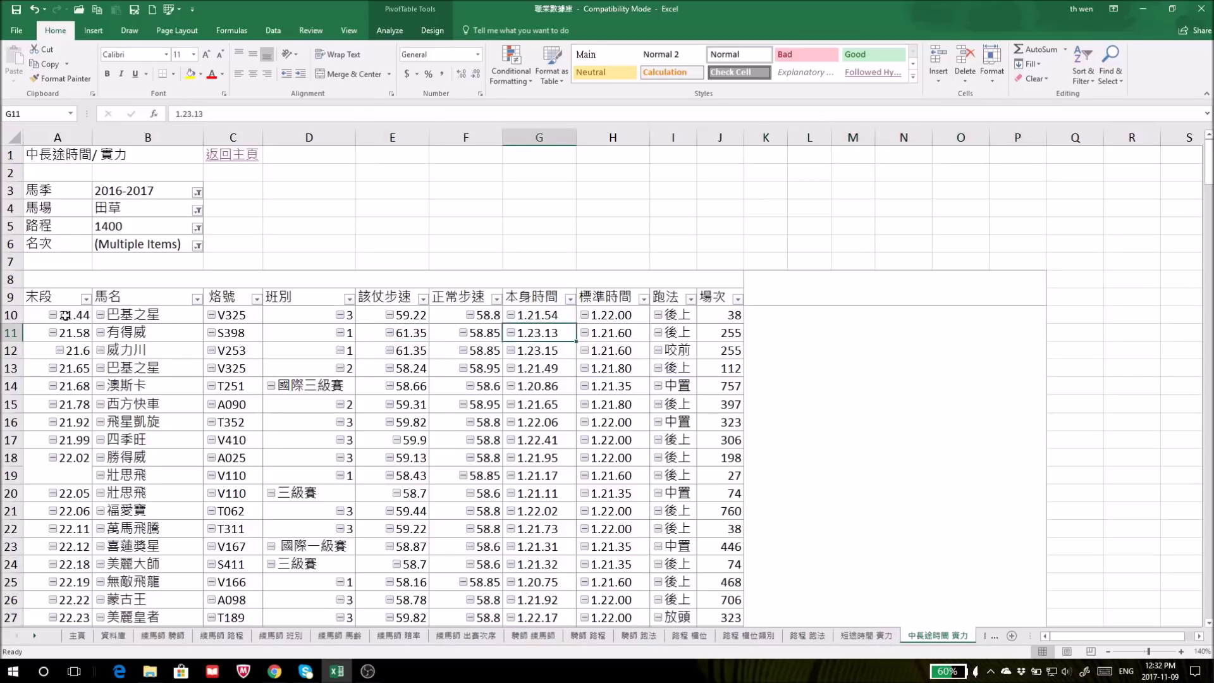
pyautogui.moveTo(11, 332); pyautogui.dragTo(12, 349)
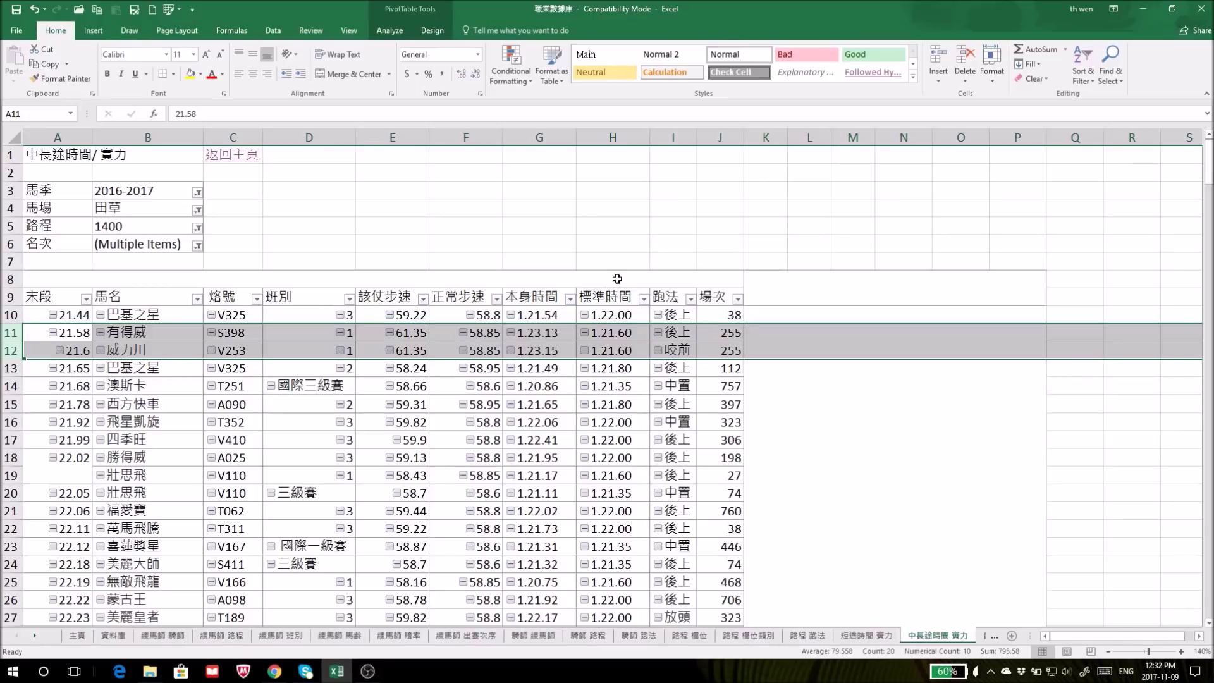
# Step: Look up 有得威's brand number and filter the 資料庫 sheet's 烙號 column to rows equal to S398
pyautogui.click(235, 331)
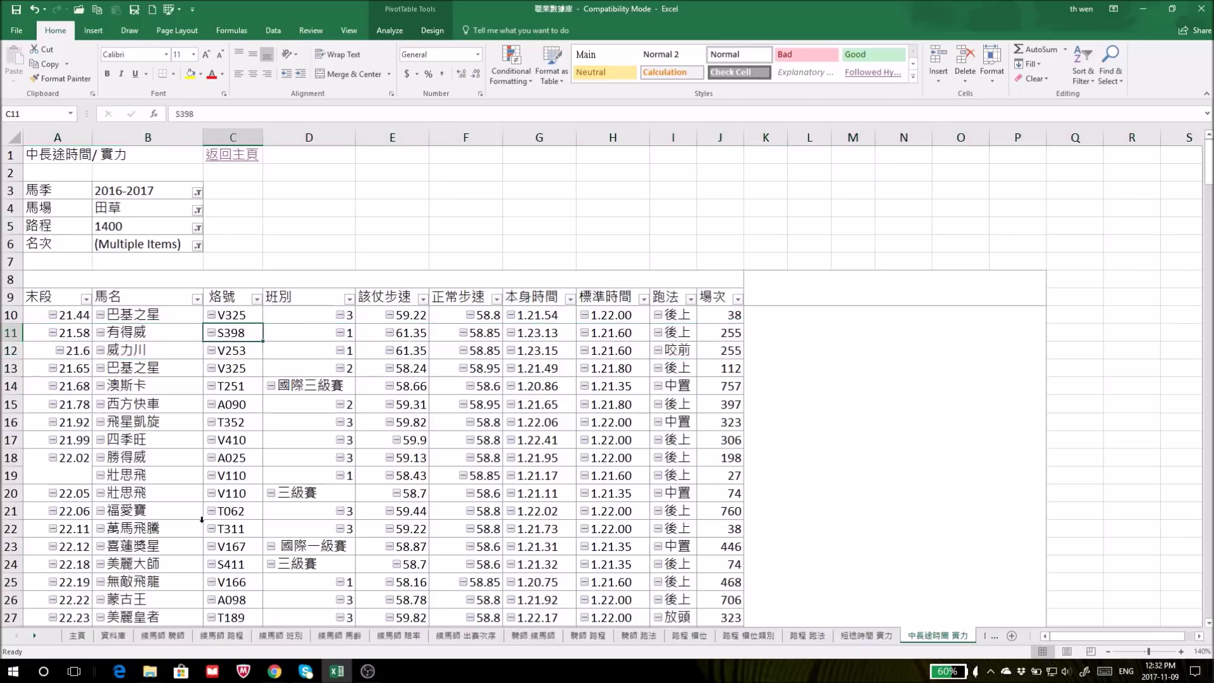
pyautogui.click(111, 637)
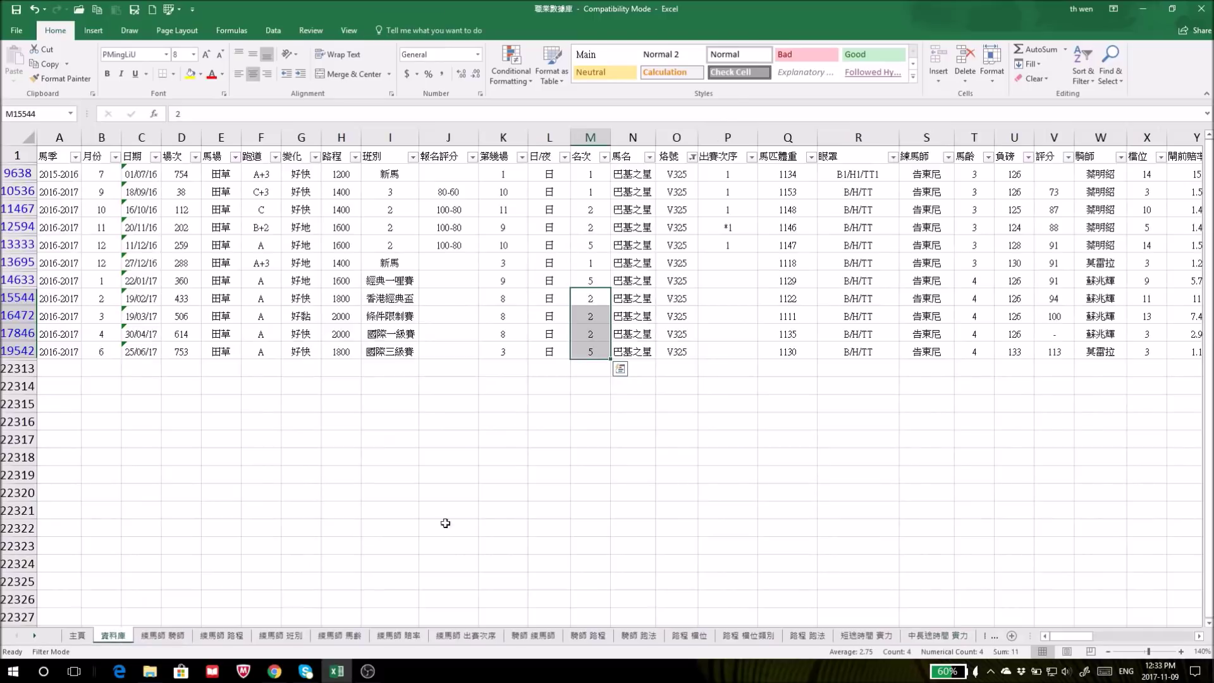
pyautogui.click(692, 157)
pyautogui.moveTo(612, 249)
pyautogui.click(742, 253)
pyautogui.write('s398')
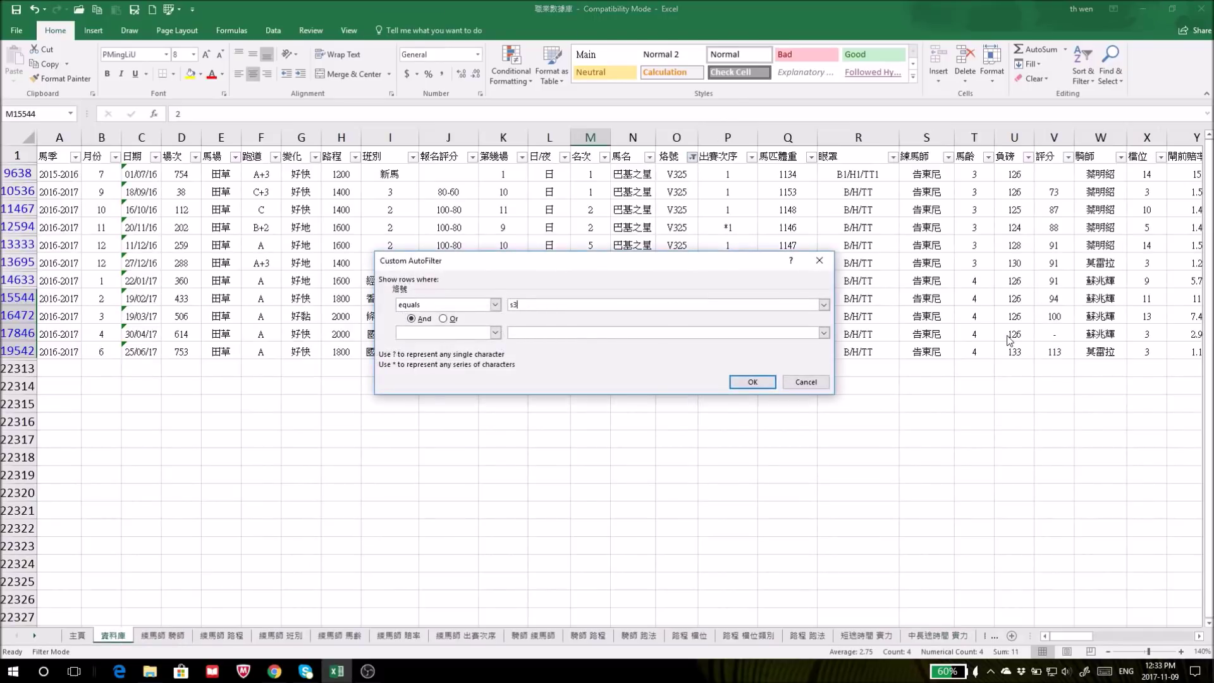
pyautogui.click(761, 382)
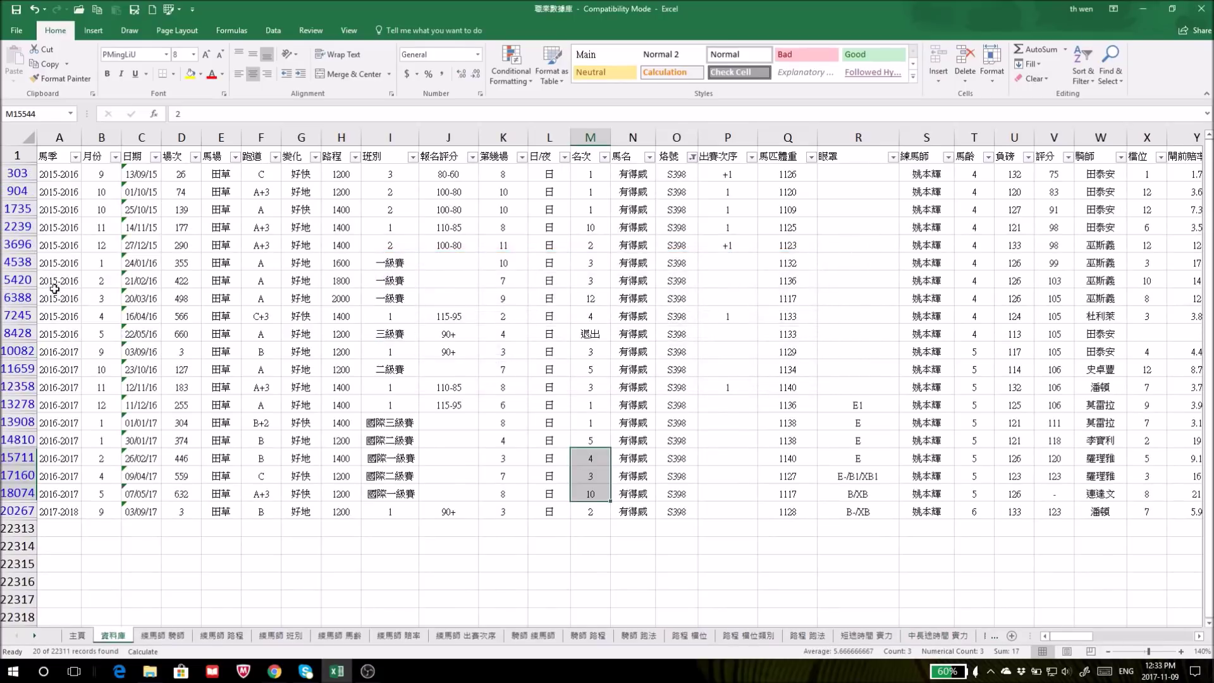
# Step: Inspect 有得威's race 255 in row 13278, including its sectional times, and compare the pace values of the following race in row 13908
pyautogui.click(19, 405)
pyautogui.scroll(-1, 654, 505)
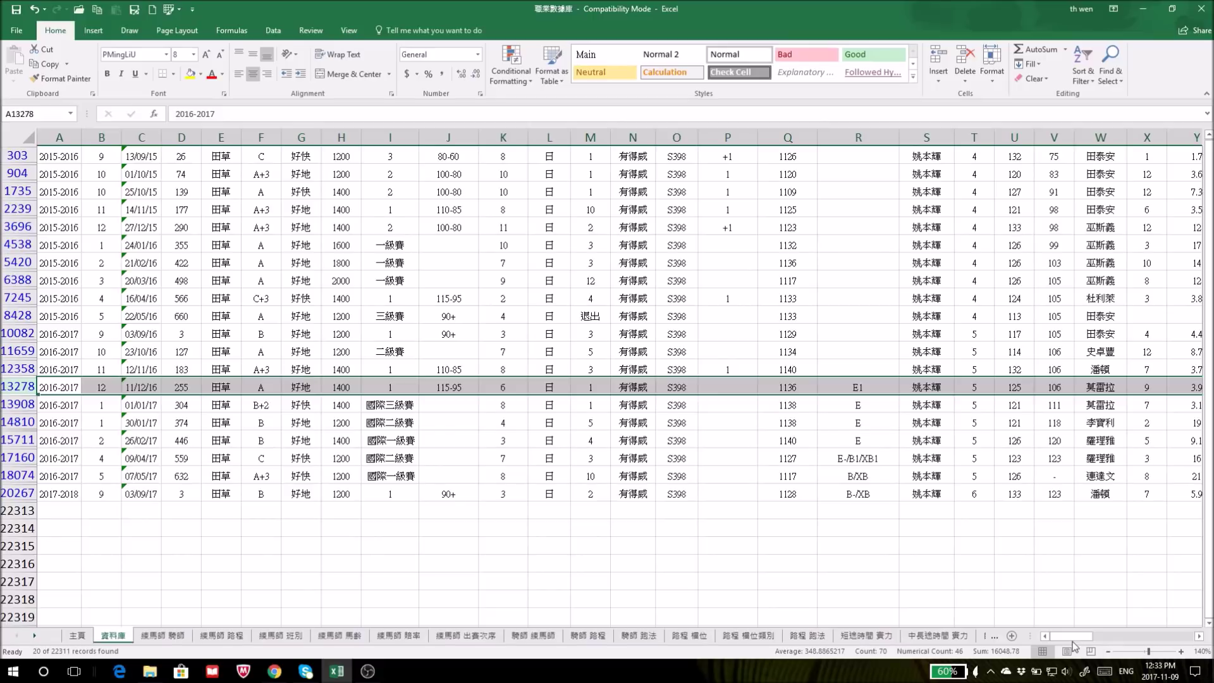
pyautogui.moveTo(1079, 637); pyautogui.dragTo(1127, 640)
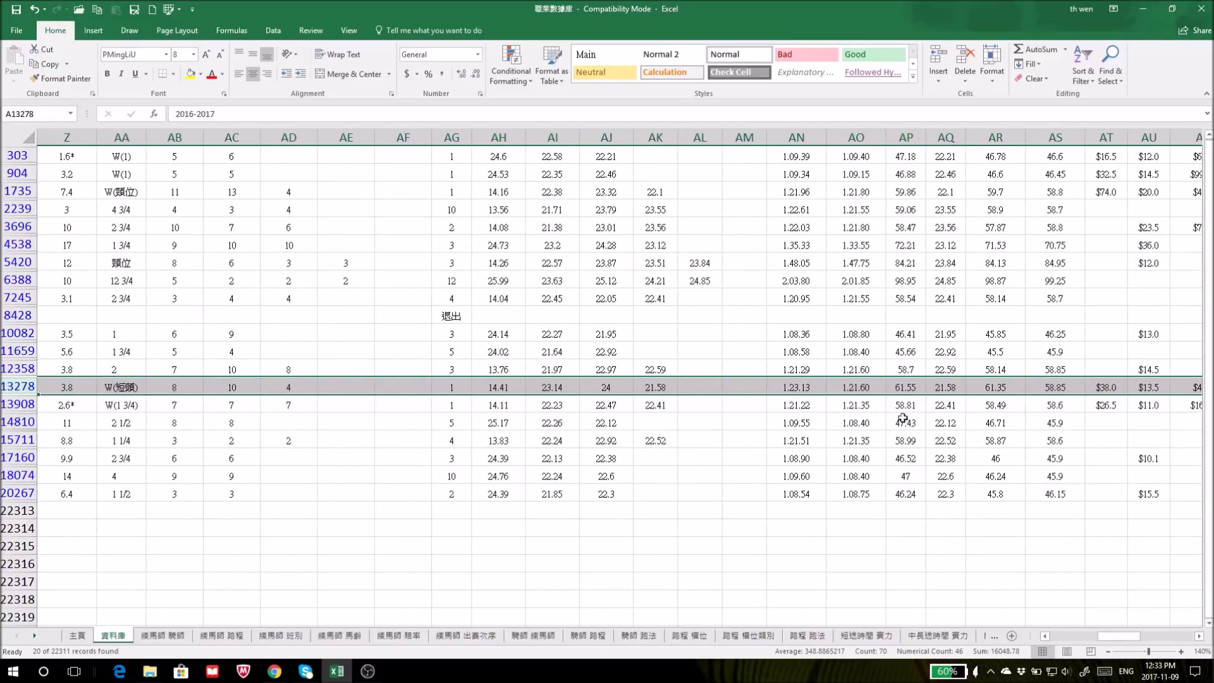
pyautogui.click(1015, 406)
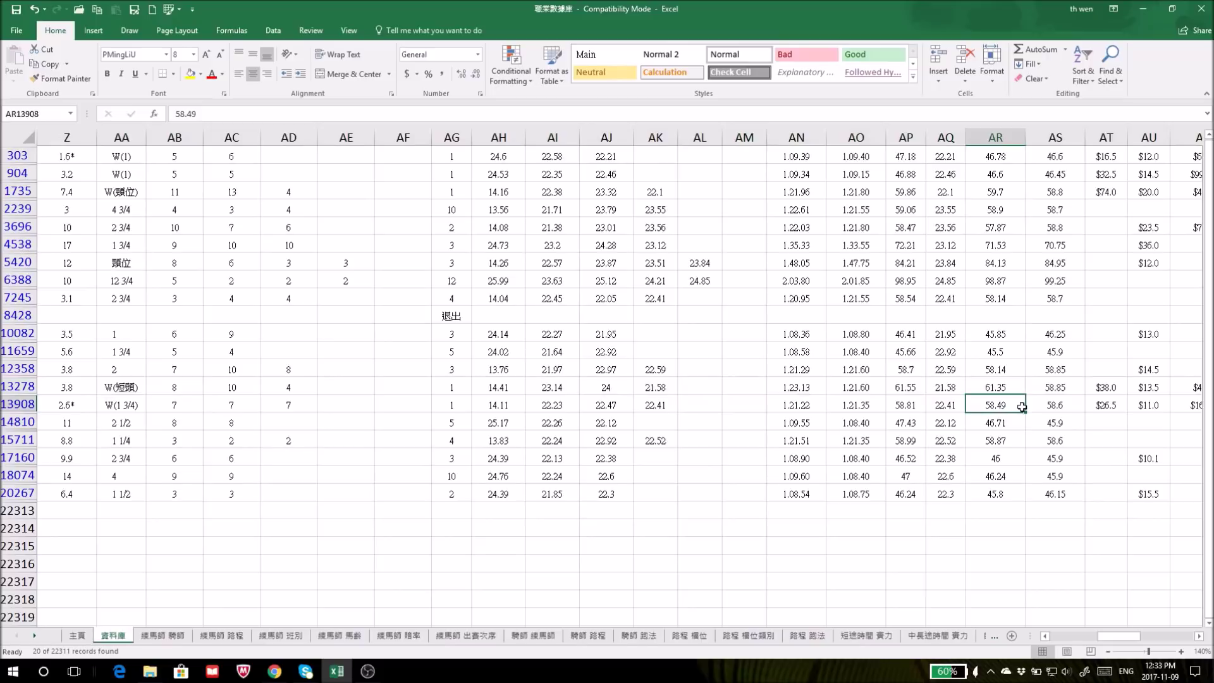
pyautogui.click(1054, 405)
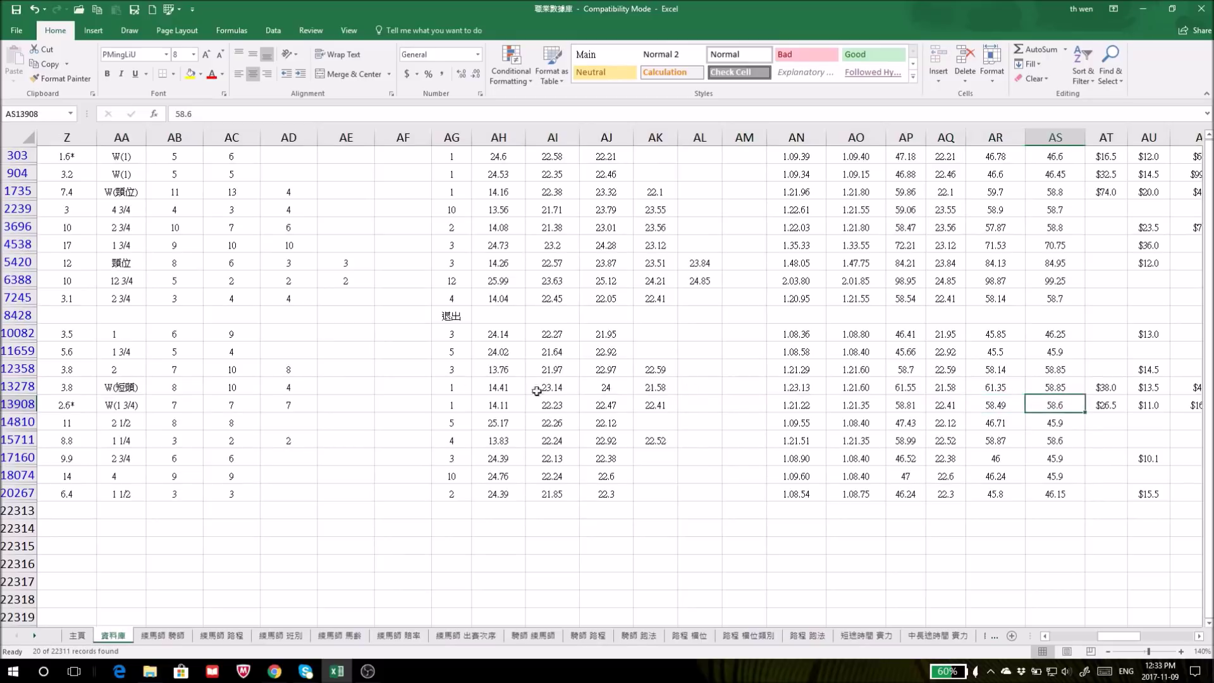
# Step: Examine the class and placing of 有得威's 1400 m races in row 13908 and row 15711
pyautogui.click(14, 403)
pyautogui.moveTo(1118, 636); pyautogui.dragTo(1056, 642)
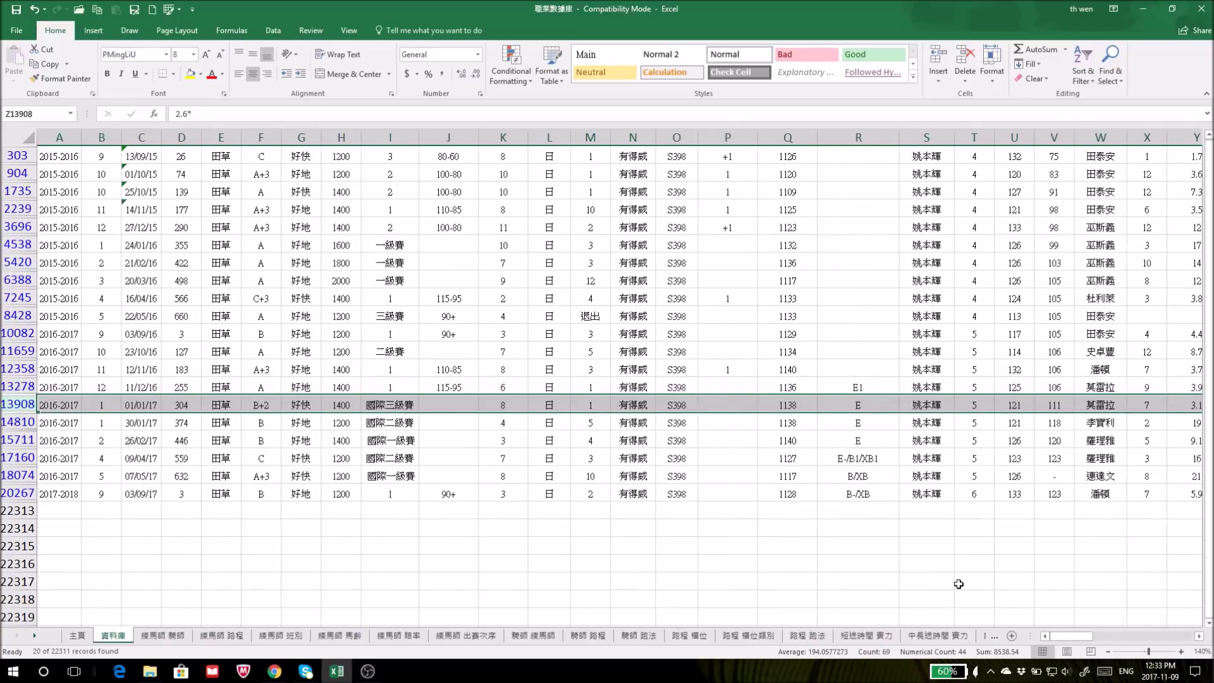
pyautogui.scroll(1, 954, 556)
pyautogui.scroll(-1, 939, 495)
pyautogui.click(12, 439)
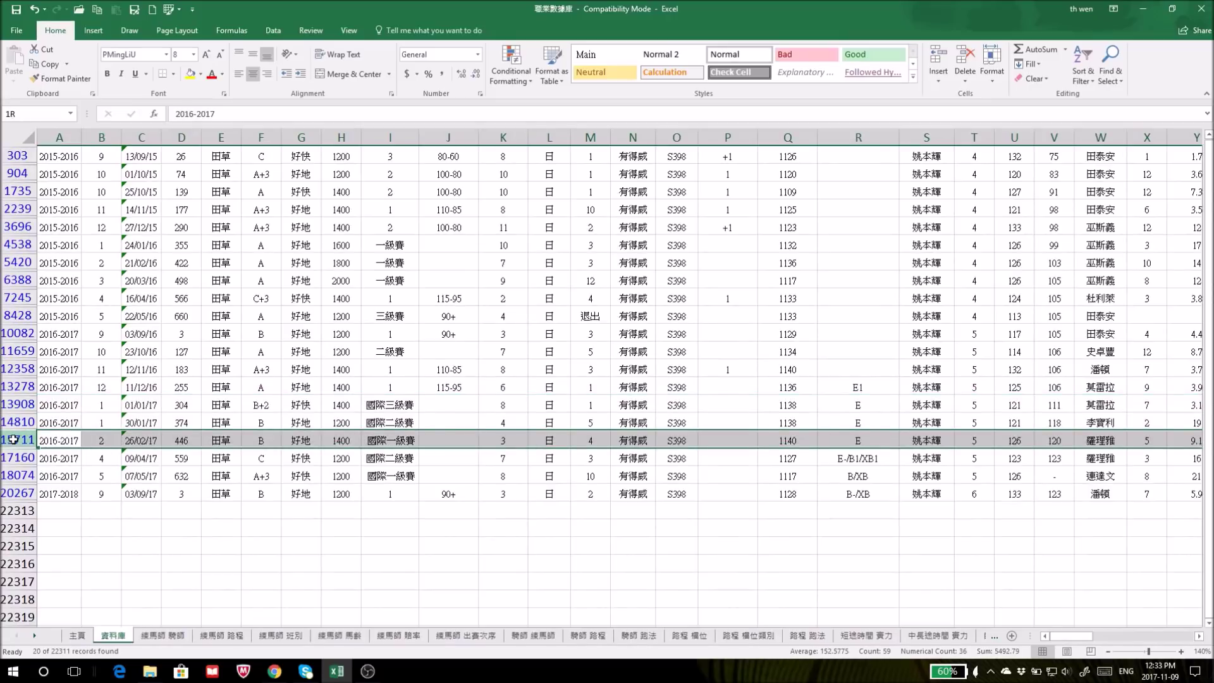
pyautogui.moveTo(1068, 636)
pyautogui.mouseDown()
pyautogui.moveTo(1079, 639)
pyautogui.moveTo(1068, 640)
pyautogui.mouseUp()
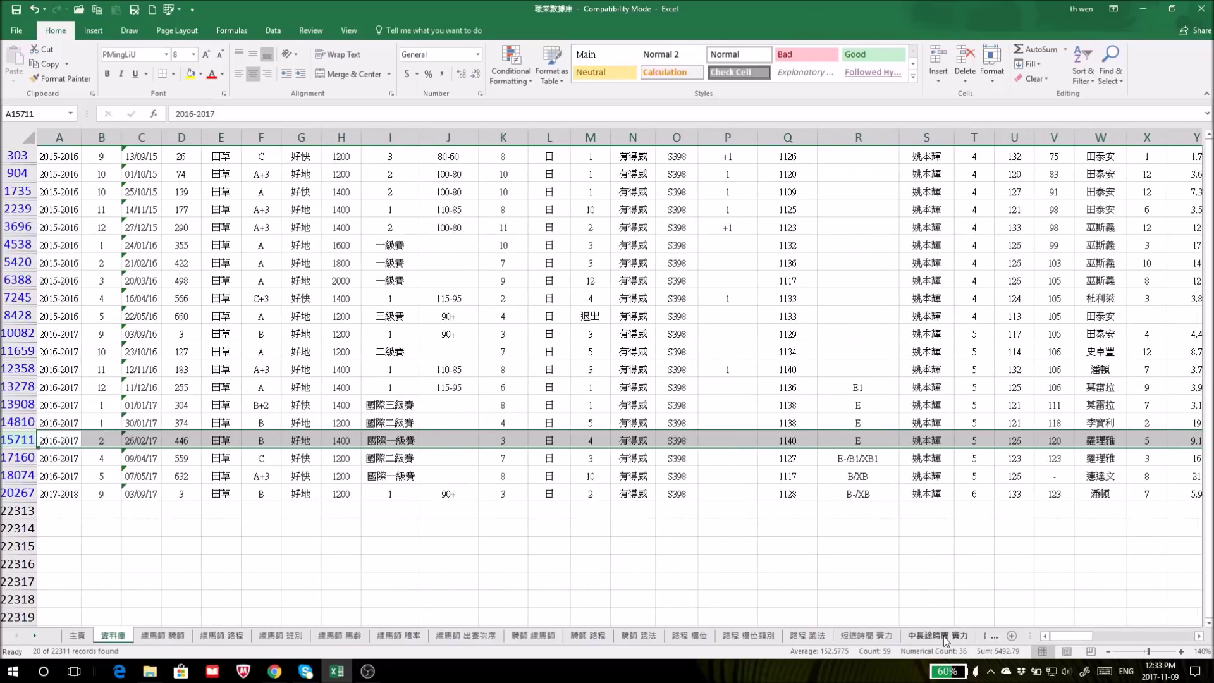
# Step: Go back to the 中長途時間 實力 sheet and highlight rows 11 and 12 for 有得威 and 威力川
pyautogui.click(943, 636)
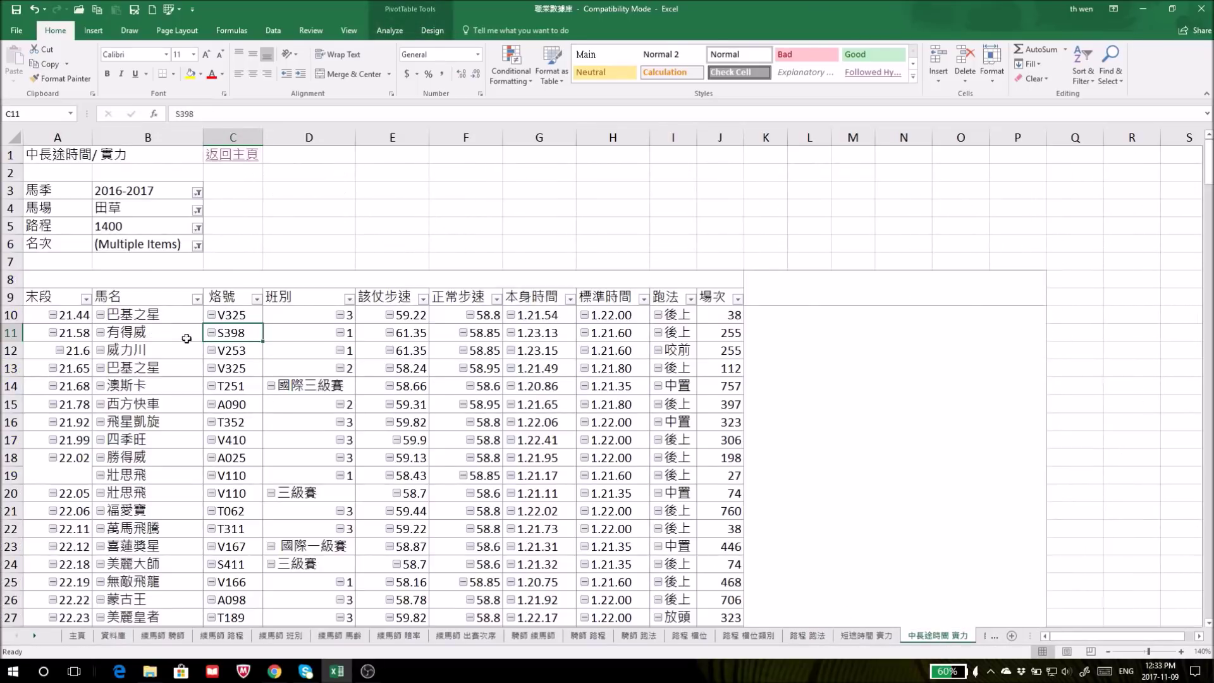
pyautogui.moveTo(9, 332); pyautogui.dragTo(9, 344)
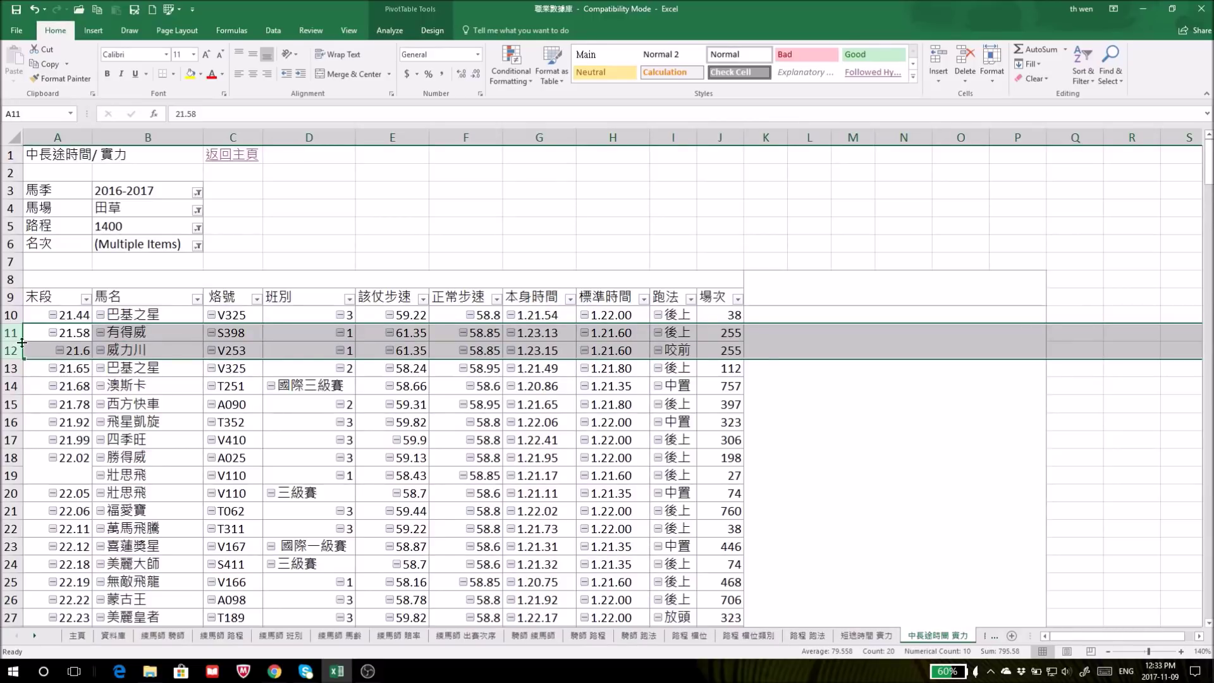
# Step: Examine rows 11 and 12 for 有得威 and 威力川, and compare 澳斯卡's class, own time and standard time in row 14
pyautogui.click(9, 332)
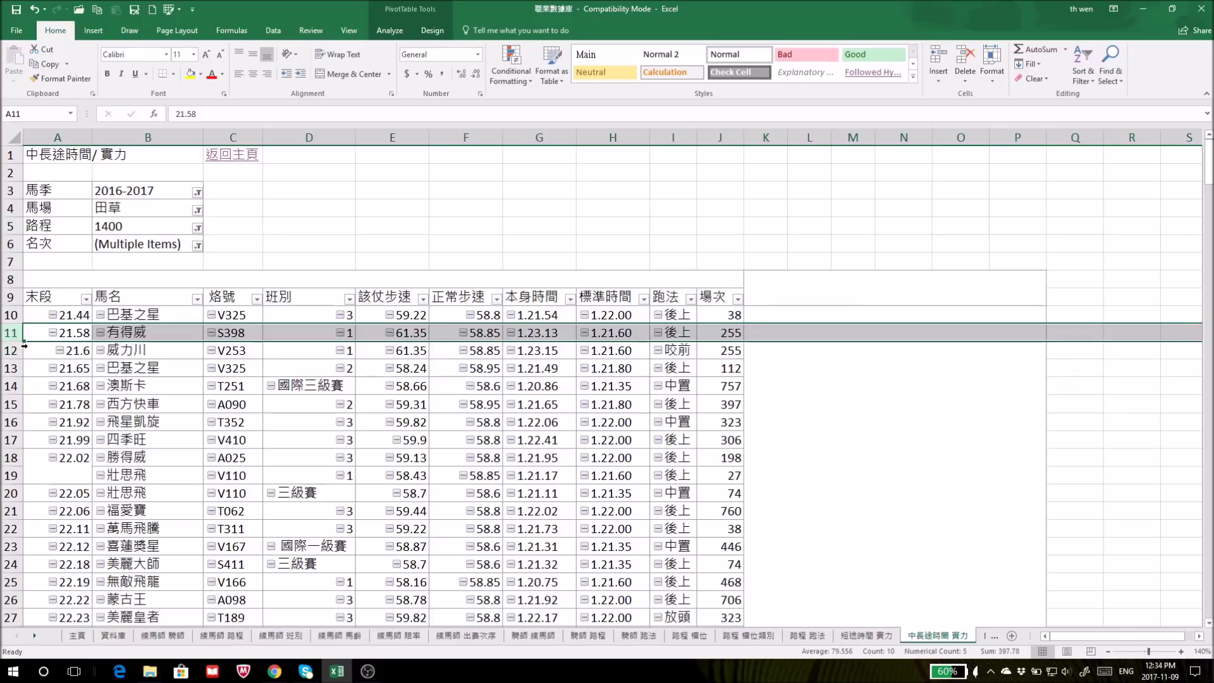
pyautogui.click(10, 351)
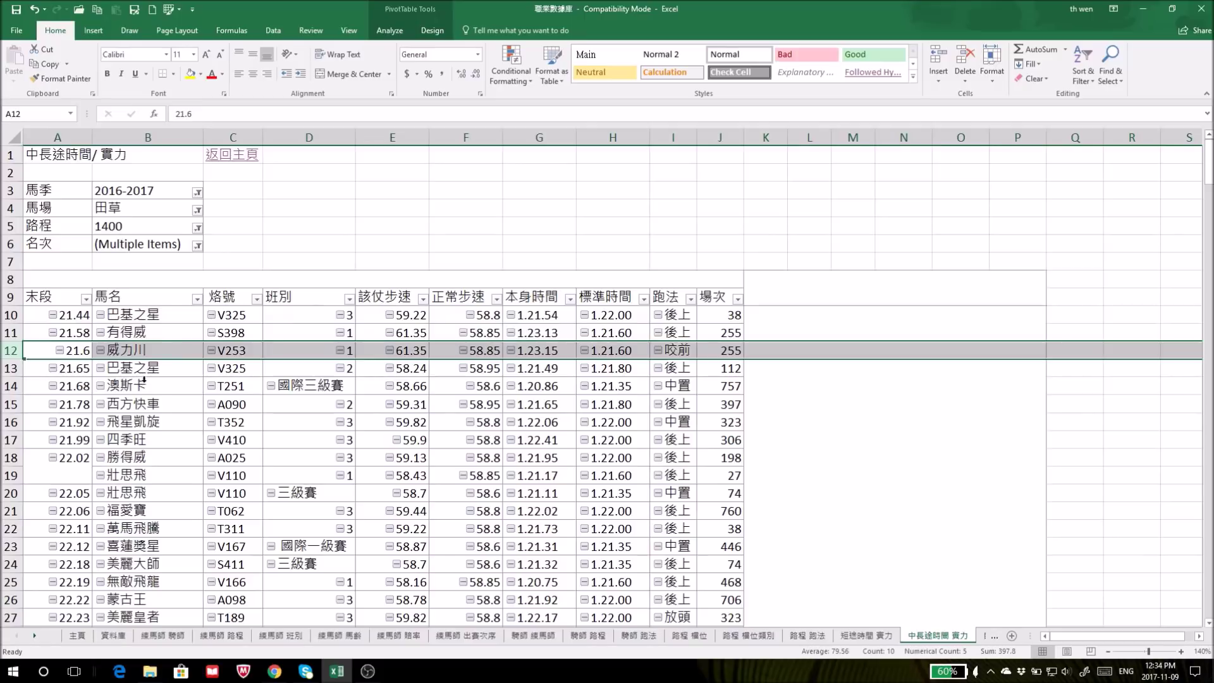
pyautogui.click(11, 386)
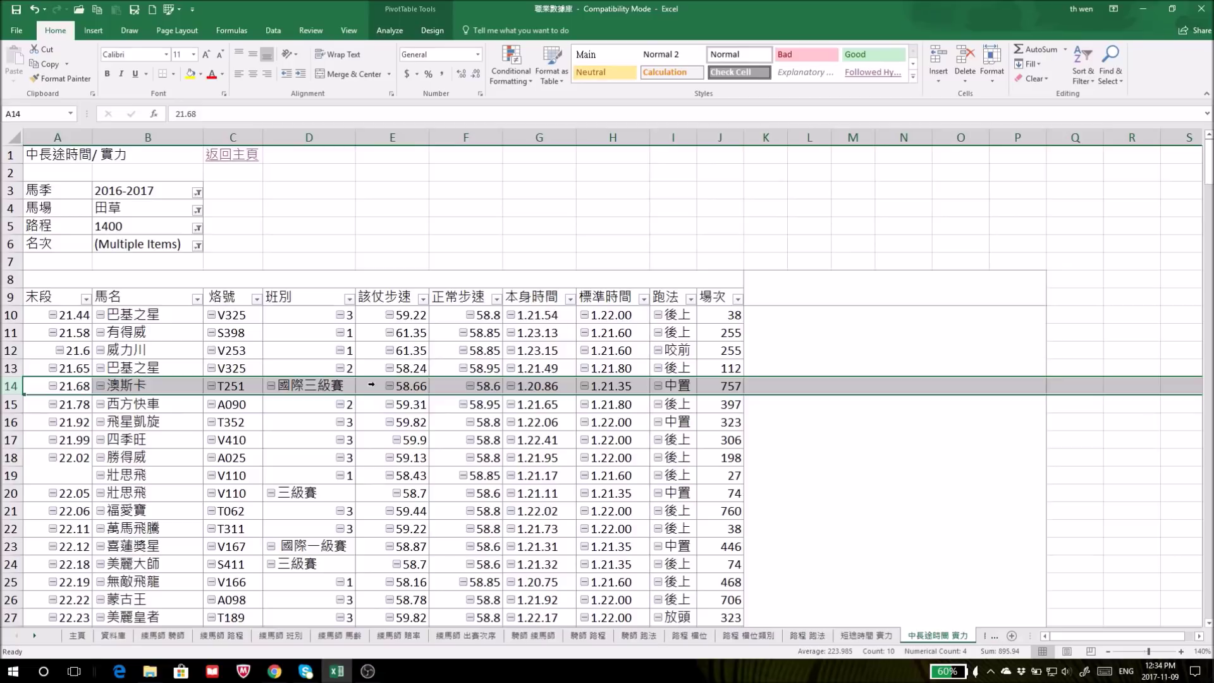
pyautogui.click(536, 386)
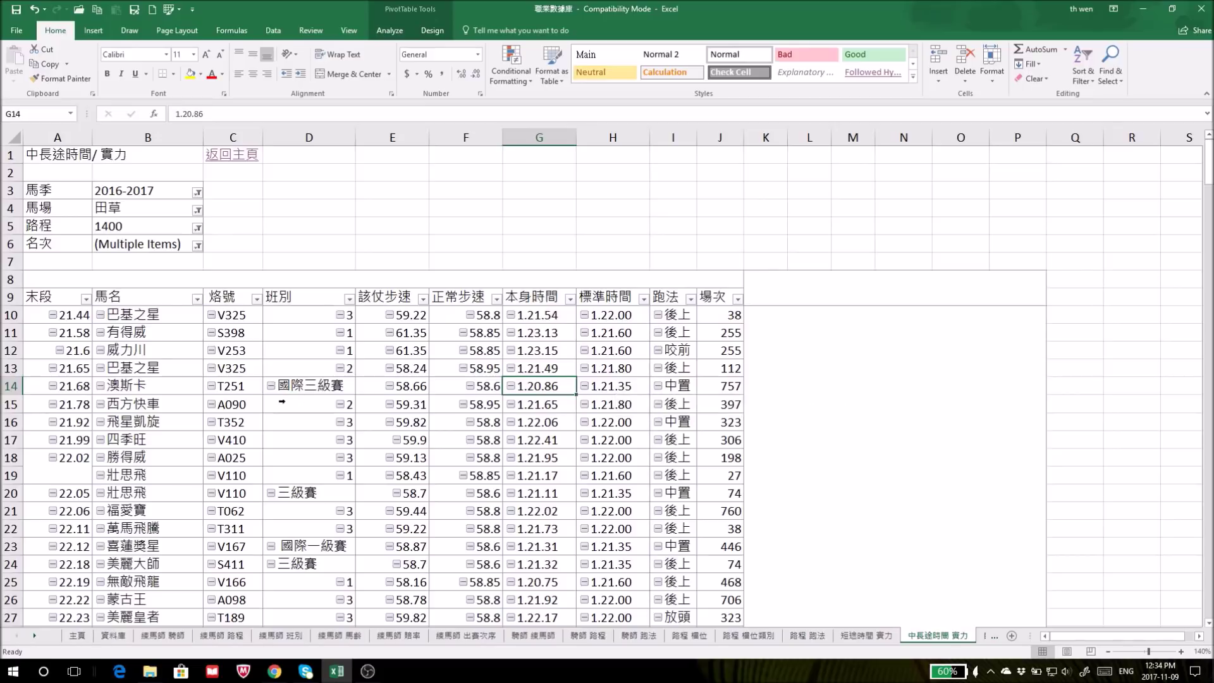
pyautogui.click(308, 382)
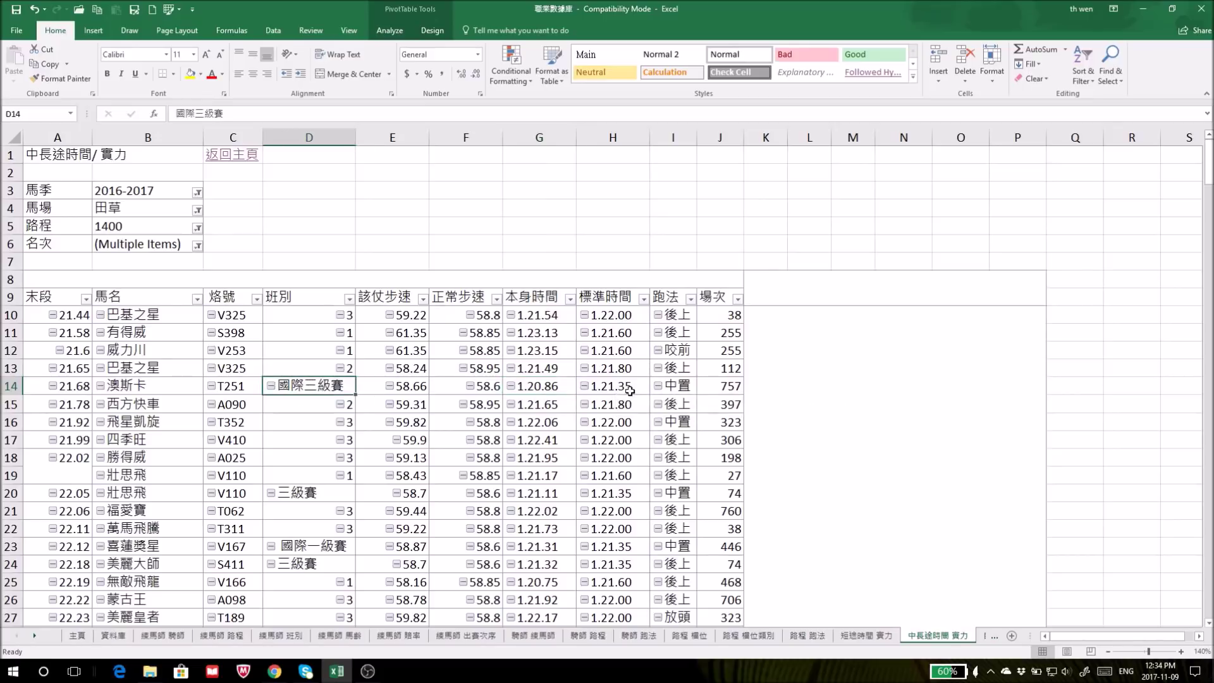
pyautogui.moveTo(539, 386); pyautogui.dragTo(610, 386)
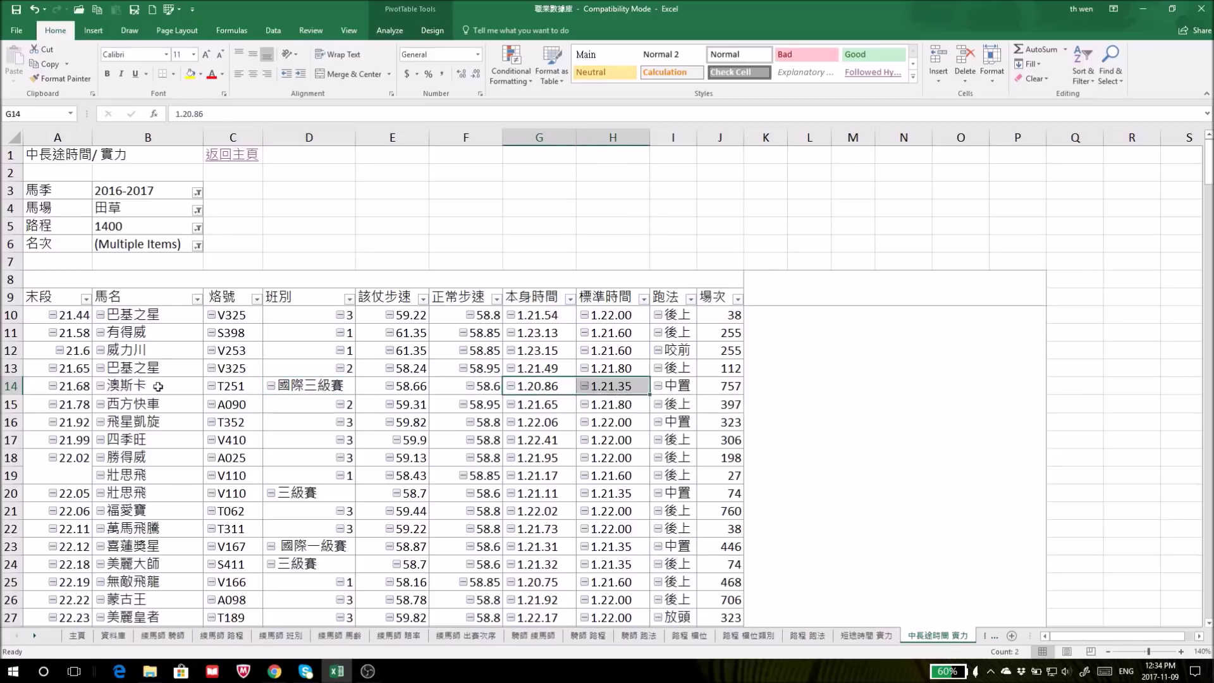
pyautogui.click(11, 386)
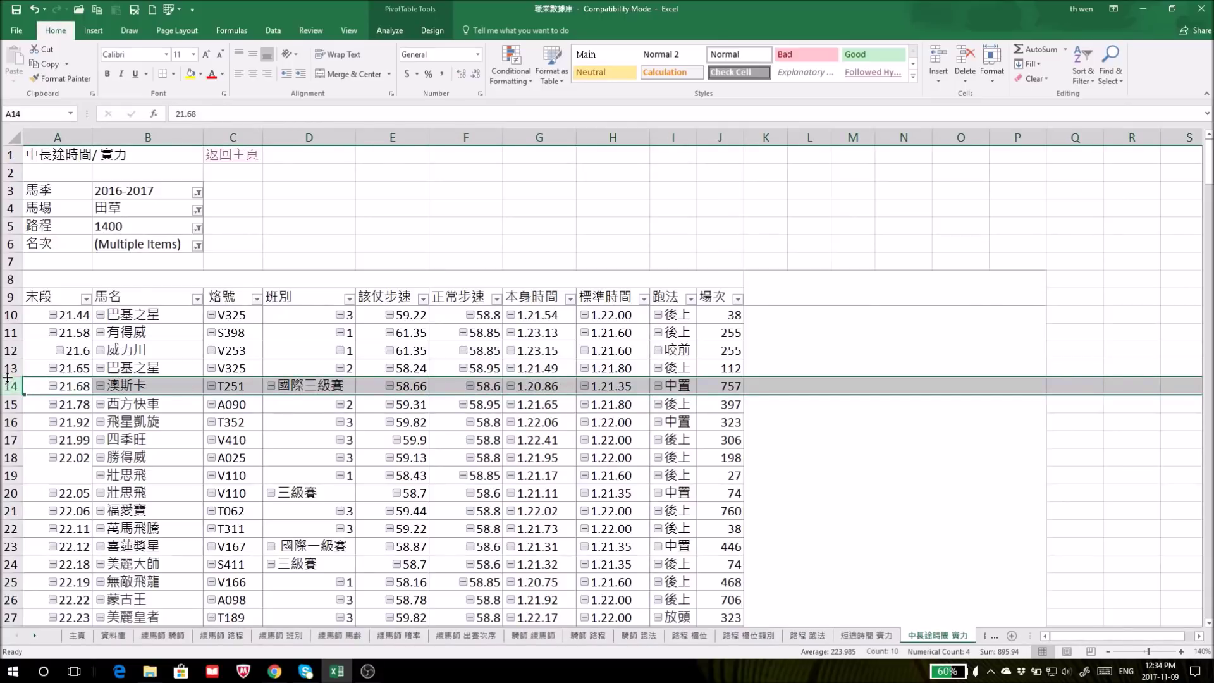
# Step: Switch the 馬季 filter to show only the 2015-2016 season
pyautogui.click(72, 232)
pyautogui.click(71, 242)
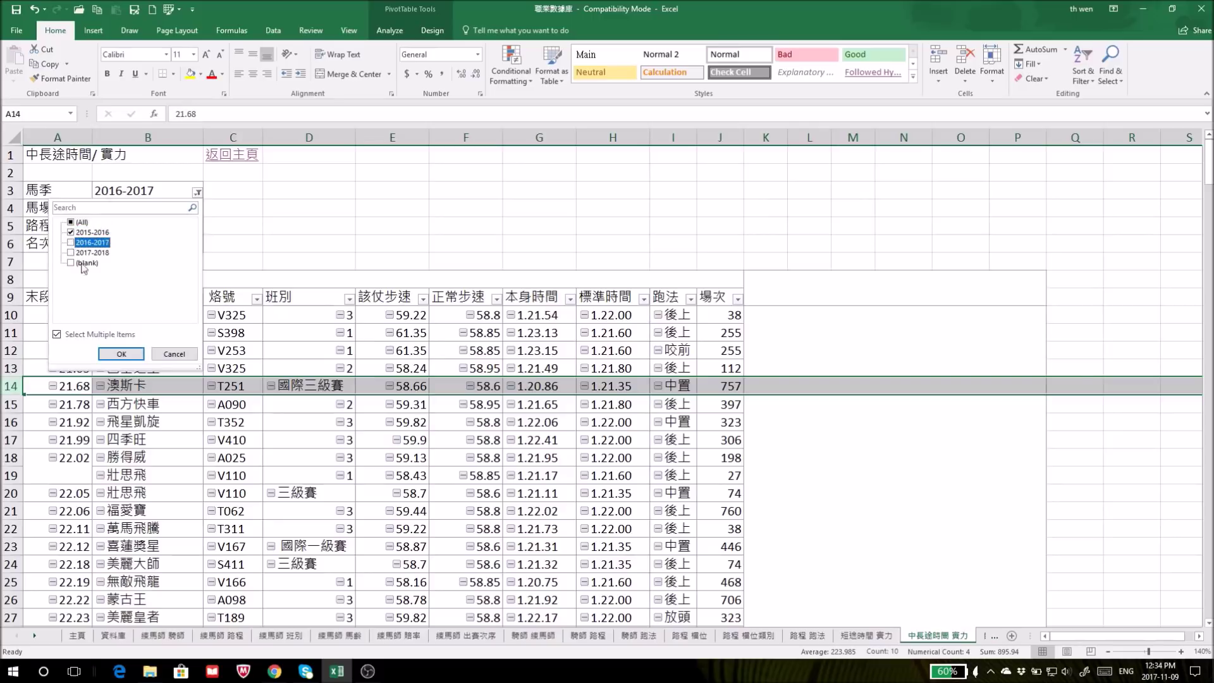
pyautogui.click(116, 353)
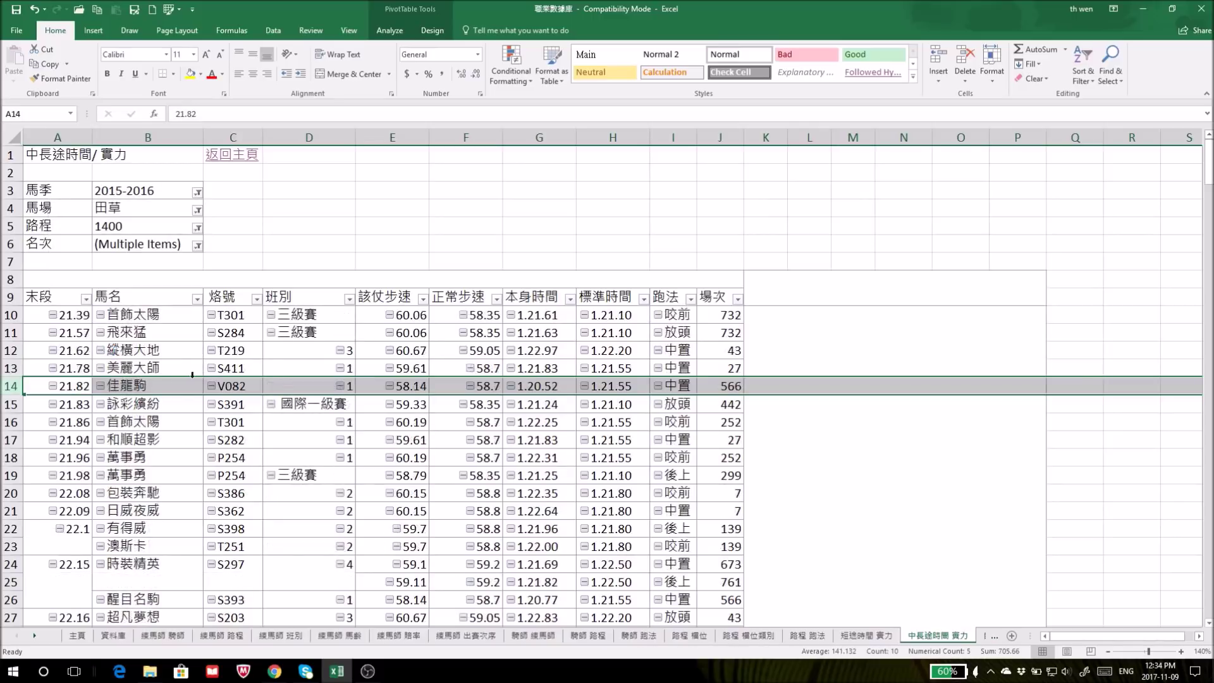
# Step: Set the 馬季 filter back to 2016-2017 only and check 澳斯卡's own time in row 14
pyautogui.click(198, 192)
pyautogui.click(71, 232)
pyautogui.click(72, 242)
pyautogui.click(112, 353)
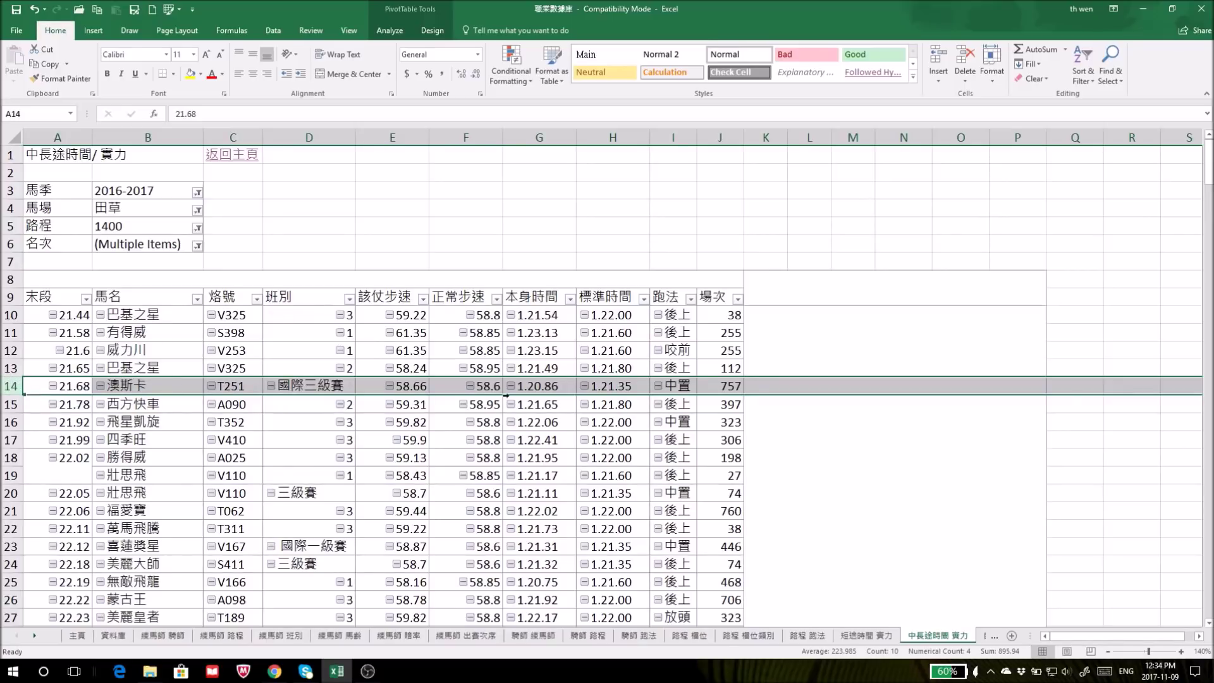
pyautogui.click(551, 389)
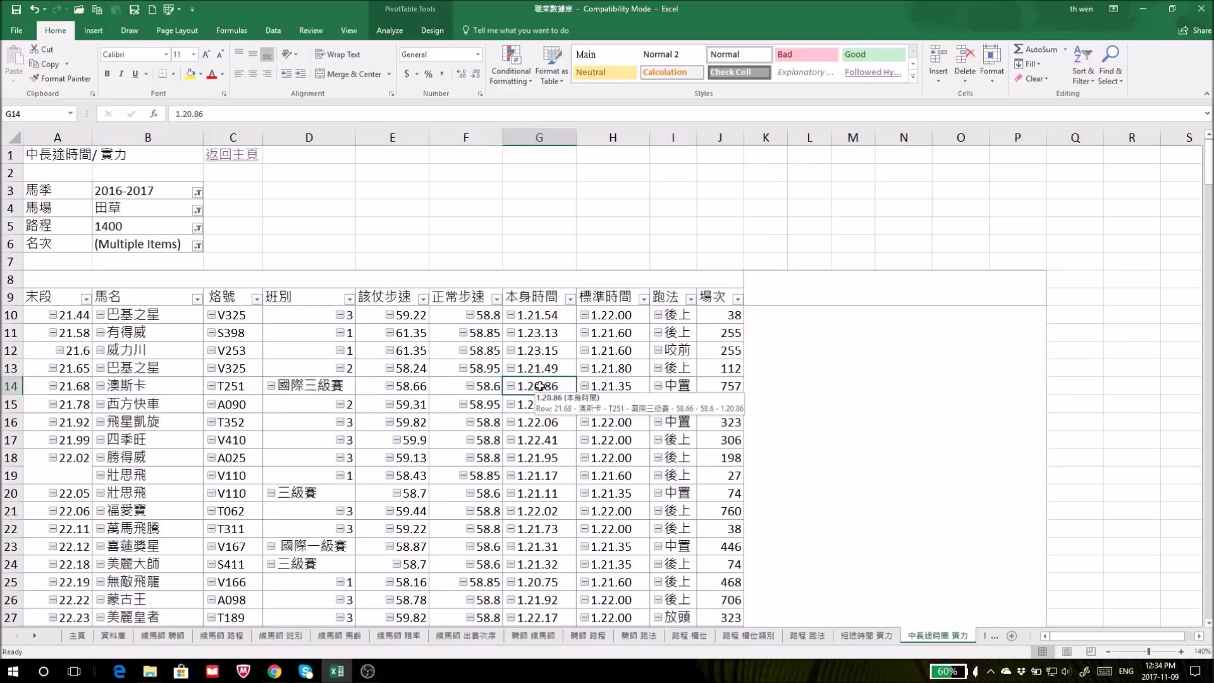
pyautogui.click(11, 385)
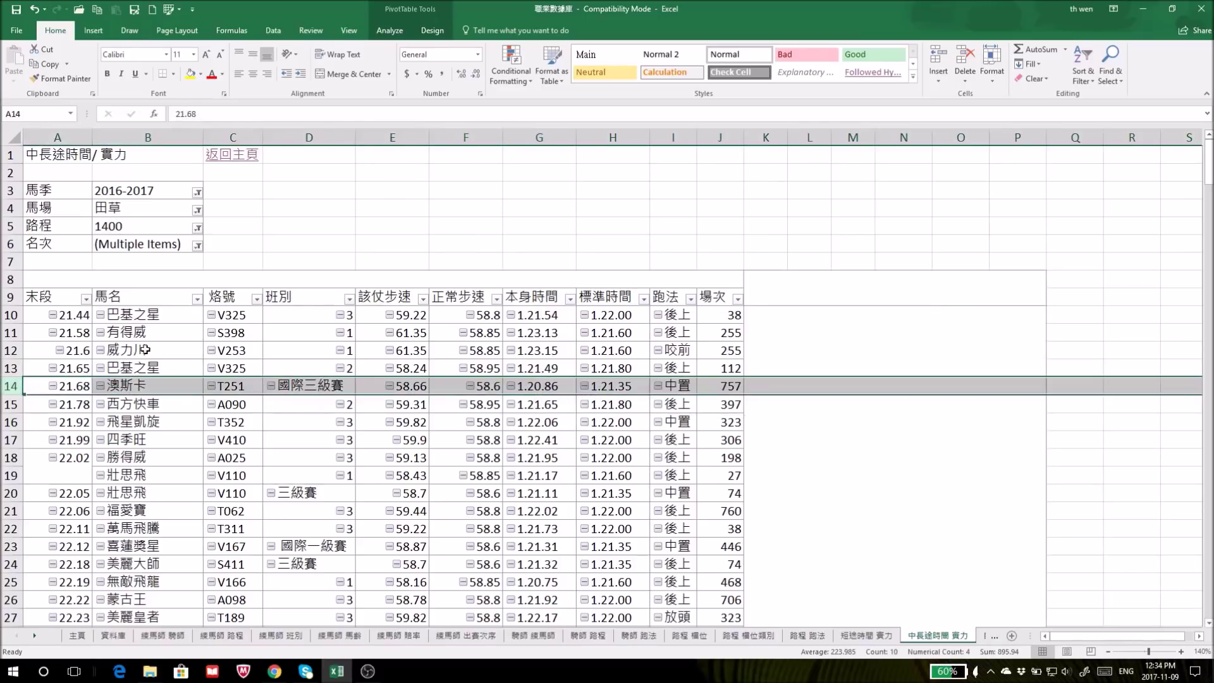
# Step: Add 2015-2016 to the 馬季 filter and compare rows 17 to 20, starting with 澳斯卡
pyautogui.click(198, 192)
pyautogui.click(198, 192)
pyautogui.click(71, 232)
pyautogui.click(121, 354)
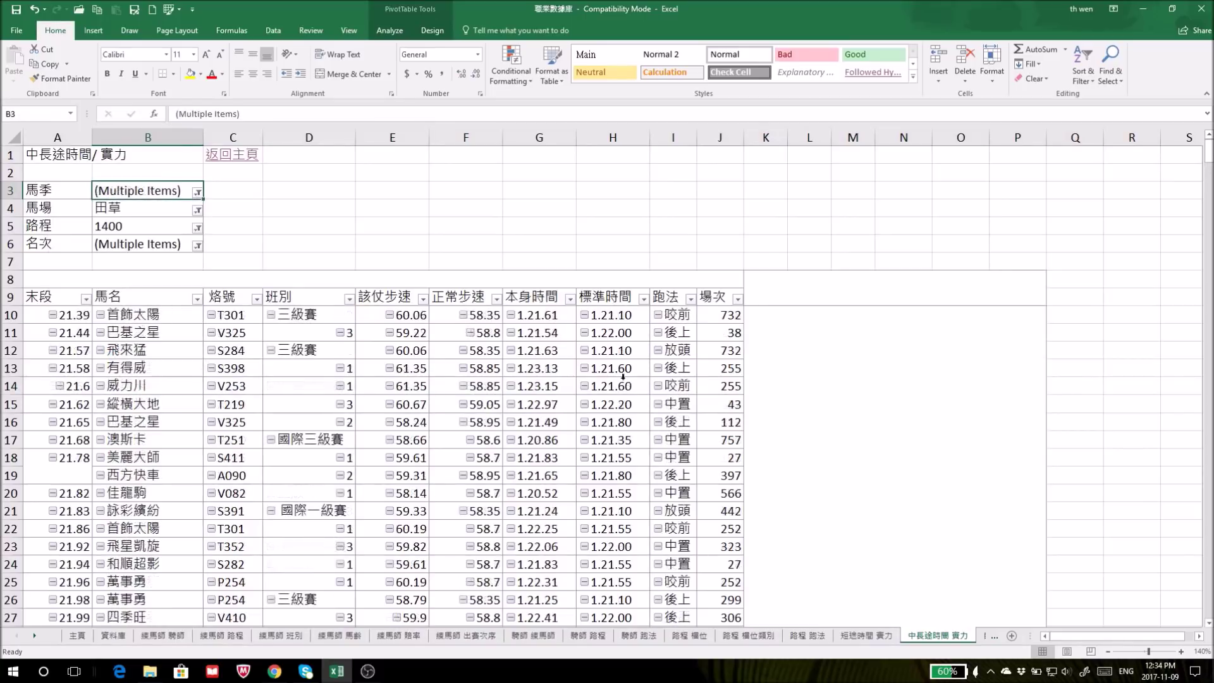
pyautogui.scroll(-1, 850, 347)
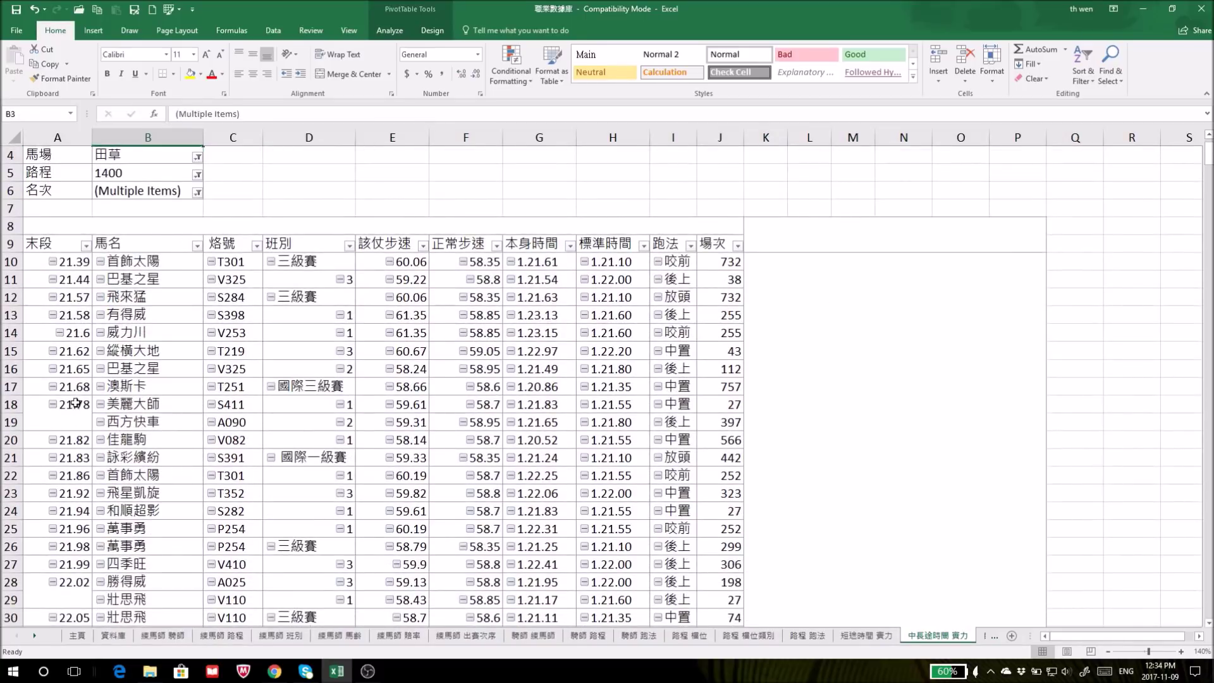
pyautogui.moveTo(10, 385); pyautogui.dragTo(5, 438)
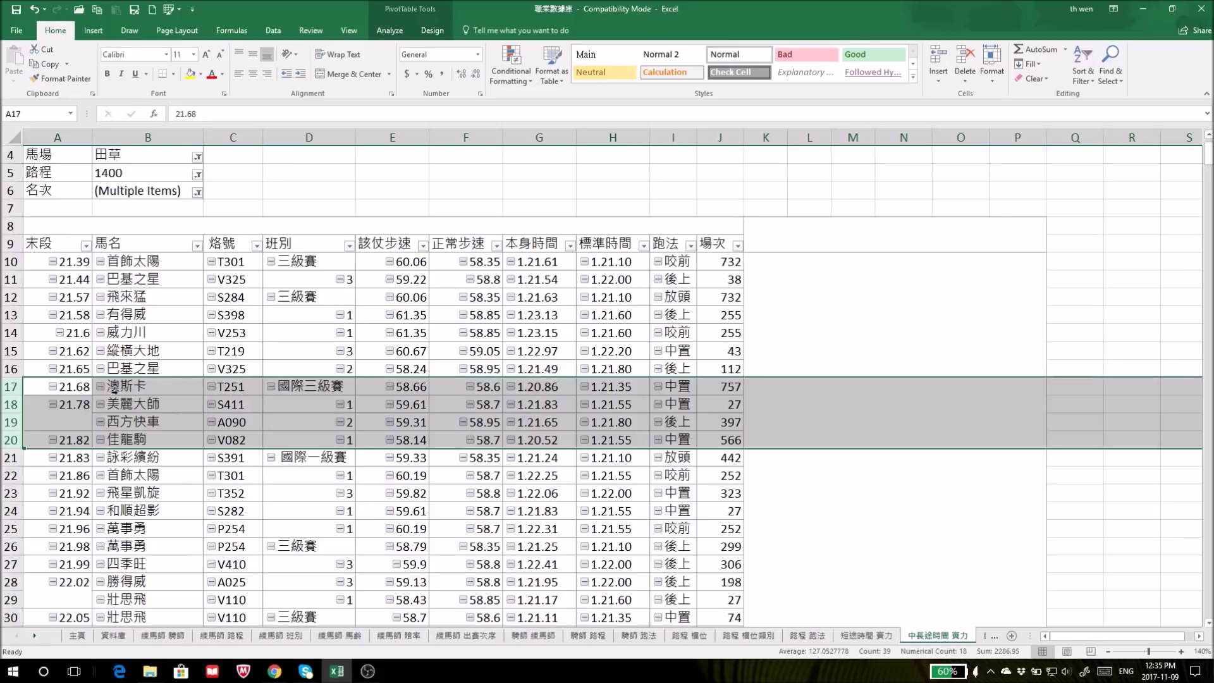
pyautogui.click(8, 386)
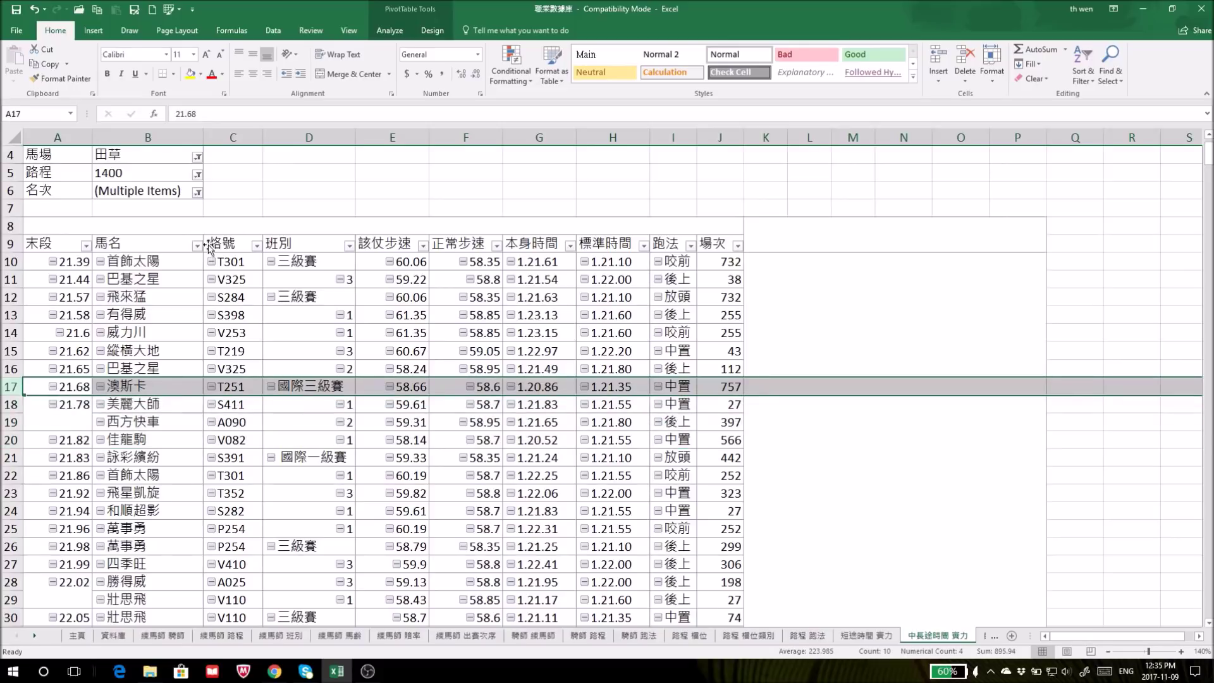
# Step: Set the 馬季 filter to include all seasons
pyautogui.scroll(1, 215, 193)
pyautogui.click(198, 192)
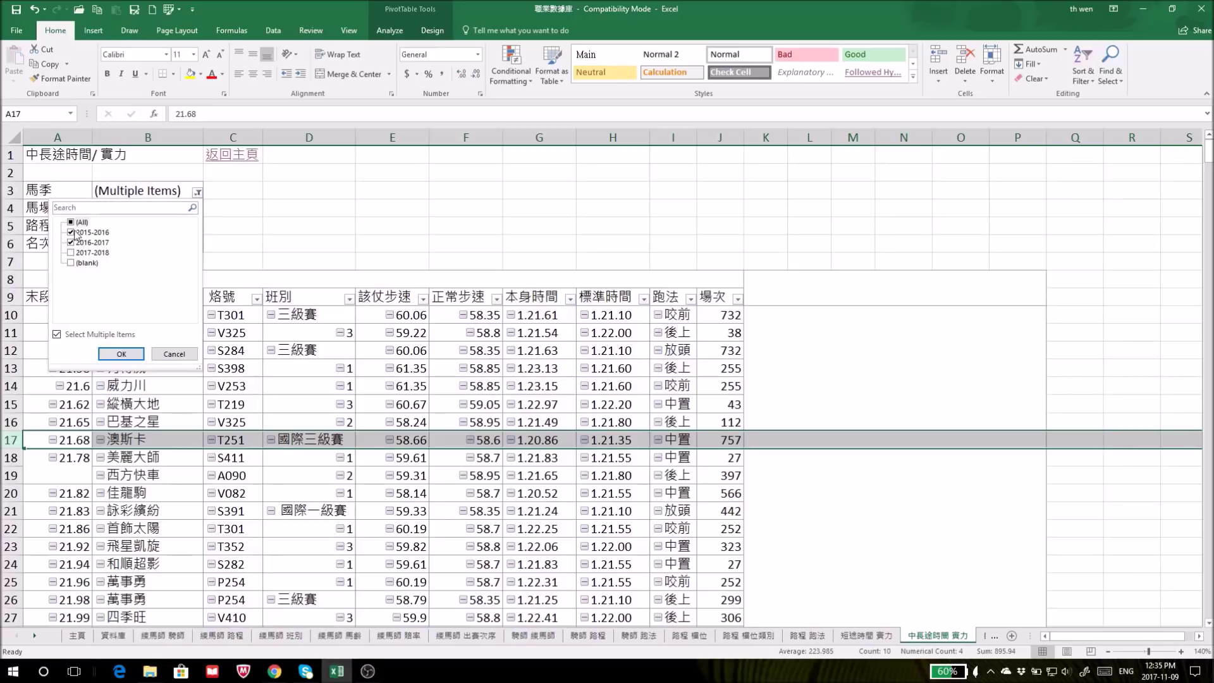
pyautogui.click(71, 263)
pyautogui.click(70, 222)
pyautogui.click(122, 355)
# Step: Exclude 2016-2017, 2017-2018 and blank entries from the 馬季 filter, leaving only 2015-2016
pyautogui.click(195, 191)
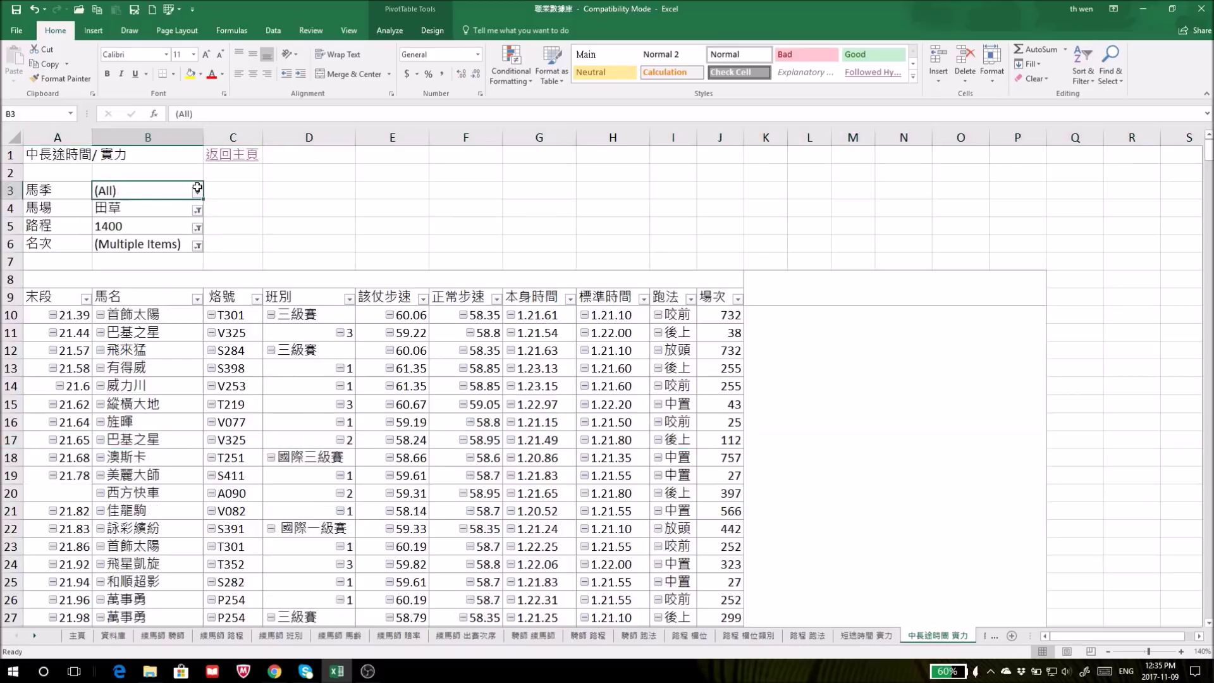
pyautogui.click(198, 193)
pyautogui.click(72, 243)
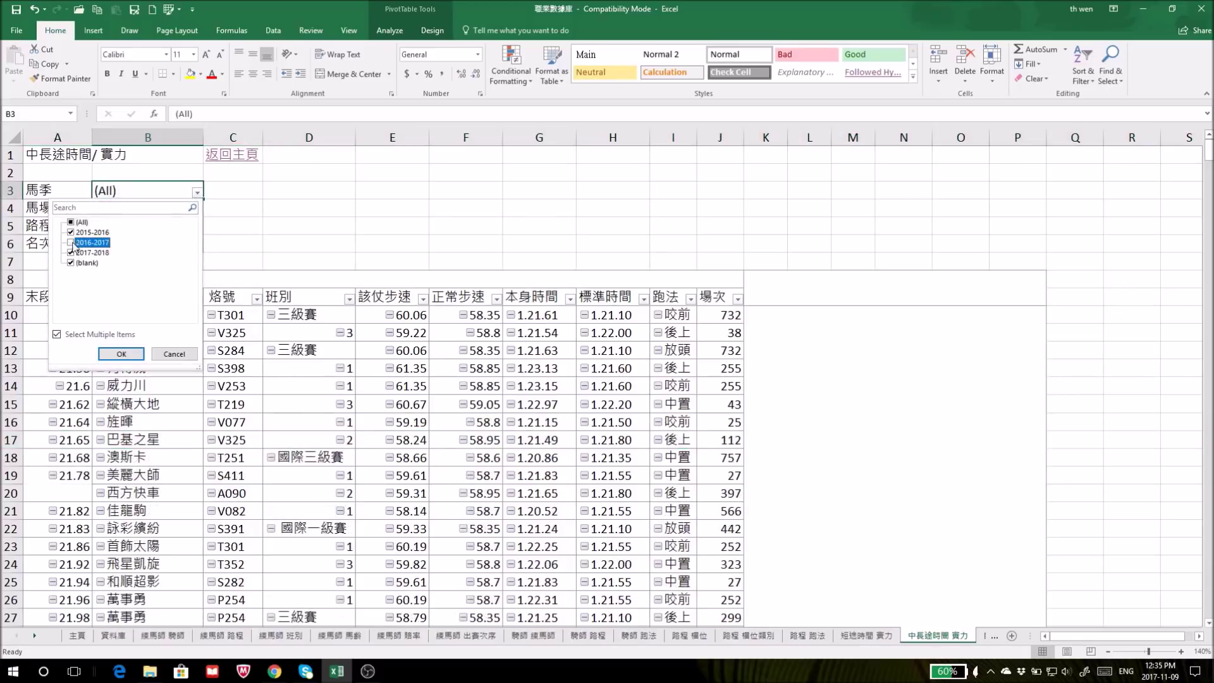
pyautogui.click(72, 253)
pyautogui.click(71, 263)
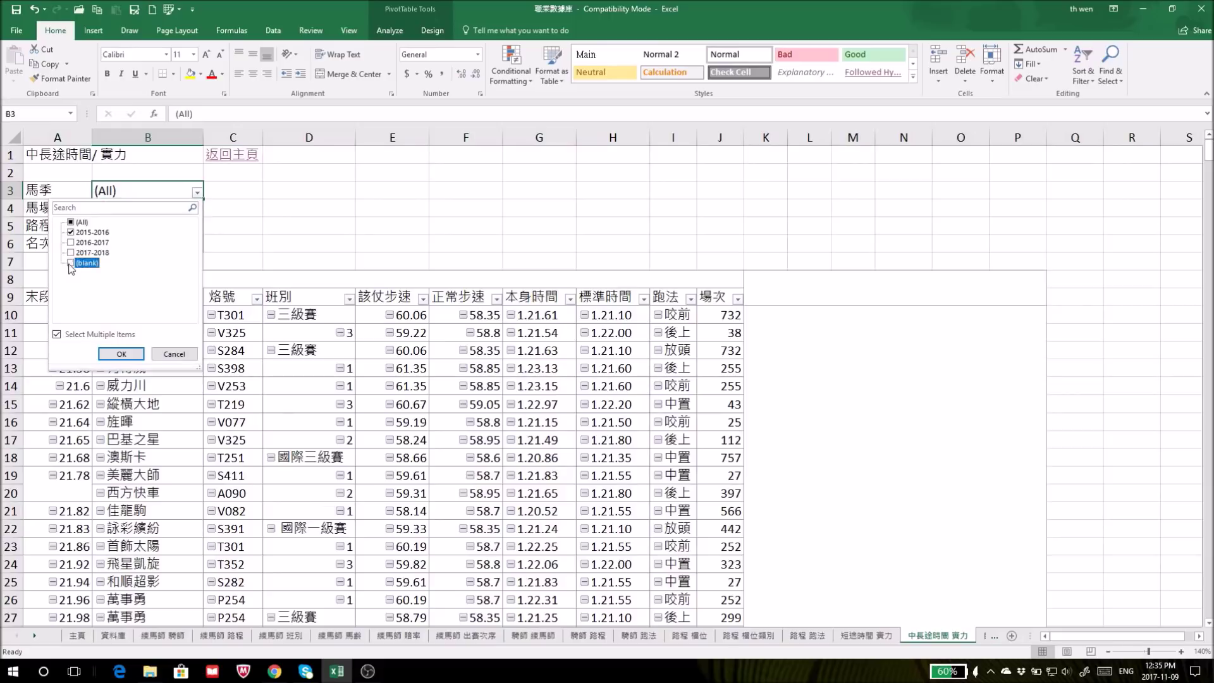
pyautogui.click(121, 353)
# Step: Replace 2015-2016 with 2016-2017 in the 馬季 filter and highlight row 14 for 澳斯卡
pyautogui.click(197, 192)
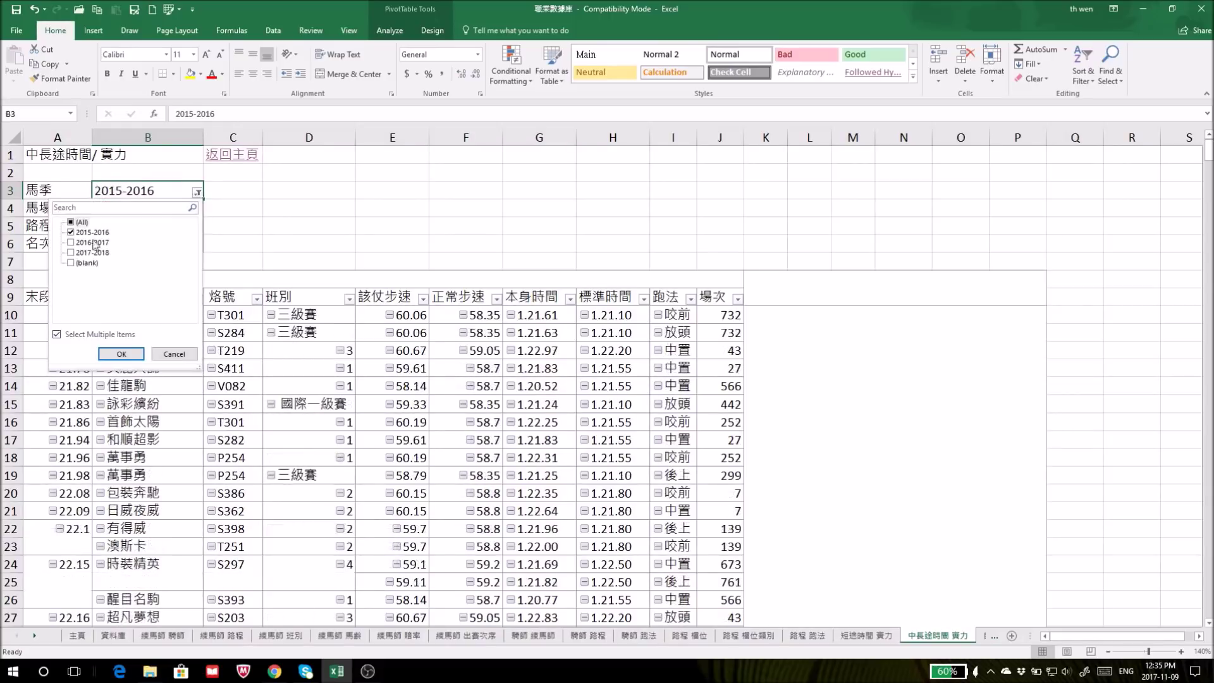
pyautogui.click(72, 232)
pyautogui.click(71, 242)
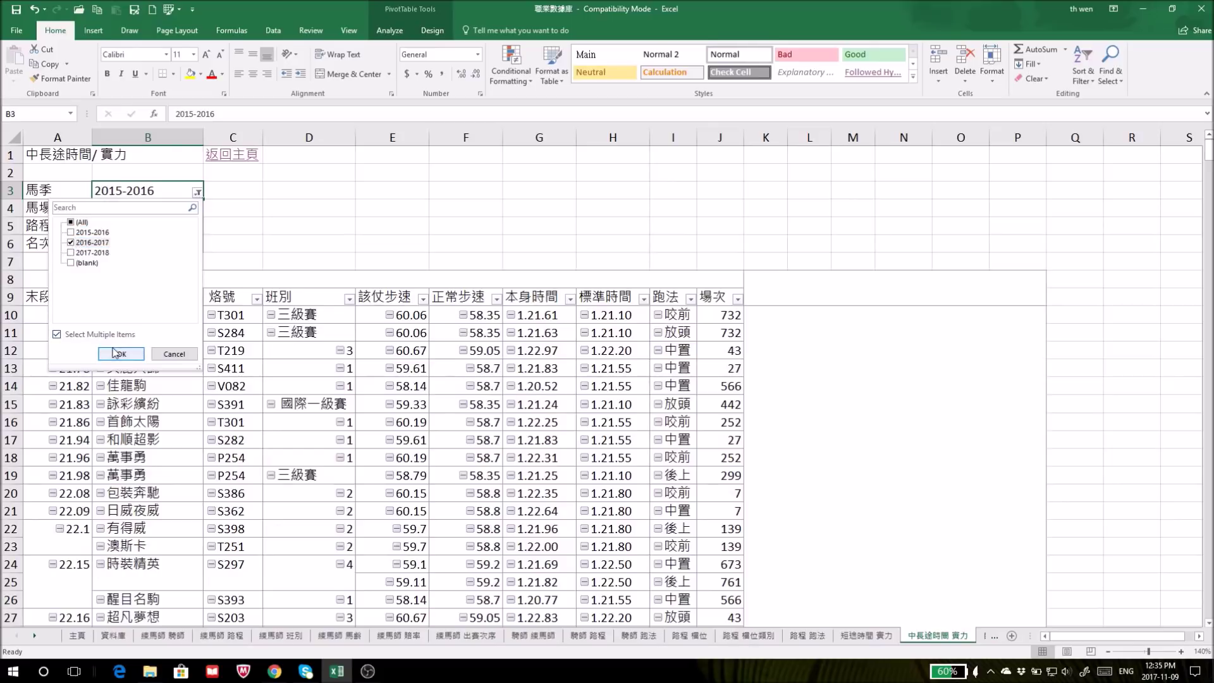
pyautogui.click(114, 352)
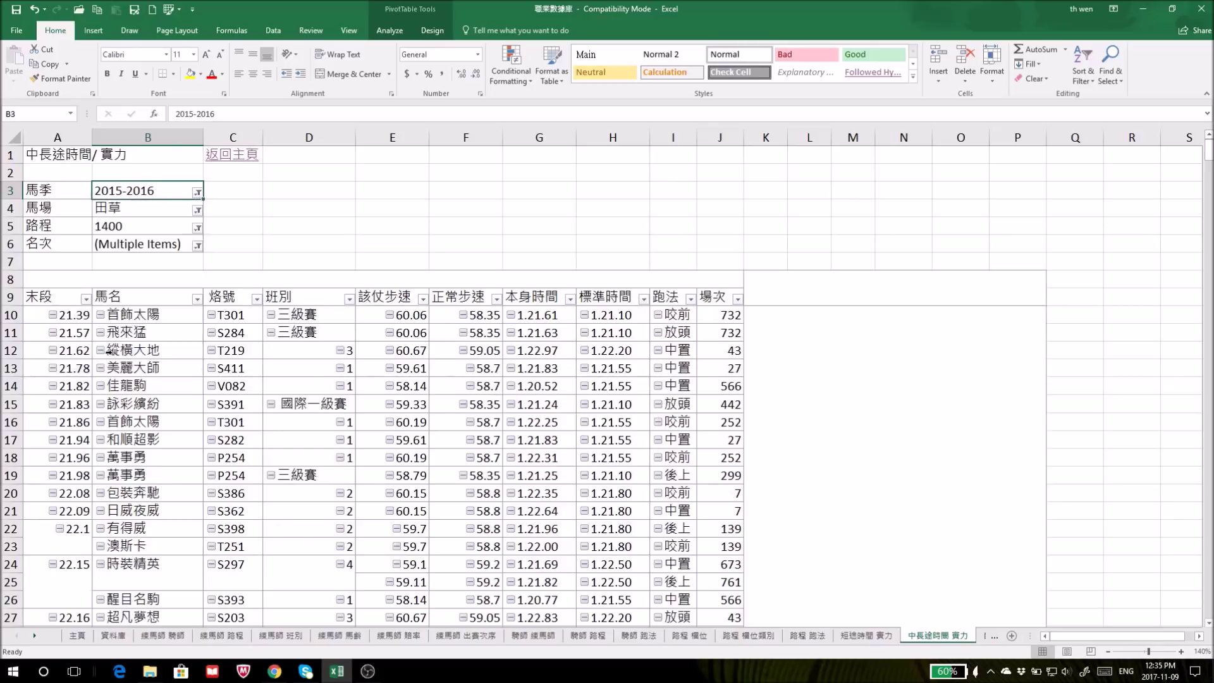
pyautogui.click(11, 387)
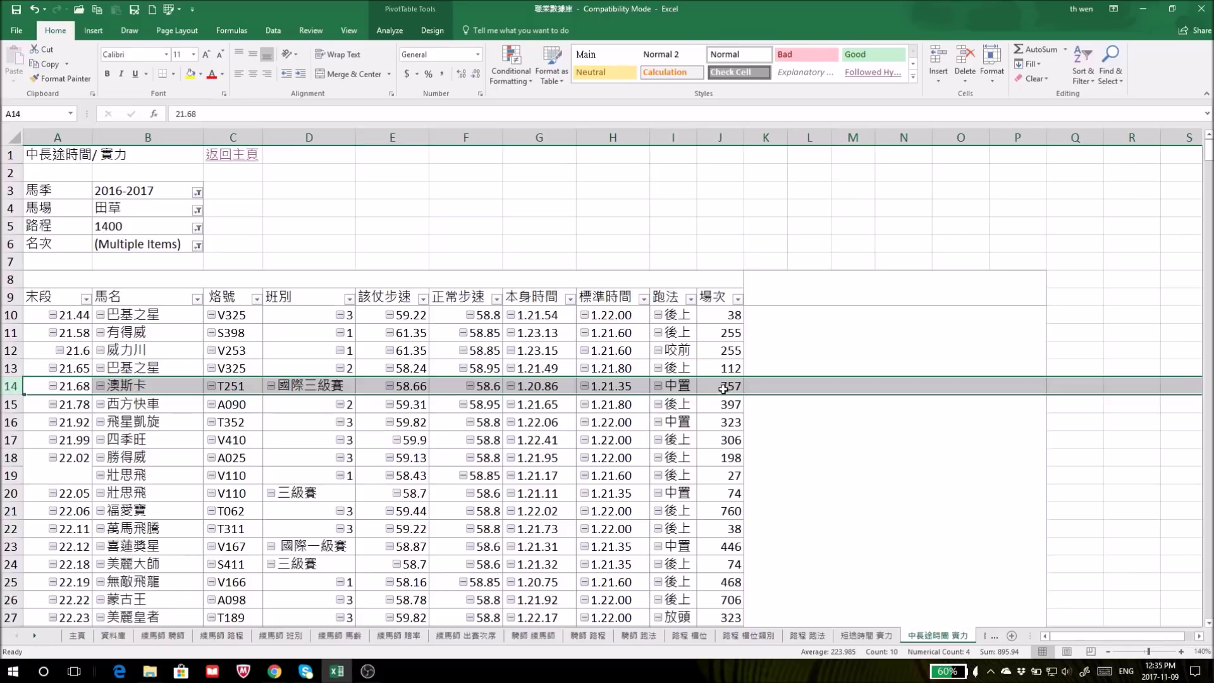
# Step: On the 資料庫 sheet, filter the 烙號 column to rows equal to T251
pyautogui.click(114, 635)
pyautogui.scroll(1, 763, 444)
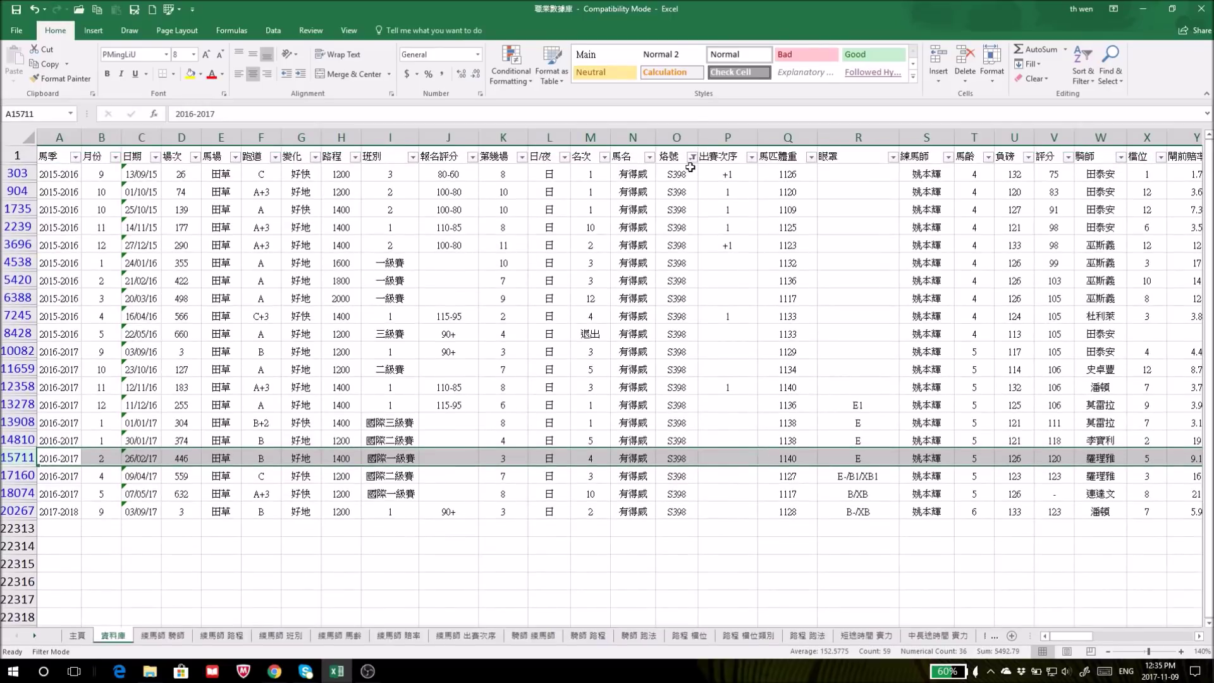
pyautogui.click(693, 156)
pyautogui.moveTo(596, 248)
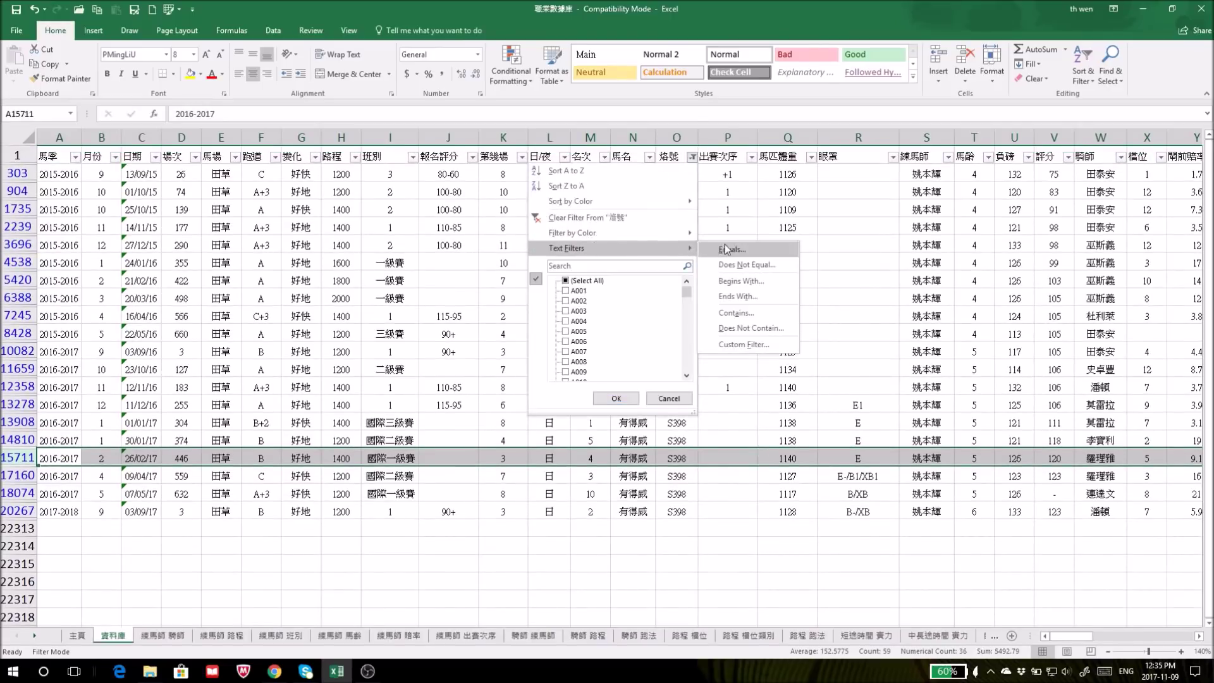
pyautogui.click(727, 249)
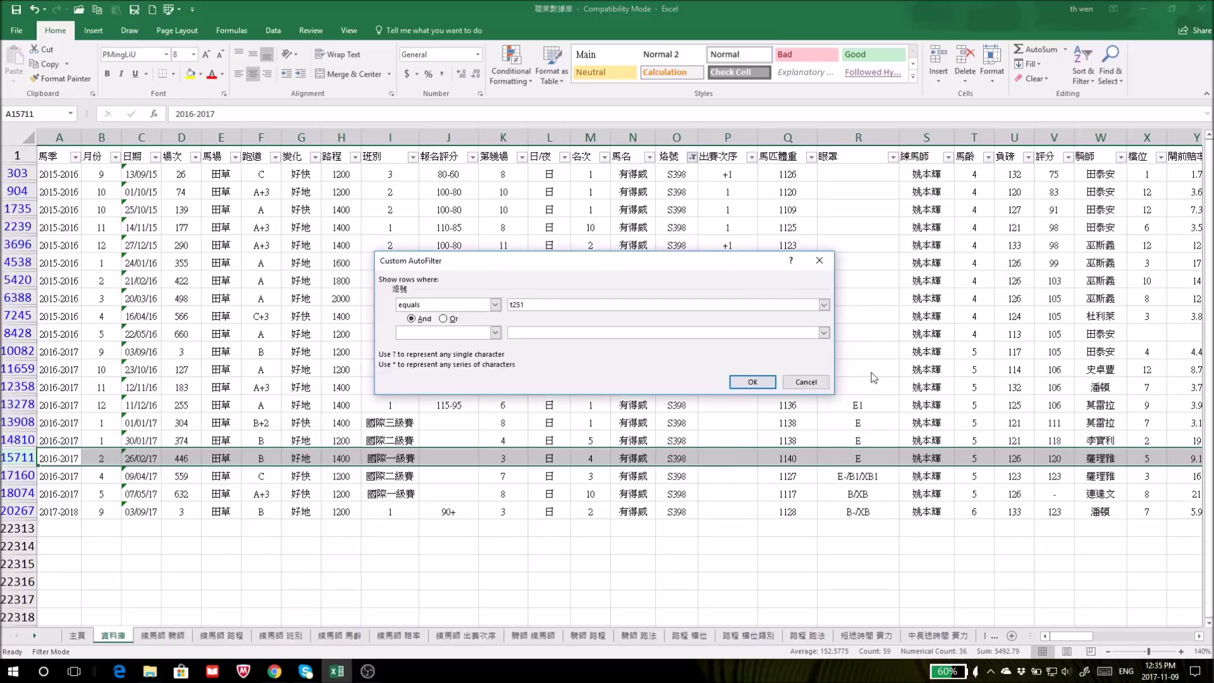
pyautogui.click(753, 382)
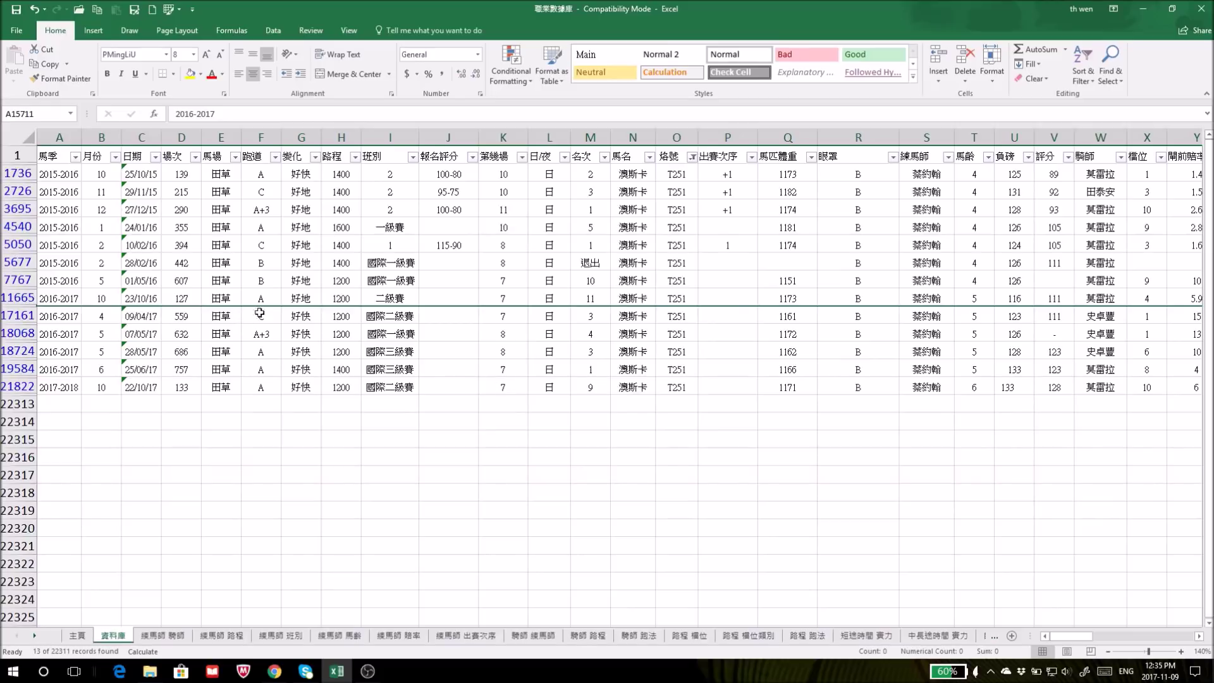
# Step: Review 澳斯卡's races in rows 3695 to 11665 and check the placing of race 757 in row 19584
pyautogui.moveTo(5, 209); pyautogui.dragTo(13, 297)
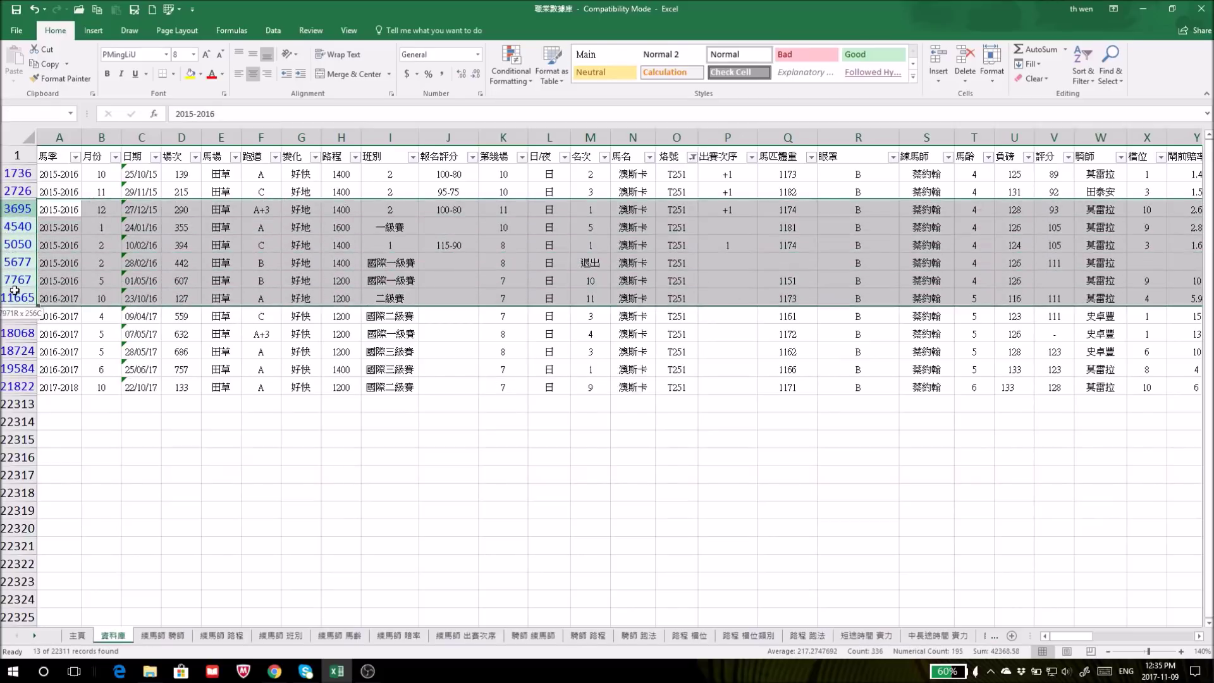
pyautogui.click(15, 369)
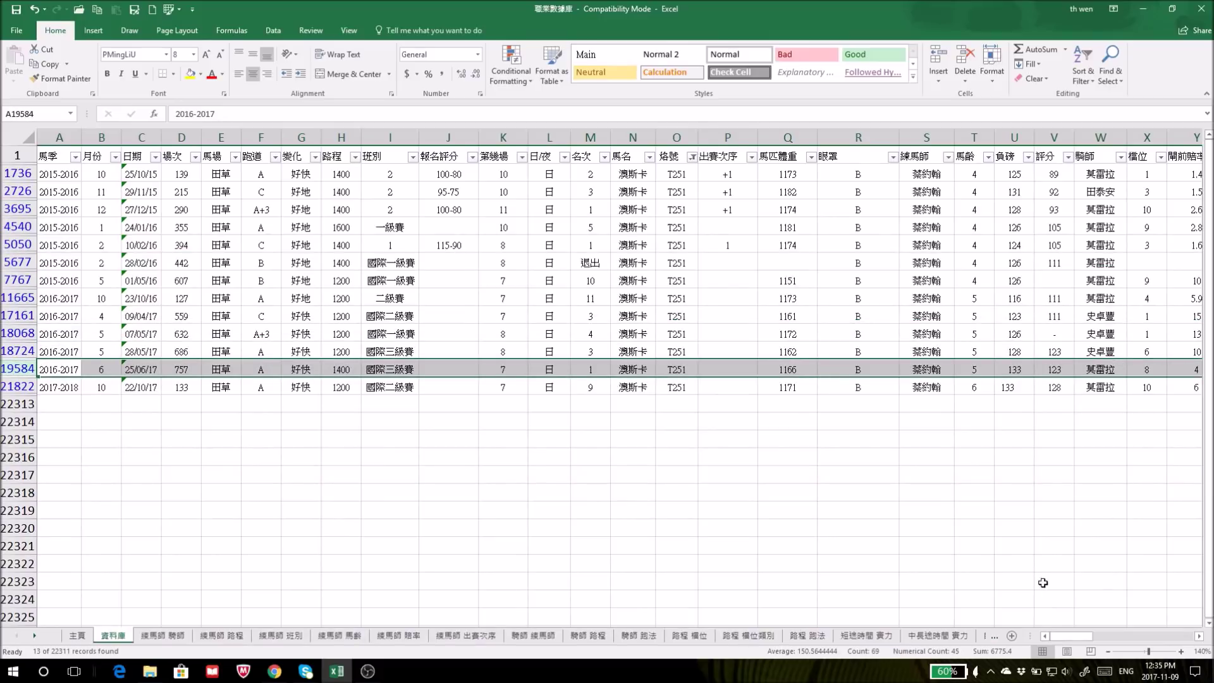
pyautogui.moveTo(1081, 636)
pyautogui.mouseDown()
pyautogui.moveTo(1100, 640)
pyautogui.moveTo(1070, 639)
pyautogui.mouseUp()
pyautogui.click(593, 369)
pyautogui.click(593, 369)
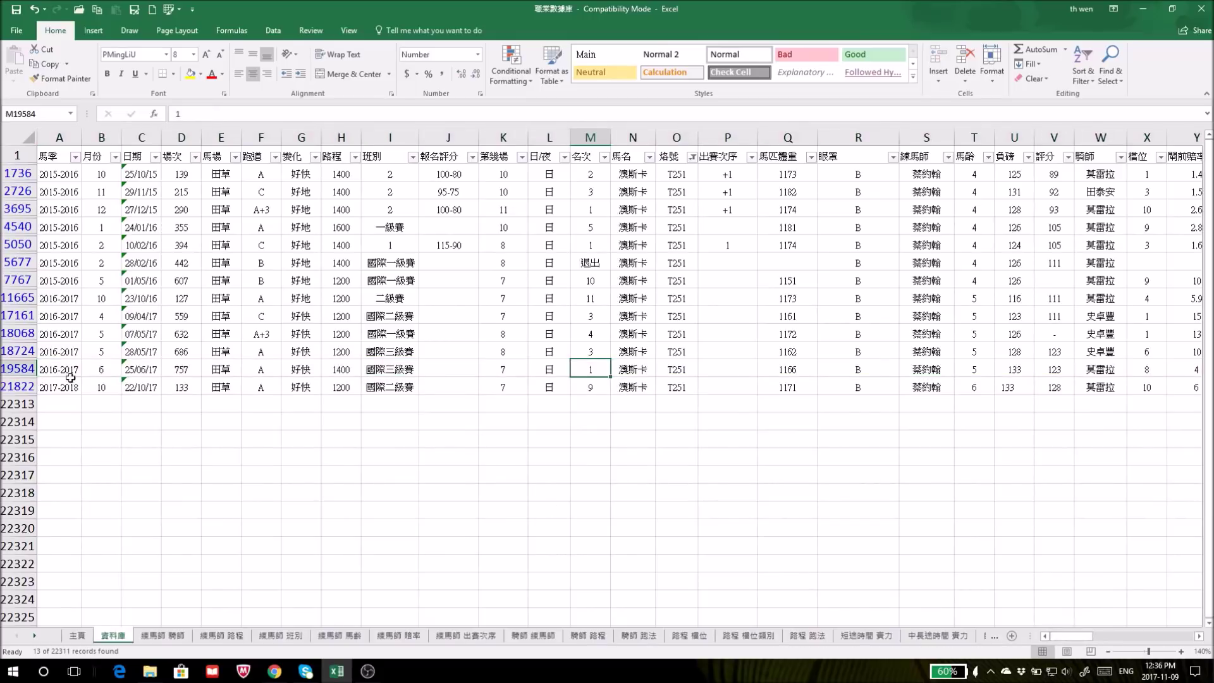
# Step: Compare 澳斯卡's race 757 in row 19584 with the following race in row 21822, and return to the 中長途時間 實力 sheet
pyautogui.click(7, 371)
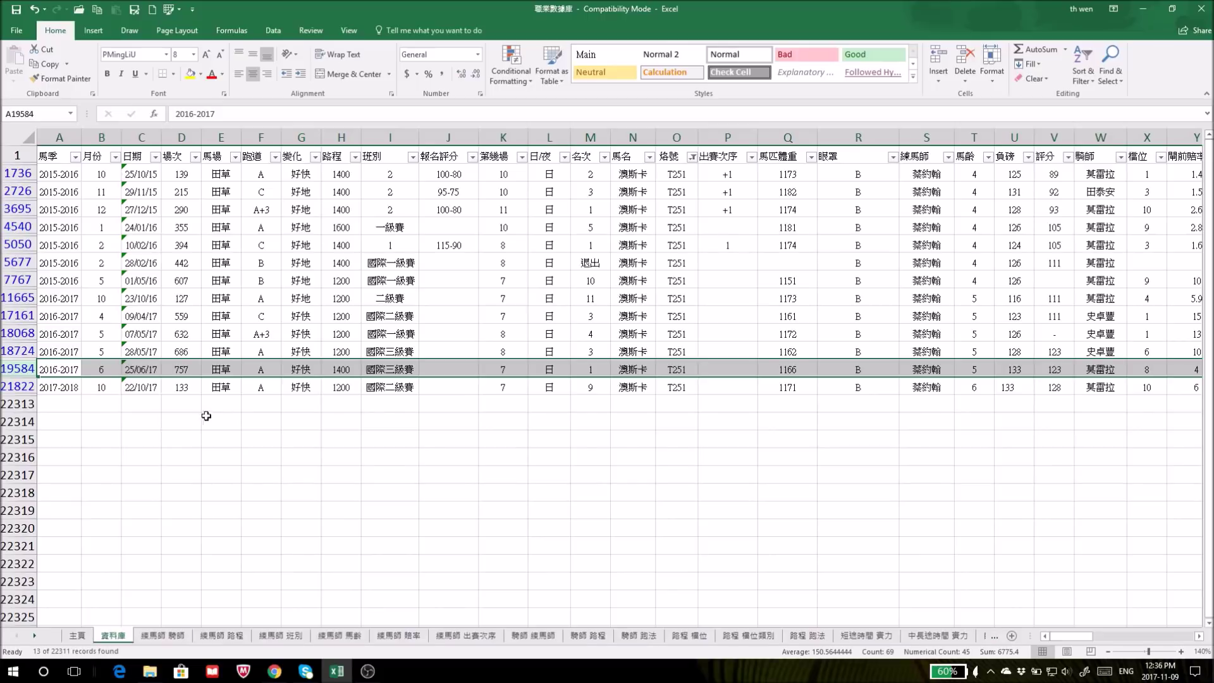
pyautogui.click(21, 387)
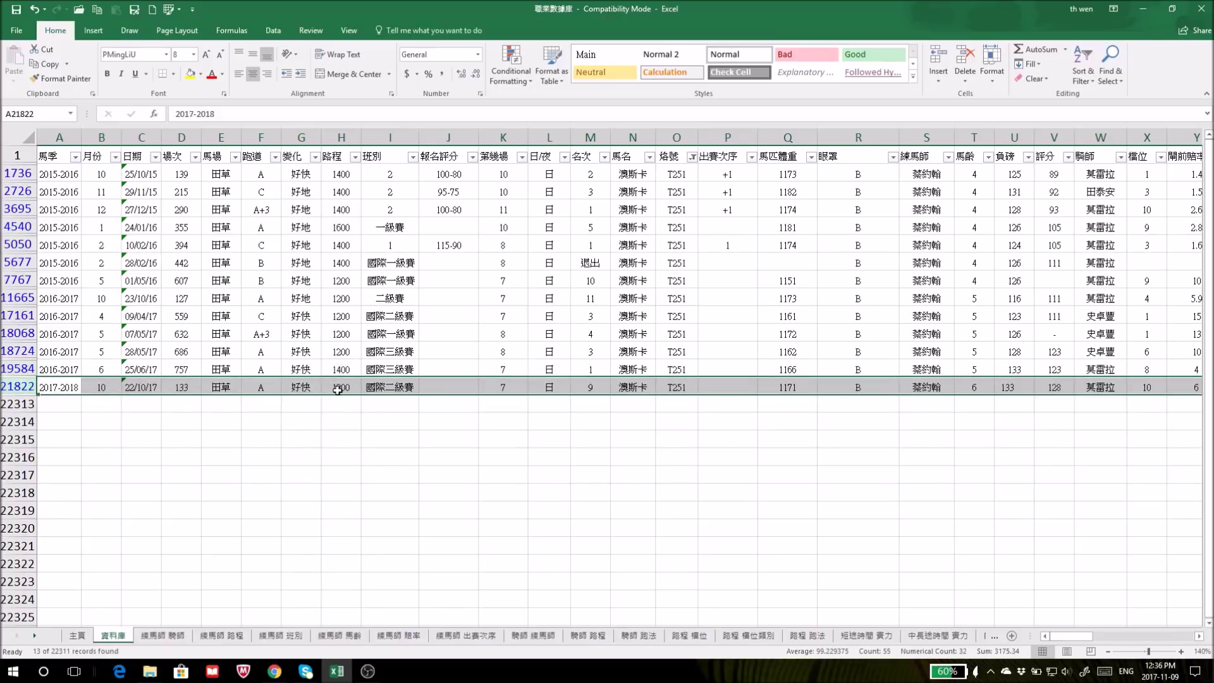
pyautogui.click(24, 367)
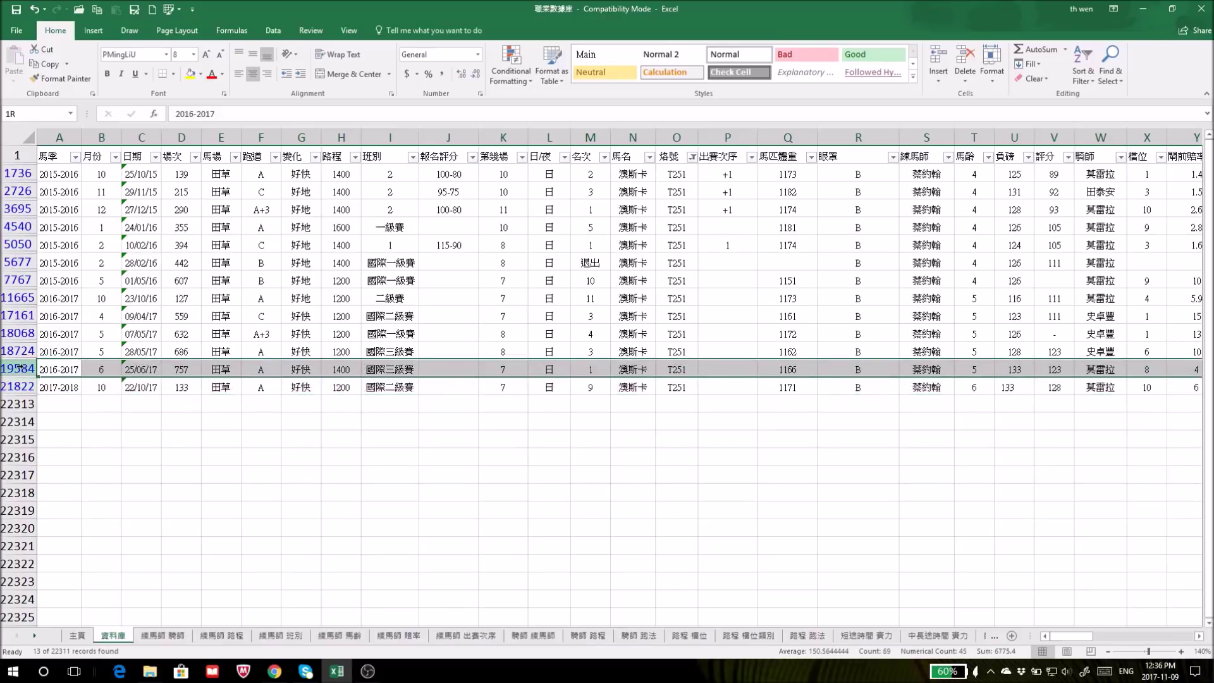
pyautogui.click(942, 636)
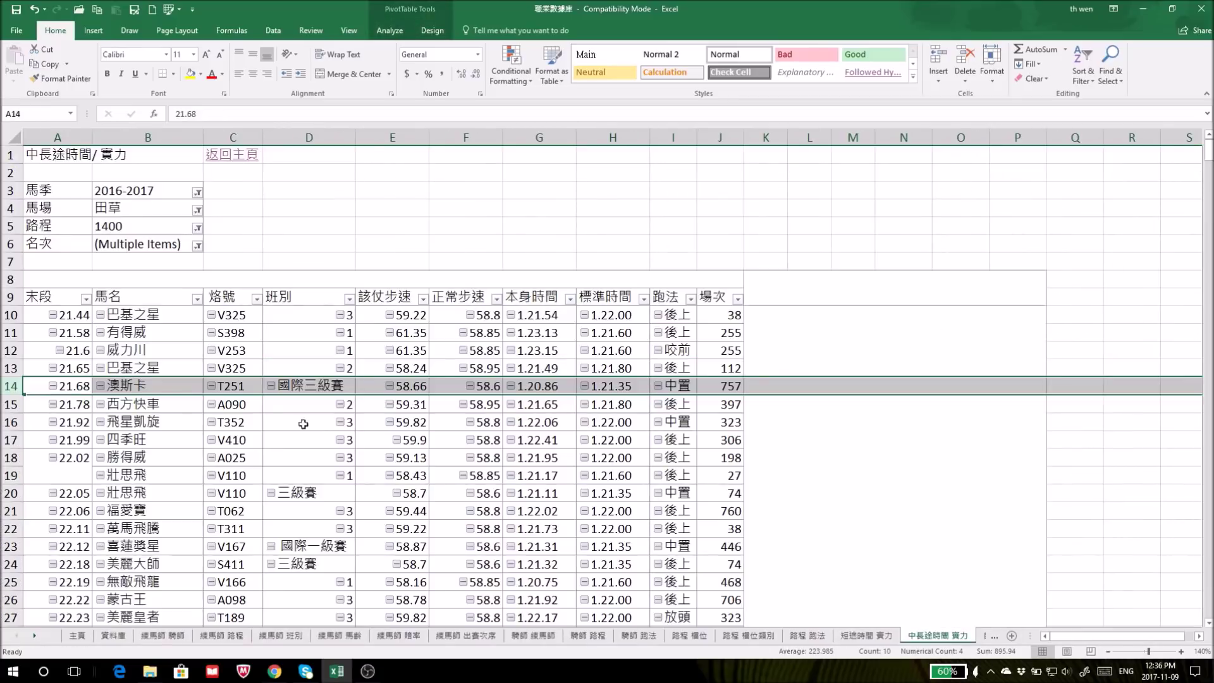
# Step: Check the 本身時間 recorded for 澳斯卡 in row 14 of the 2016-2017 list
pyautogui.click(153, 374)
pyautogui.click(545, 381)
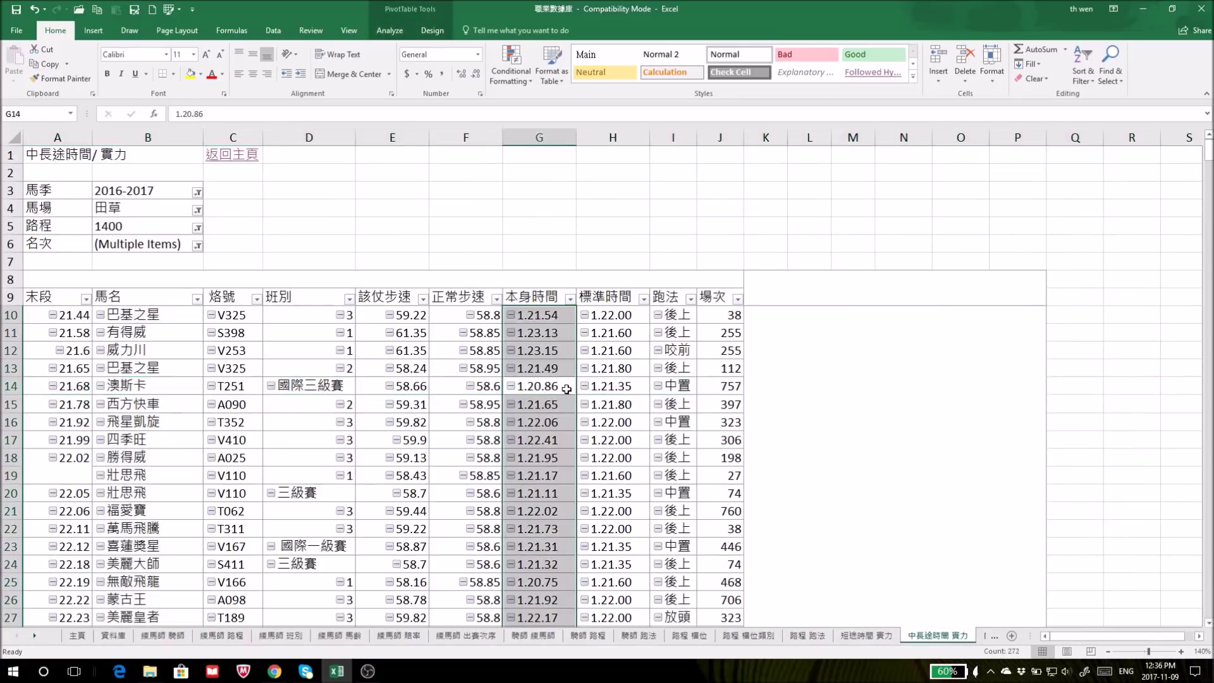
pyautogui.click(556, 234)
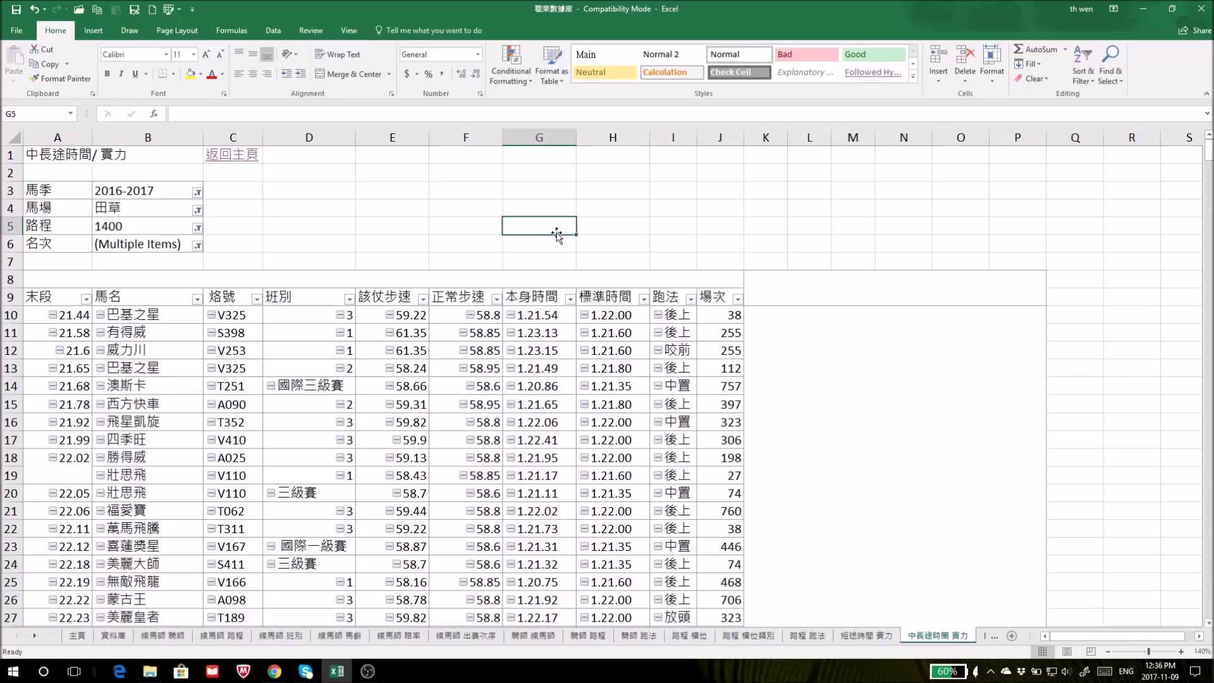
# Step: On the 資料庫 sheet, examine 澳斯卡's 2017-2018 race 133 and its distance in row 21822, and return to the 中長途時間 實力 sheet
pyautogui.click(114, 635)
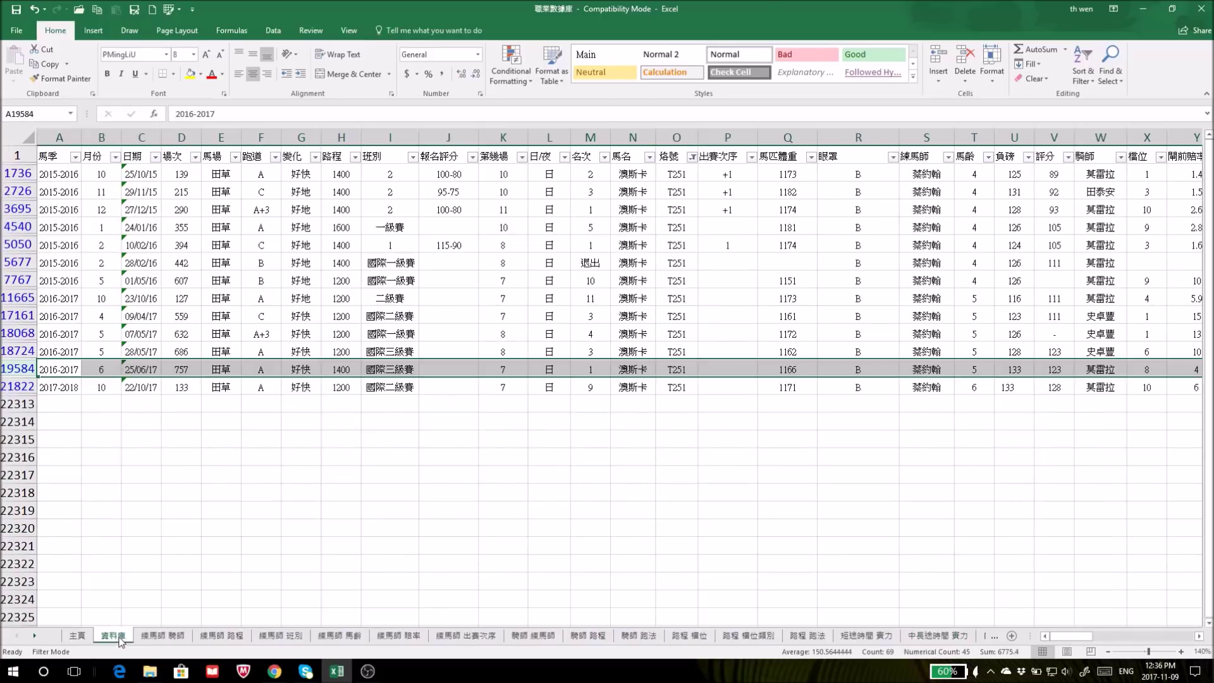
pyautogui.click(19, 386)
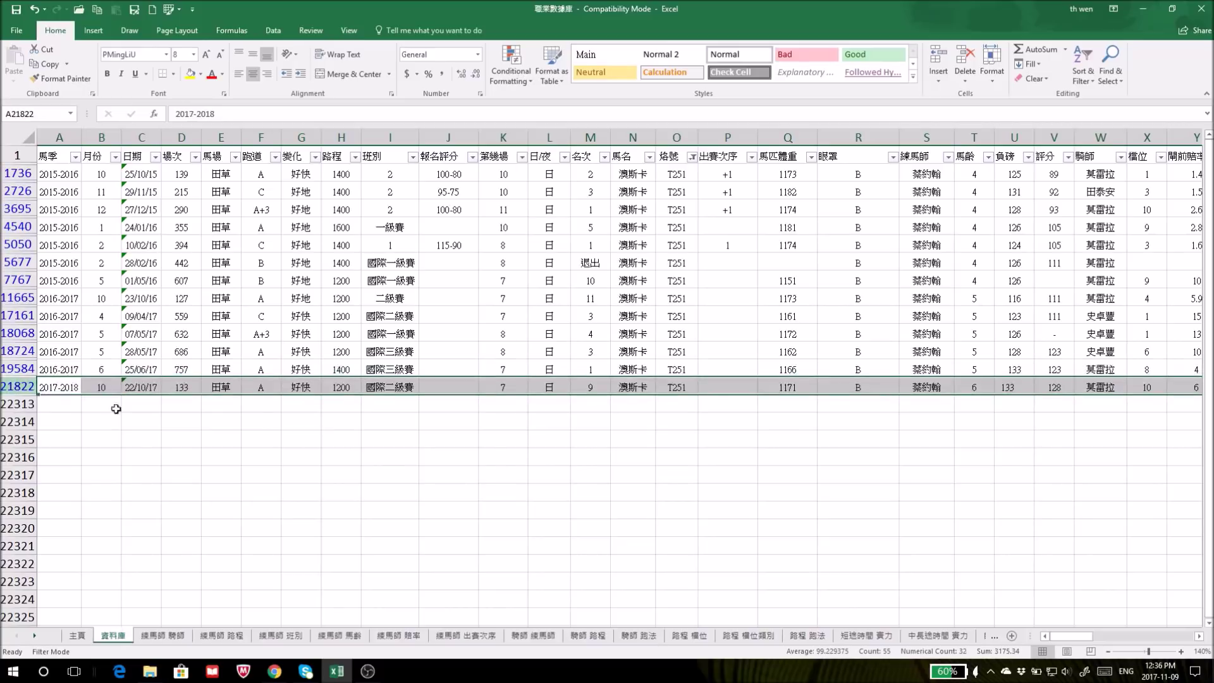
pyautogui.click(340, 387)
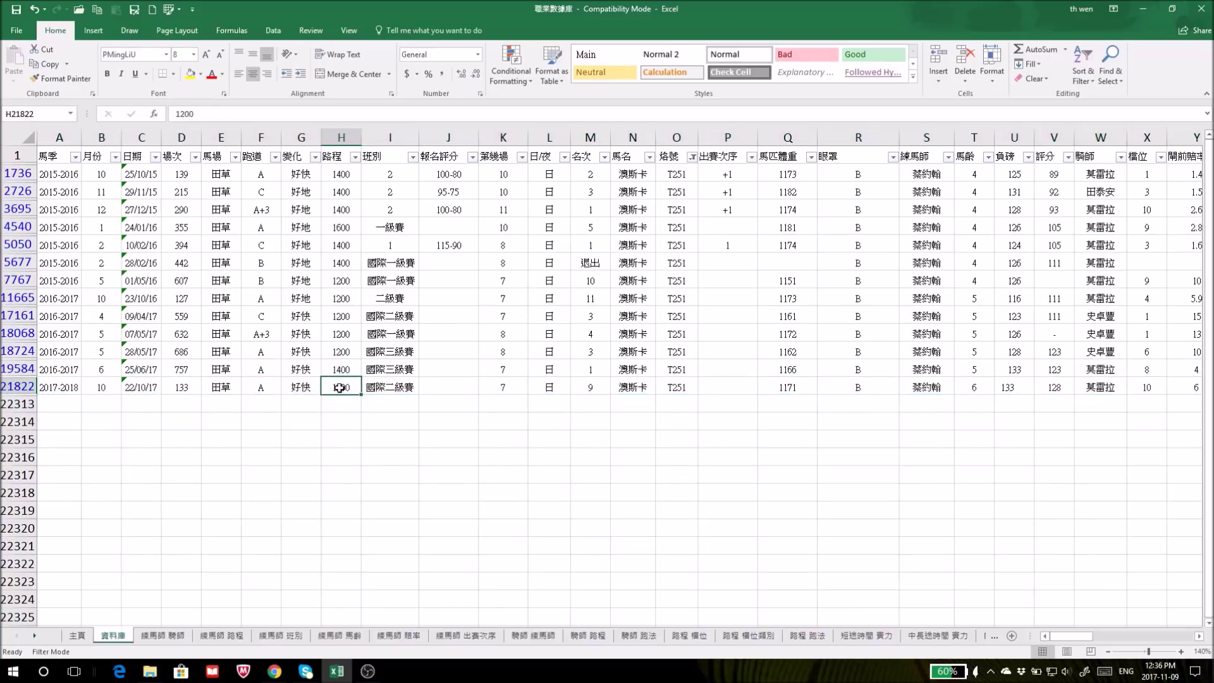
pyautogui.click(17, 386)
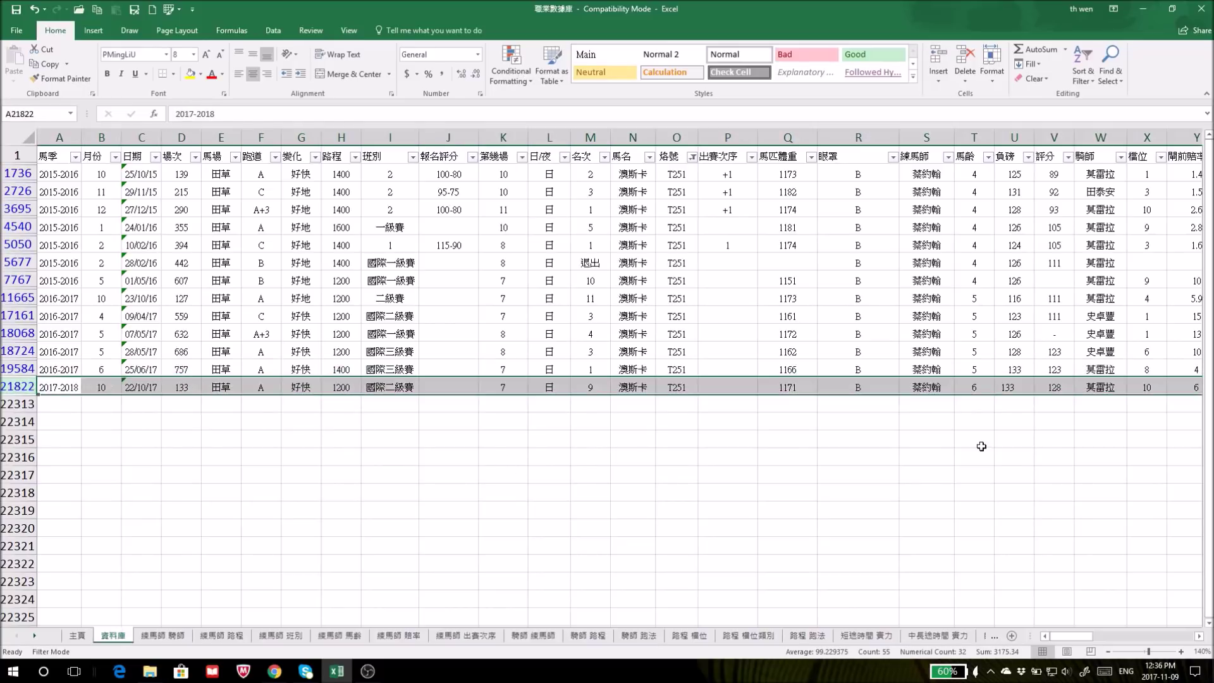
pyautogui.moveTo(1084, 636); pyautogui.dragTo(1069, 636)
pyautogui.click(96, 420)
pyautogui.moveTo(1068, 631); pyautogui.dragTo(952, 637)
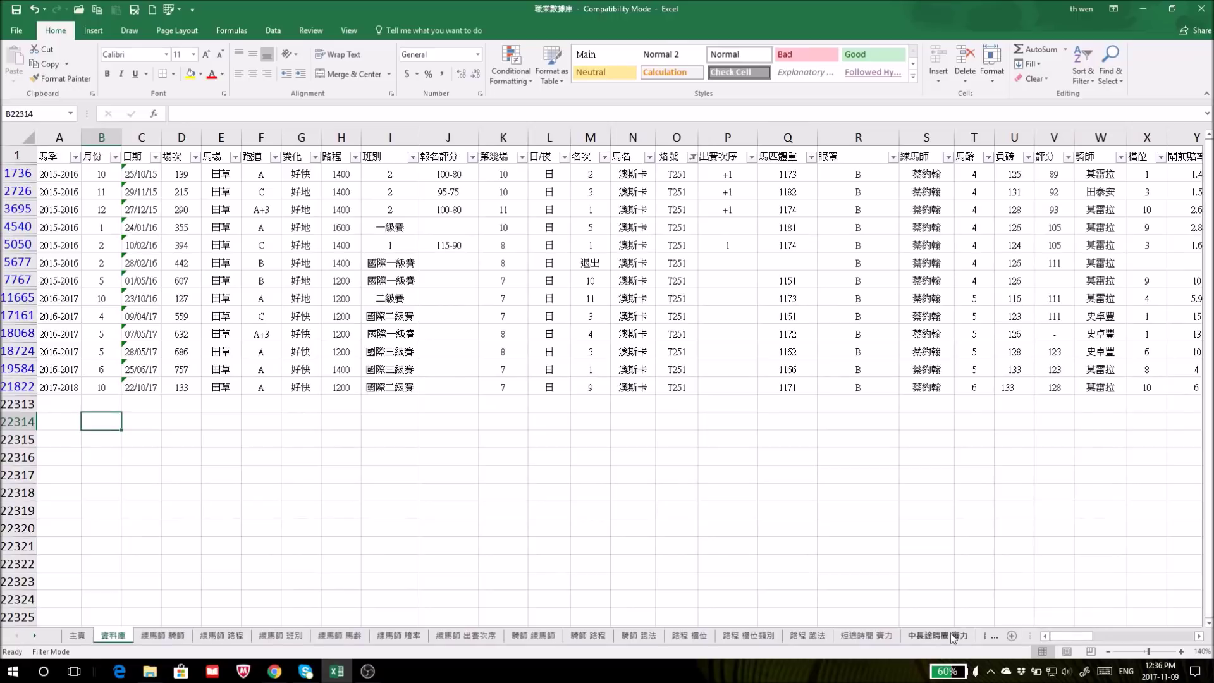
pyautogui.click(950, 636)
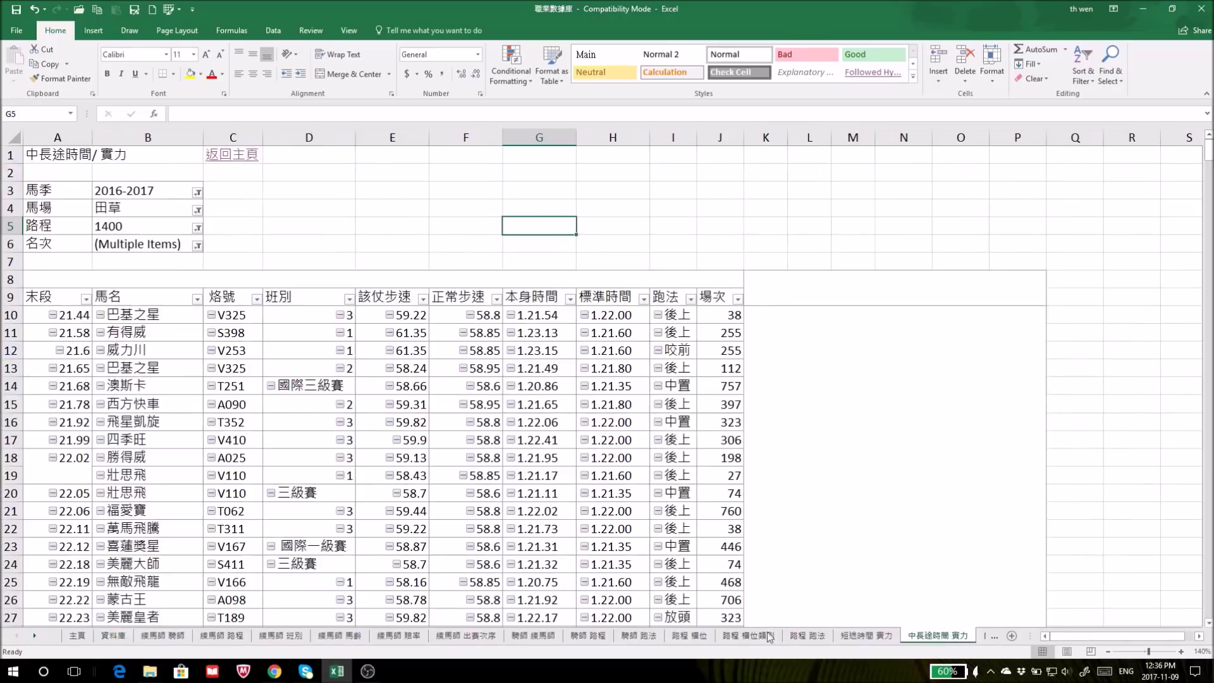
pyautogui.click(112, 636)
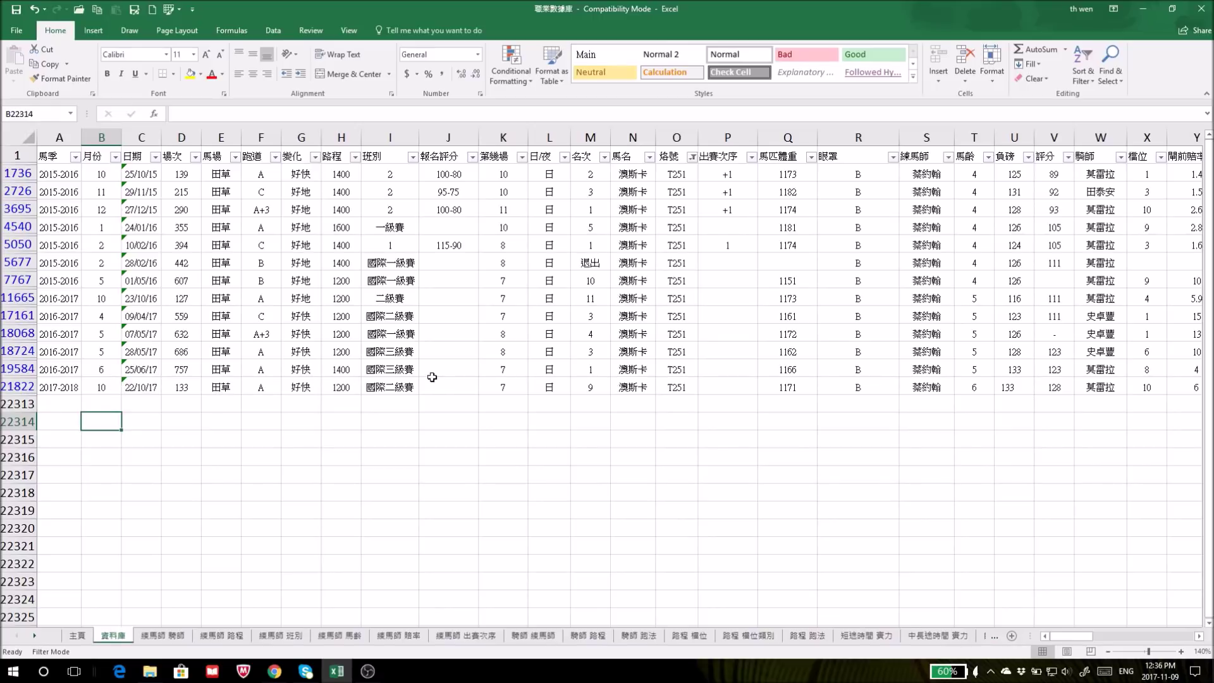
pyautogui.click(935, 636)
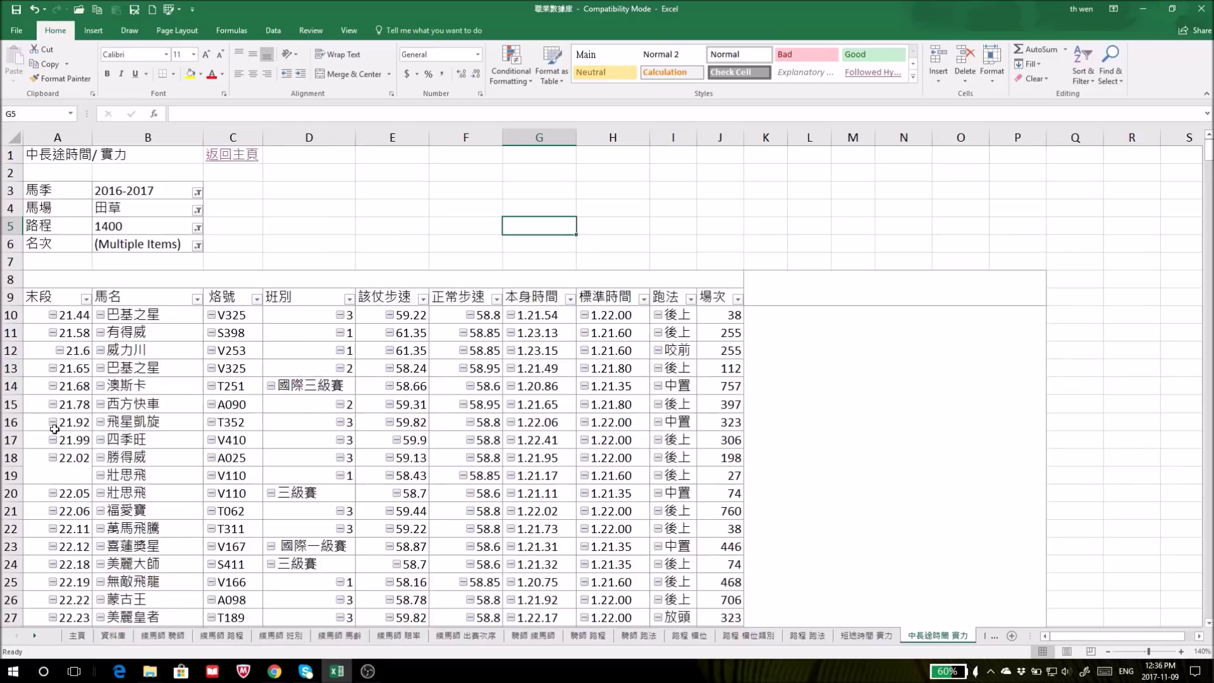
# Step: Highlight rows 16 to 18, 飛星凱旋 to 勝得威, and look through the slower closing sections below them
pyautogui.click(11, 423)
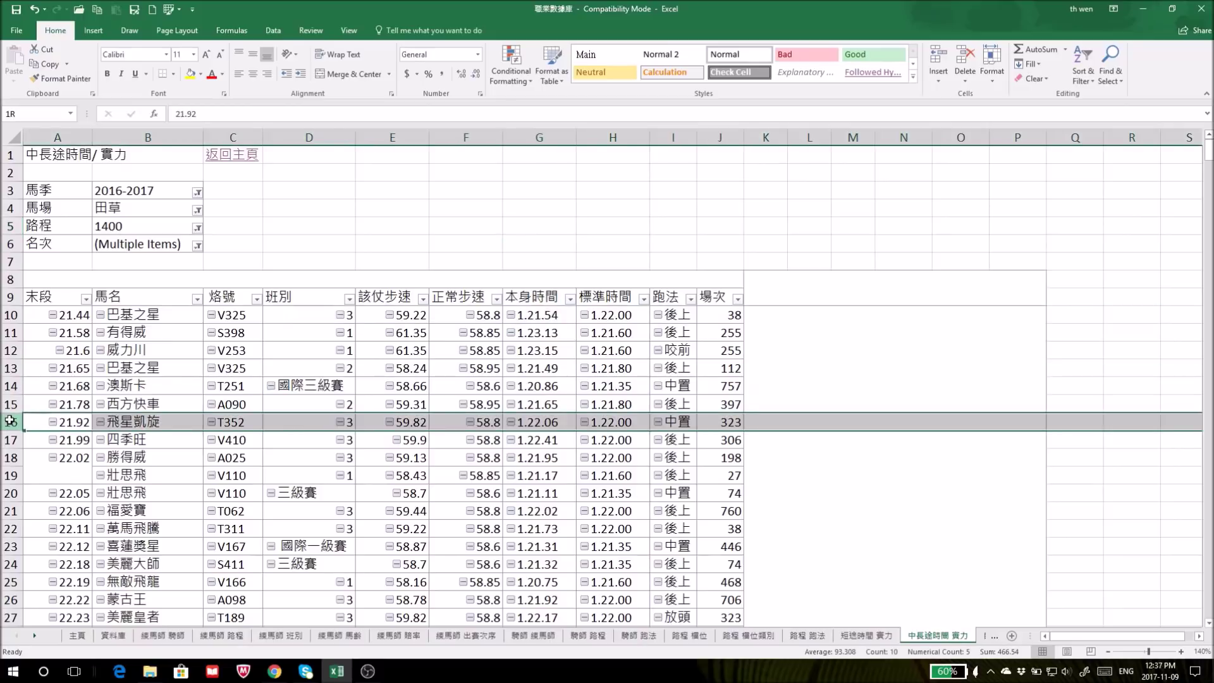
pyautogui.moveTo(10, 420); pyautogui.dragTo(7, 452)
pyautogui.scroll(-5, 316, 506)
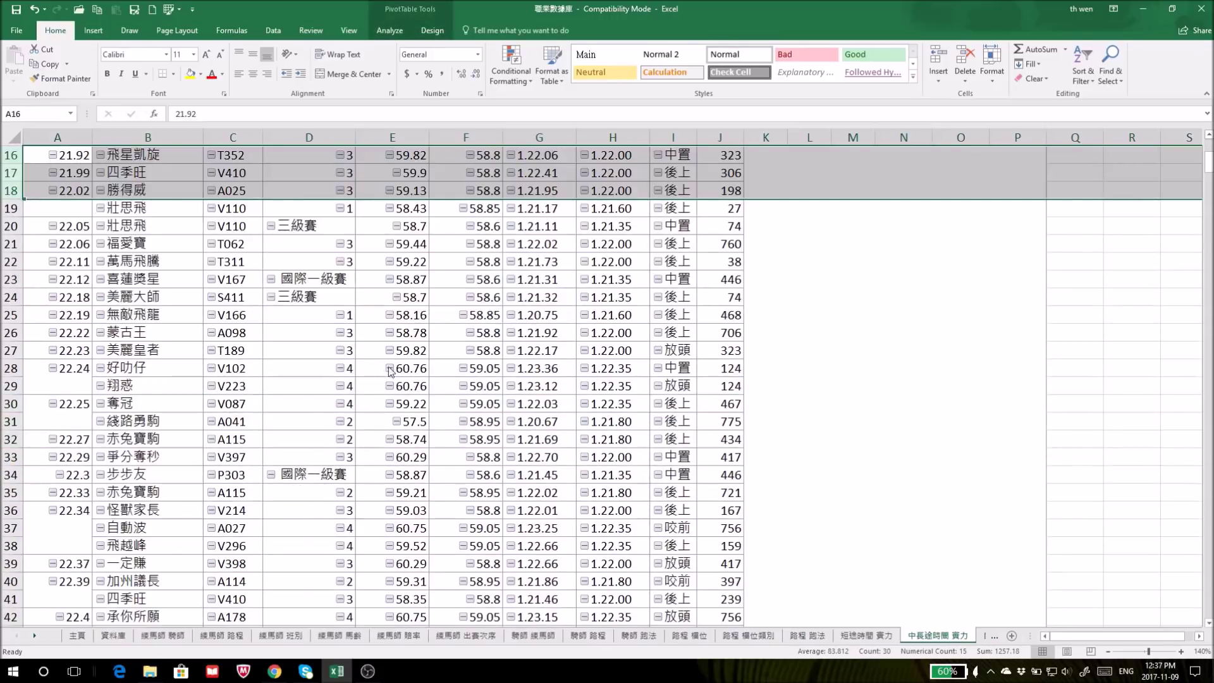
pyautogui.scroll(3, 386, 363)
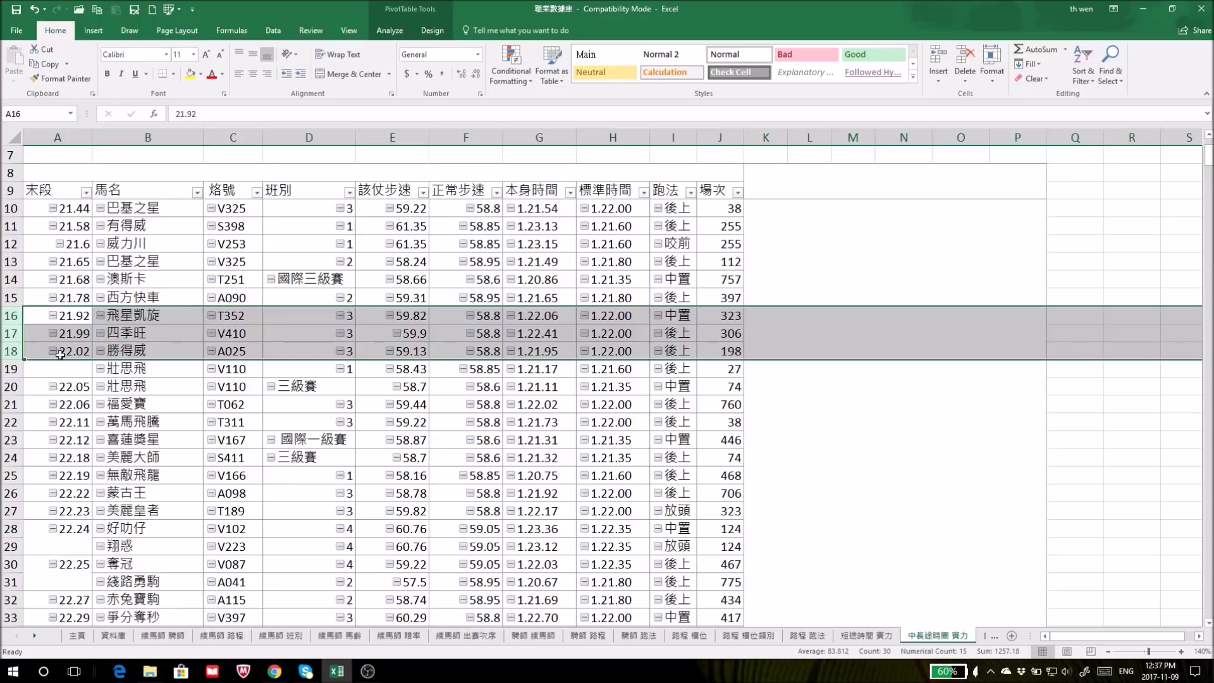
# Step: Compare 勝得威's 本身時間 with the 標準時間 in row 18, and highlight that row
pyautogui.click(11, 352)
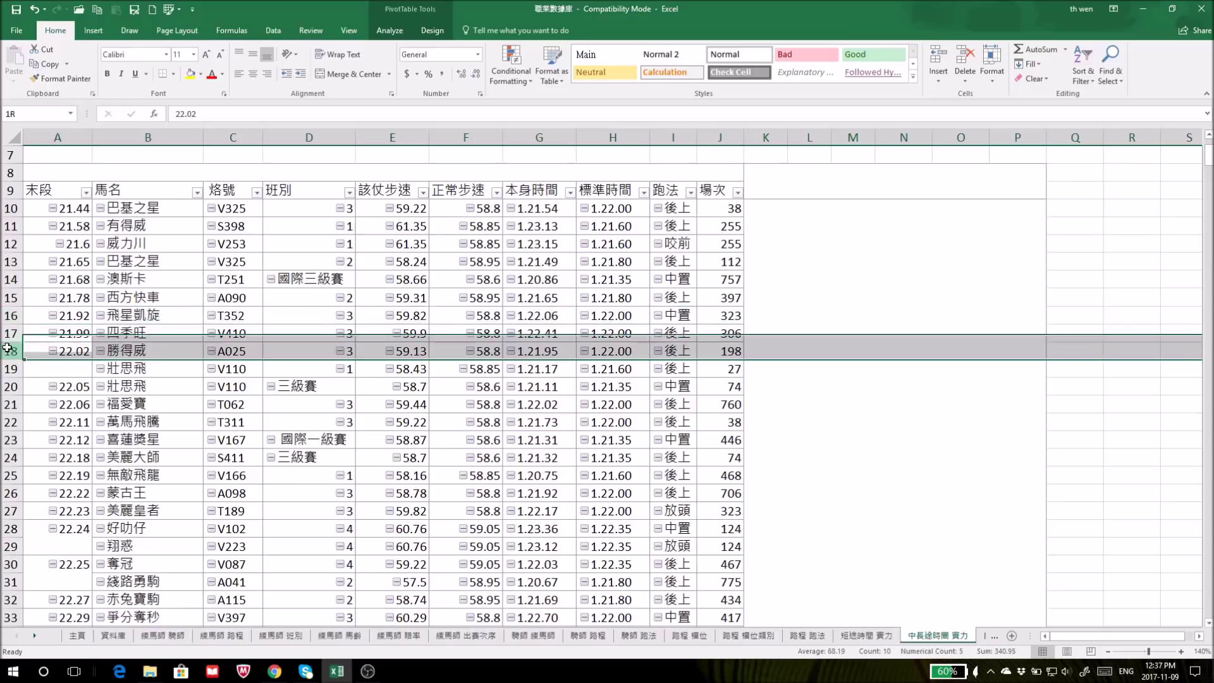
pyautogui.click(545, 352)
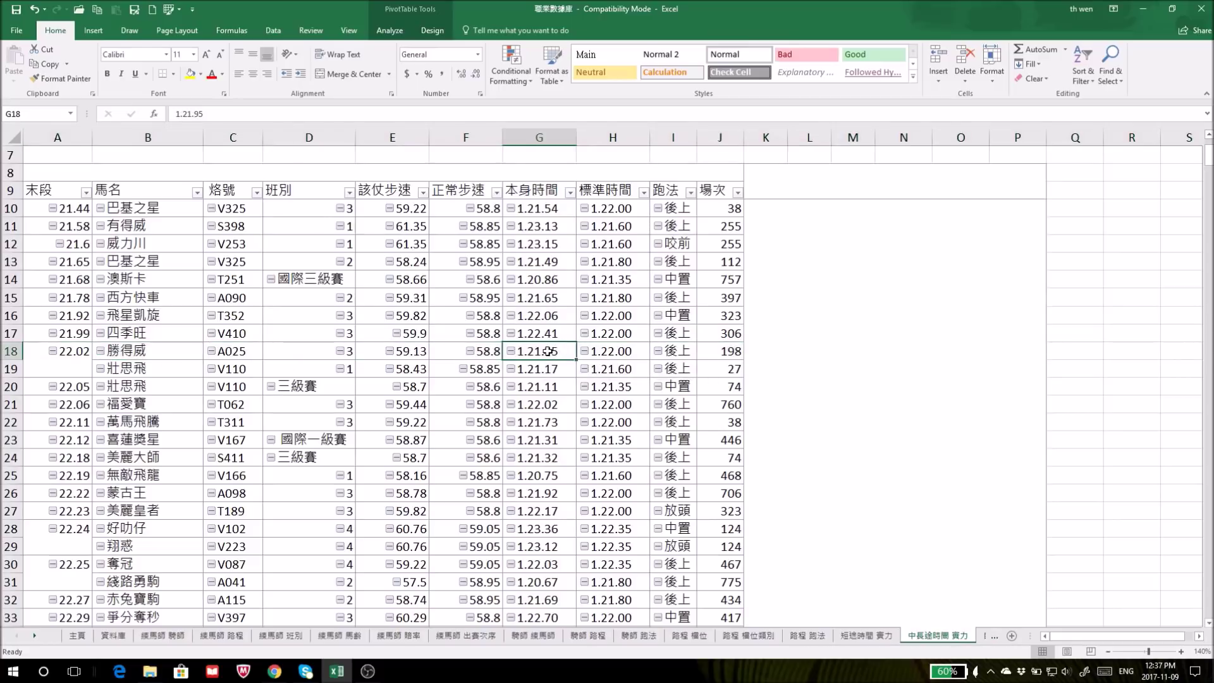
pyautogui.click(629, 352)
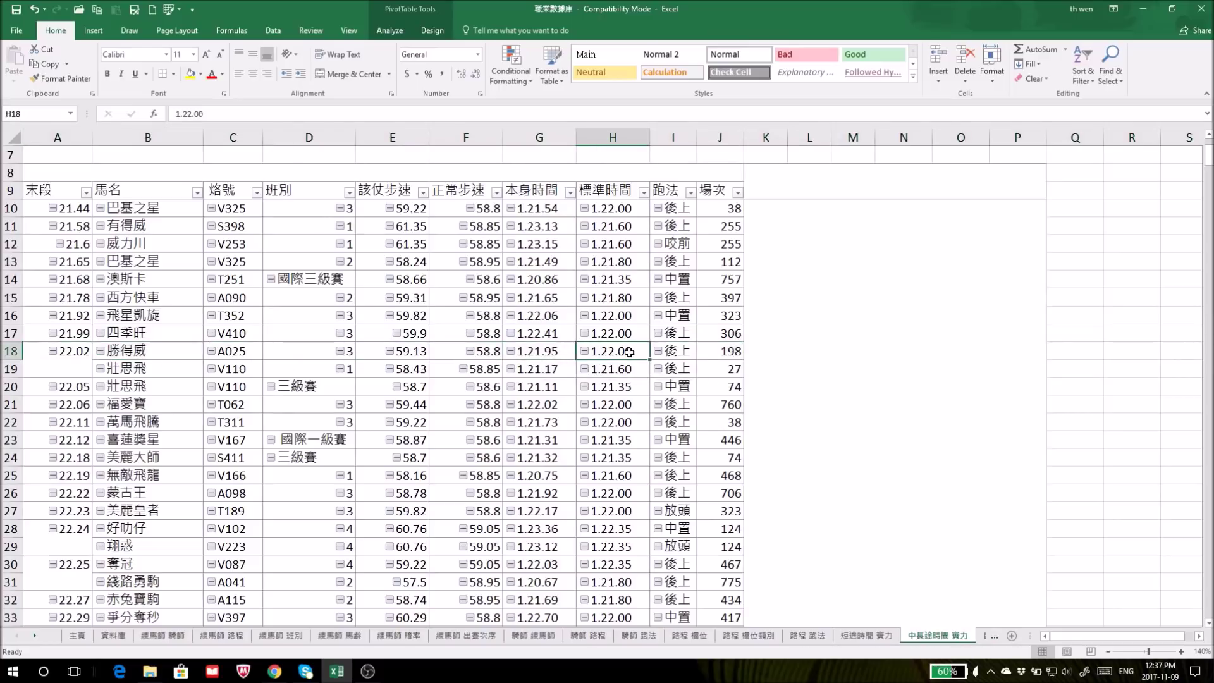
pyautogui.click(629, 296)
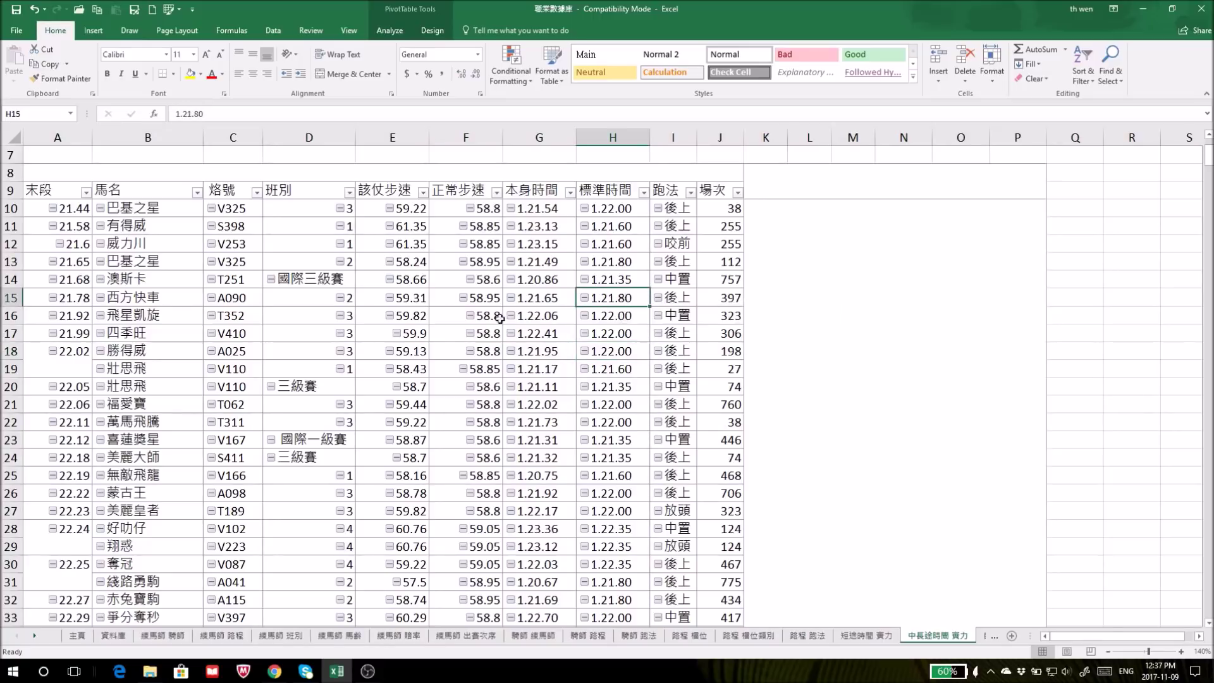
pyautogui.click(10, 350)
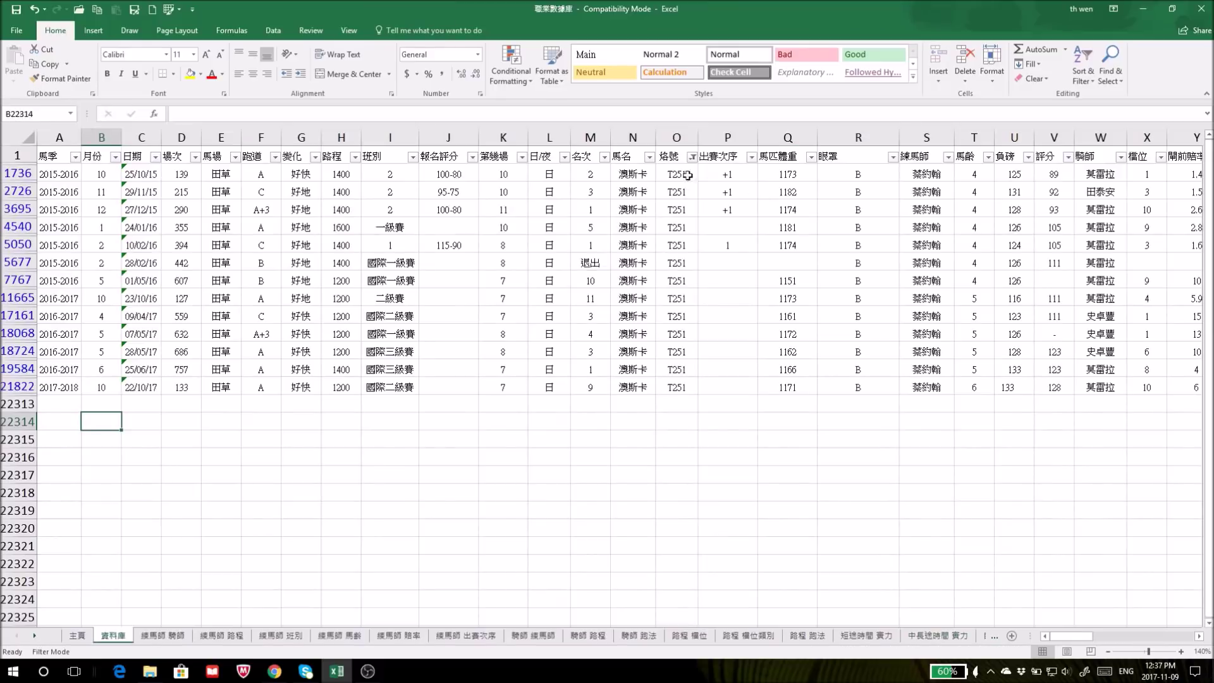
# Step: On the 資料庫 sheet, filter the 烙號 column to rows equal to A025
pyautogui.click(693, 156)
pyautogui.moveTo(613, 244)
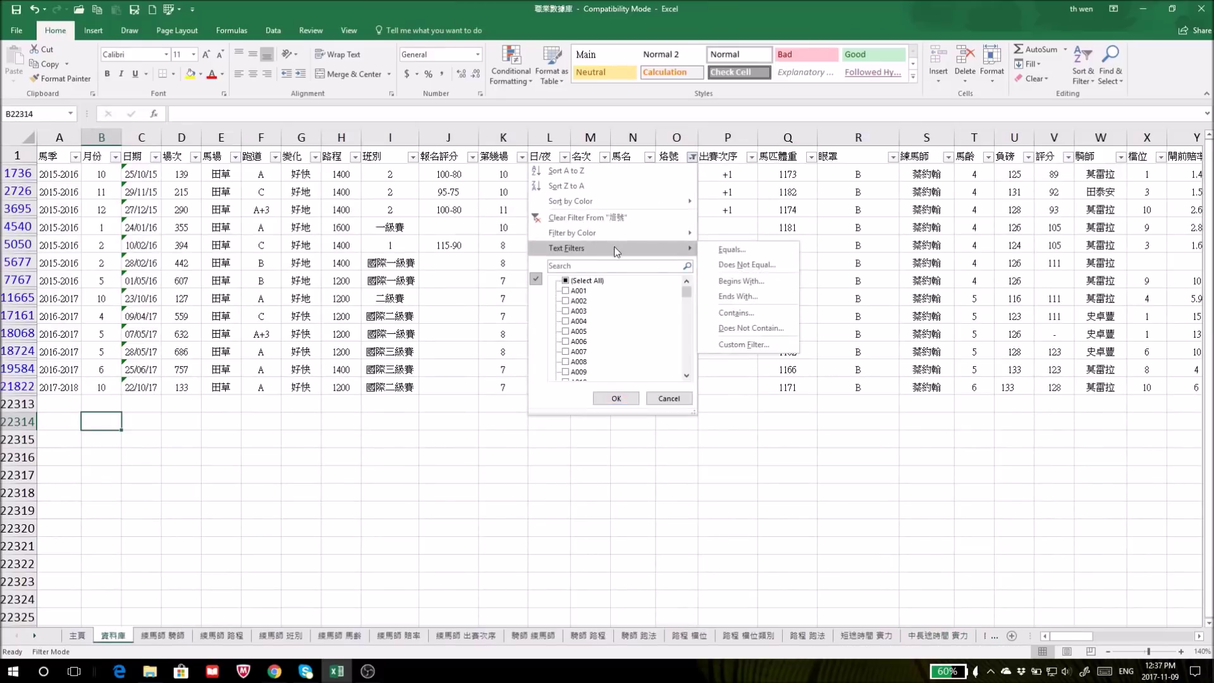
pyautogui.click(718, 246)
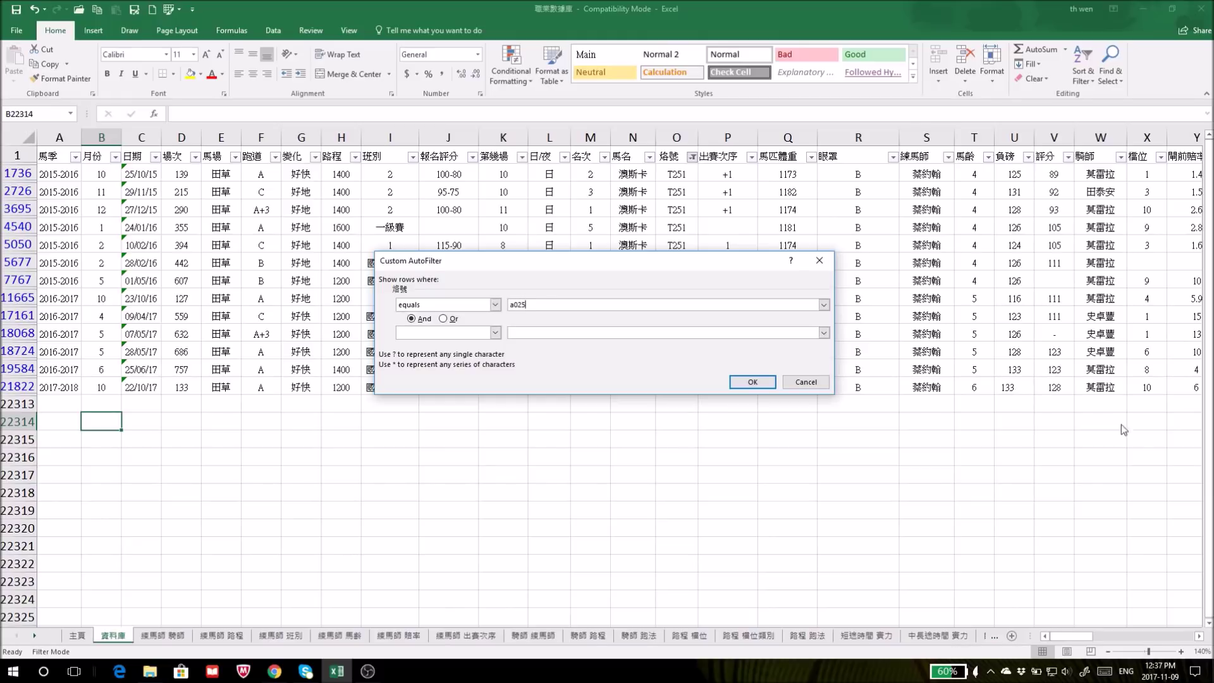
pyautogui.click(753, 382)
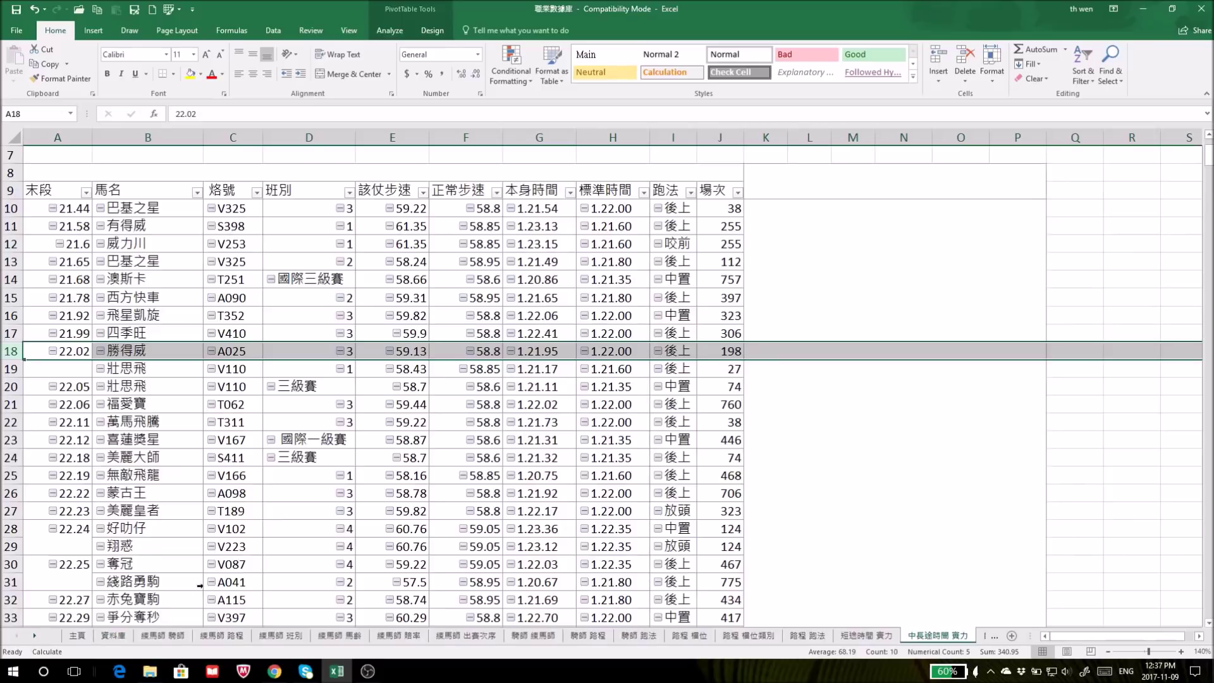
pyautogui.click(117, 635)
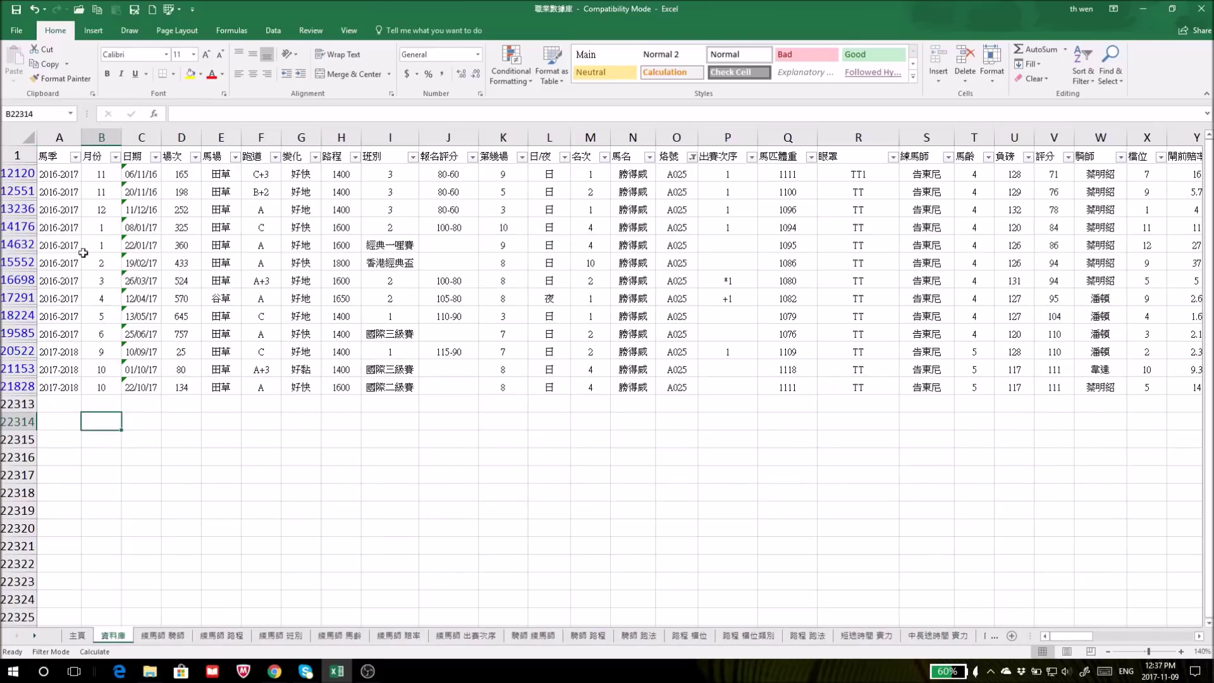
# Step: Review the classes and placings of 勝得威's races in rows 12551 to 21153, and return to the 中長途時間 實力 sheet
pyautogui.click(13, 190)
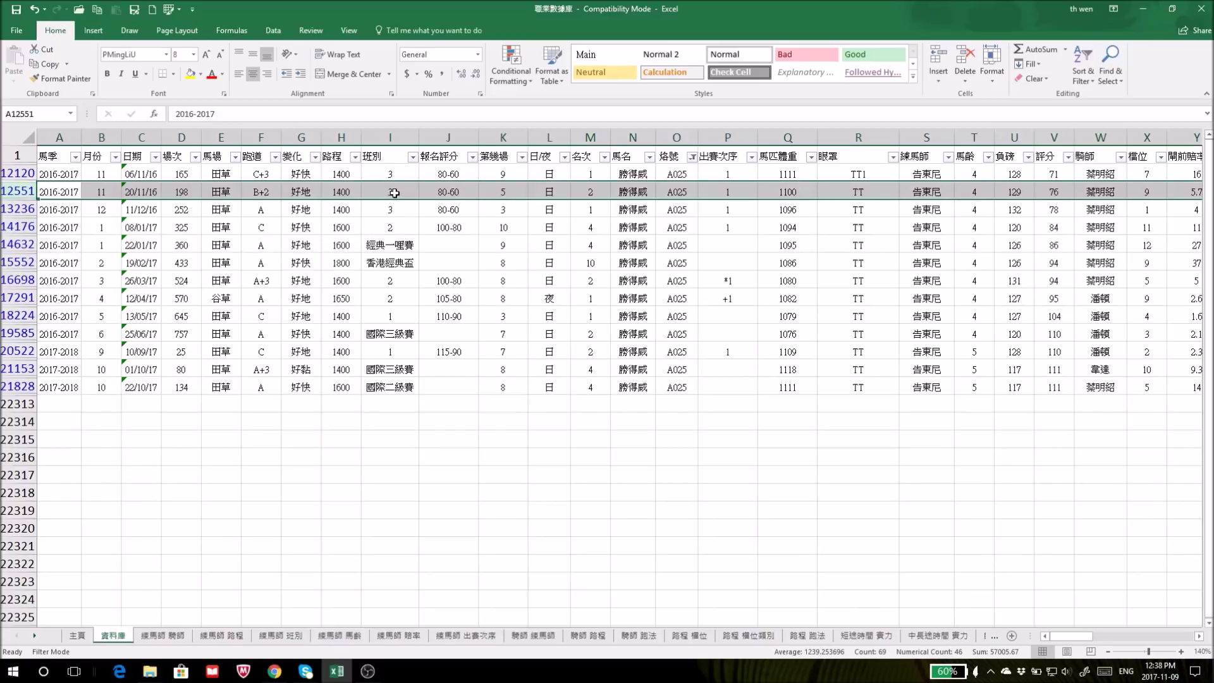
pyautogui.click(13, 209)
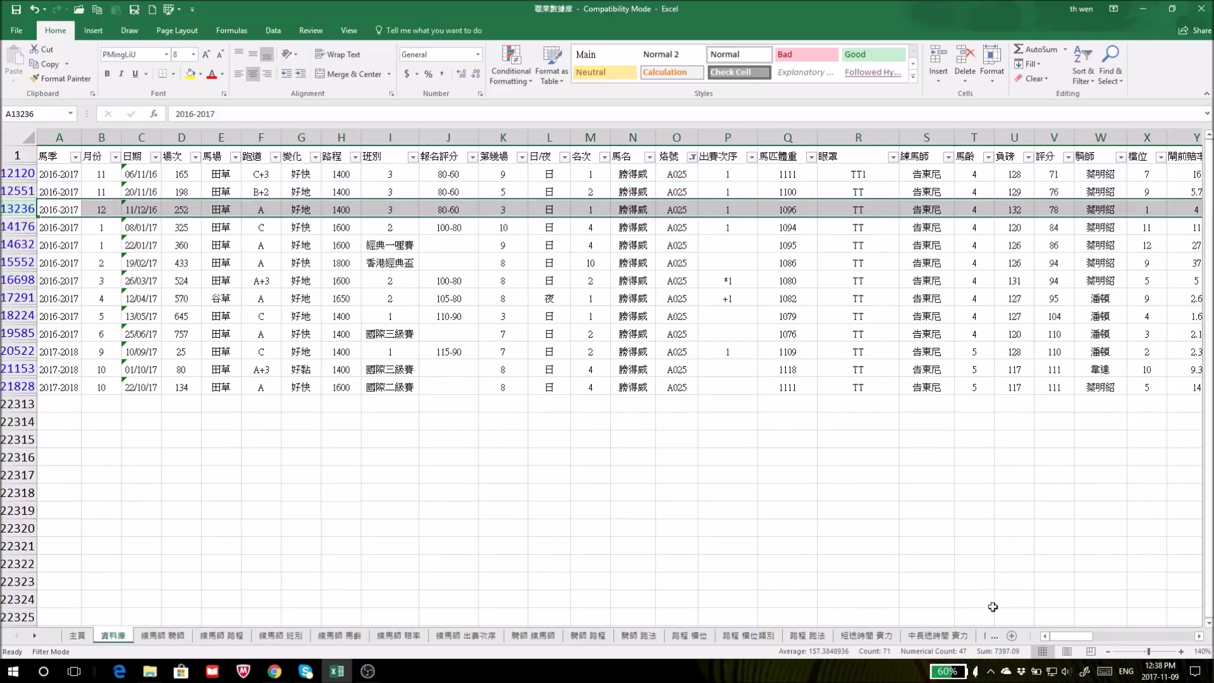
pyautogui.moveTo(1078, 635); pyautogui.dragTo(1061, 635)
pyautogui.click(580, 229)
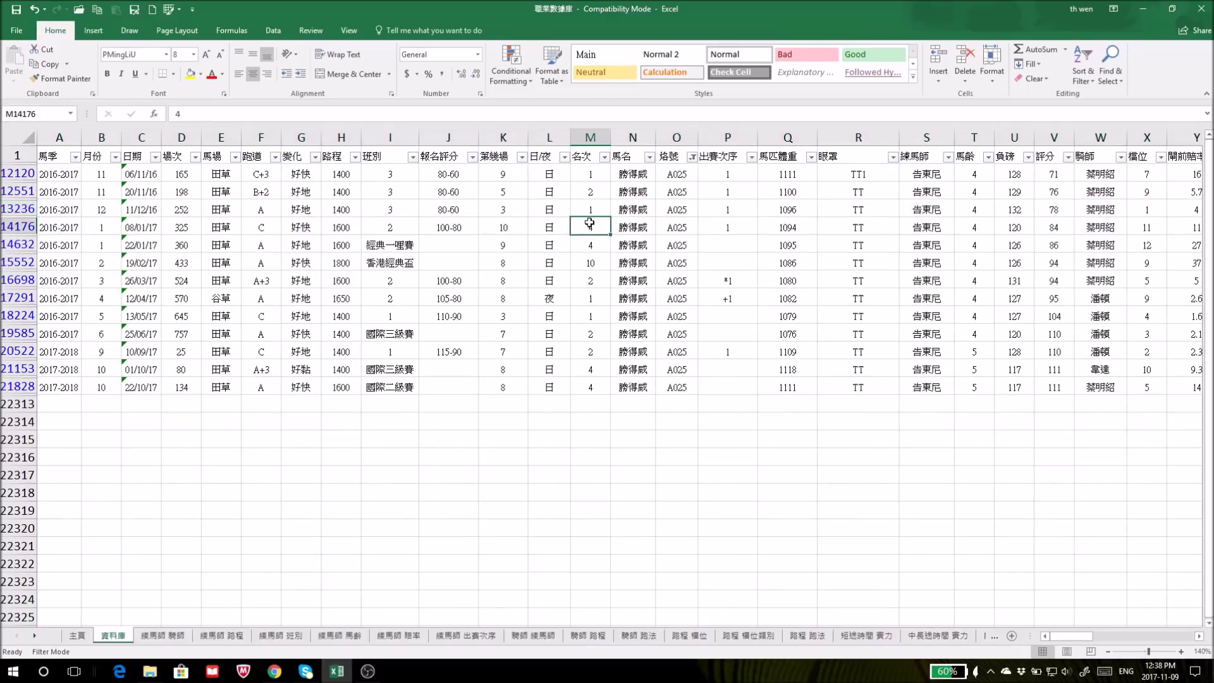
pyautogui.moveTo(580, 232); pyautogui.dragTo(578, 244)
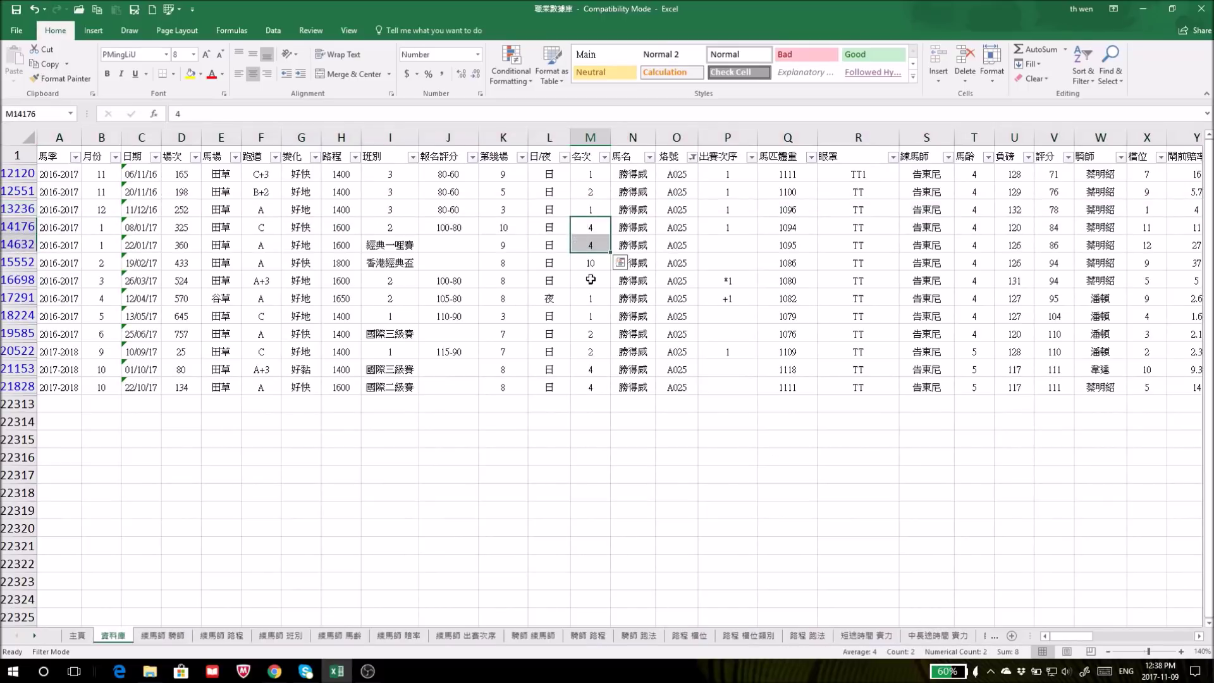
pyautogui.moveTo(19, 280); pyautogui.dragTo(19, 369)
pyautogui.click(937, 638)
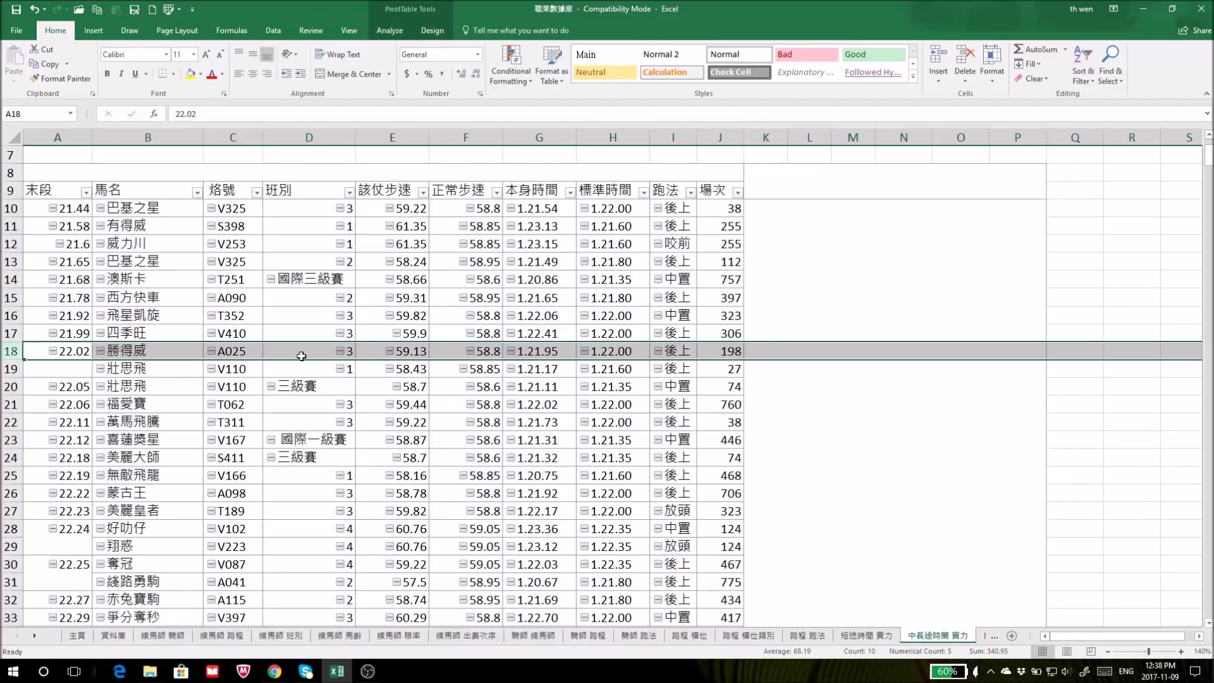
# Step: Replace 2016-2017 with 2017-2018 in the 馬季 filter of the 中長途時間 實力 table
pyautogui.scroll(2, 395, 355)
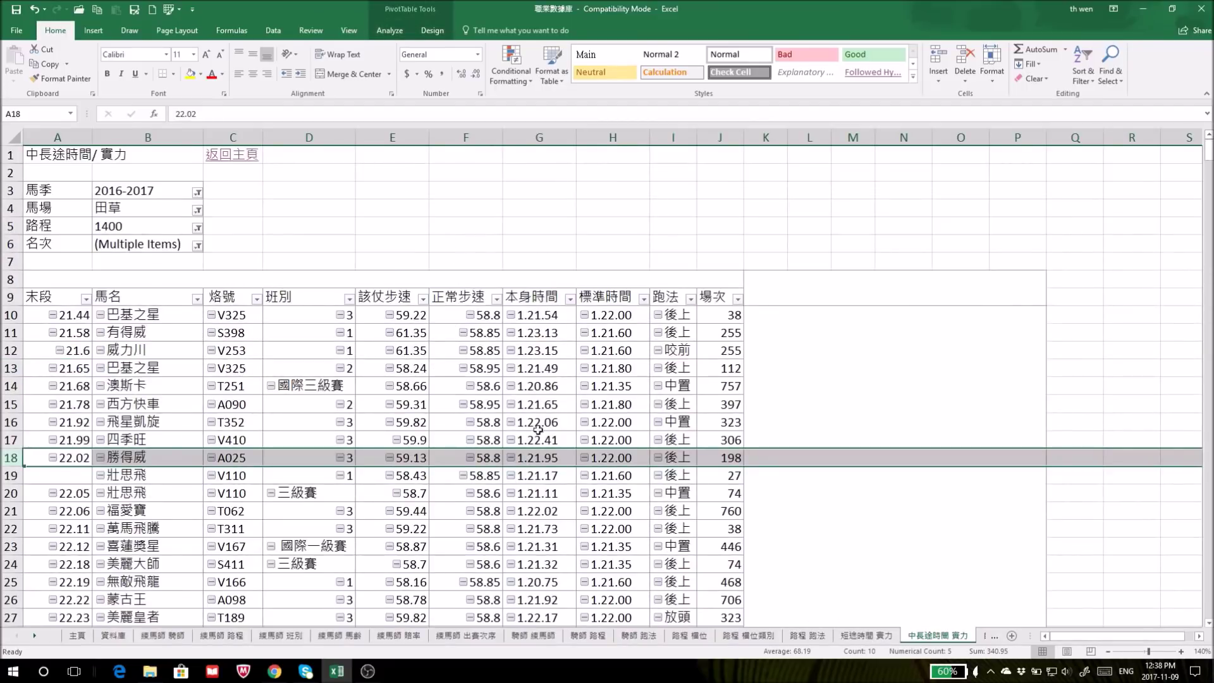
pyautogui.click(535, 242)
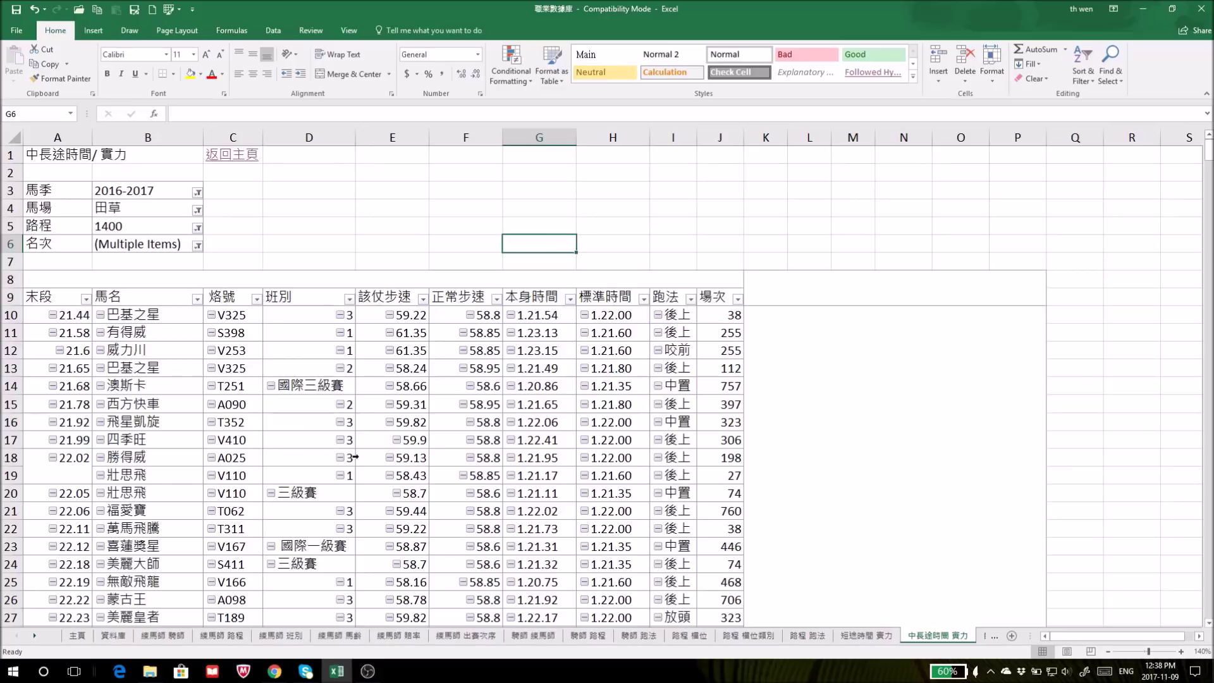
pyautogui.moveTo(544, 457)
pyautogui.click(197, 192)
pyautogui.click(73, 242)
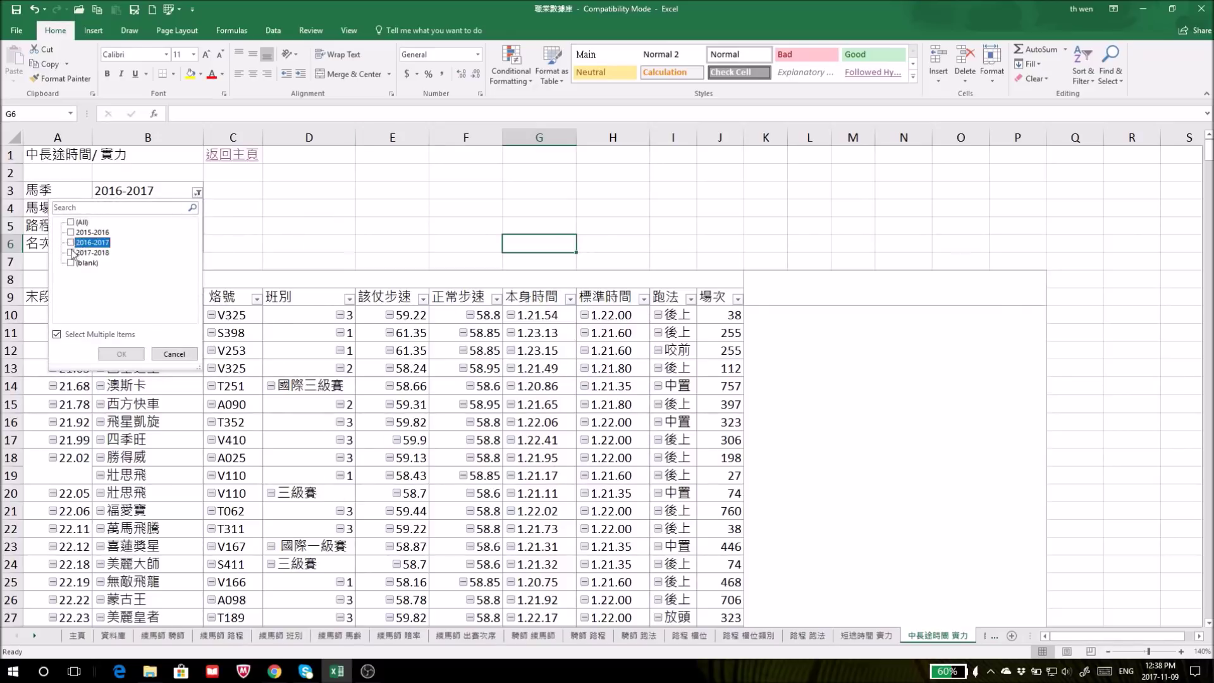
pyautogui.click(73, 253)
pyautogui.click(114, 351)
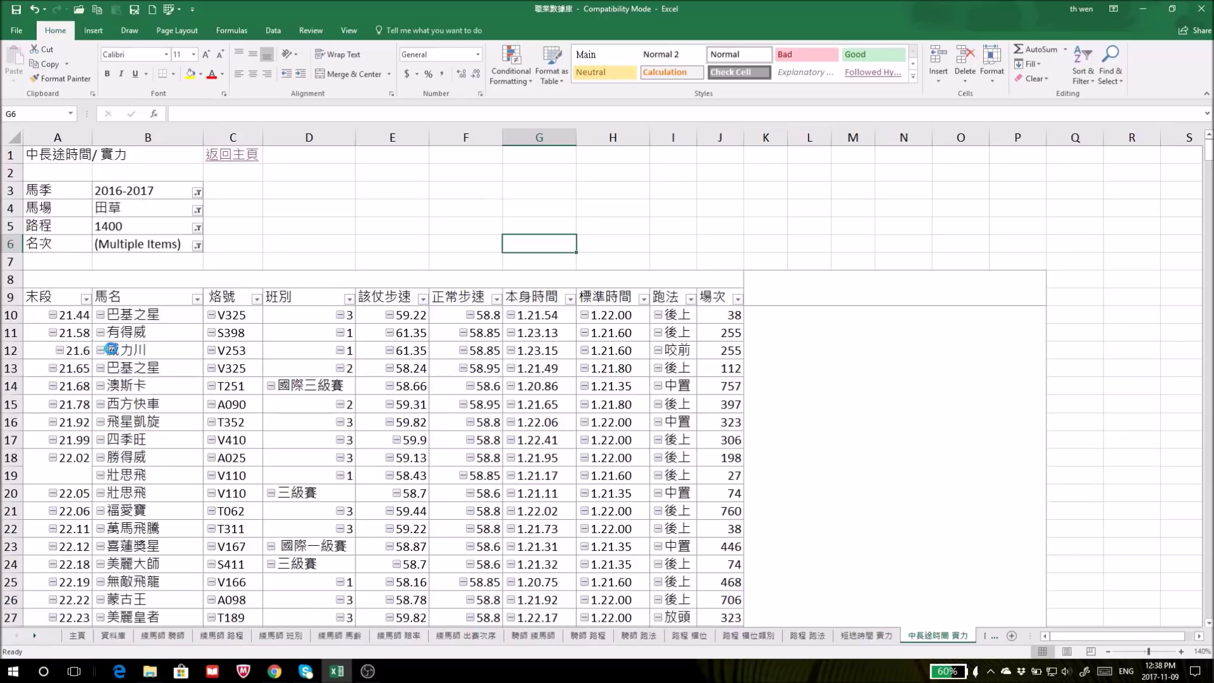
pyautogui.click(402, 210)
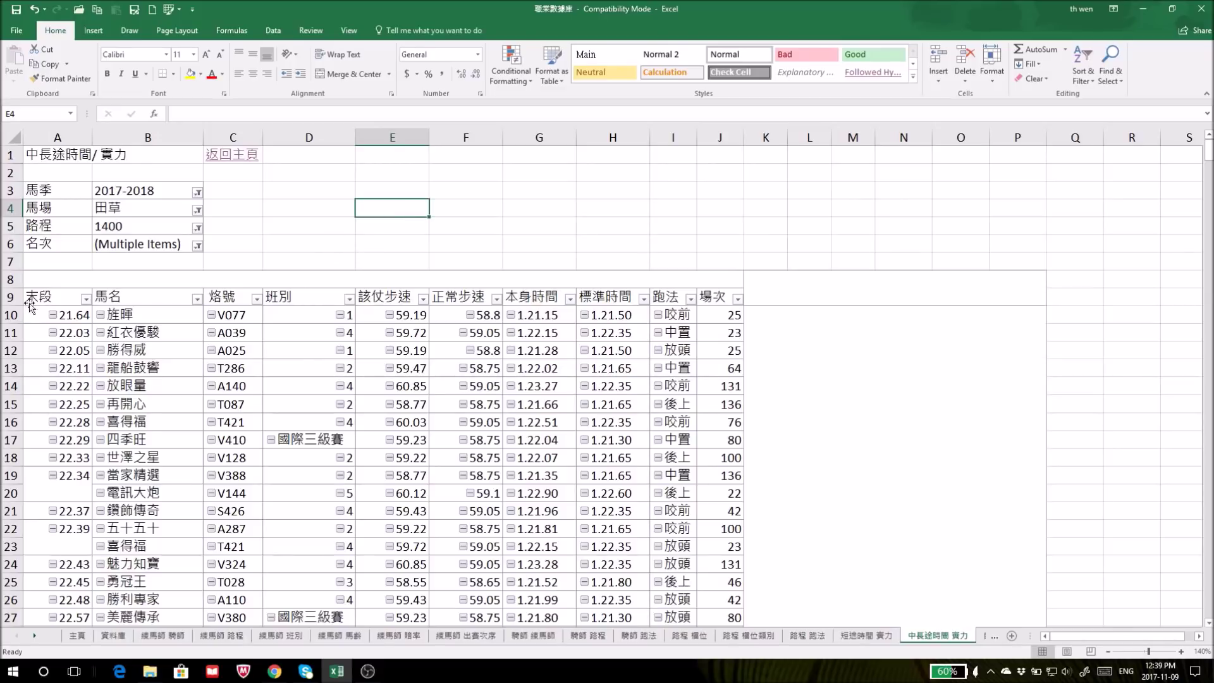
# Step: Highlight row 10 for 旌暉 and compare its 本身時間 with the 標準時間
pyautogui.click(9, 315)
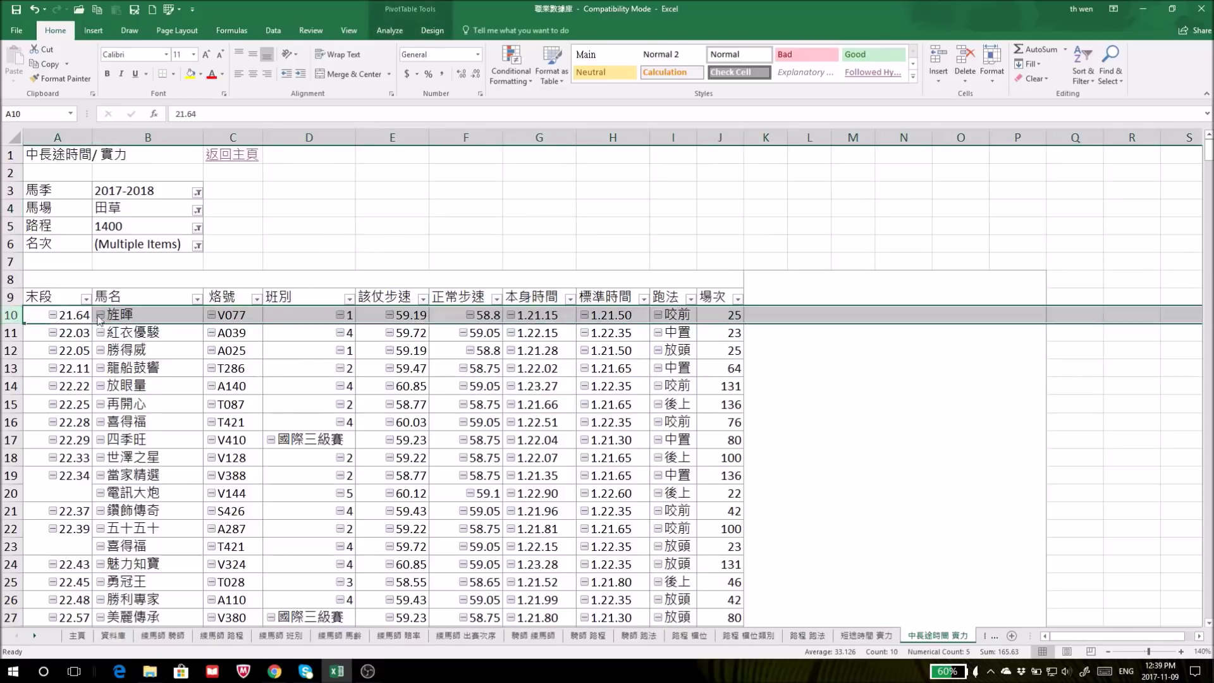
pyautogui.click(423, 227)
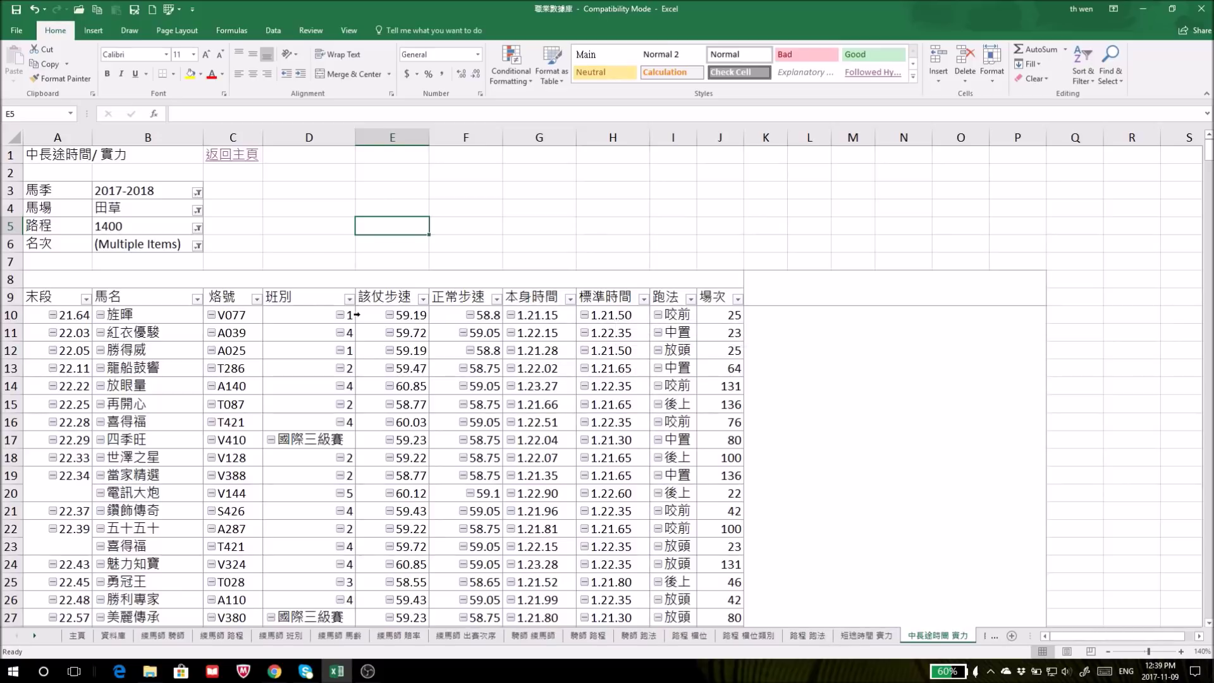
pyautogui.click(556, 308)
pyautogui.moveTo(556, 311); pyautogui.dragTo(588, 310)
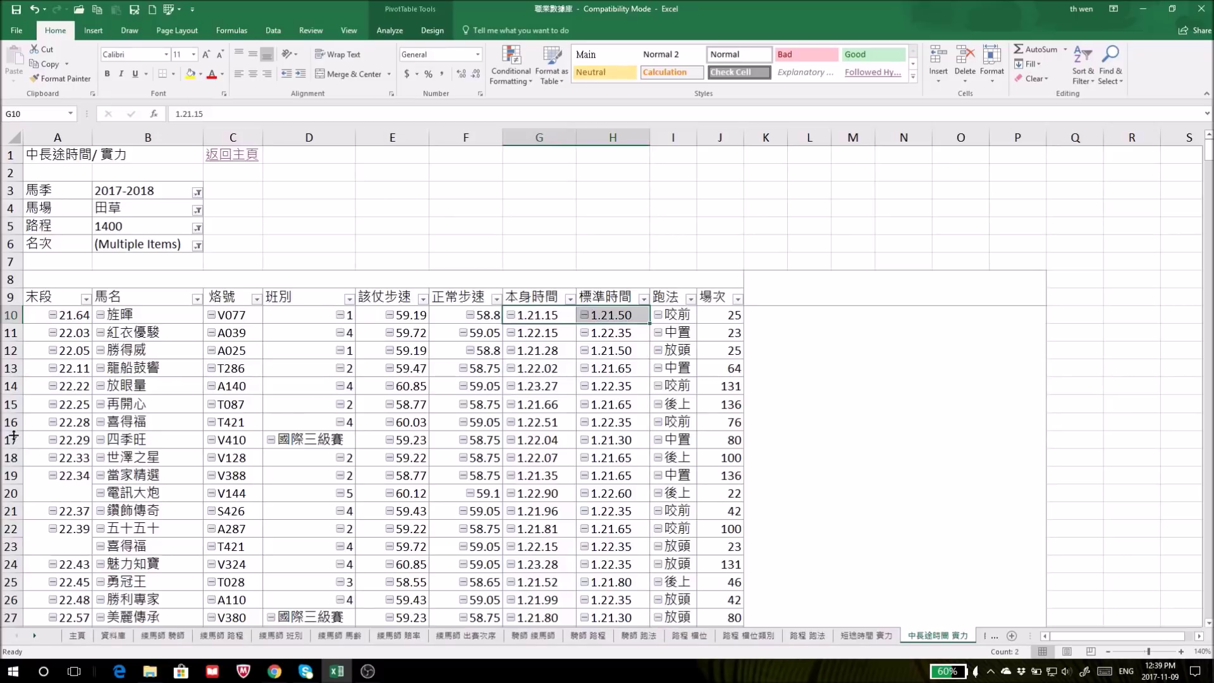
# Step: Compare 旌暉's 本身時間 in row 10 with the 標準時間 of the 國際三級賽 in row 17
pyautogui.click(376, 438)
pyautogui.click(311, 441)
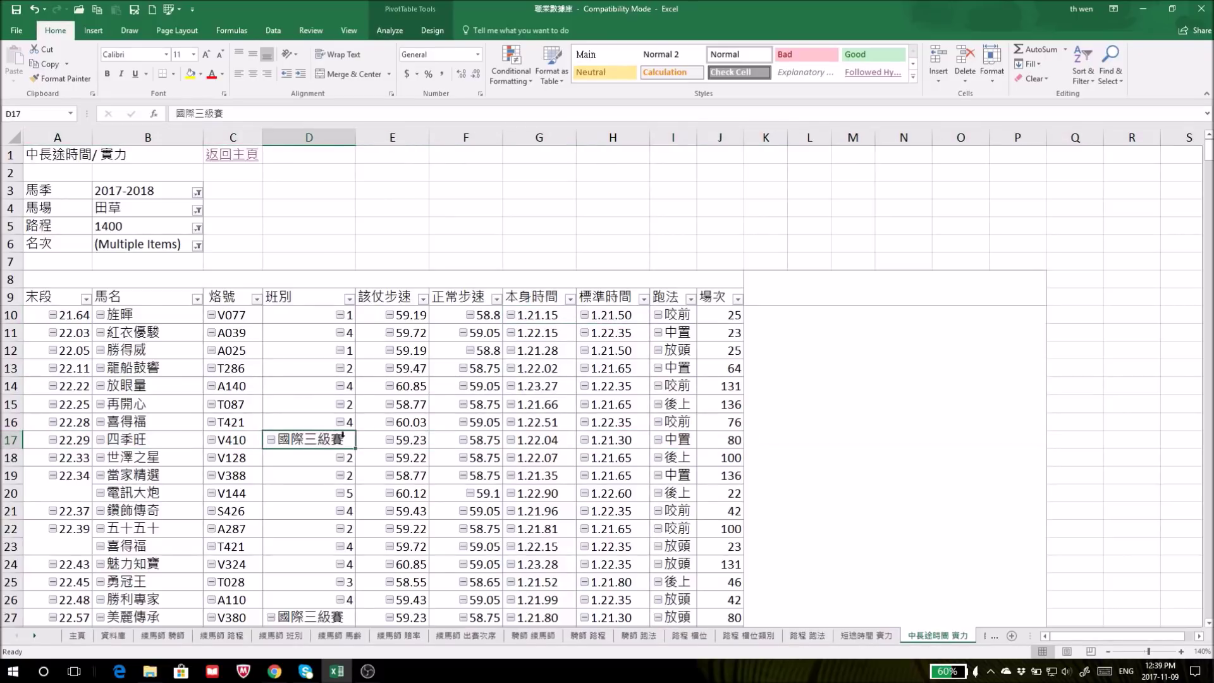
pyautogui.click(621, 441)
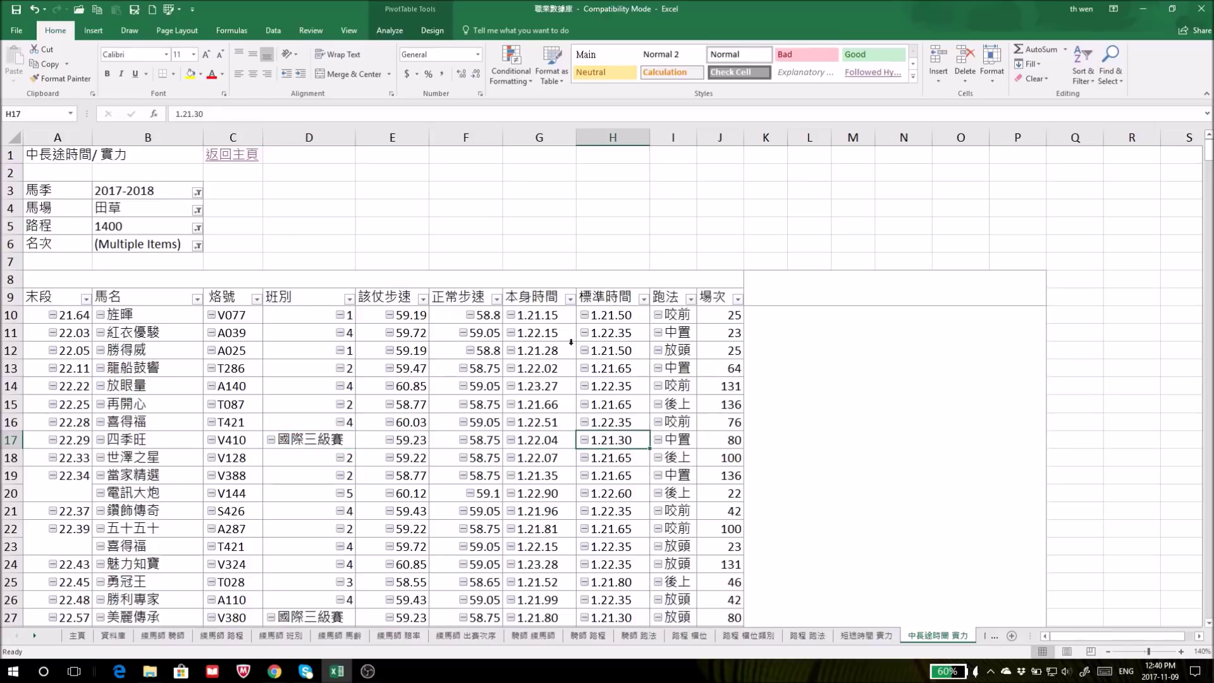
pyautogui.click(556, 315)
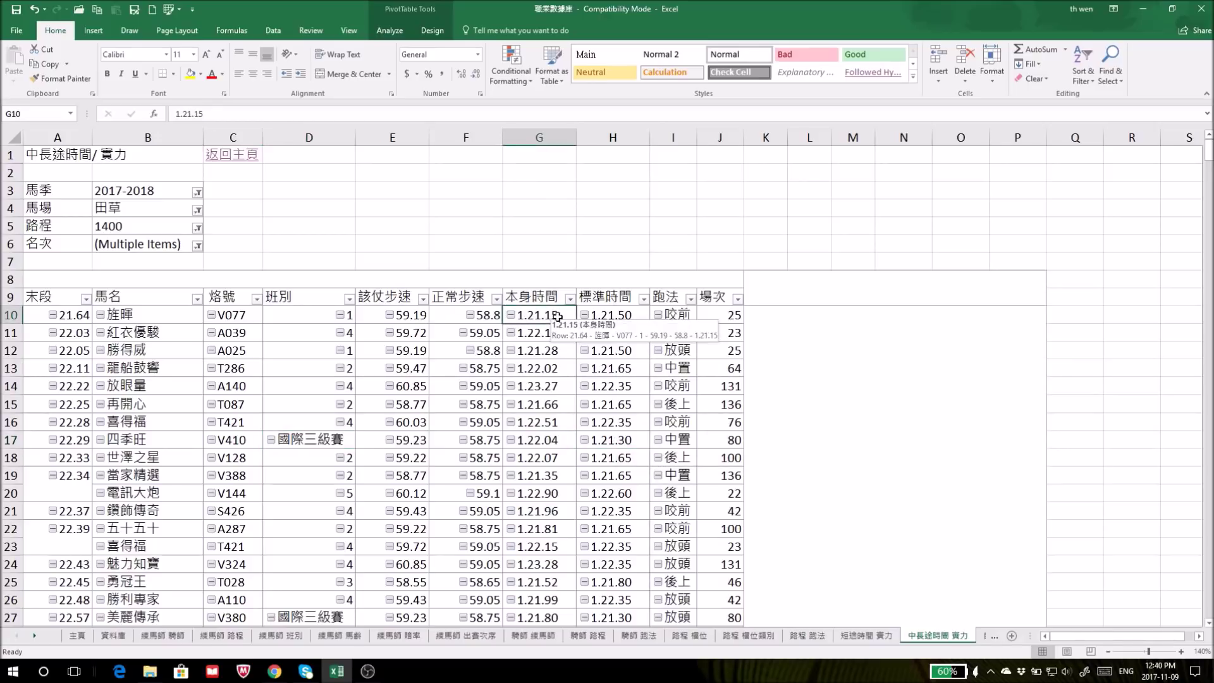
pyautogui.click(634, 440)
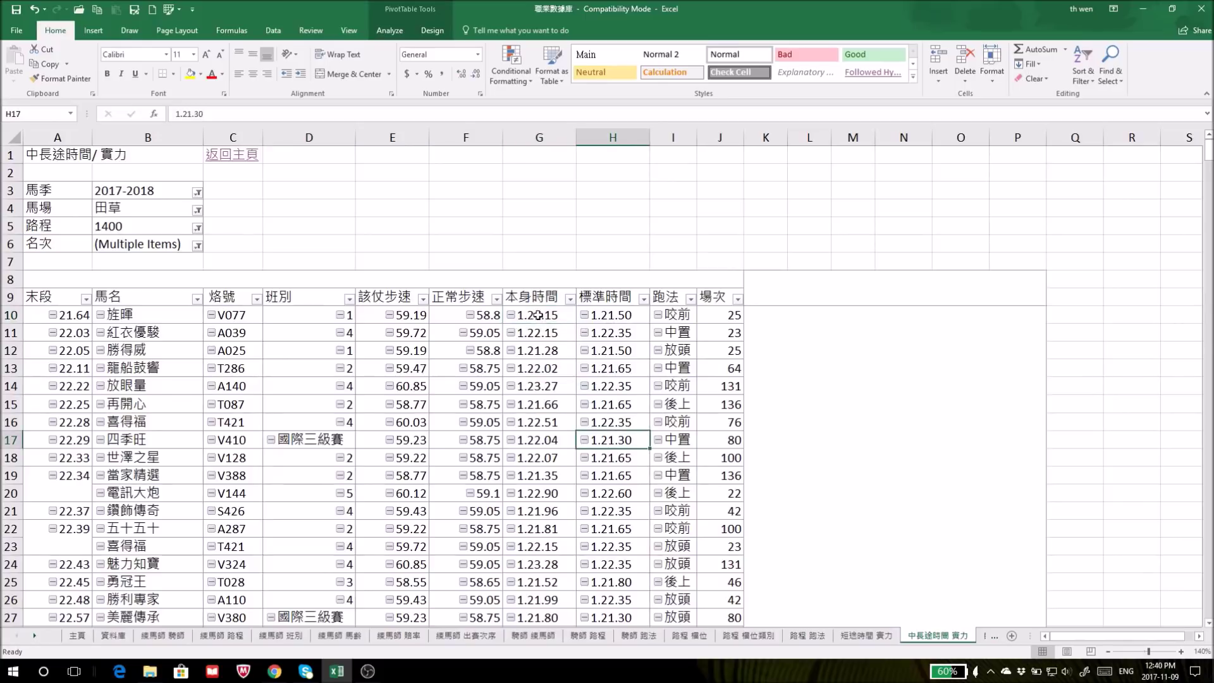
pyautogui.click(538, 315)
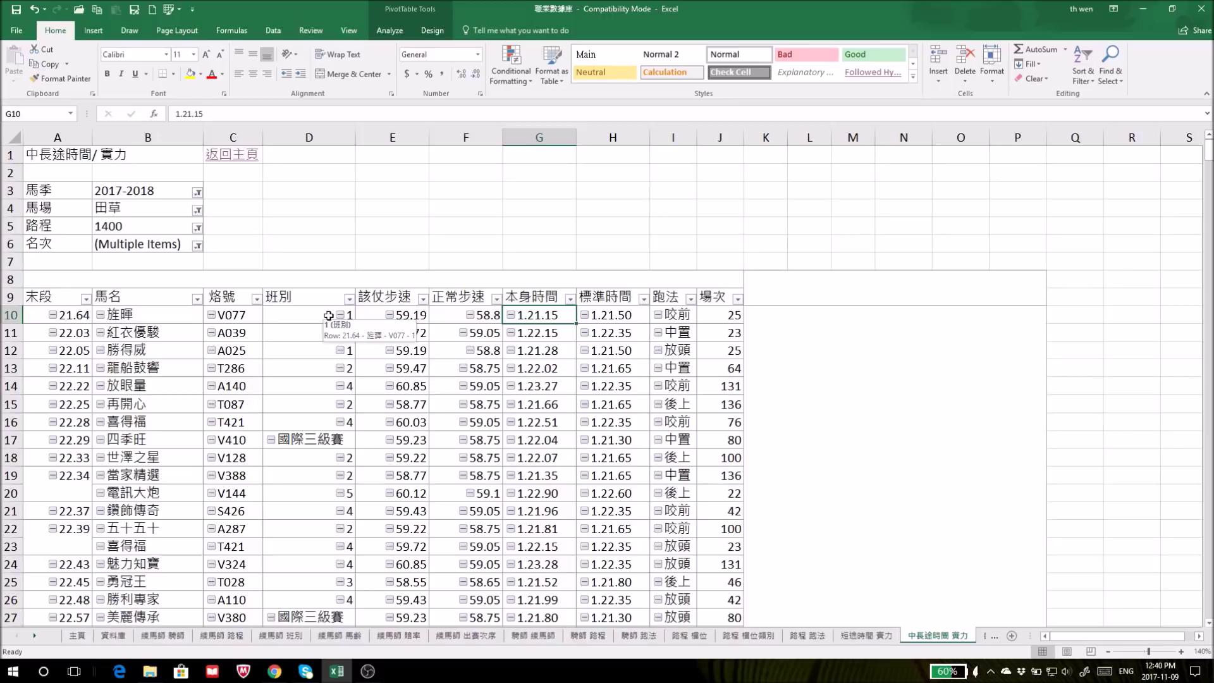
# Step: On the 資料庫 sheet, filter the 烙號 column to rows equal to V077, the brand number of 旌暉
pyautogui.click(14, 314)
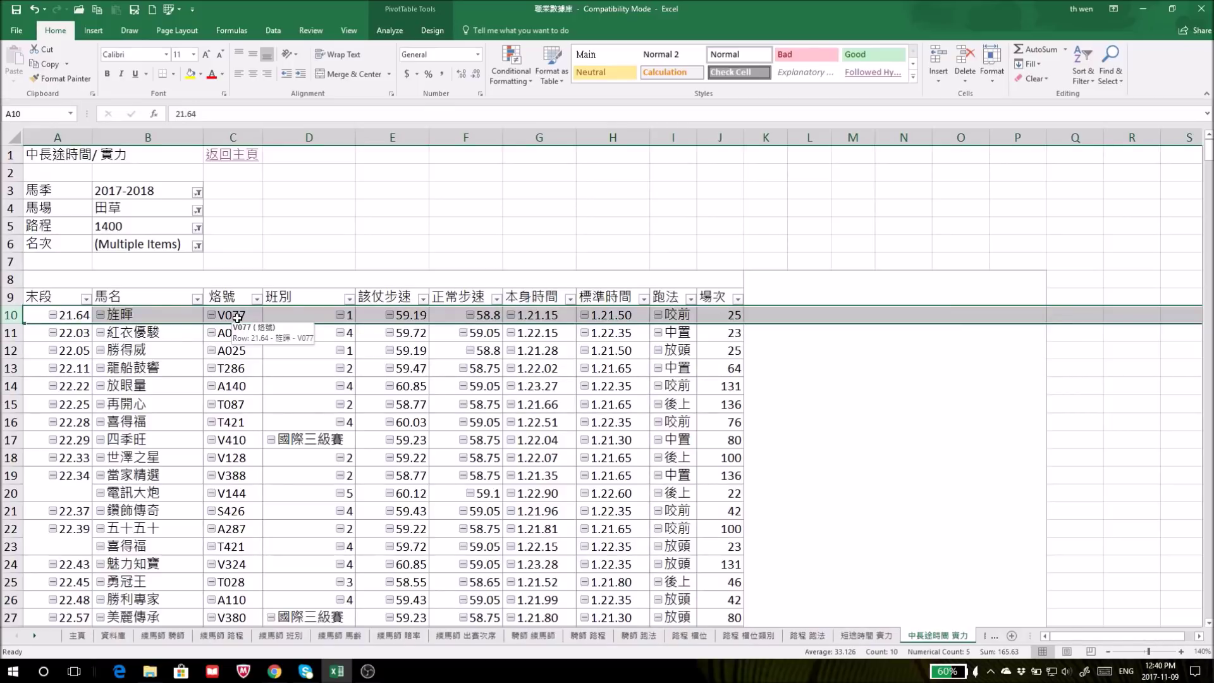
pyautogui.click(116, 635)
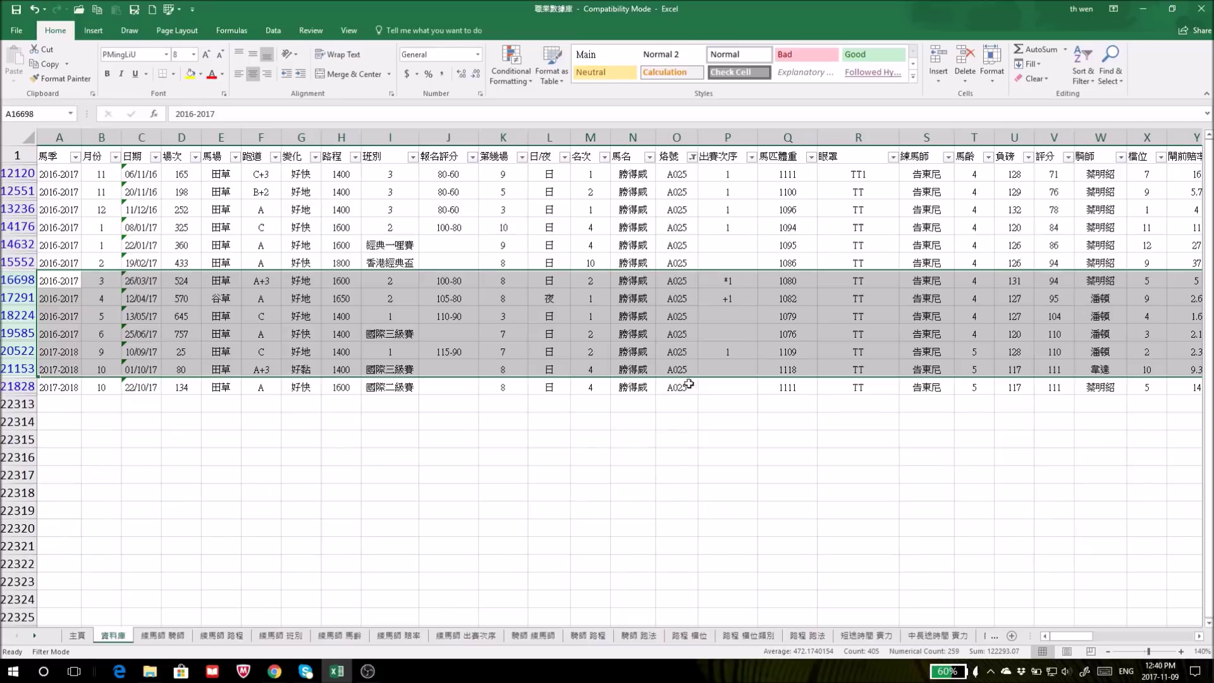
pyautogui.click(692, 157)
pyautogui.moveTo(690, 254)
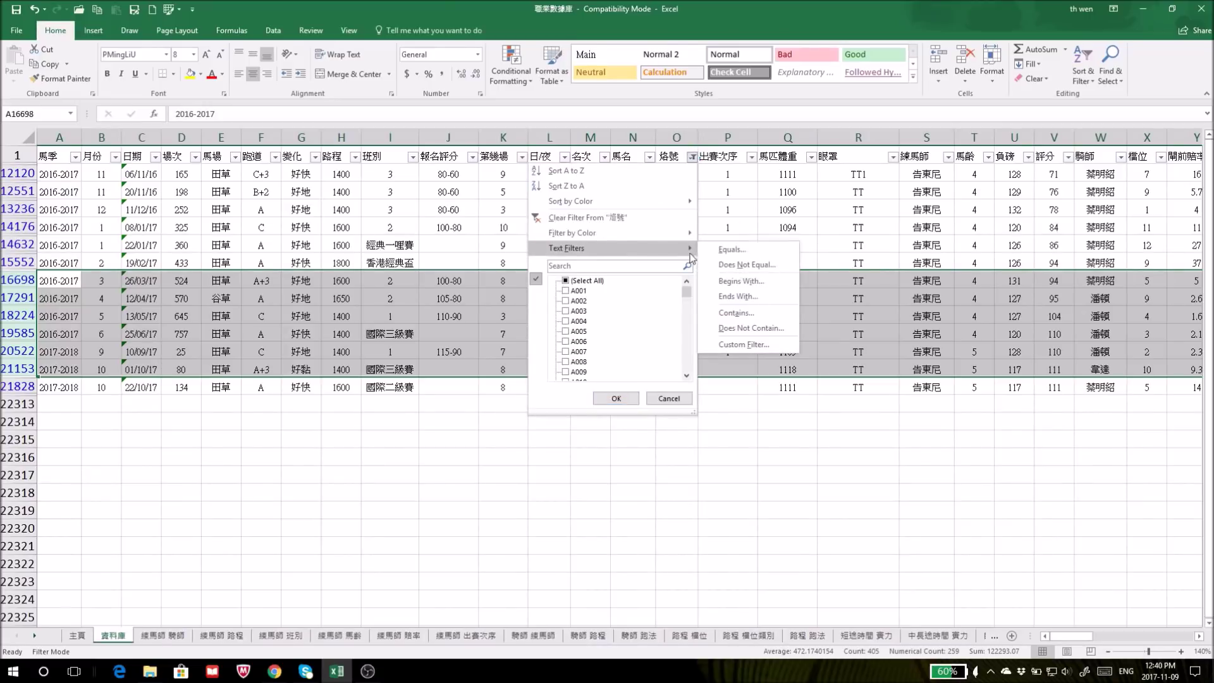
pyautogui.click(732, 250)
pyautogui.write('v077')
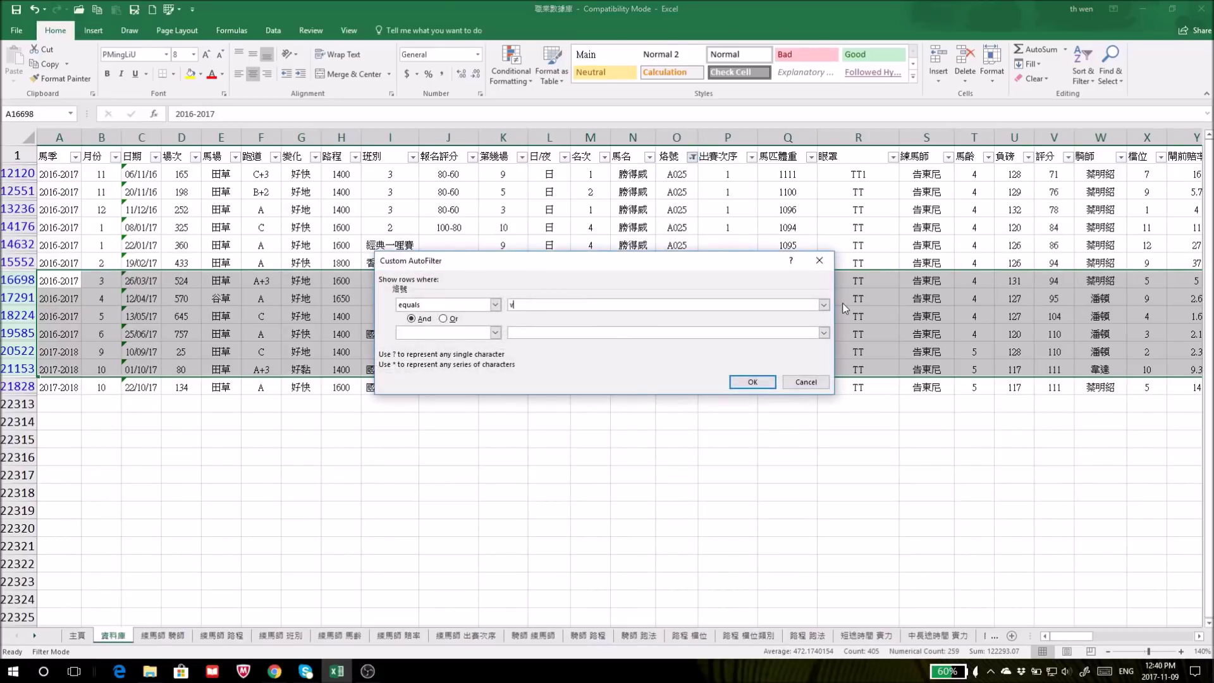
pyautogui.click(762, 382)
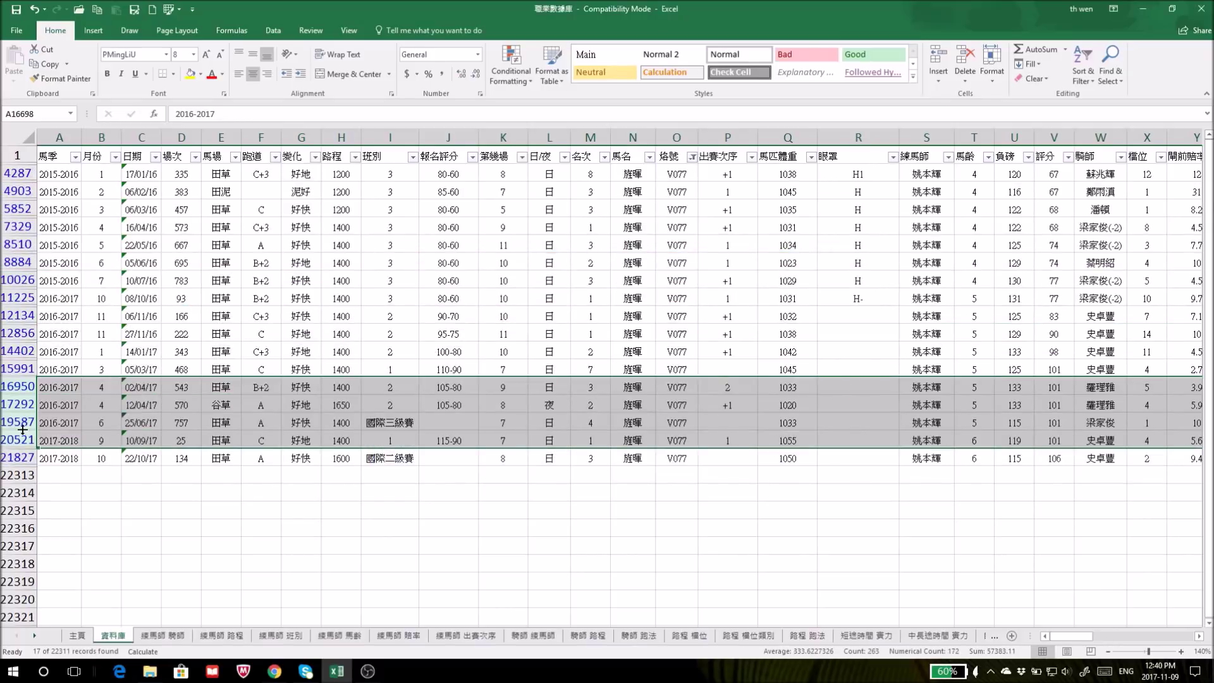
# Step: Review the class, placing, odds and running positions of 旌暉's 2017-2018 races in rows 20521 and 21827
pyautogui.click(13, 441)
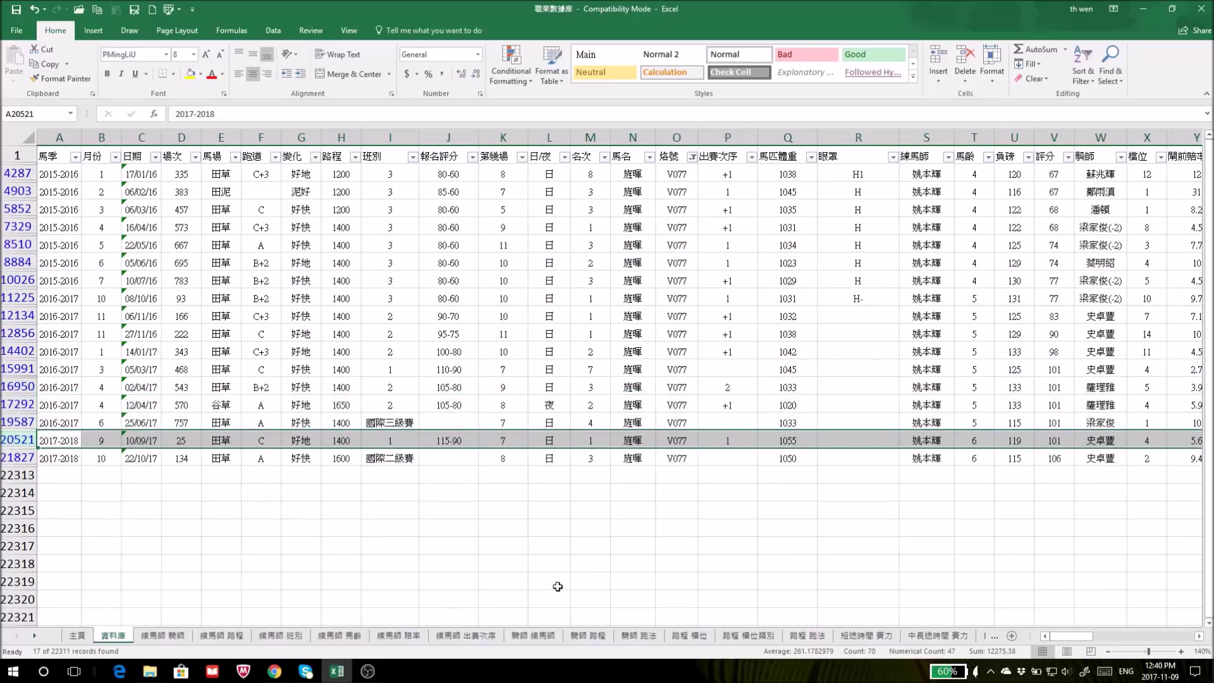
pyautogui.scroll(-1, 553, 569)
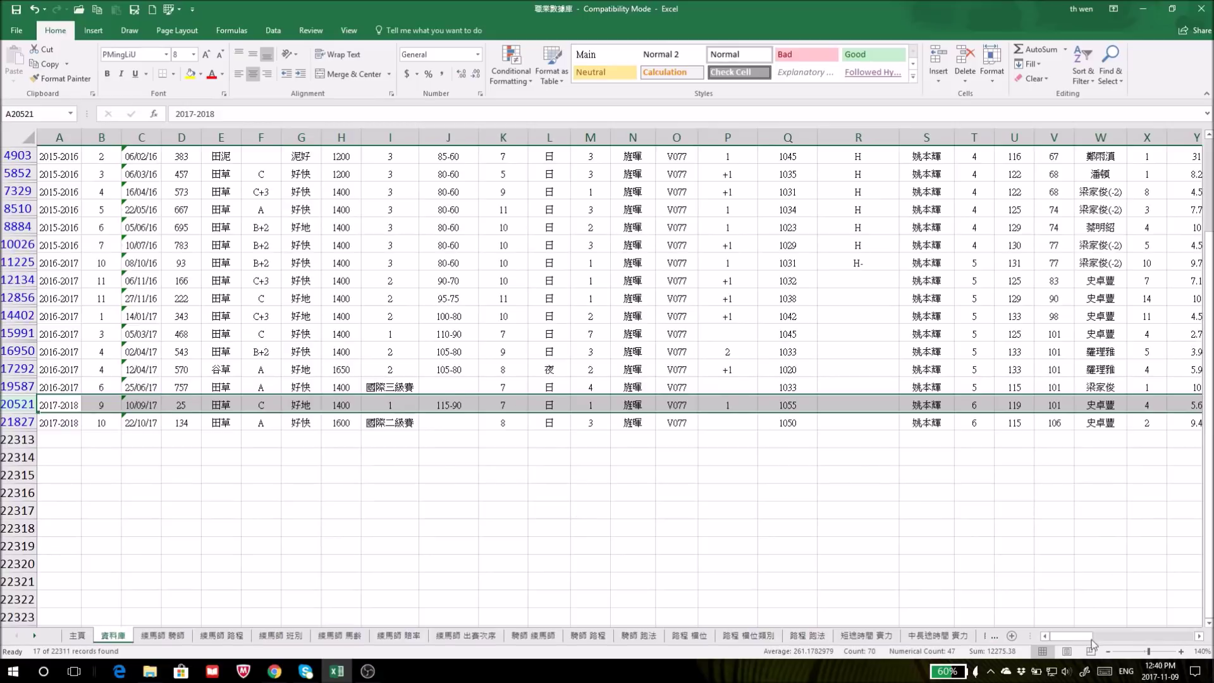
pyautogui.moveTo(1083, 636); pyautogui.dragTo(1066, 637)
pyautogui.click(20, 422)
pyautogui.moveTo(1067, 638); pyautogui.dragTo(1084, 635)
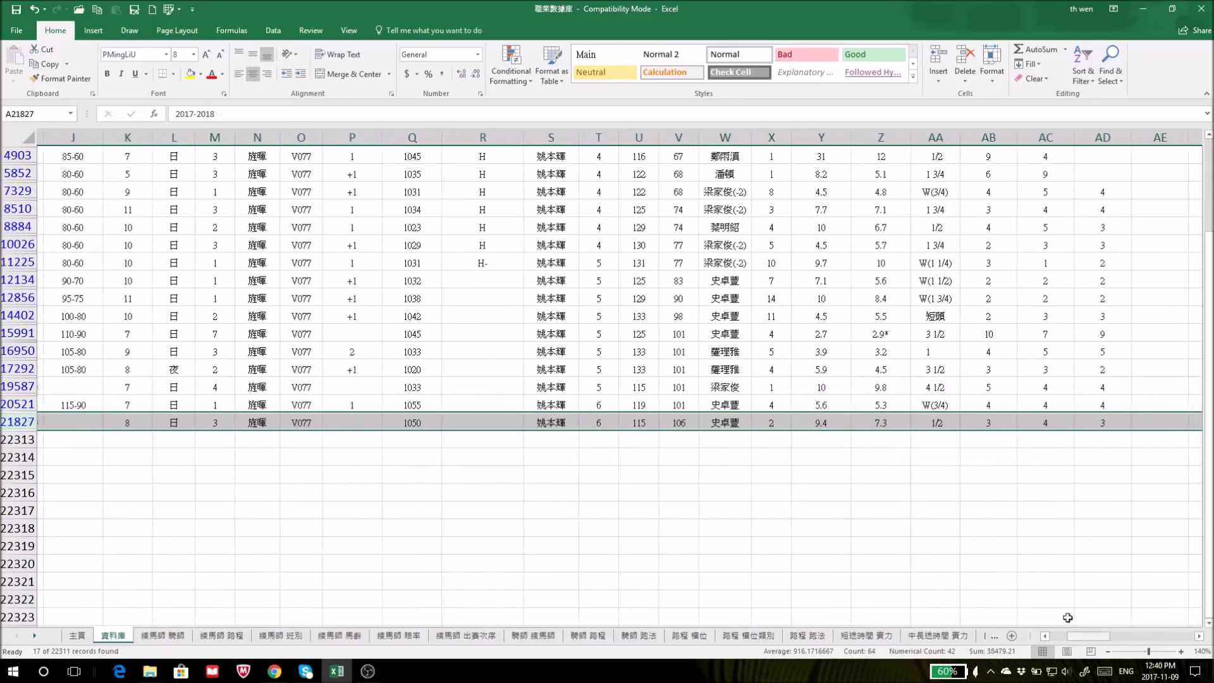
pyautogui.click(878, 423)
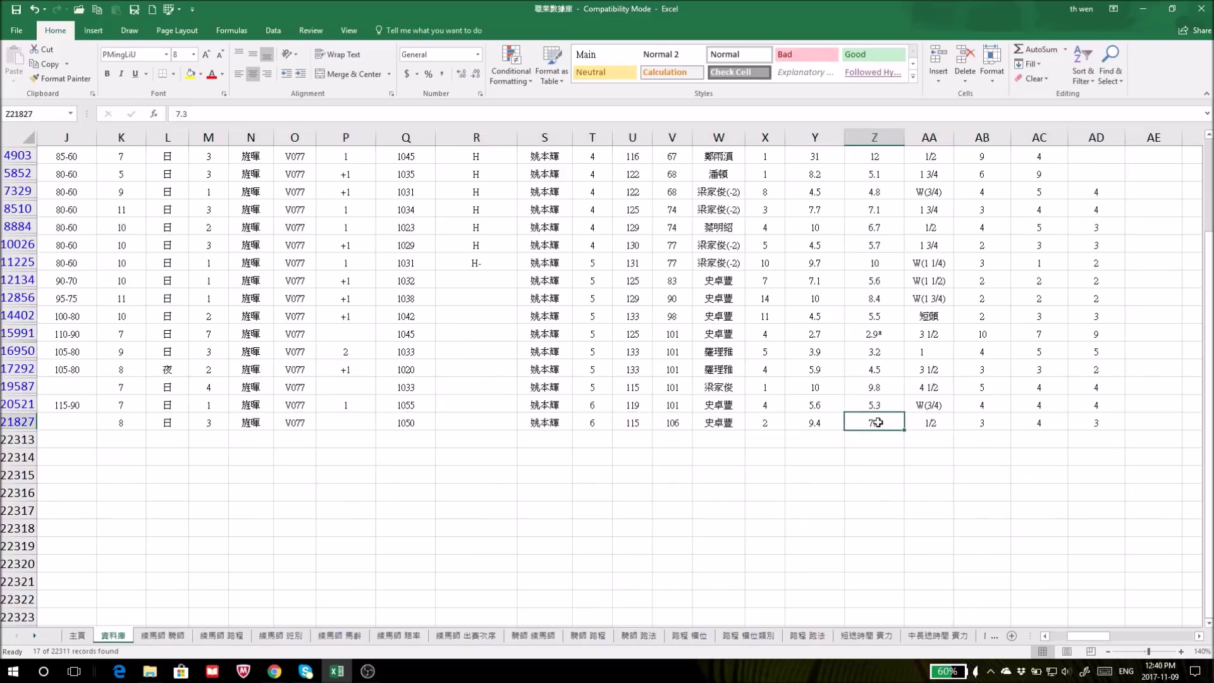
pyautogui.click(26, 421)
pyautogui.moveTo(27, 419); pyautogui.dragTo(27, 408)
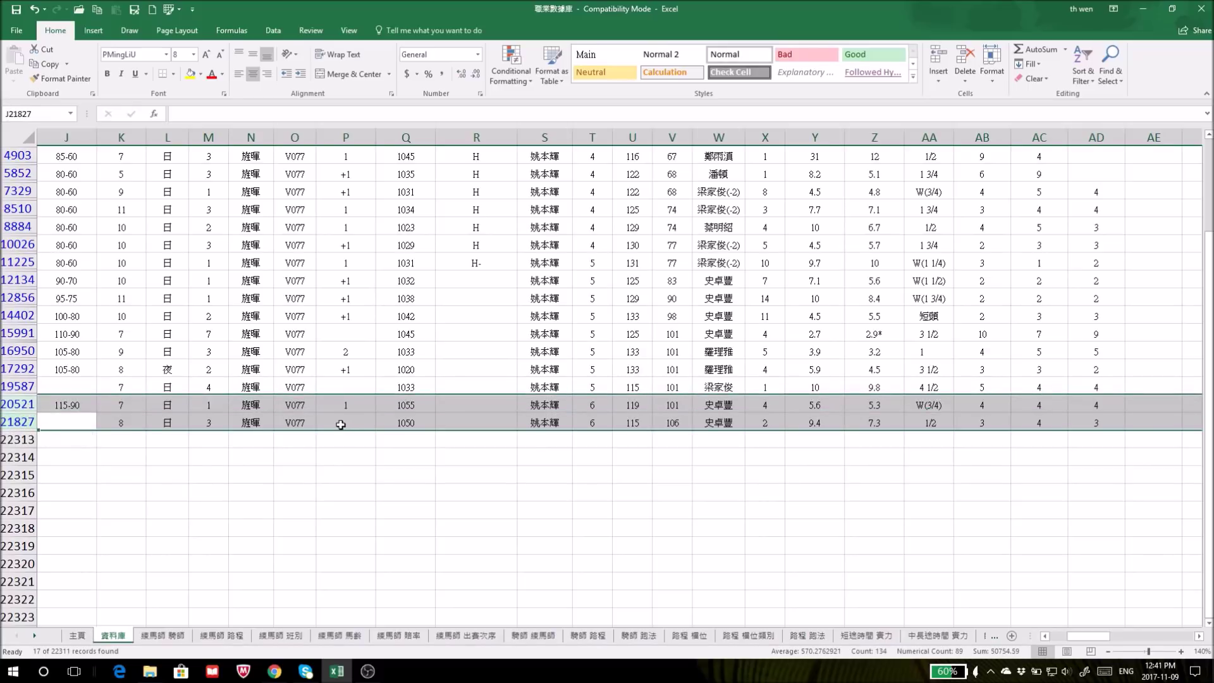
pyautogui.click(341, 423)
pyautogui.moveTo(1099, 635); pyautogui.dragTo(1064, 637)
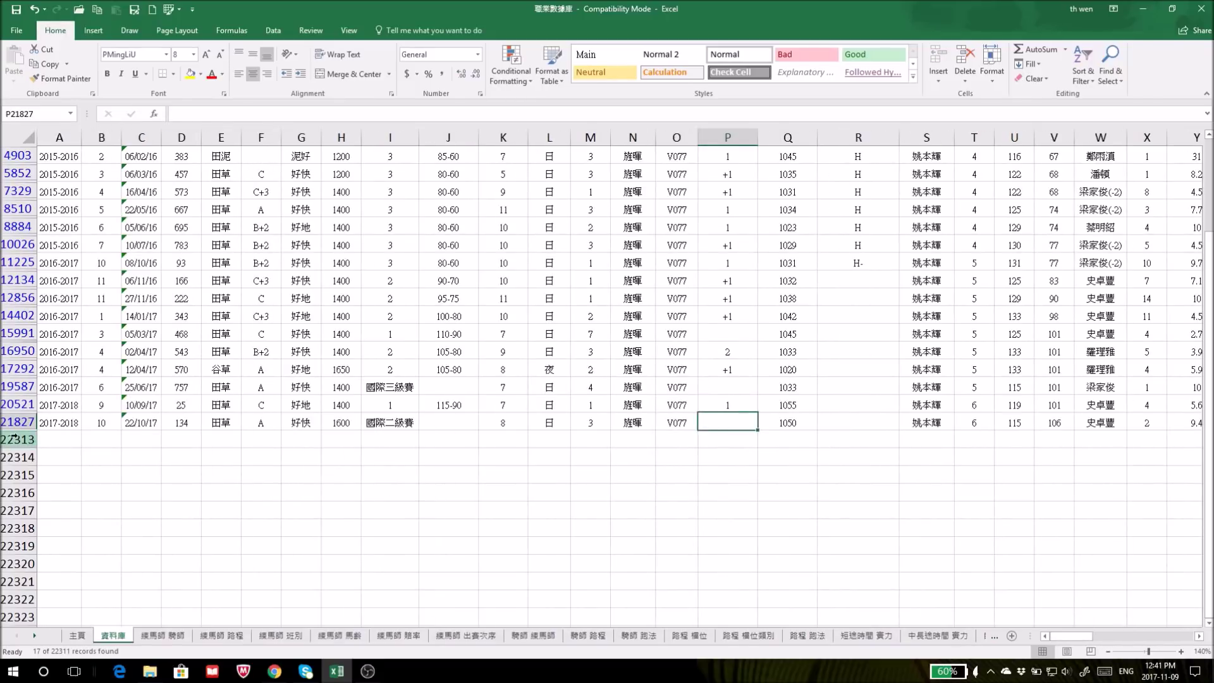
# Step: On the 中長途時間 實力 sheet, add 2016-2017 to the 馬季 filter alongside 2017-2018
pyautogui.click(925, 635)
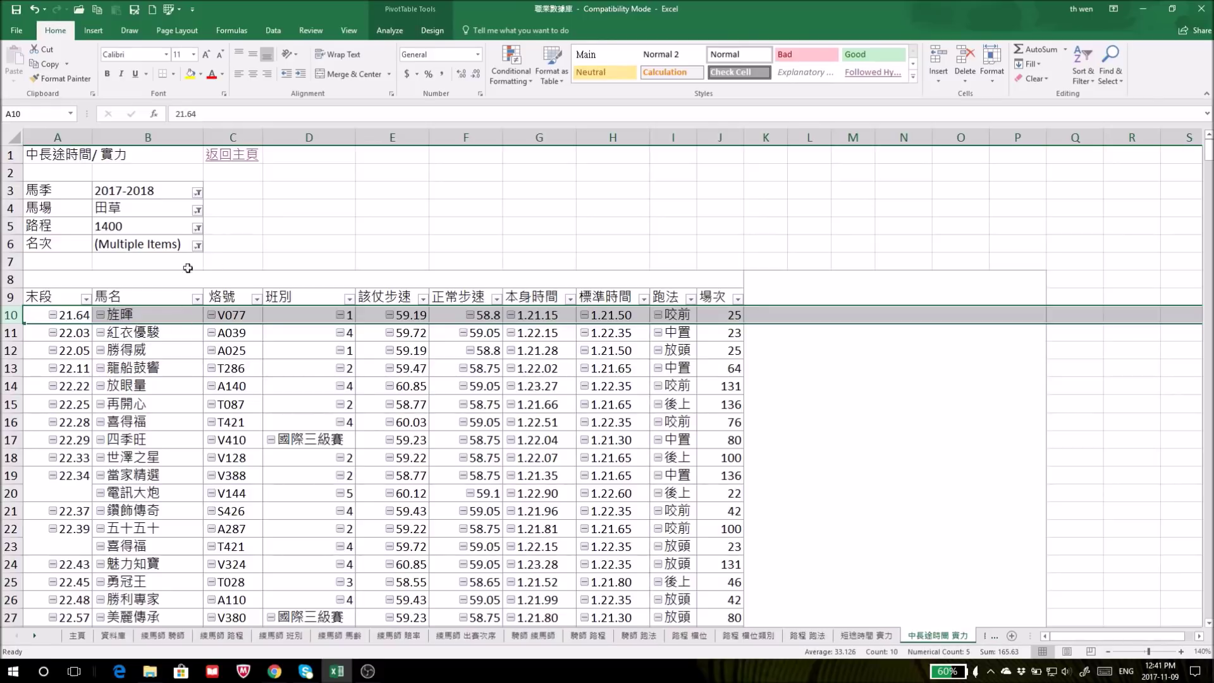
pyautogui.click(198, 193)
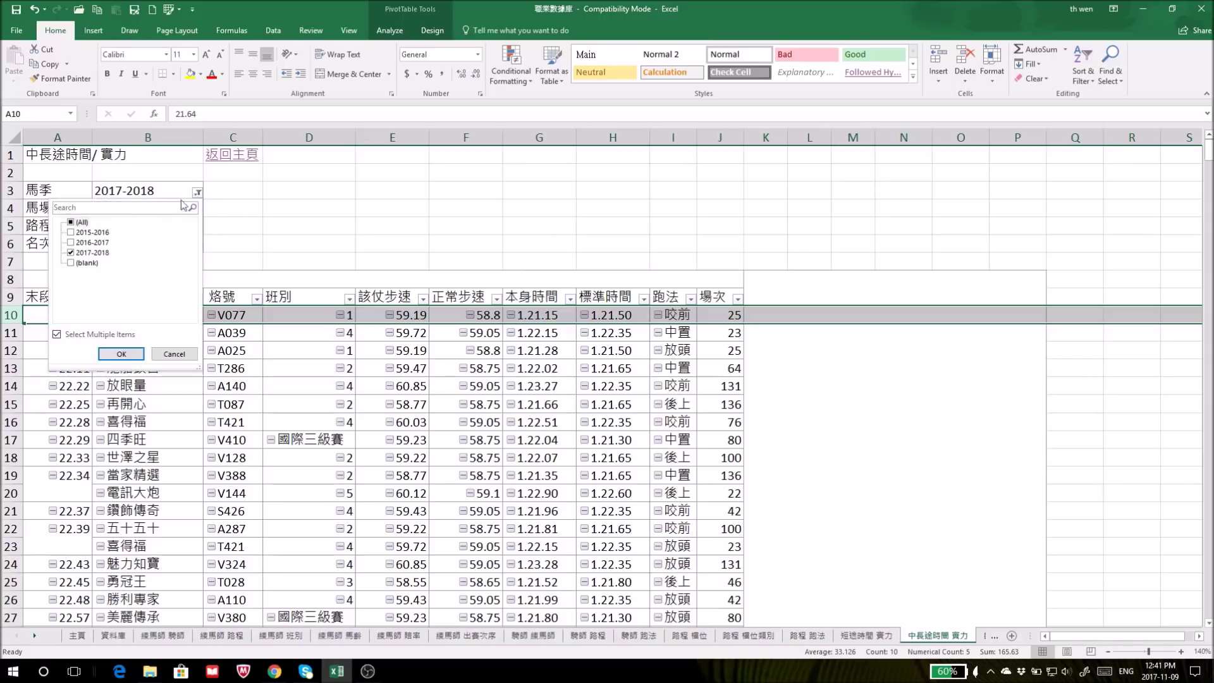
pyautogui.click(71, 244)
pyautogui.click(115, 353)
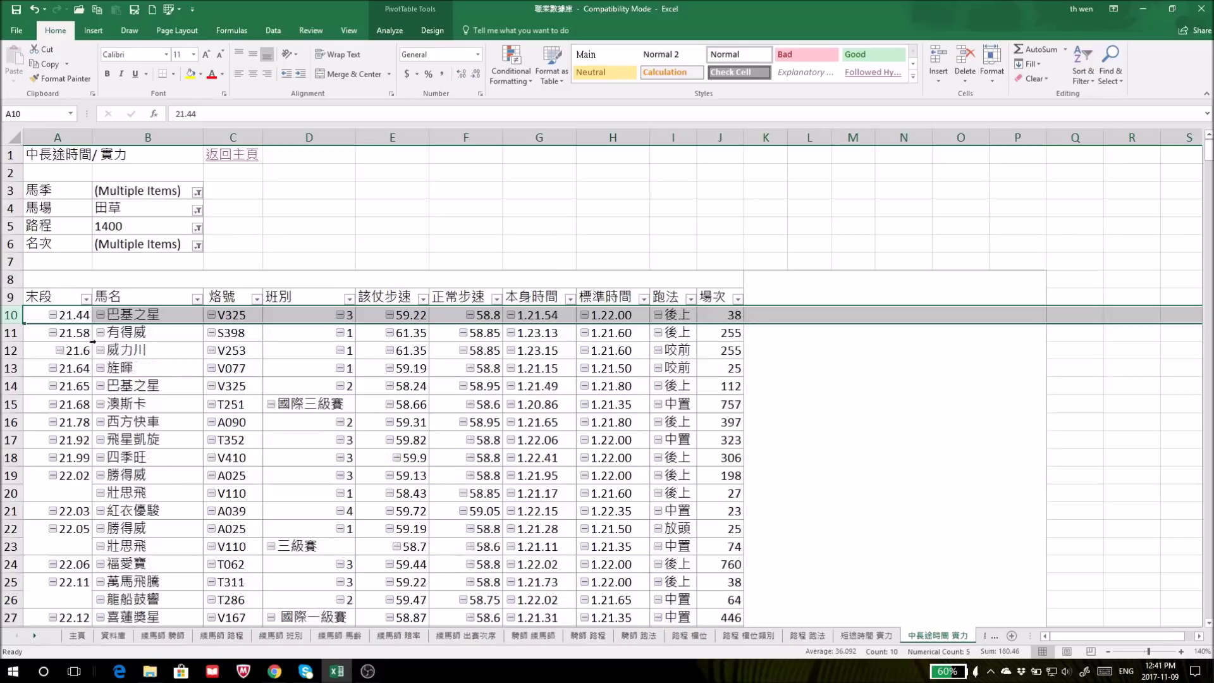
# Step: Compare 旌暉's 末段 in row 13 with the horses listed in rows 10 to 12
pyautogui.click(11, 369)
pyautogui.moveTo(12, 369); pyautogui.dragTo(15, 322)
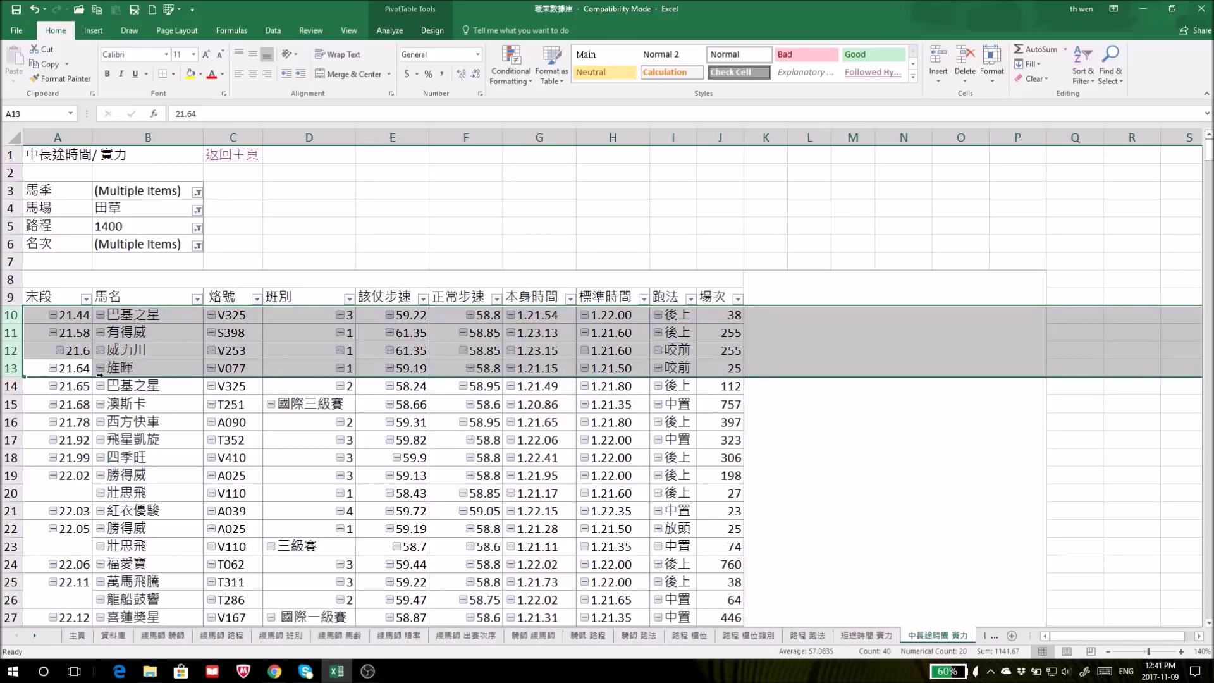
pyautogui.moveTo(7, 368); pyautogui.dragTo(10, 369)
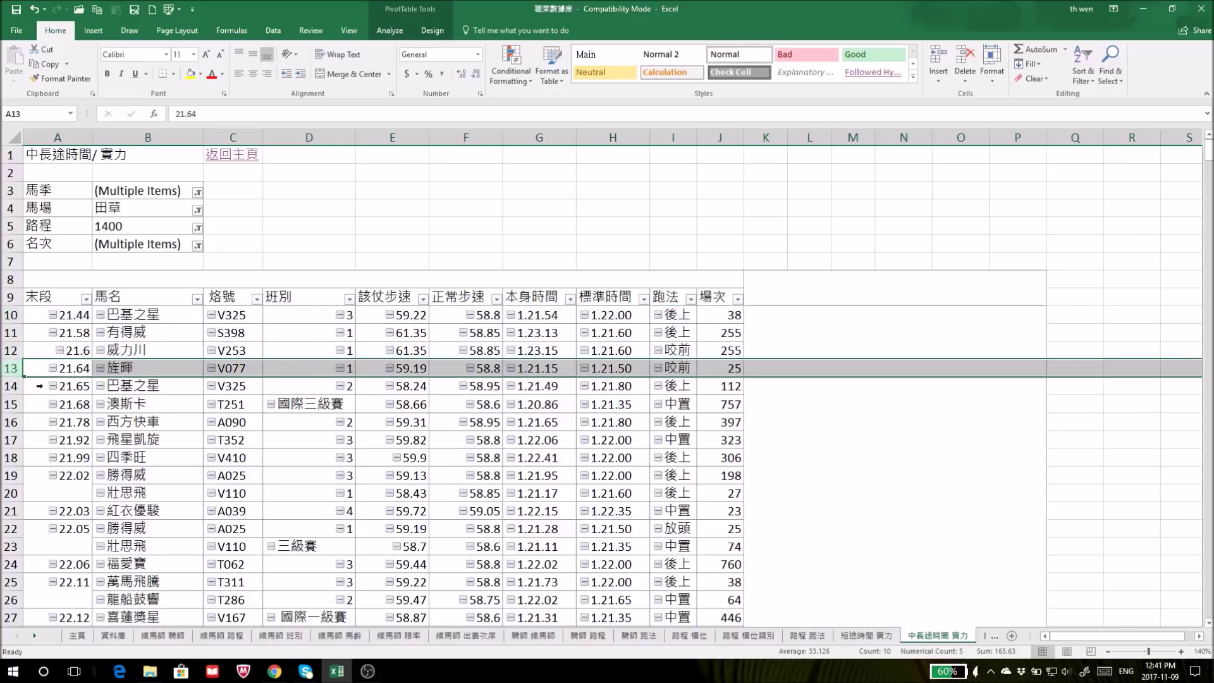
# Step: Compare 旌暉's 本身時間 in row 13 with those of 巴基之星 and 澳斯卡 in rows 14 and 15
pyautogui.click(12, 386)
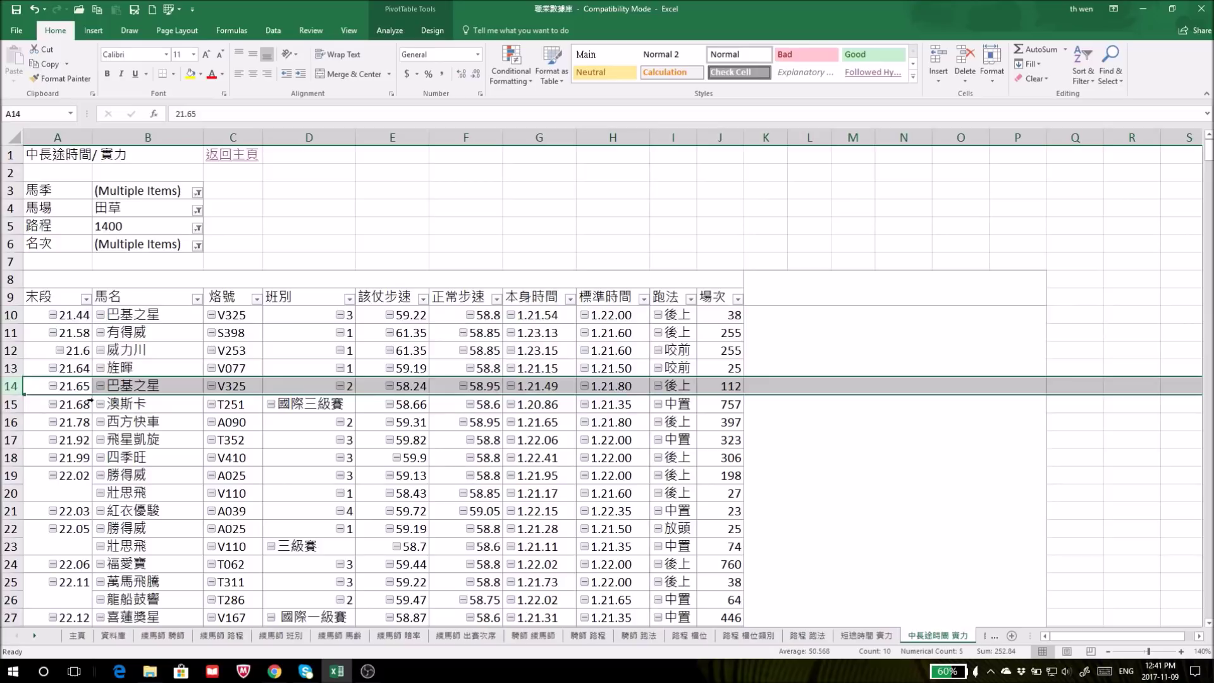
pyautogui.click(9, 368)
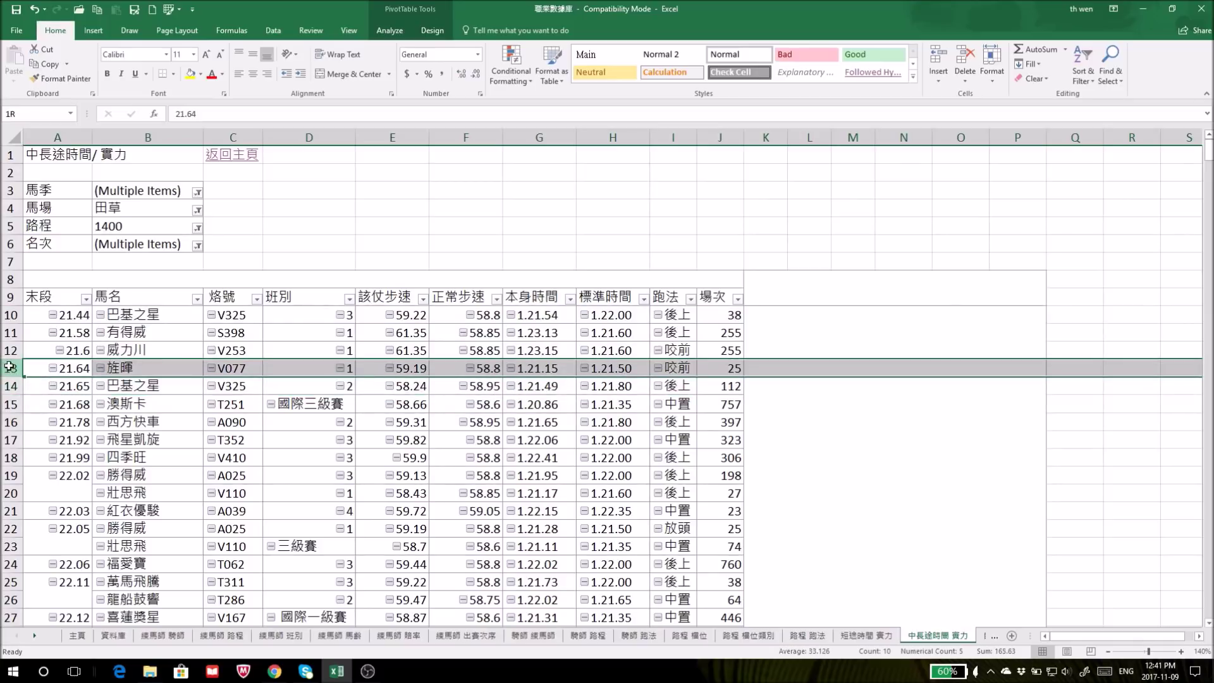
pyautogui.moveTo(9, 368); pyautogui.dragTo(9, 404)
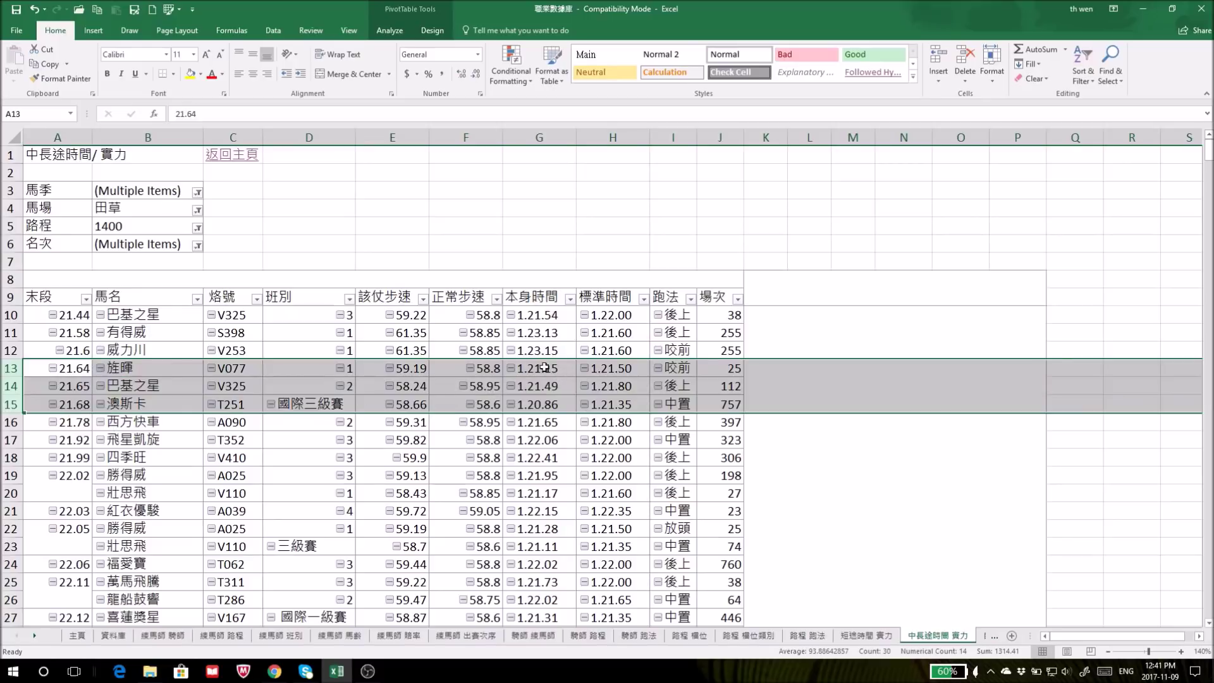
pyautogui.click(547, 404)
pyautogui.click(547, 405)
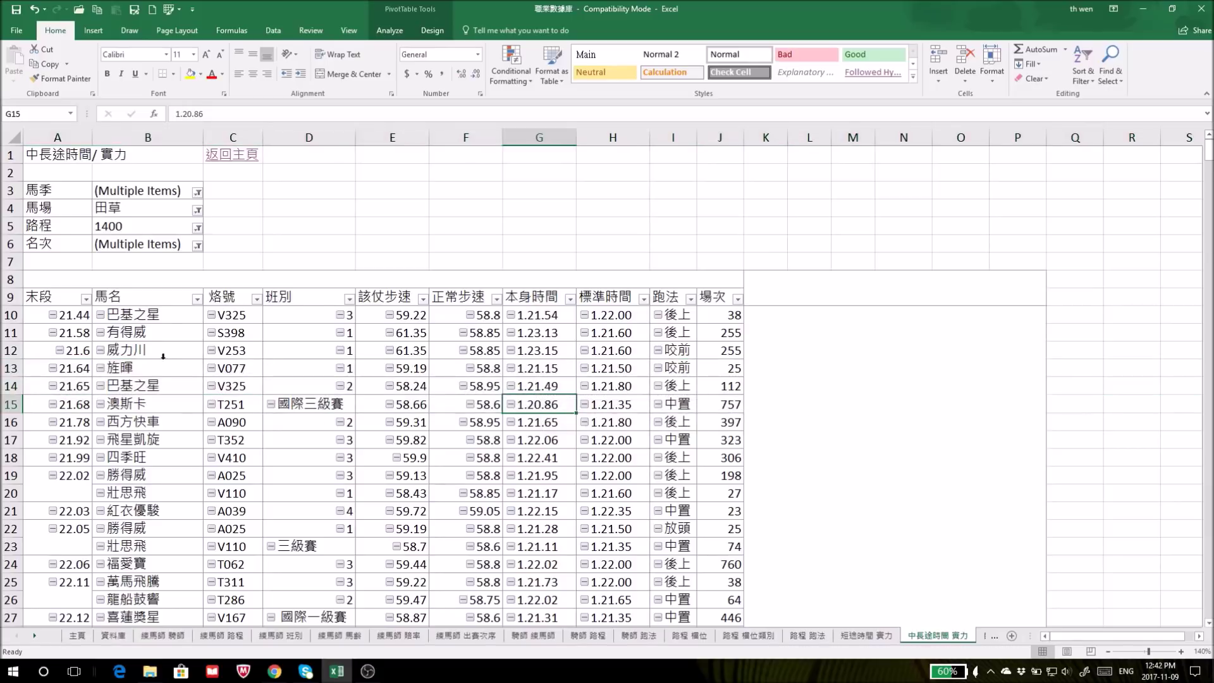
pyautogui.click(10, 367)
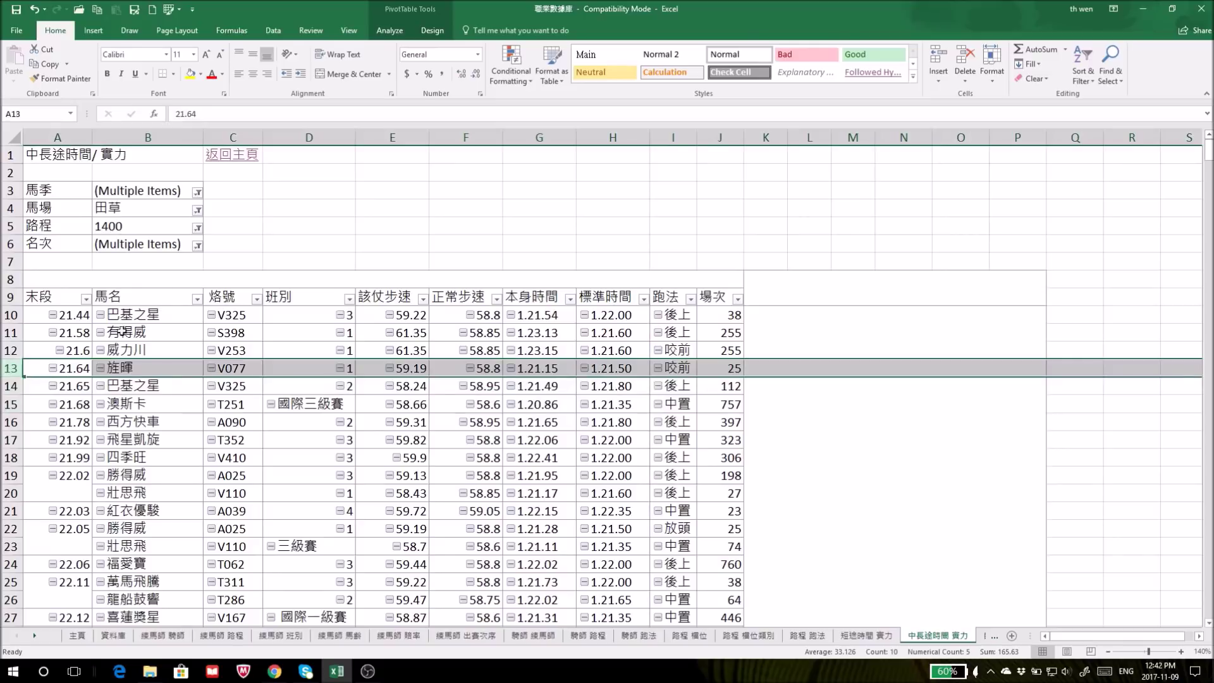
# Step: Limit the 馬季 filter to 2017-2018 again and locate 旌暉 in row 10
pyautogui.click(197, 192)
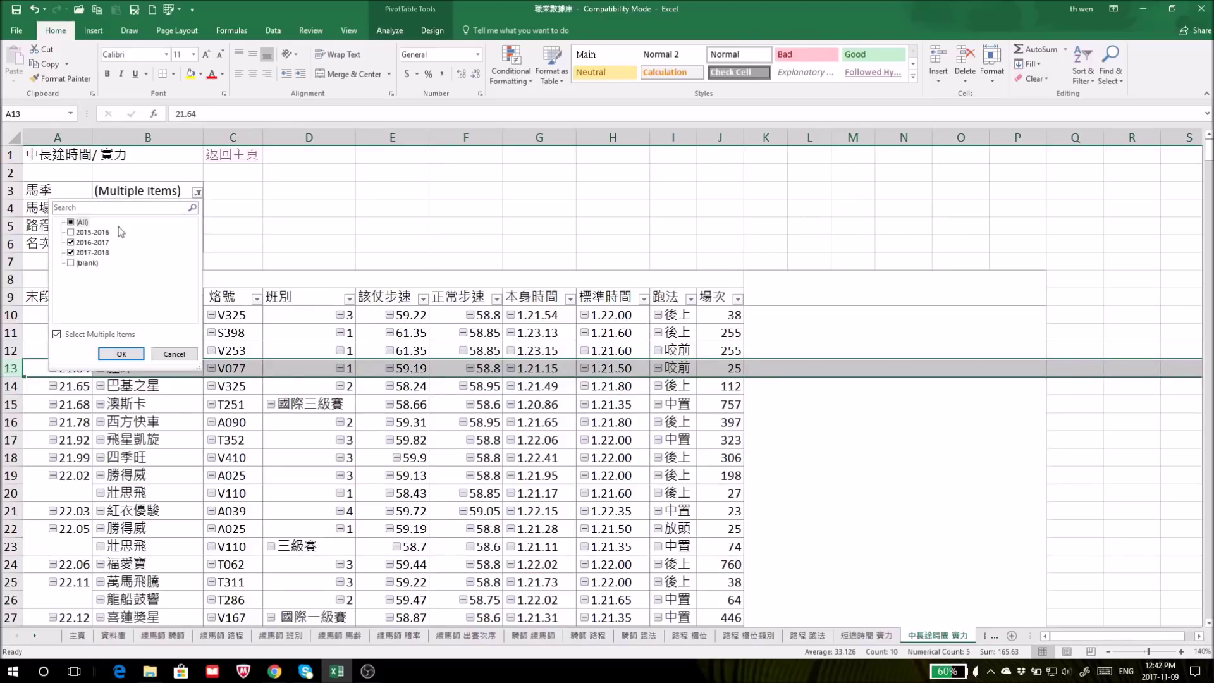
pyautogui.click(114, 353)
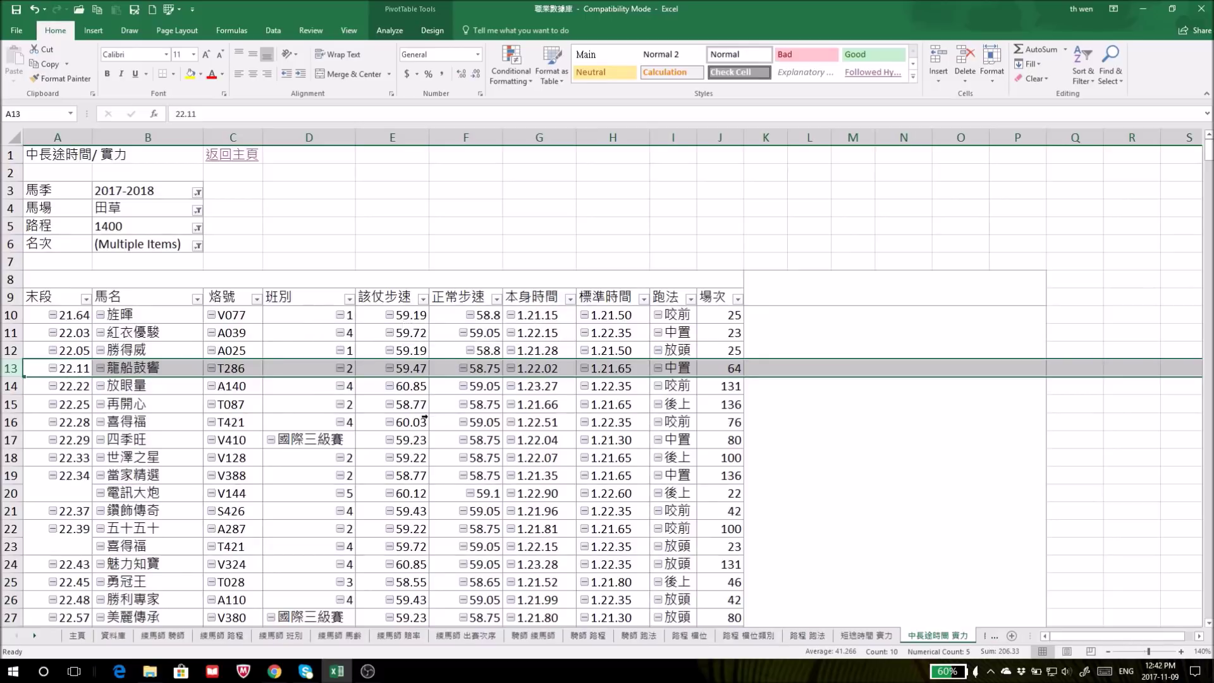
pyautogui.click(9, 315)
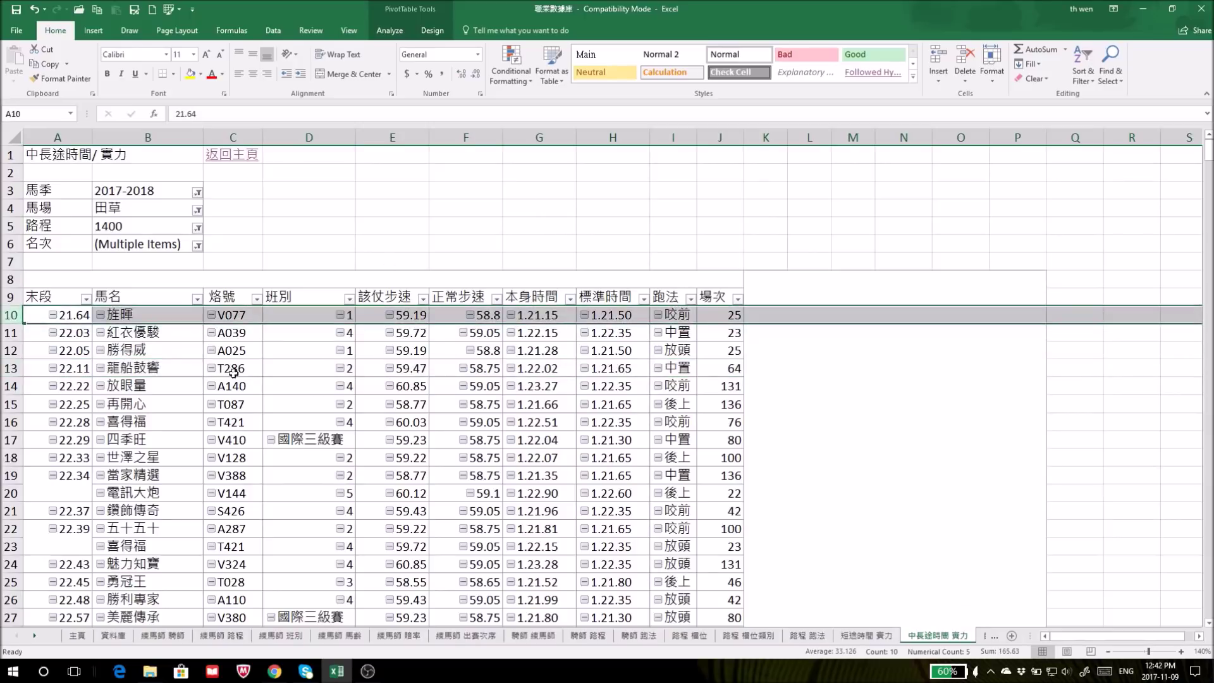
pyautogui.click(359, 231)
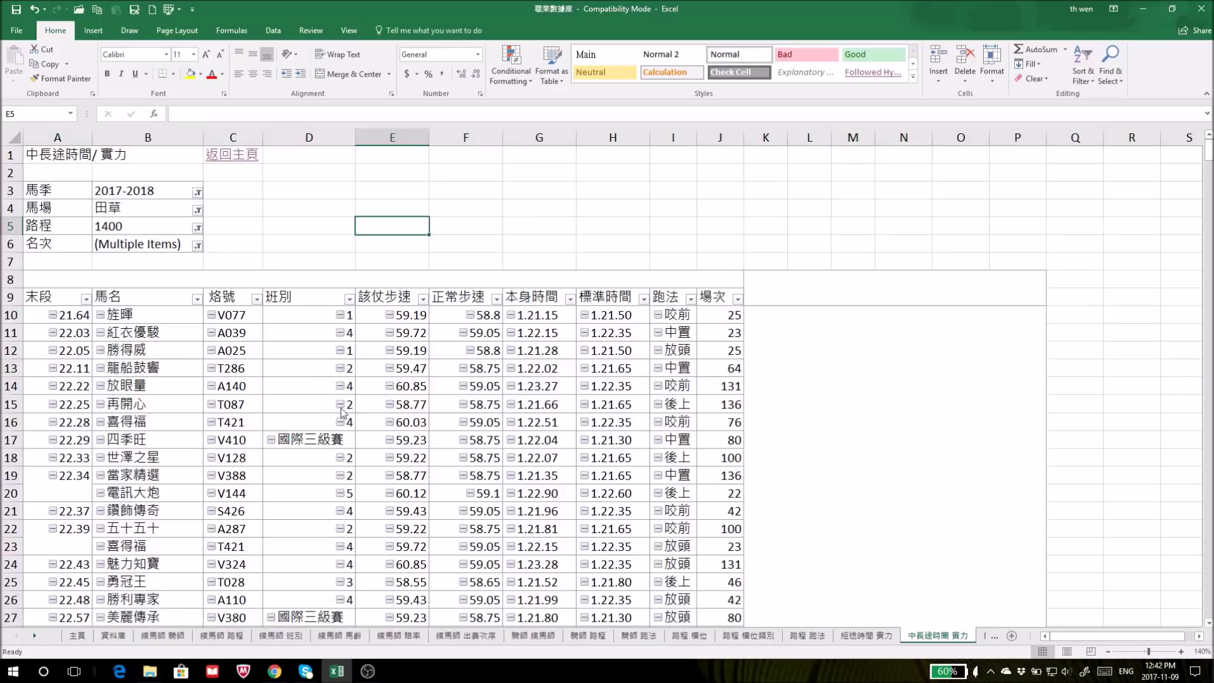
# Step: Examine the class 4 horses in rows 11, 14 and 16, checking the pace and 本身時間 of 紅衣優駿 in row 11
pyautogui.moveTo(11, 422); pyautogui.dragTo(13, 329)
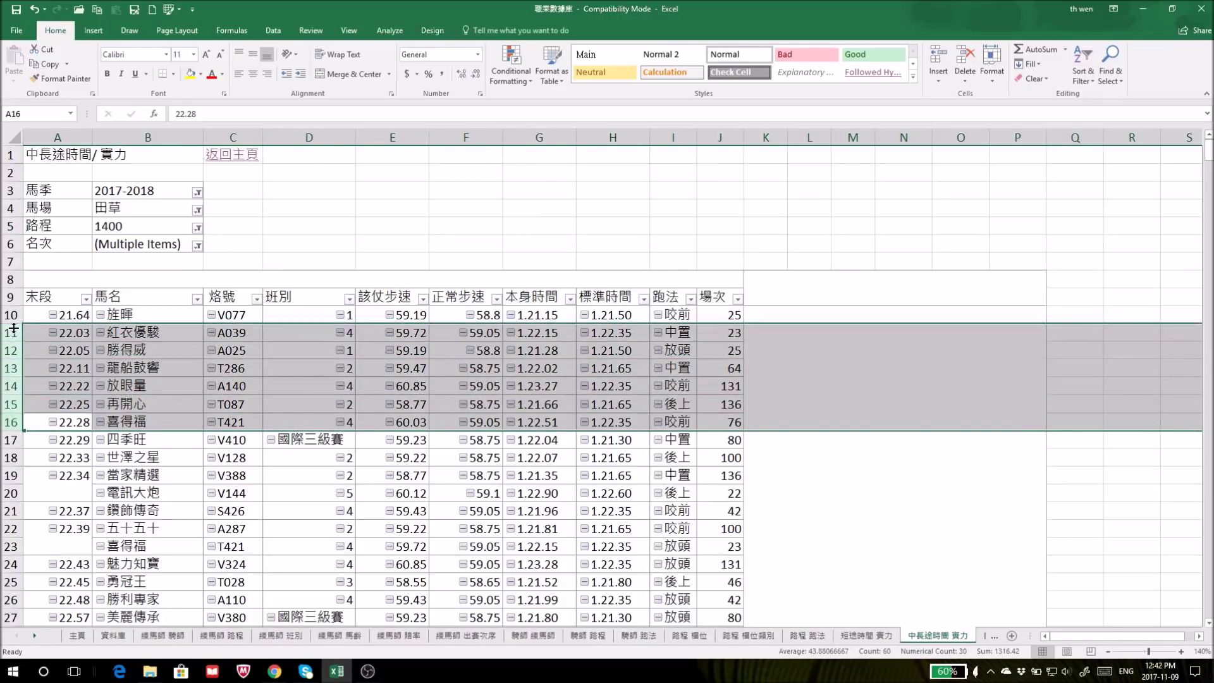
pyautogui.click(5, 332)
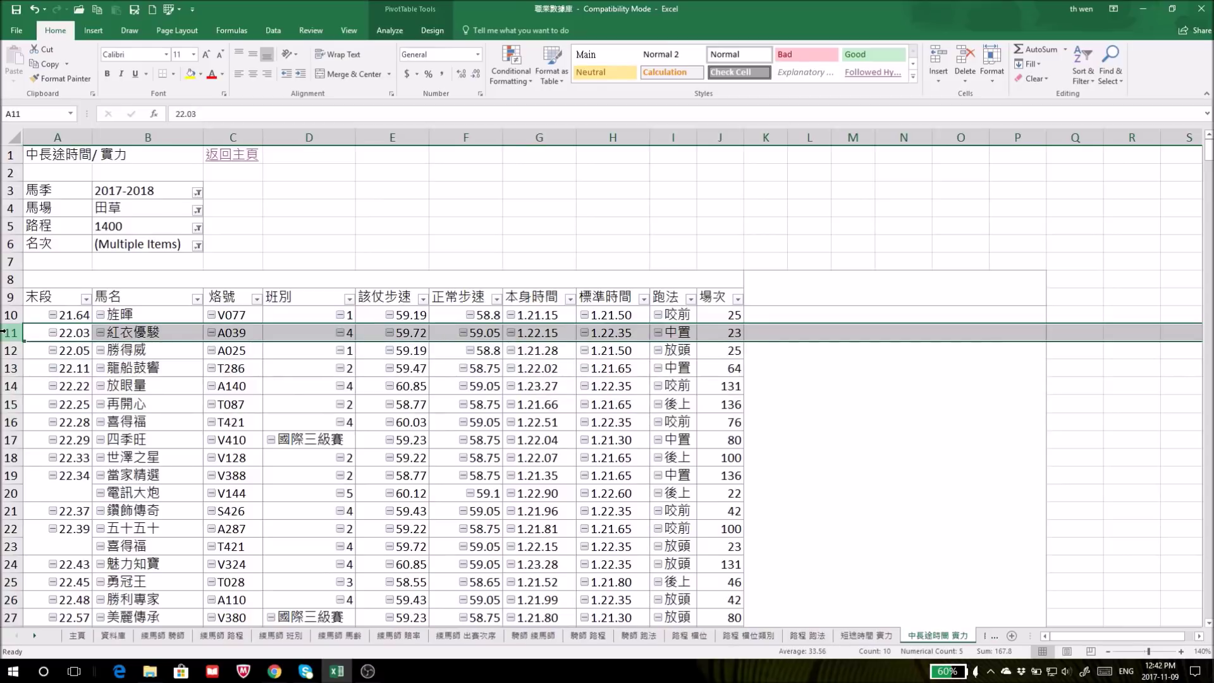
pyautogui.click(6, 386)
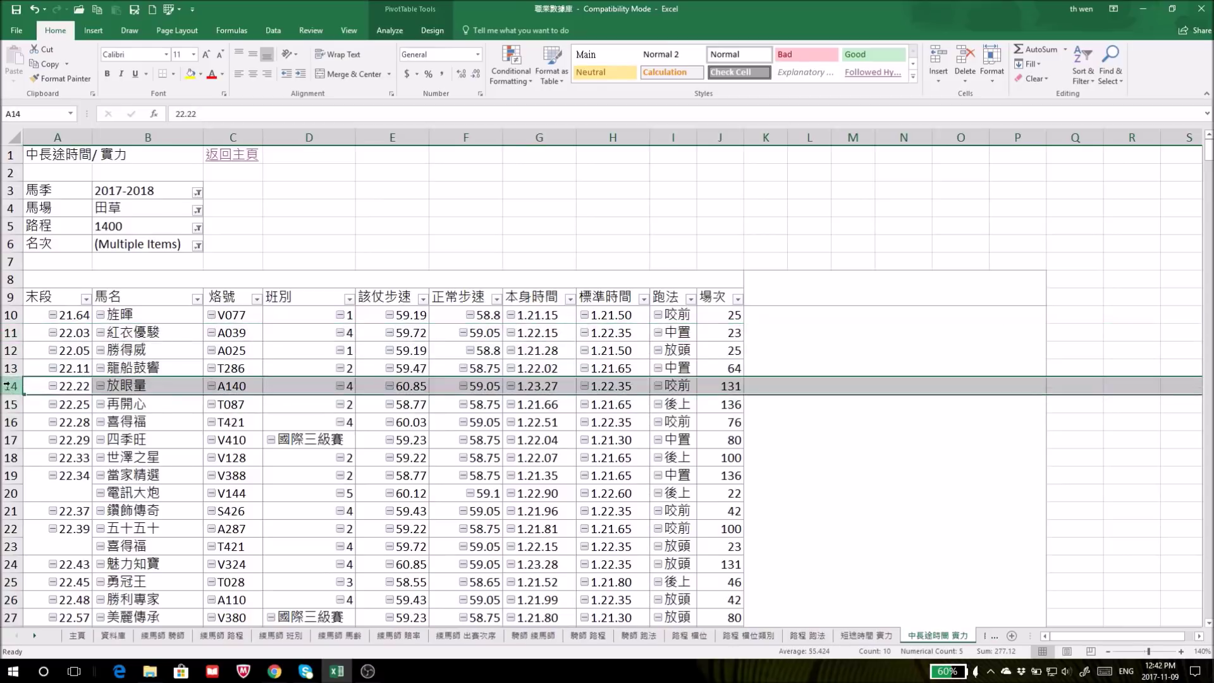
pyautogui.click(13, 421)
pyautogui.click(7, 332)
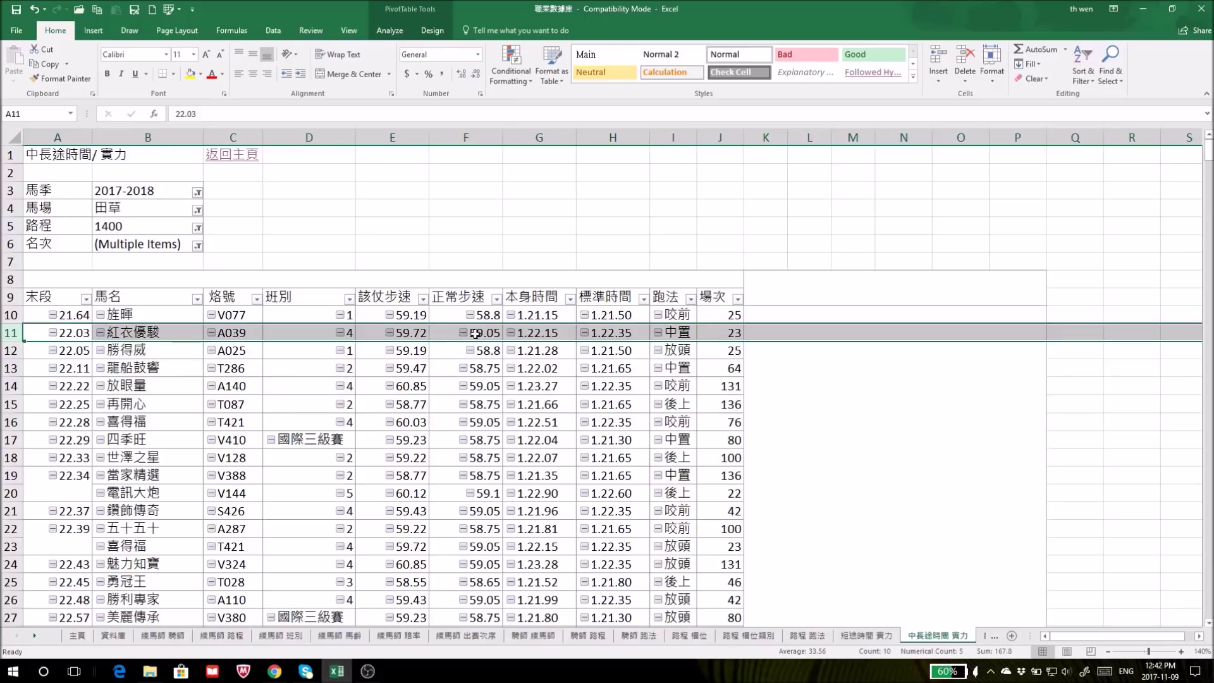
pyautogui.click(550, 333)
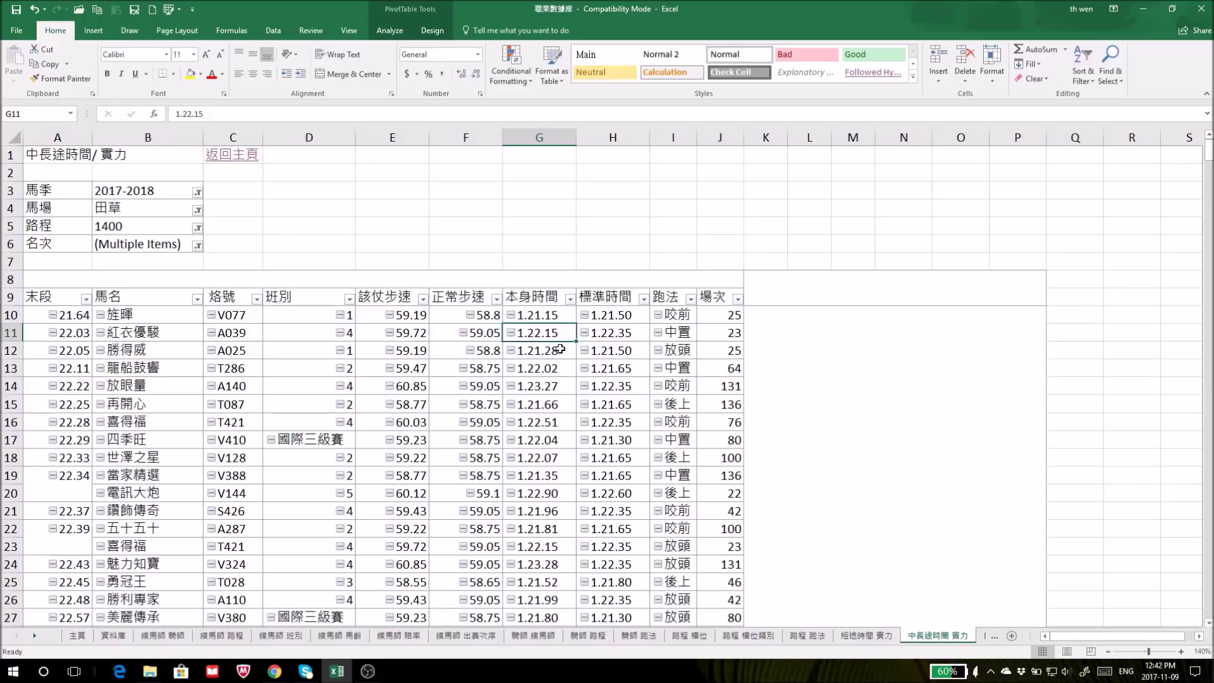
# Step: Compare 紅衣優駿's 本身時間 in row 11 with its own 標準時間 and the class 3 標準時間 in row 25
pyautogui.click(622, 334)
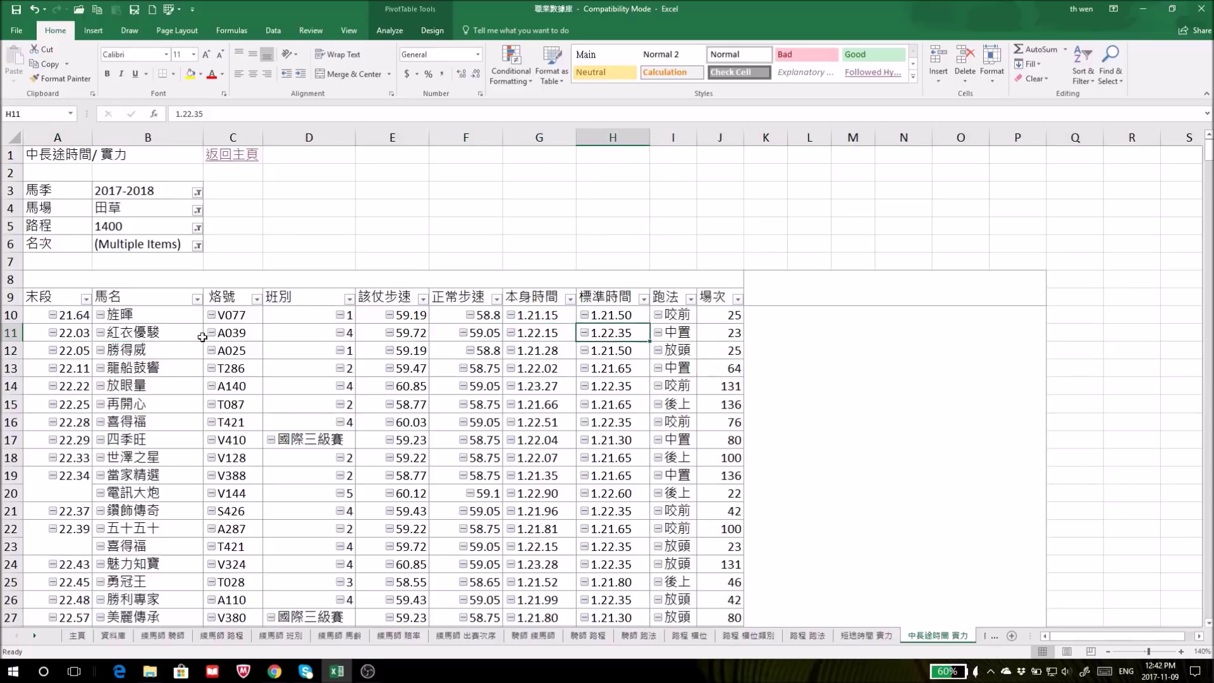
pyautogui.click(3, 333)
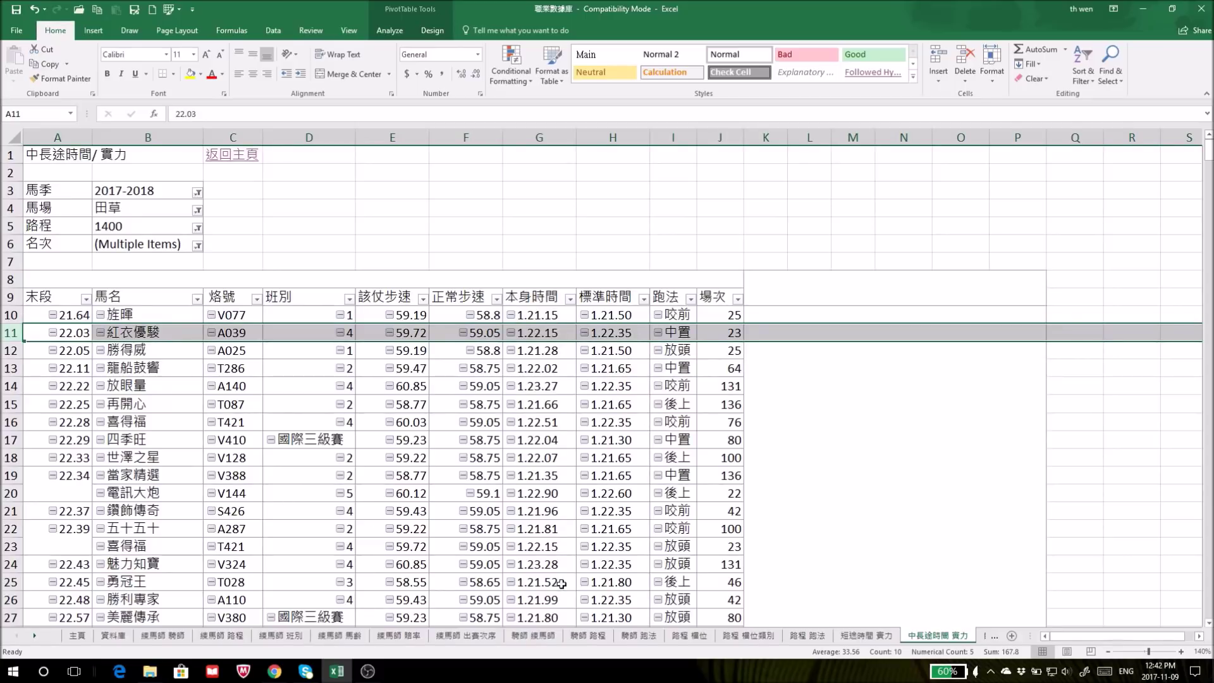
pyautogui.click(622, 582)
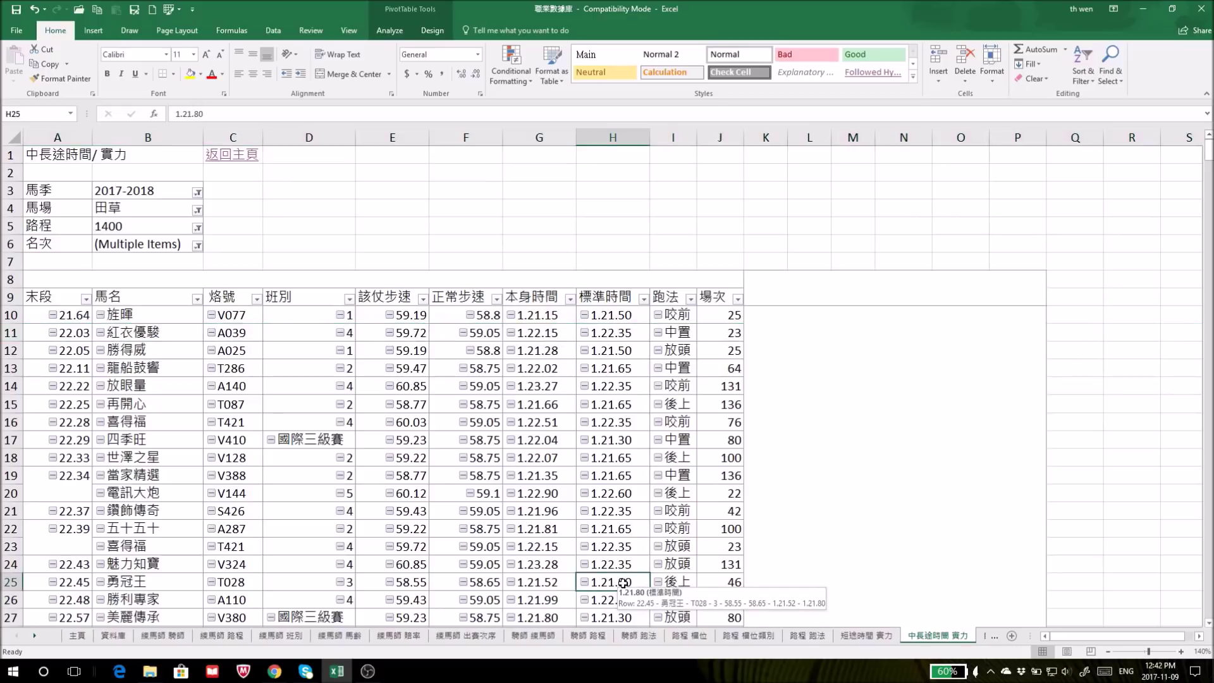
pyautogui.click(552, 332)
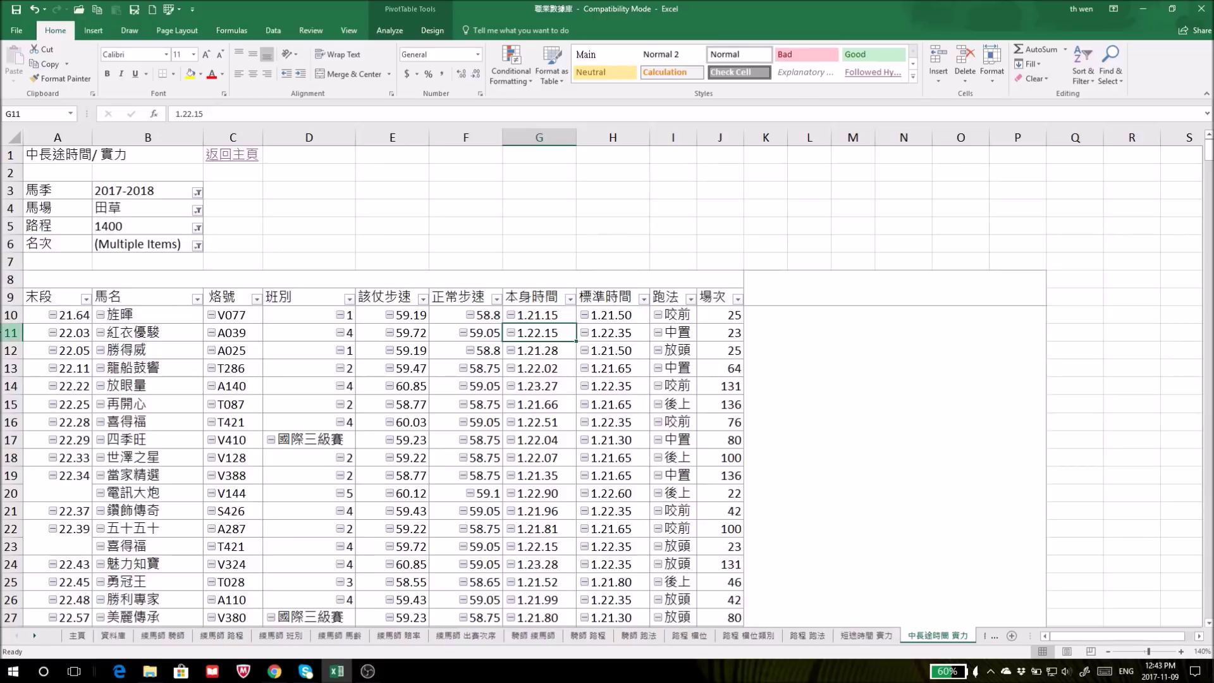
# Step: Filter the 資料庫 sheet by 烙號 equal to a039 to list 紅衣優駿's race records
pyautogui.click(5, 332)
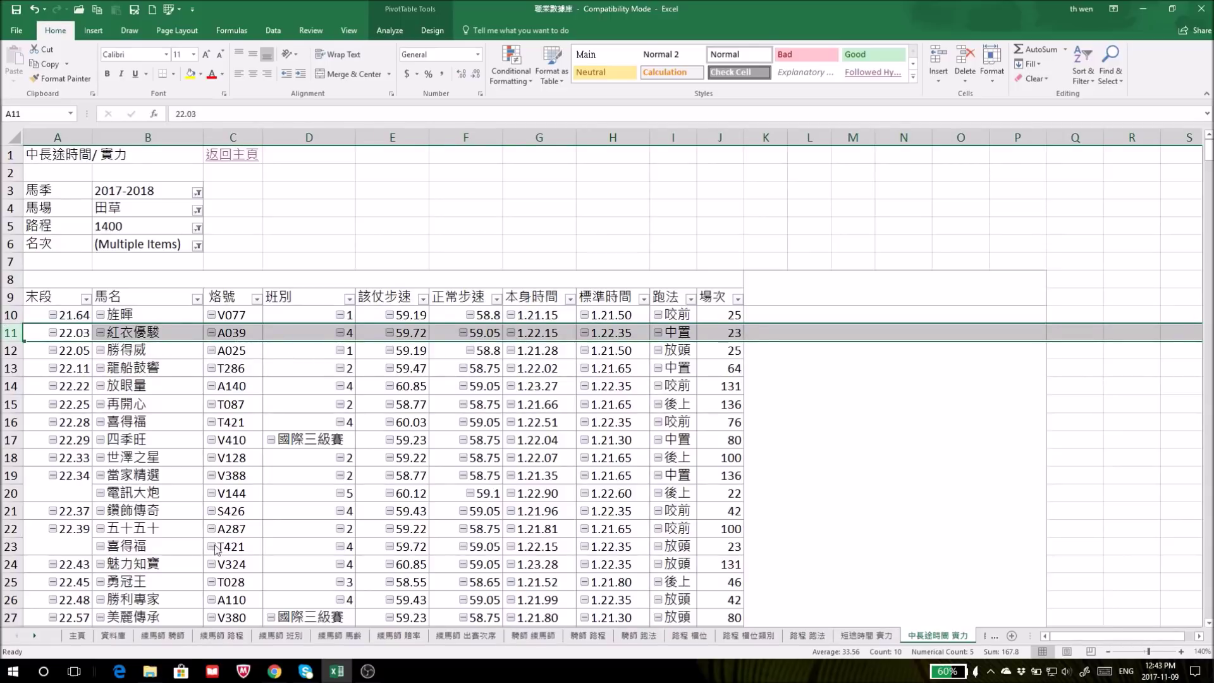
pyautogui.click(113, 635)
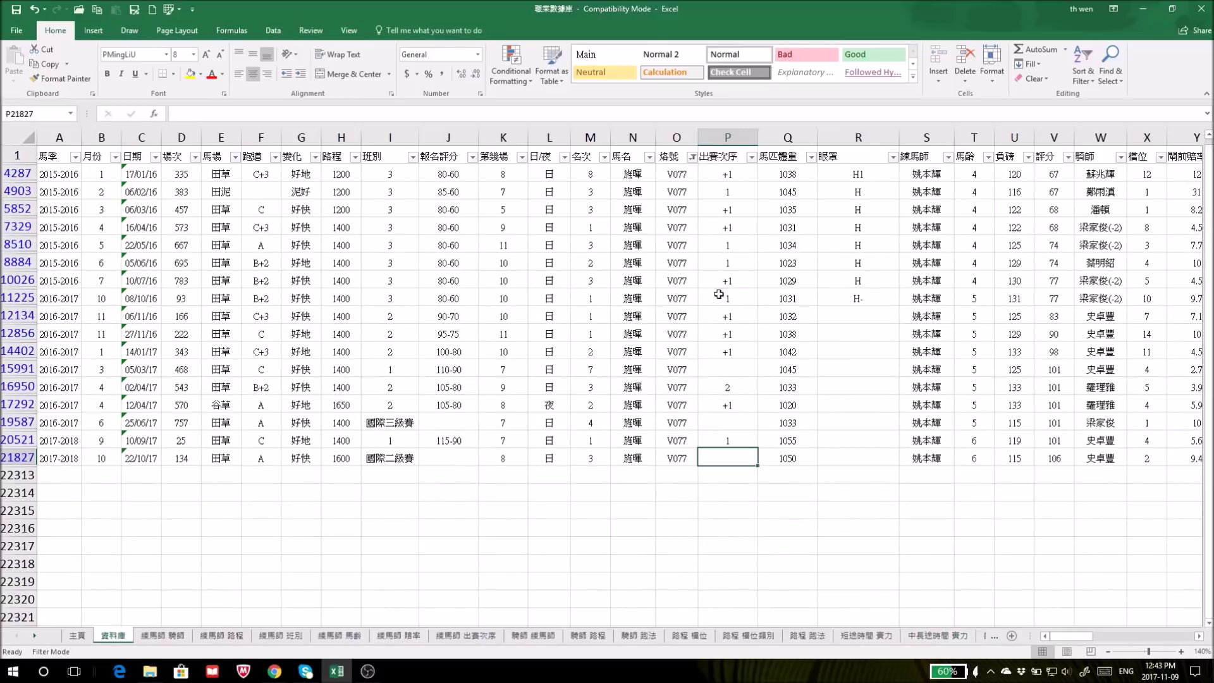
pyautogui.click(692, 157)
pyautogui.moveTo(605, 246)
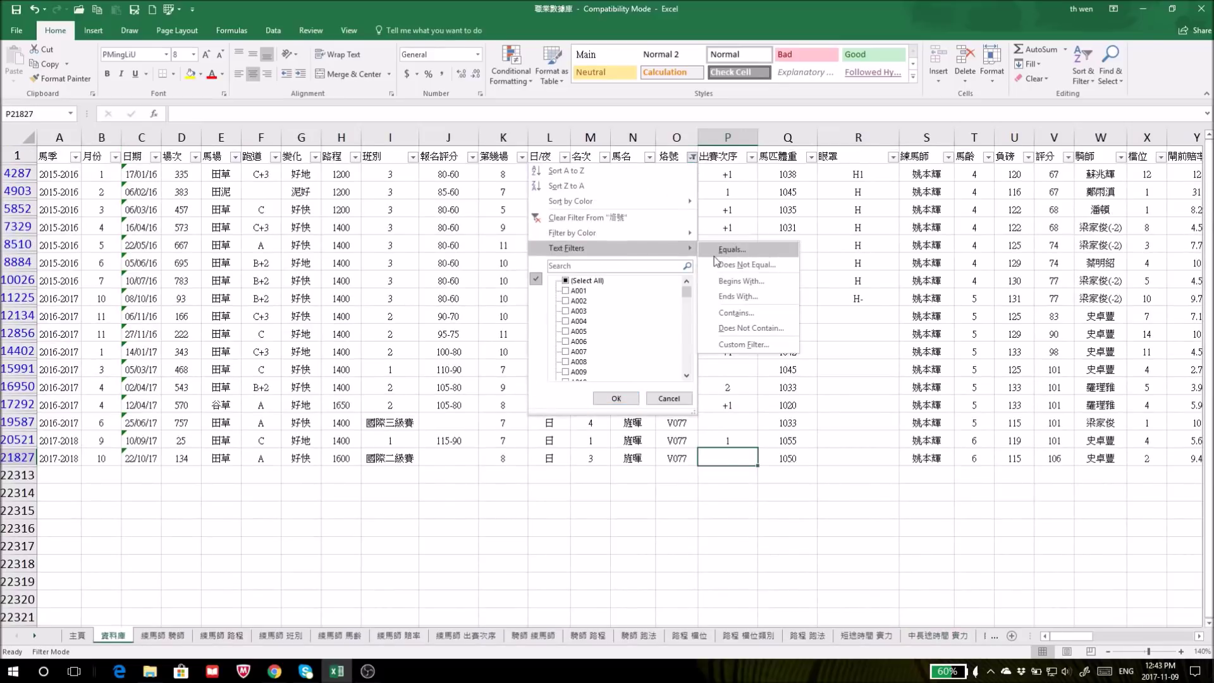
pyautogui.click(712, 254)
pyautogui.write('a039')
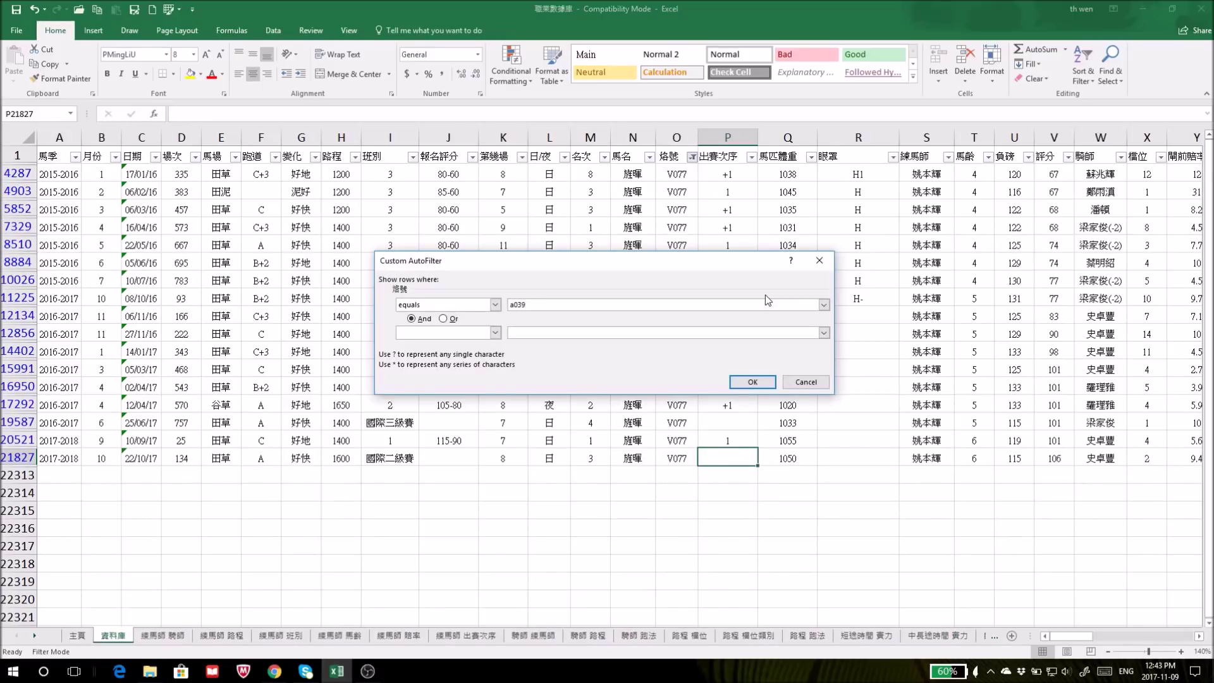
pyautogui.click(752, 382)
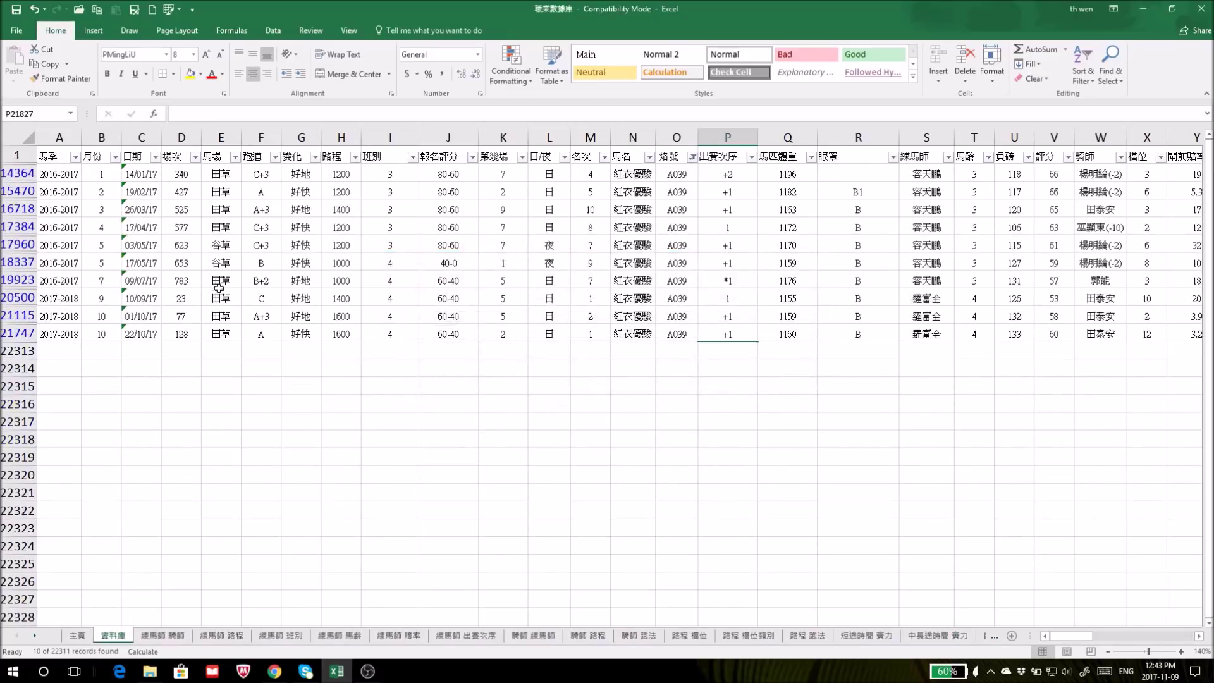
# Step: Match 紅衣優駿's 10/09/17 race in row 20500 with its row 11 entry on the 中長途時間 實力 sheet
pyautogui.click(10, 297)
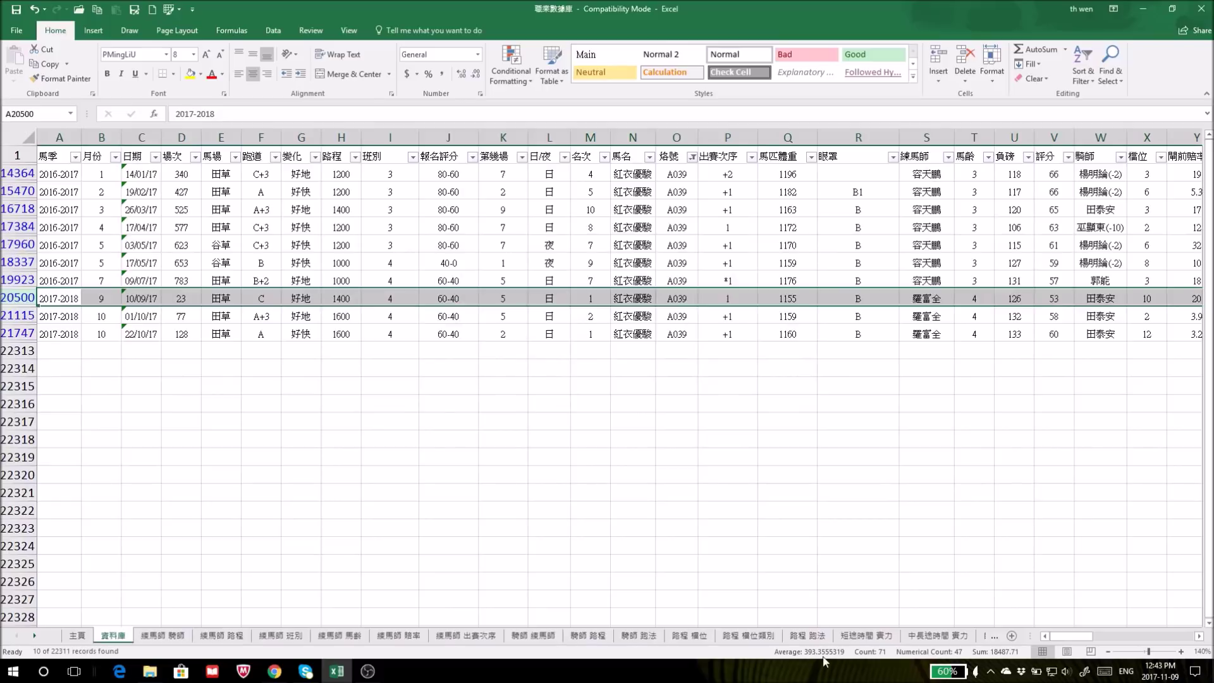
pyautogui.click(938, 635)
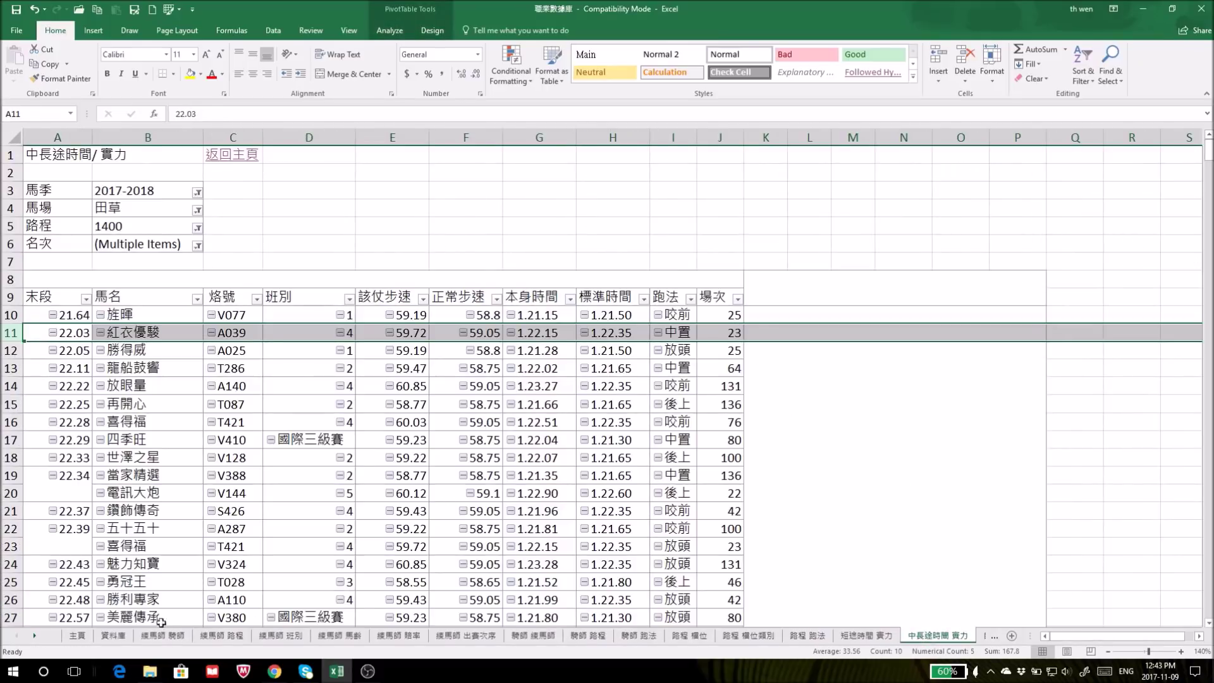
pyautogui.click(112, 636)
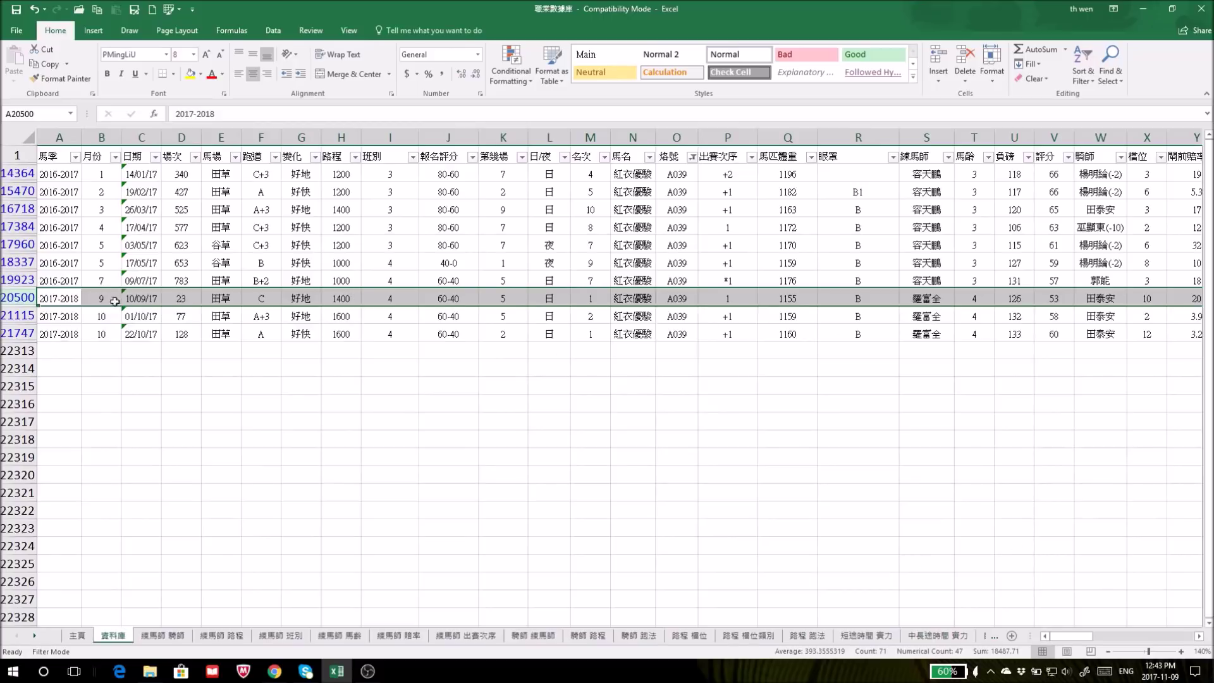
pyautogui.moveTo(1070, 636); pyautogui.dragTo(1005, 642)
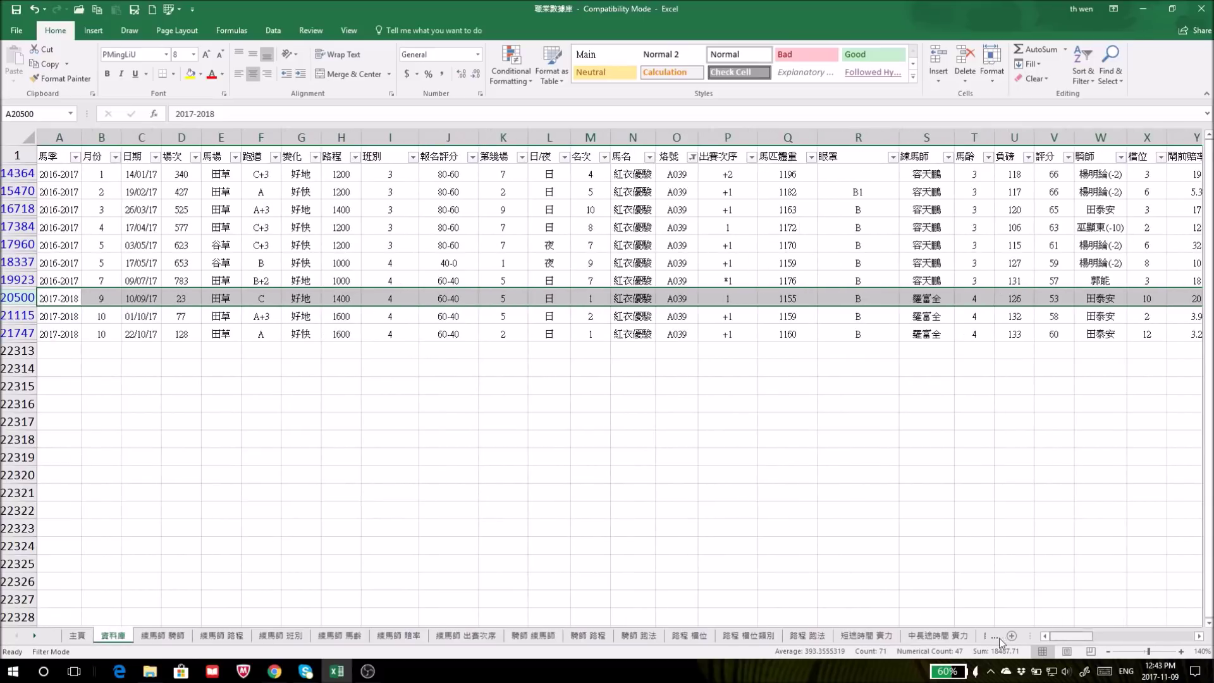
# Step: Examine 紅衣優駿's 1600 m race of 01/10/17 in row 21115 of 資料庫
pyautogui.click(396, 315)
pyautogui.moveTo(10, 315)
pyautogui.mouseDown()
pyautogui.moveTo(9, 334)
pyautogui.moveTo(9, 316)
pyautogui.mouseUp()
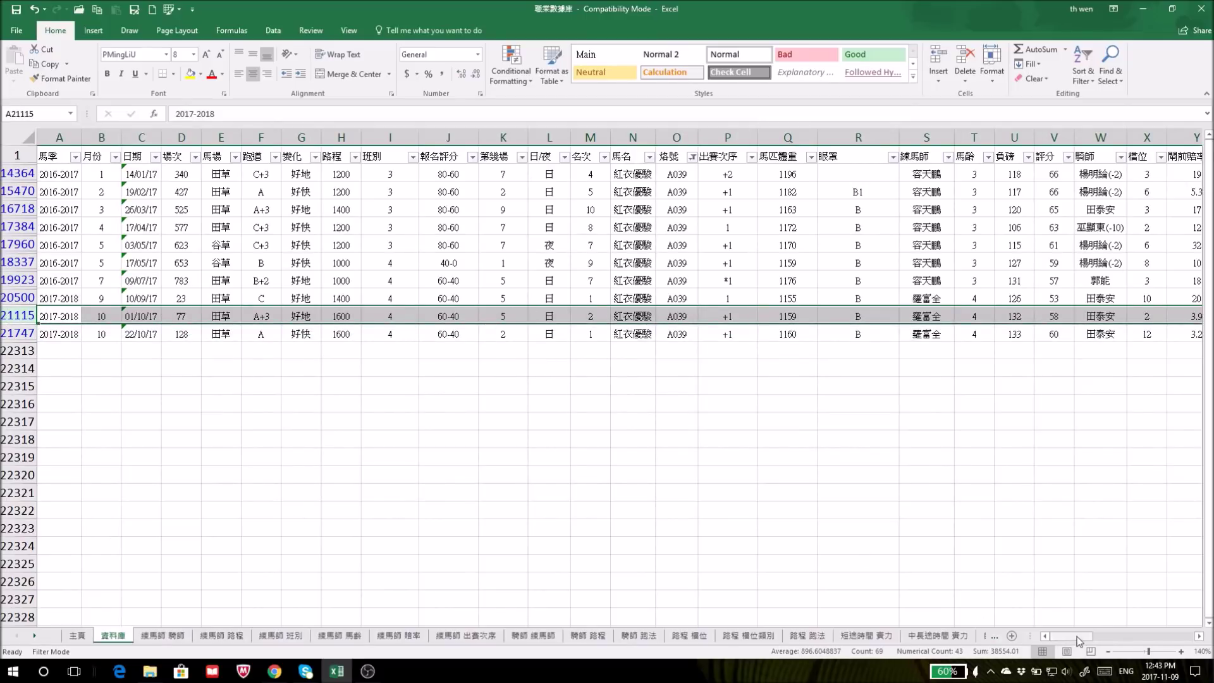
pyautogui.moveTo(1075, 636); pyautogui.dragTo(1079, 634)
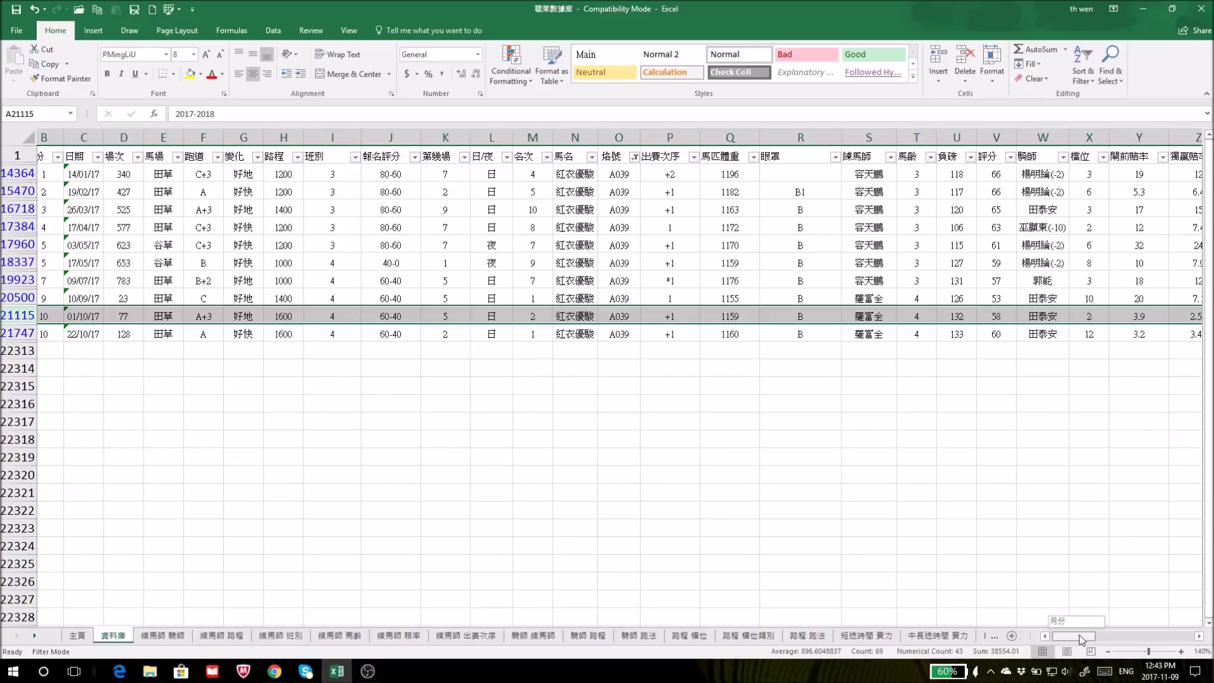
pyautogui.moveTo(1079, 635)
pyautogui.mouseDown()
pyautogui.moveTo(1095, 635)
pyautogui.moveTo(1076, 635)
pyautogui.mouseUp()
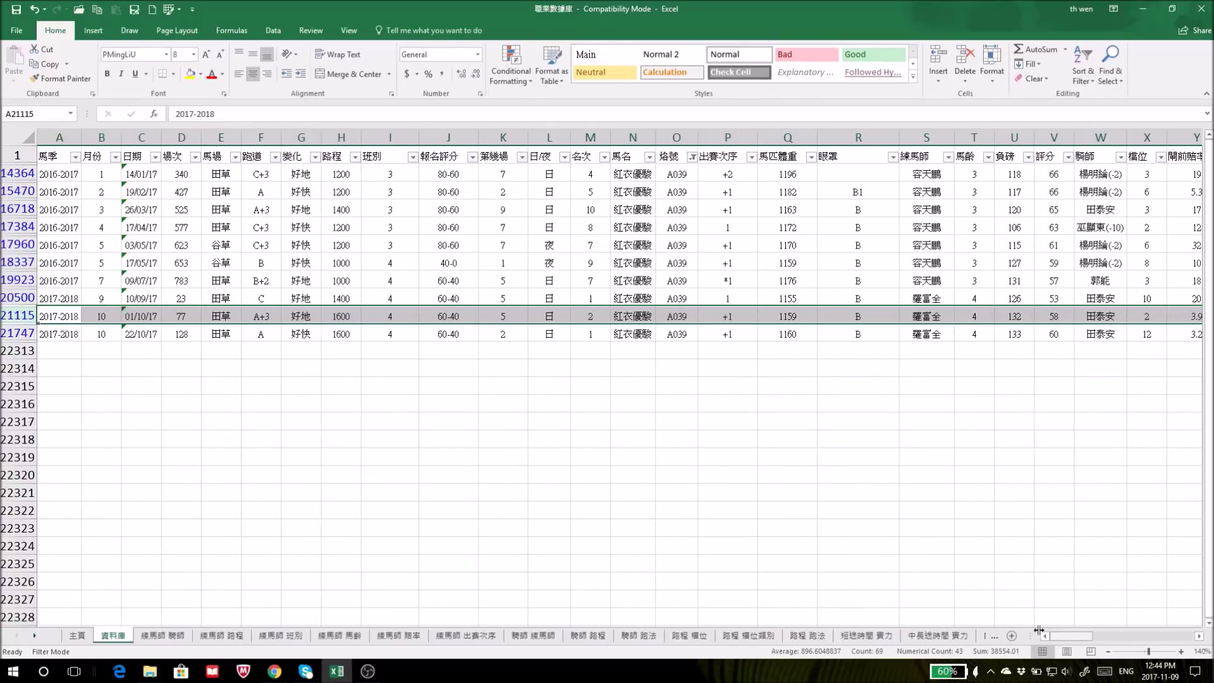
# Step: Check the 距頭馬 winning margin of the 1400 m race in row 20500
pyautogui.click(18, 297)
pyautogui.moveTo(1075, 636); pyautogui.dragTo(1099, 636)
pyautogui.click(640, 296)
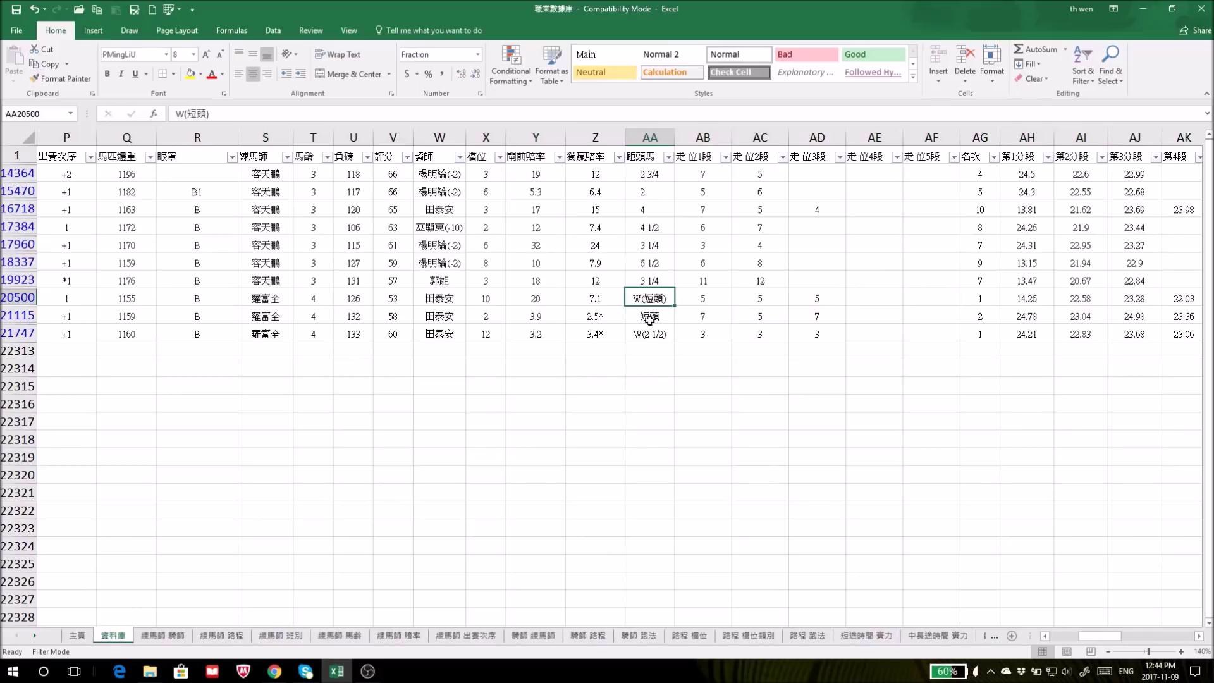
# Step: Check the 閘前賠率 and 獨贏賠率 of the 01/10/17 race in row 21115
pyautogui.click(7, 314)
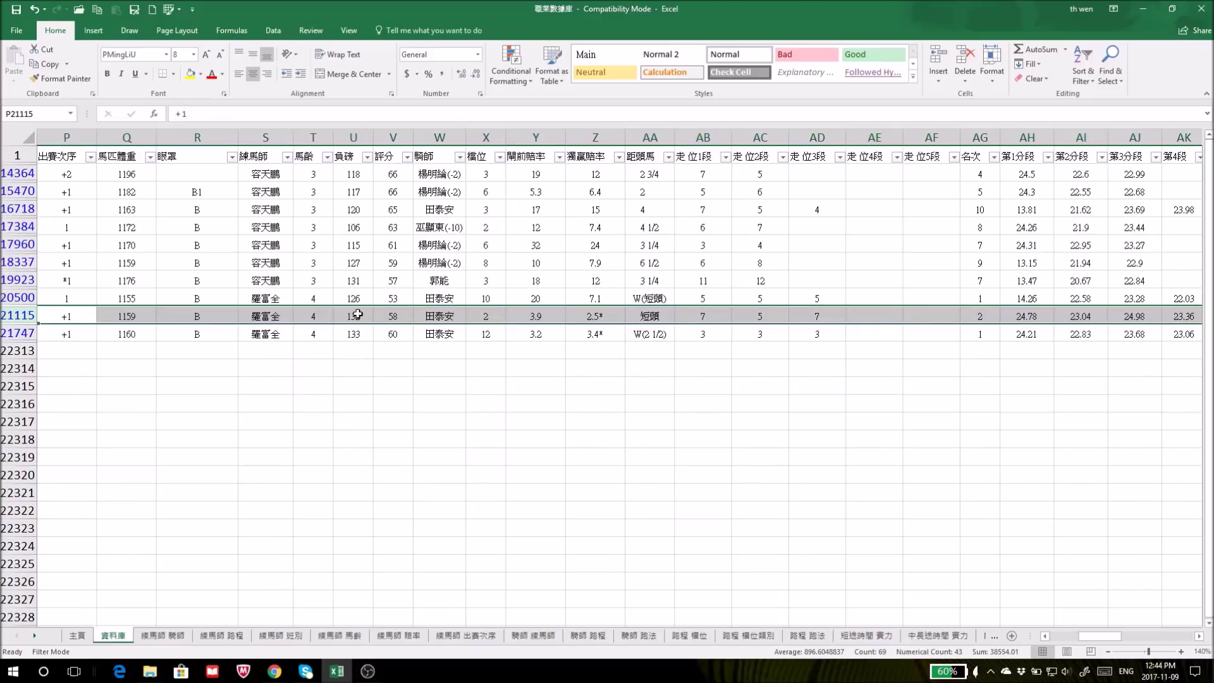
pyautogui.click(551, 318)
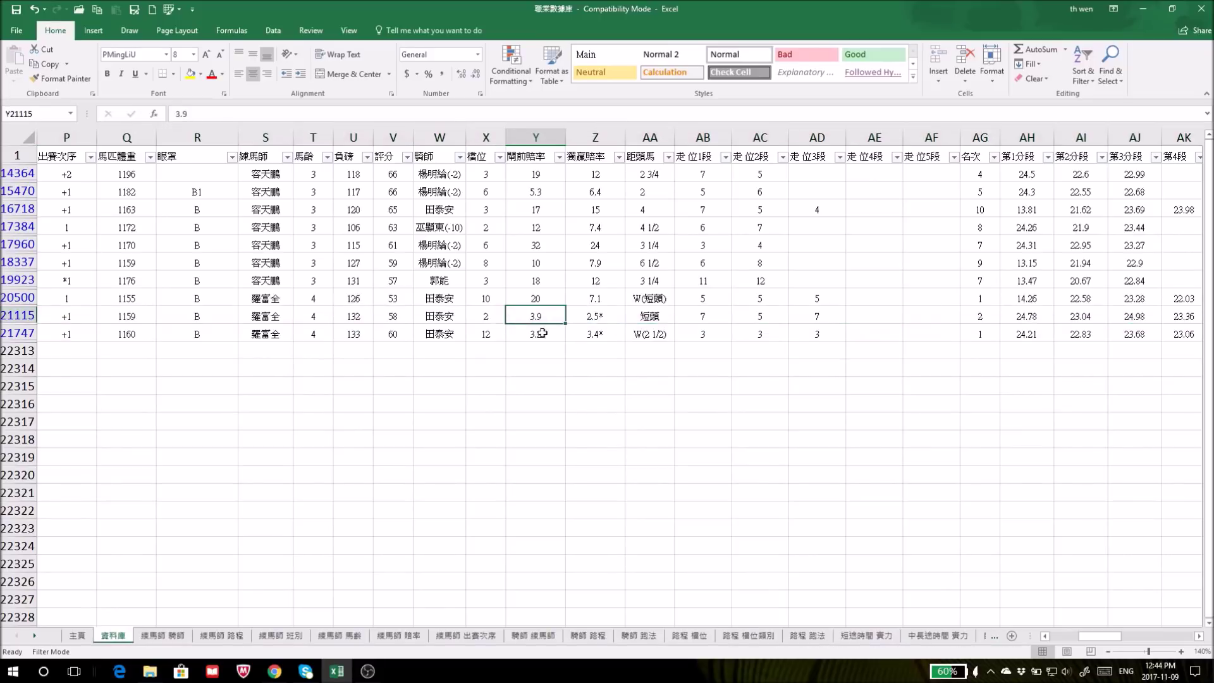
pyautogui.click(595, 316)
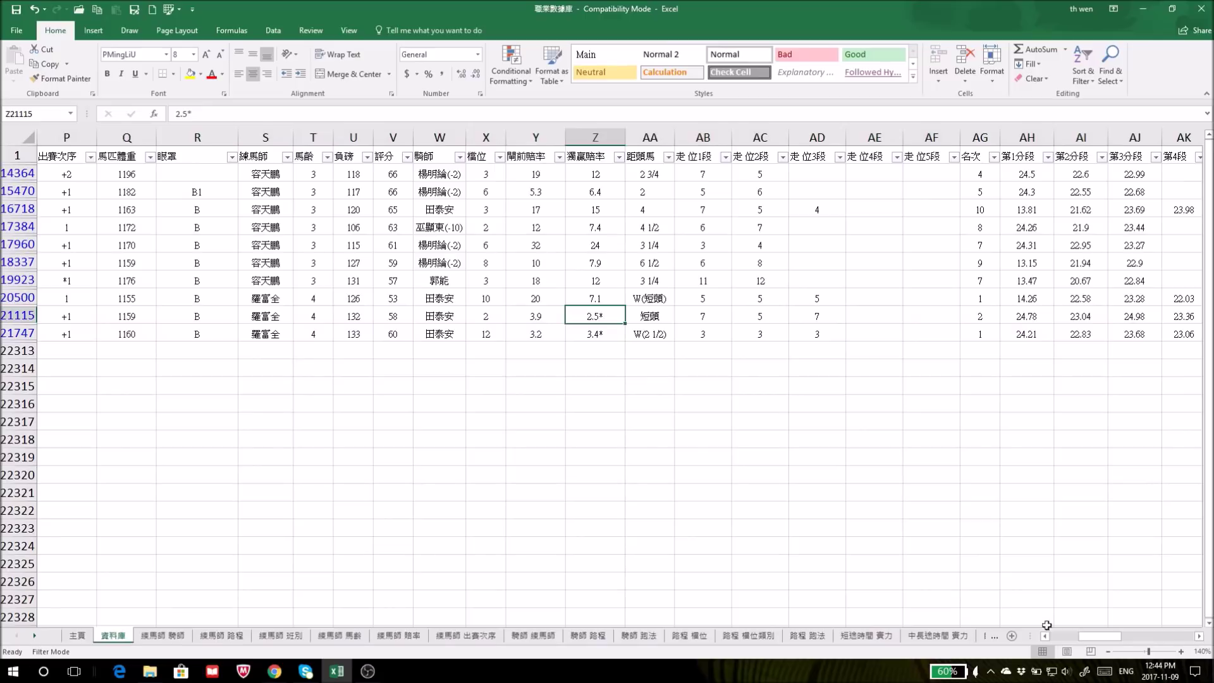
pyautogui.moveTo(1097, 636); pyautogui.dragTo(1076, 636)
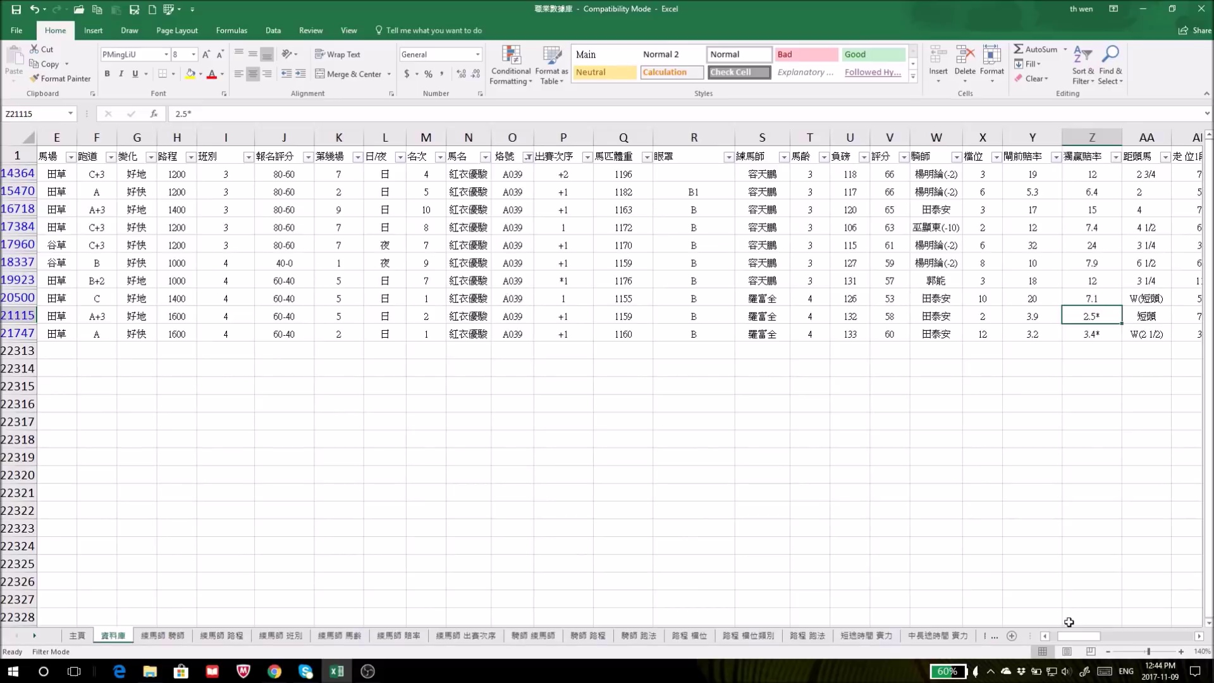
pyautogui.moveTo(1095, 636); pyautogui.dragTo(1099, 638)
pyautogui.moveTo(1101, 638); pyautogui.dragTo(1067, 638)
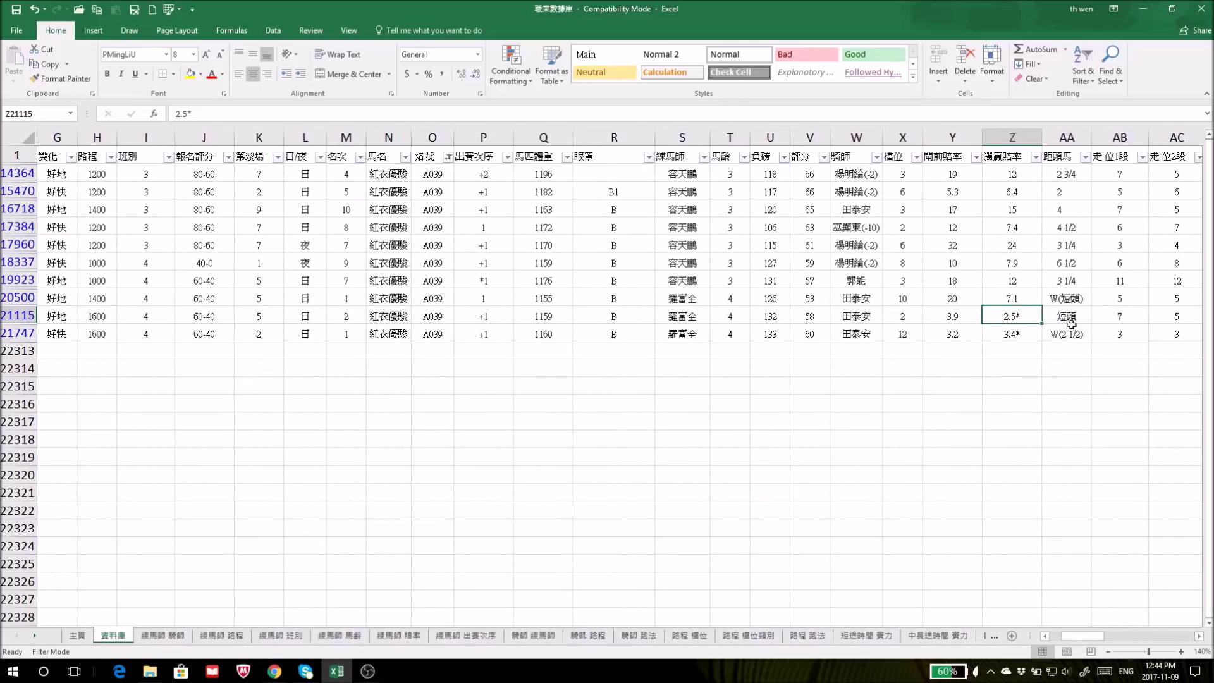
# Step: Examine the 距頭馬, 負磅 and 獨贏賠率 of the 22/10/17 race in row 21747
pyautogui.click(3, 331)
pyautogui.click(1063, 333)
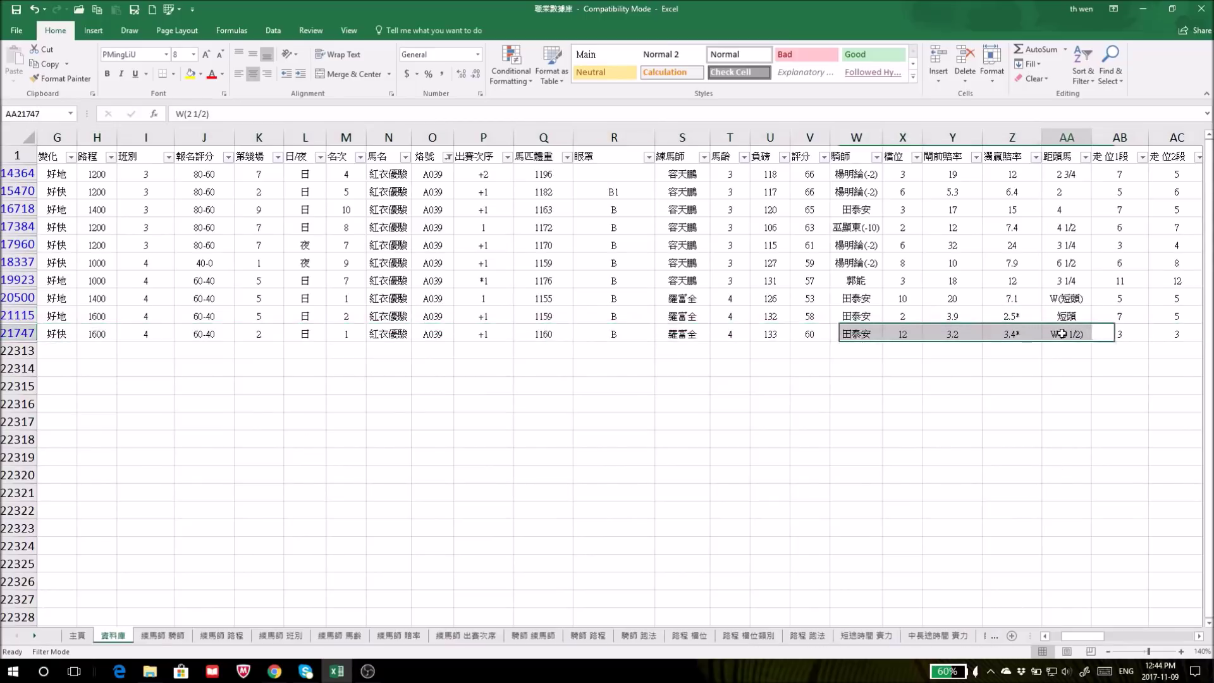
pyautogui.moveTo(1079, 637); pyautogui.dragTo(1083, 637)
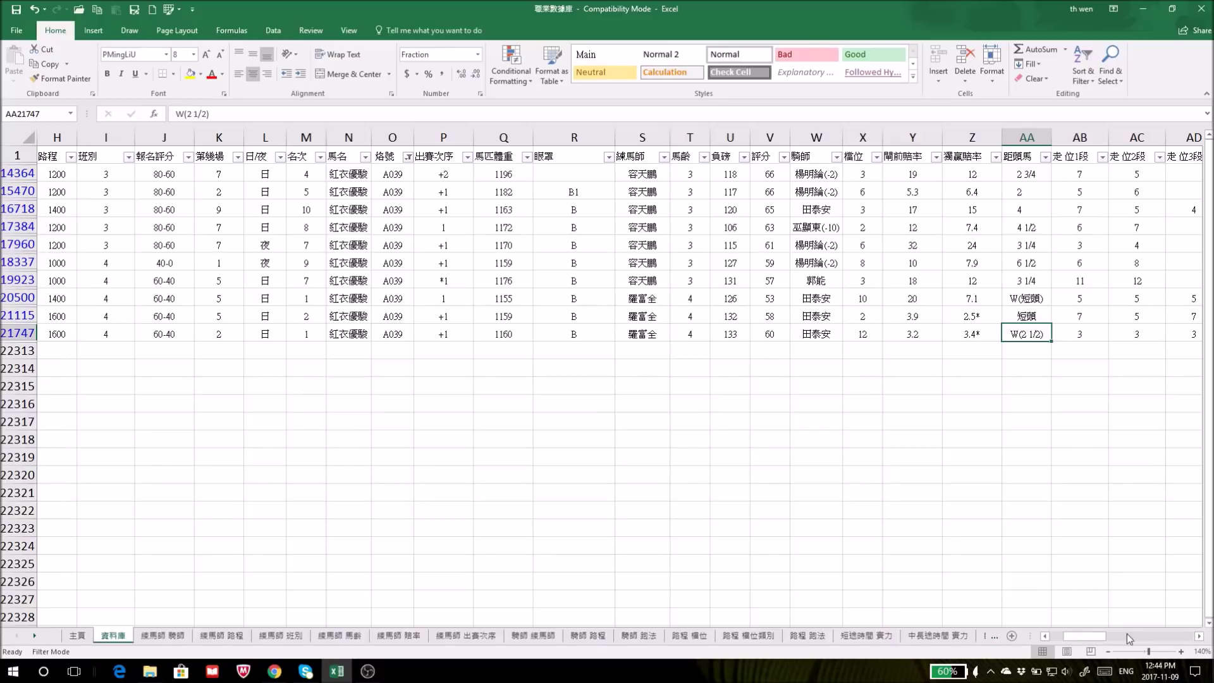
pyautogui.click(742, 335)
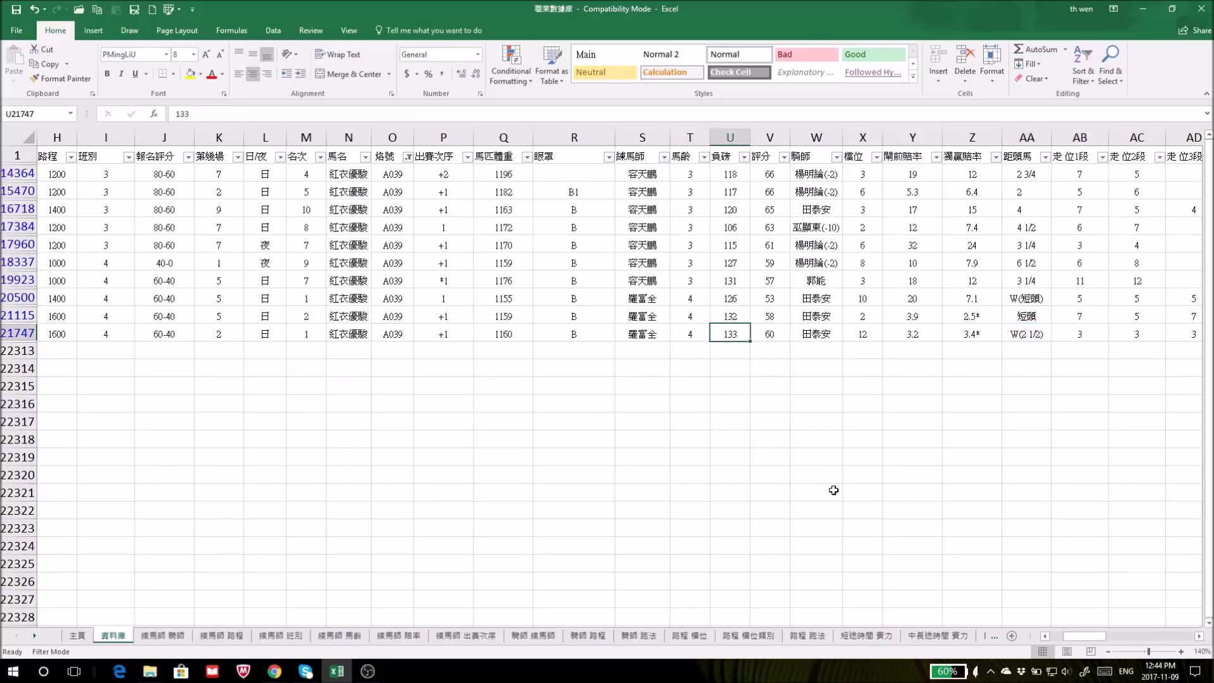
pyautogui.click(981, 337)
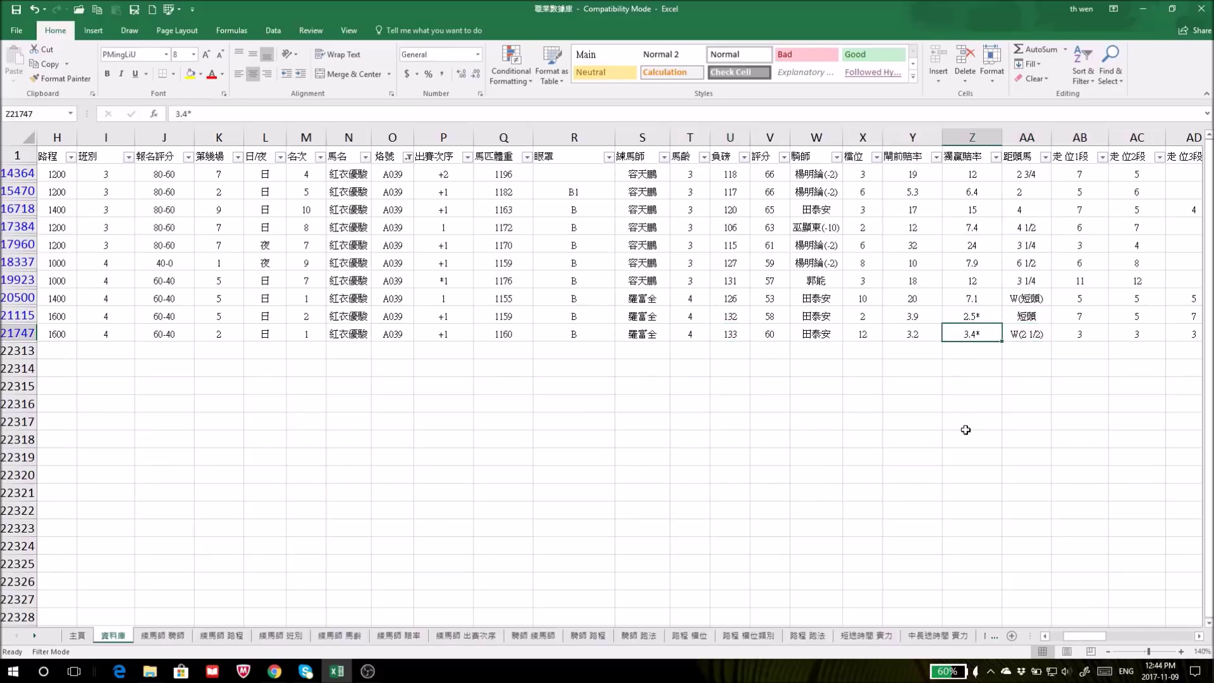
# Step: Compare the 負磅 of the race in row 21115 with the 獨贏賠率 of the race in row 21747
pyautogui.click(18, 315)
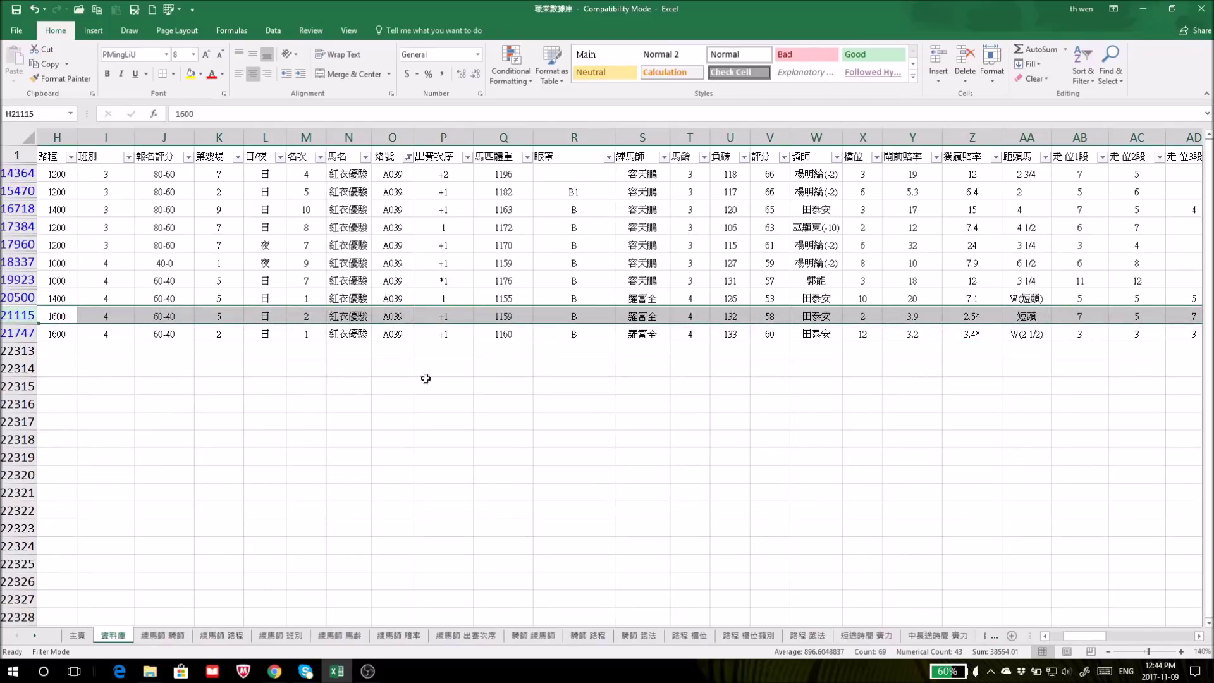
pyautogui.click(731, 315)
pyautogui.click(981, 336)
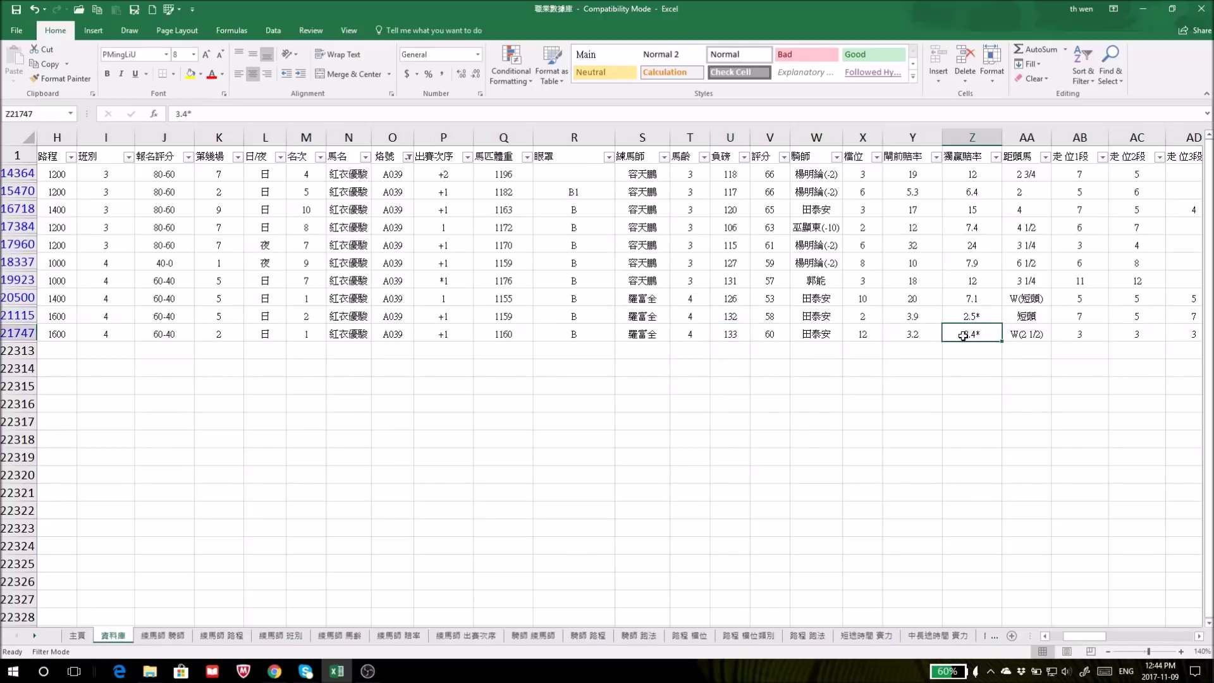
pyautogui.click(1003, 386)
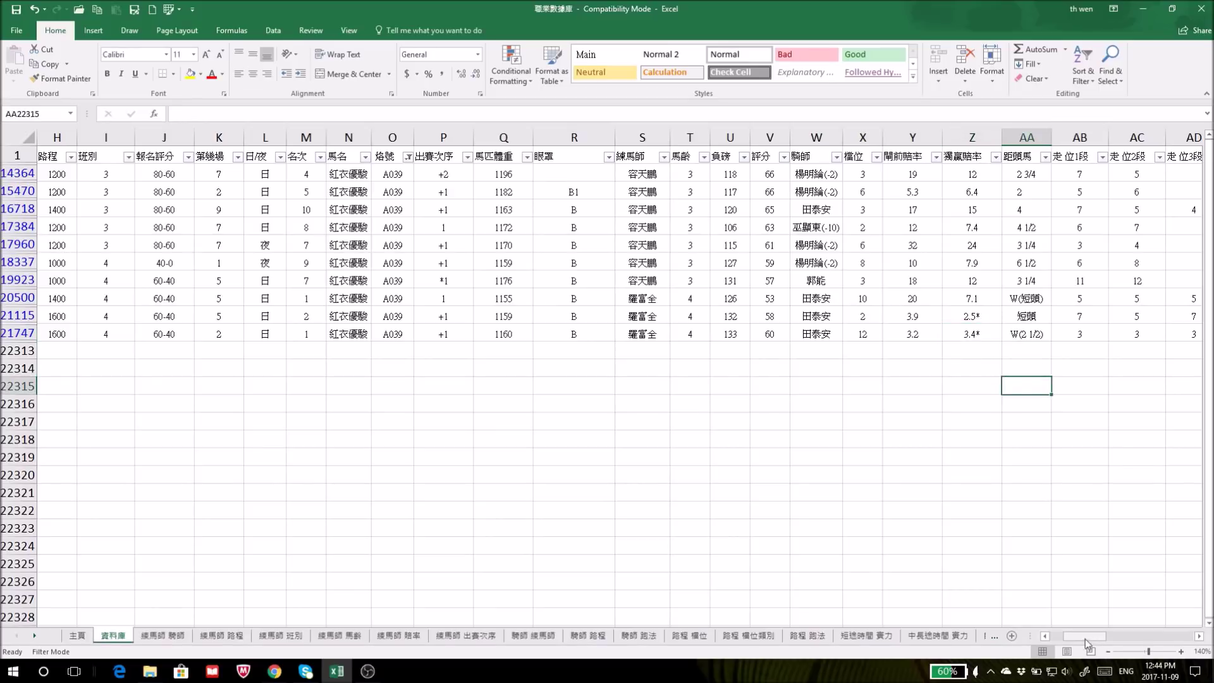
pyautogui.moveTo(1080, 635); pyautogui.dragTo(916, 644)
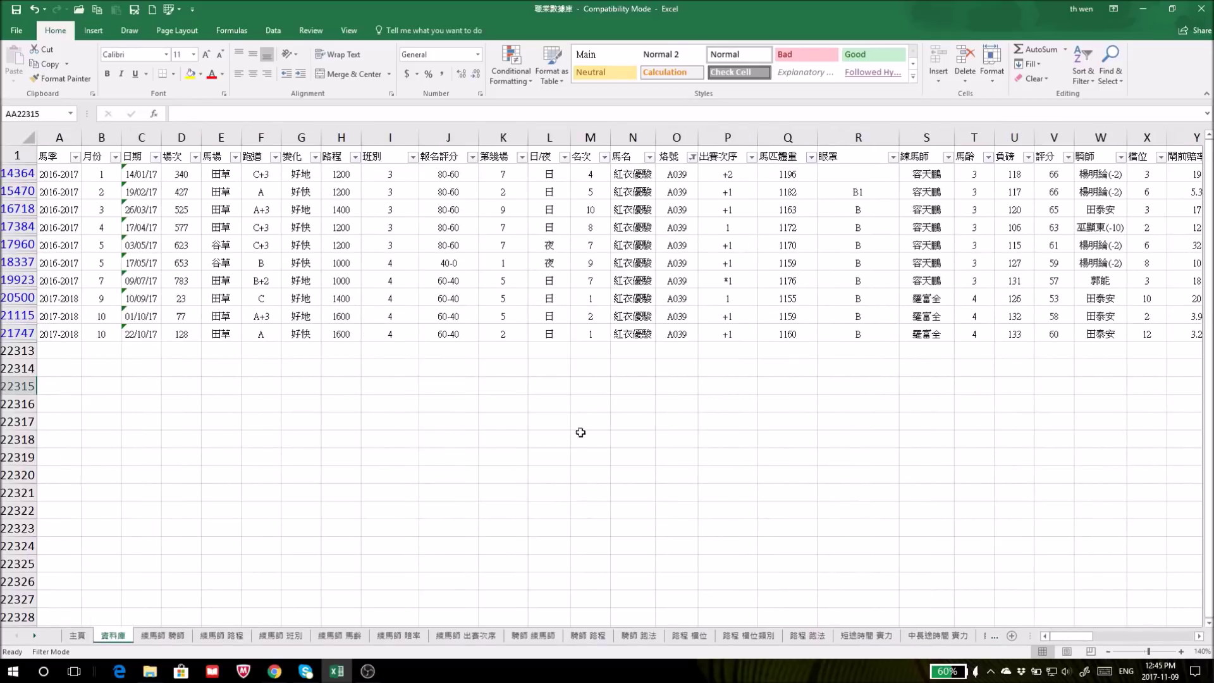
# Step: Recheck 紅衣優駿 on the 中長途時間 實力 sheet, and review its three 2017-2018 races in 資料庫 including the latest 名次
pyautogui.click(938, 635)
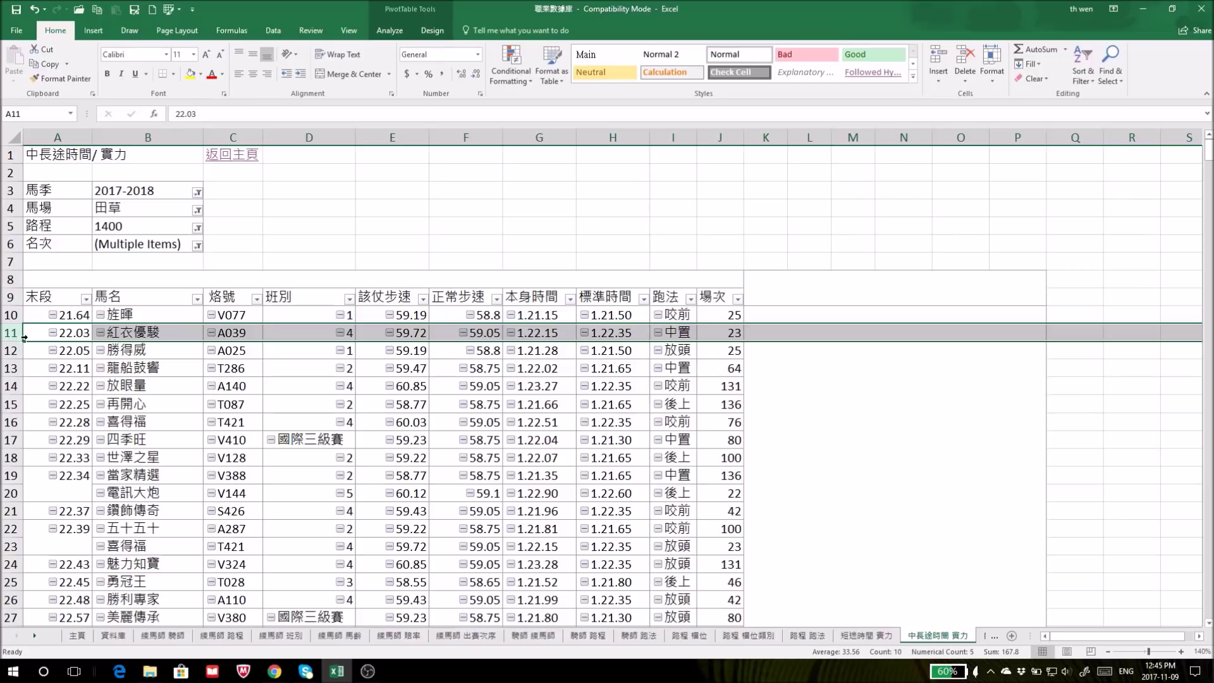
pyautogui.click(112, 637)
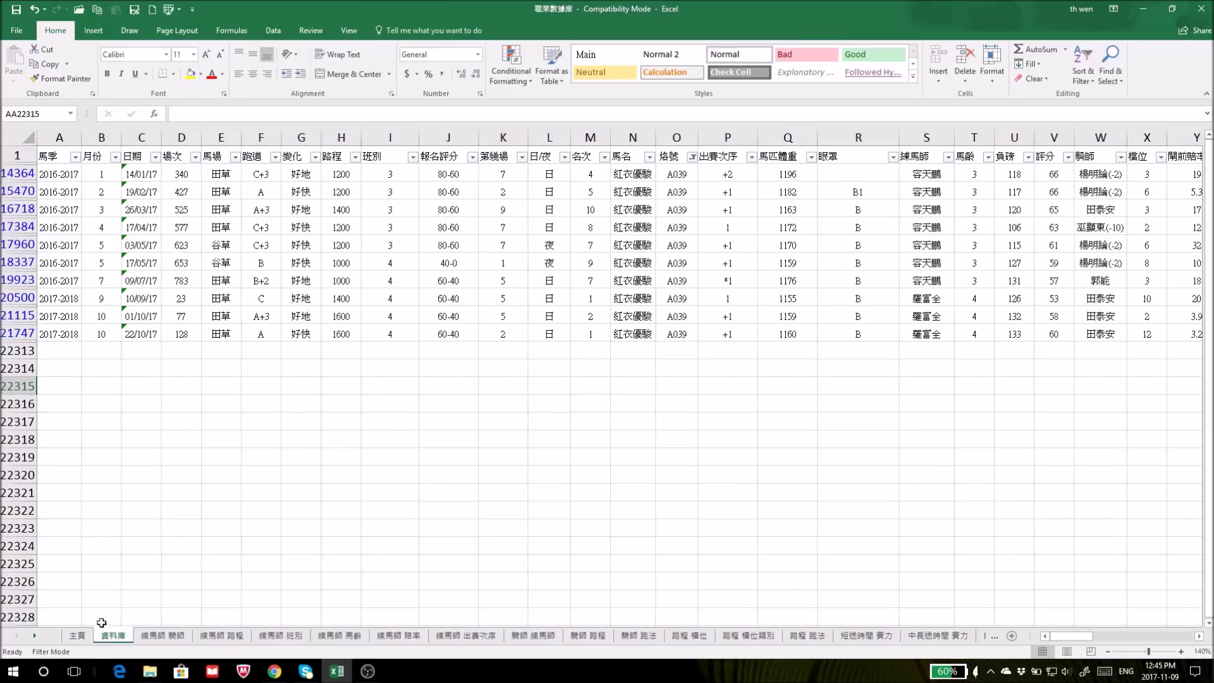
pyautogui.moveTo(1066, 640); pyautogui.dragTo(1075, 643)
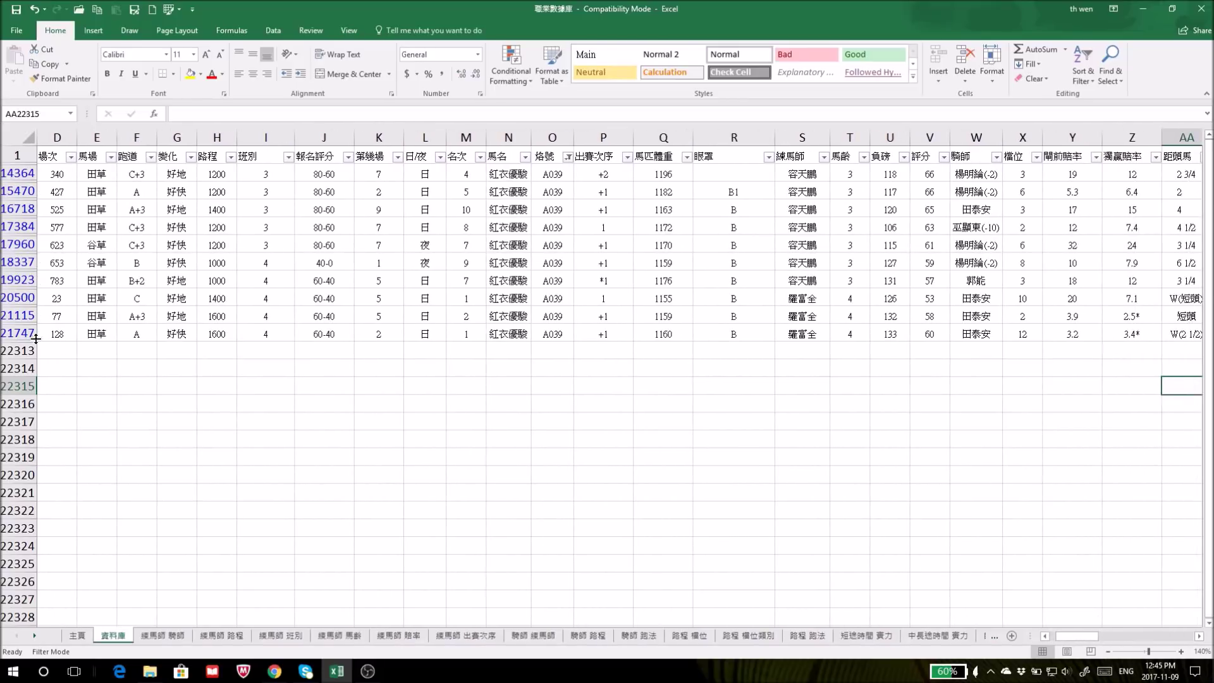
pyautogui.moveTo(29, 334); pyautogui.dragTo(34, 298)
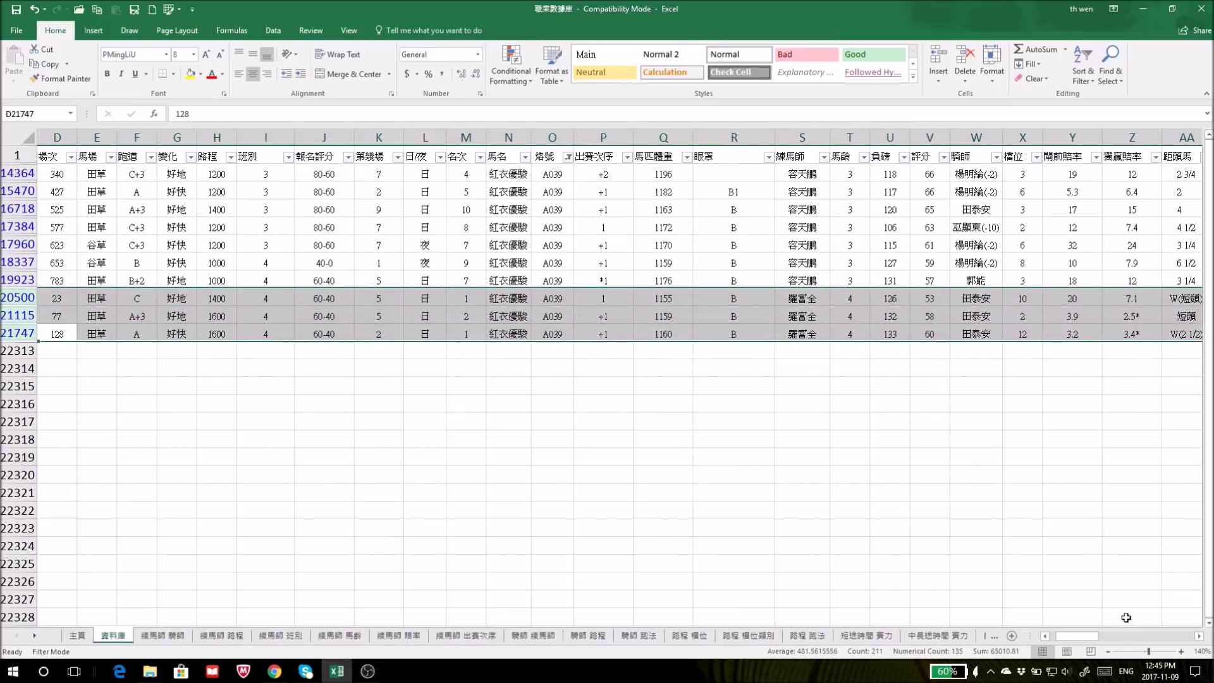
pyautogui.moveTo(1086, 638)
pyautogui.mouseDown()
pyautogui.moveTo(1109, 635)
pyautogui.moveTo(1075, 635)
pyautogui.mouseUp()
pyautogui.click(603, 334)
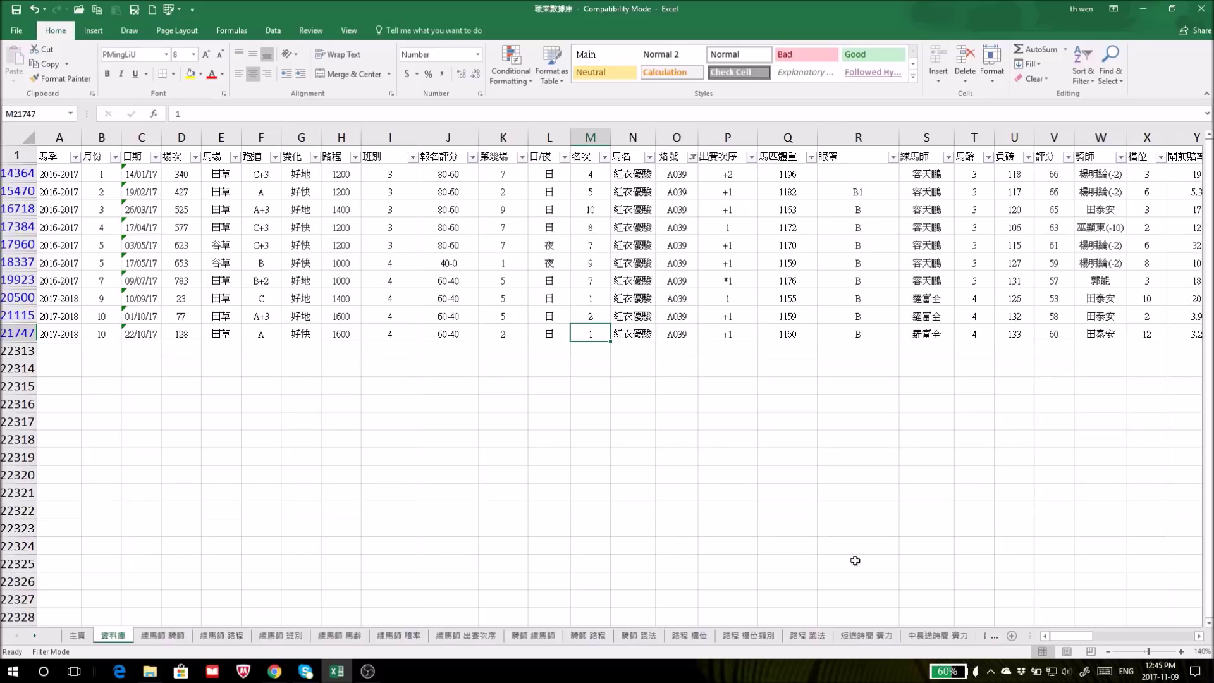
# Step: Compare the records of 勝得威 and 龍船鼓響 on the 中長途時間 實力 sheet, including their 本身時間
pyautogui.click(940, 636)
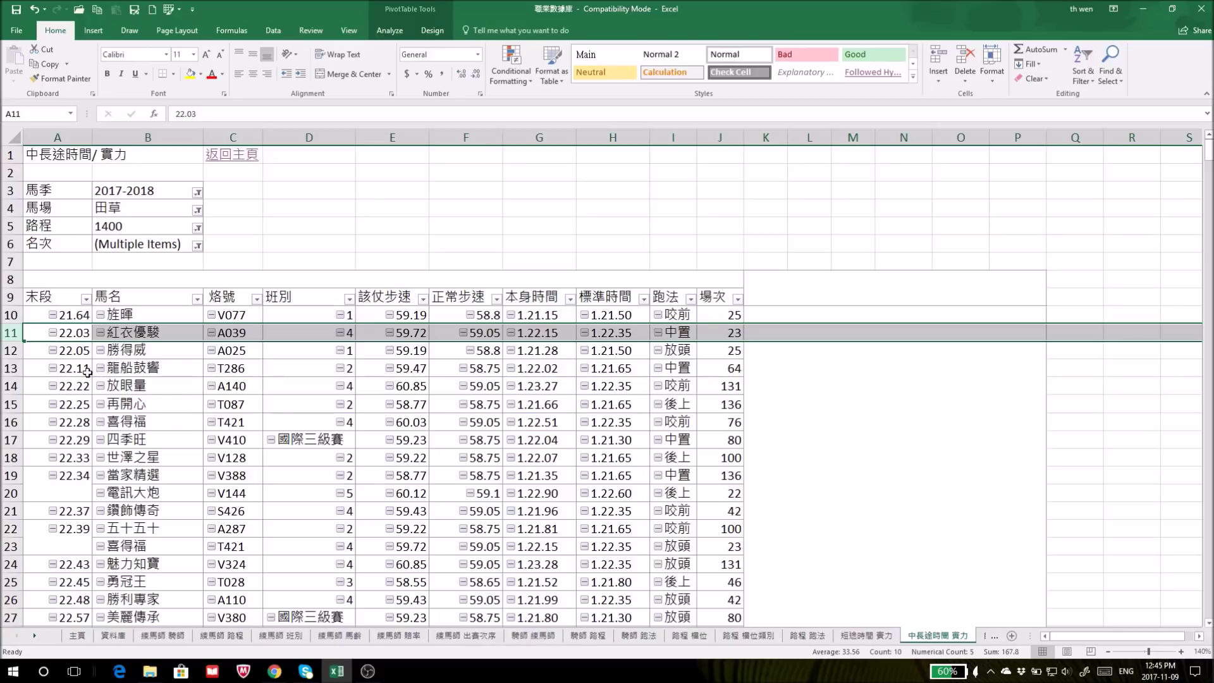
pyautogui.moveTo(10, 368); pyautogui.dragTo(12, 354)
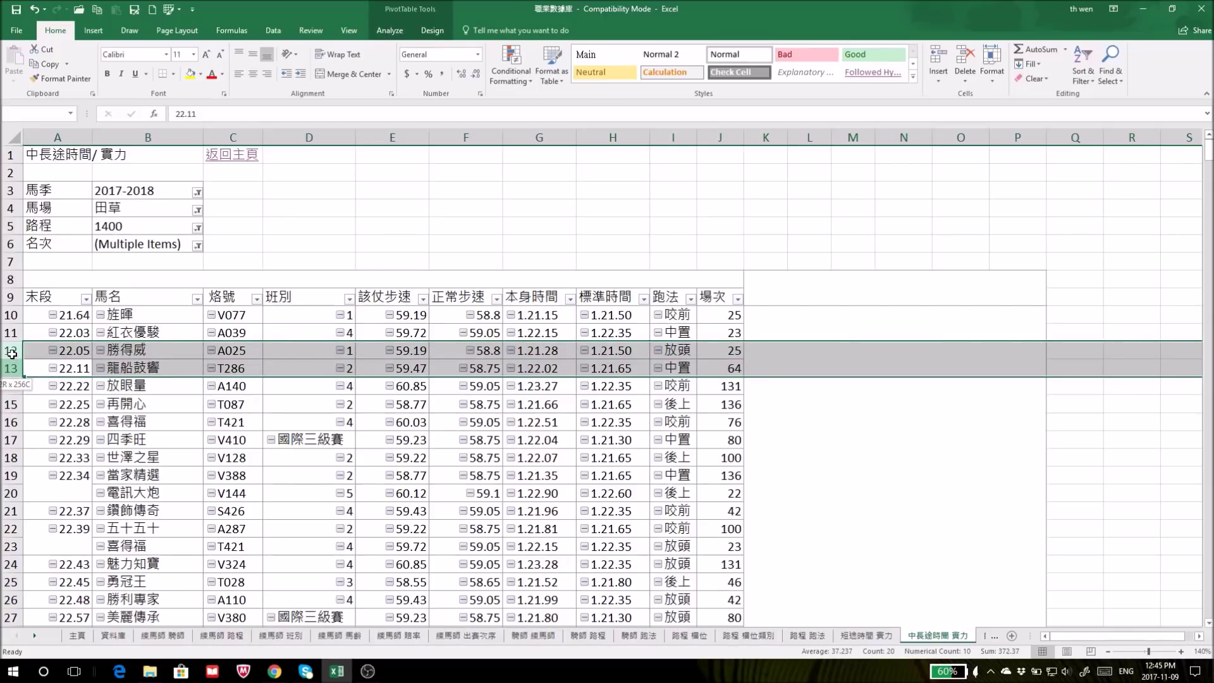
pyautogui.moveTo(12, 354); pyautogui.dragTo(12, 353)
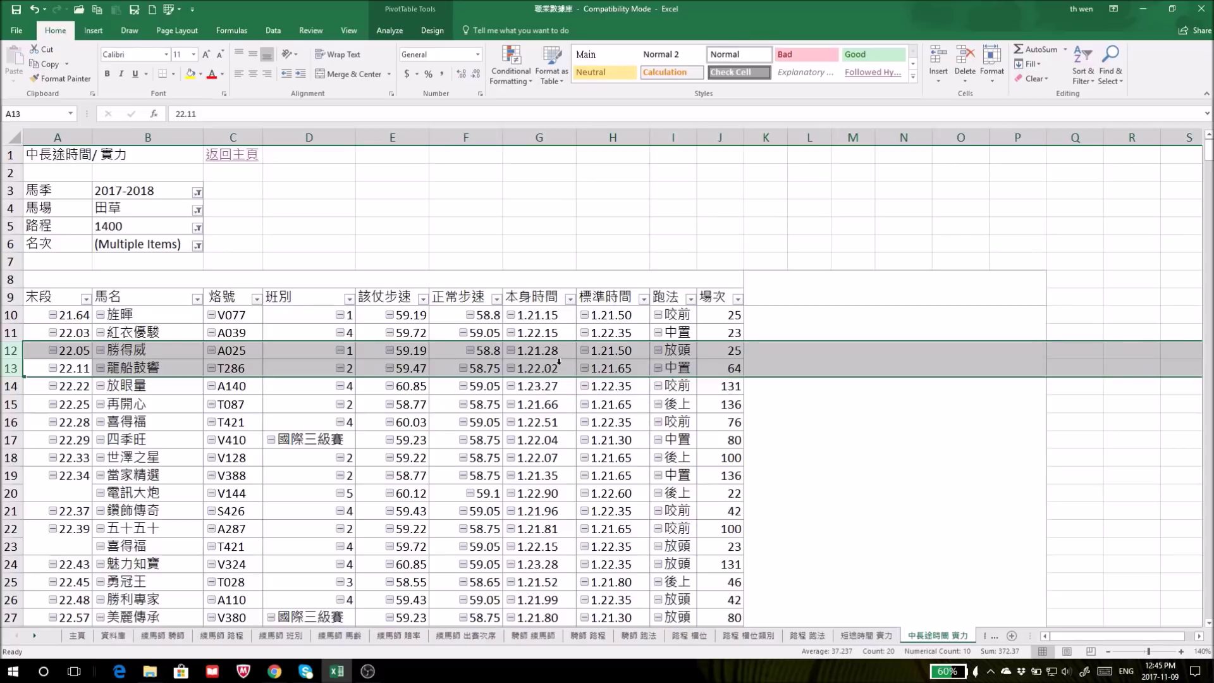
pyautogui.moveTo(554, 369)
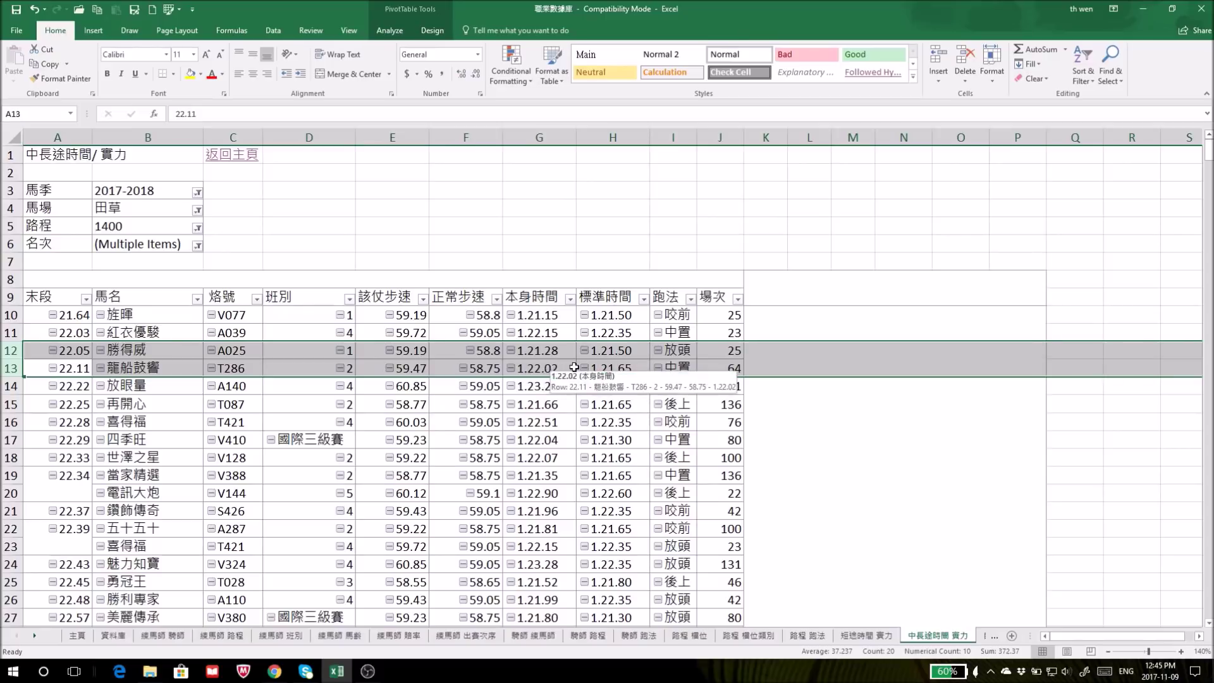
# Step: Examine 龍船鼓響's record in row 13, checking its 班別 and 烙號
pyautogui.click(10, 350)
pyautogui.click(10, 368)
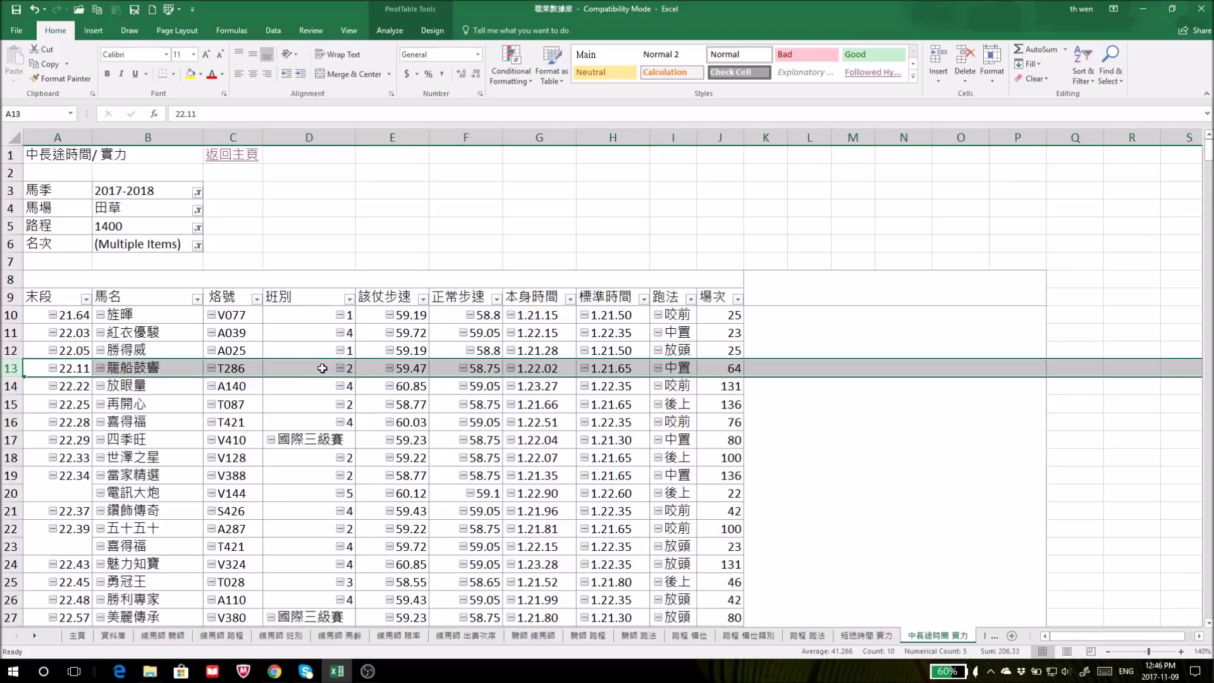
pyautogui.moveTo(322, 368)
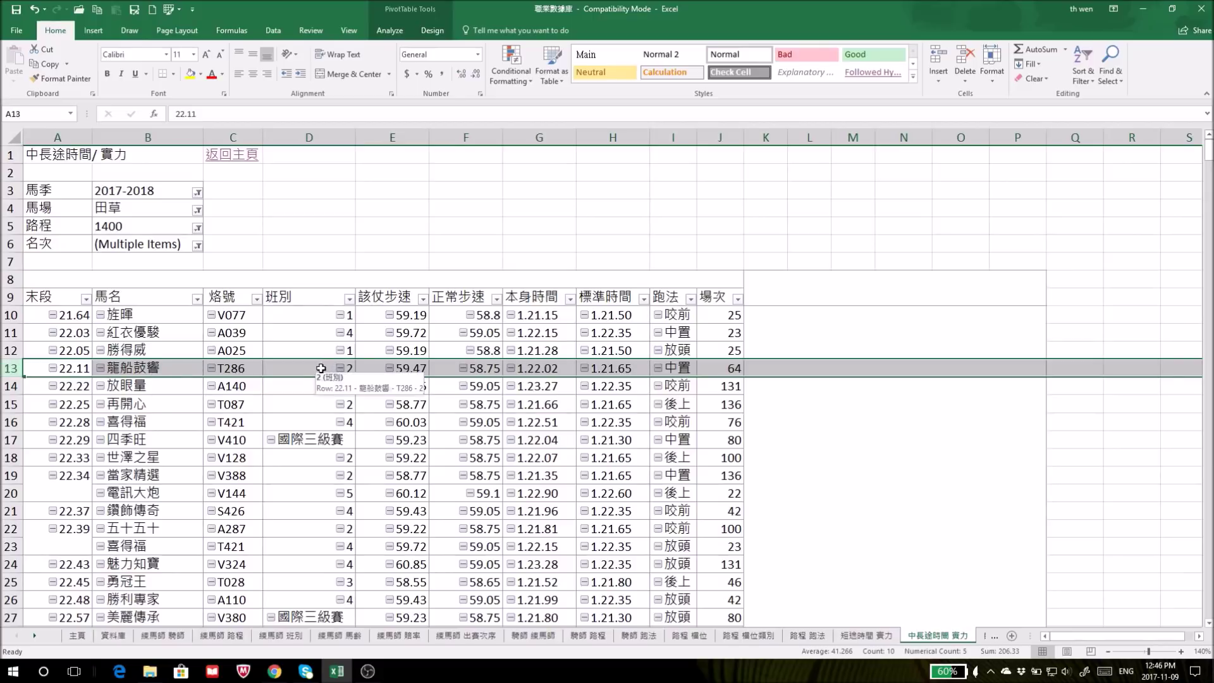
pyautogui.click(7, 368)
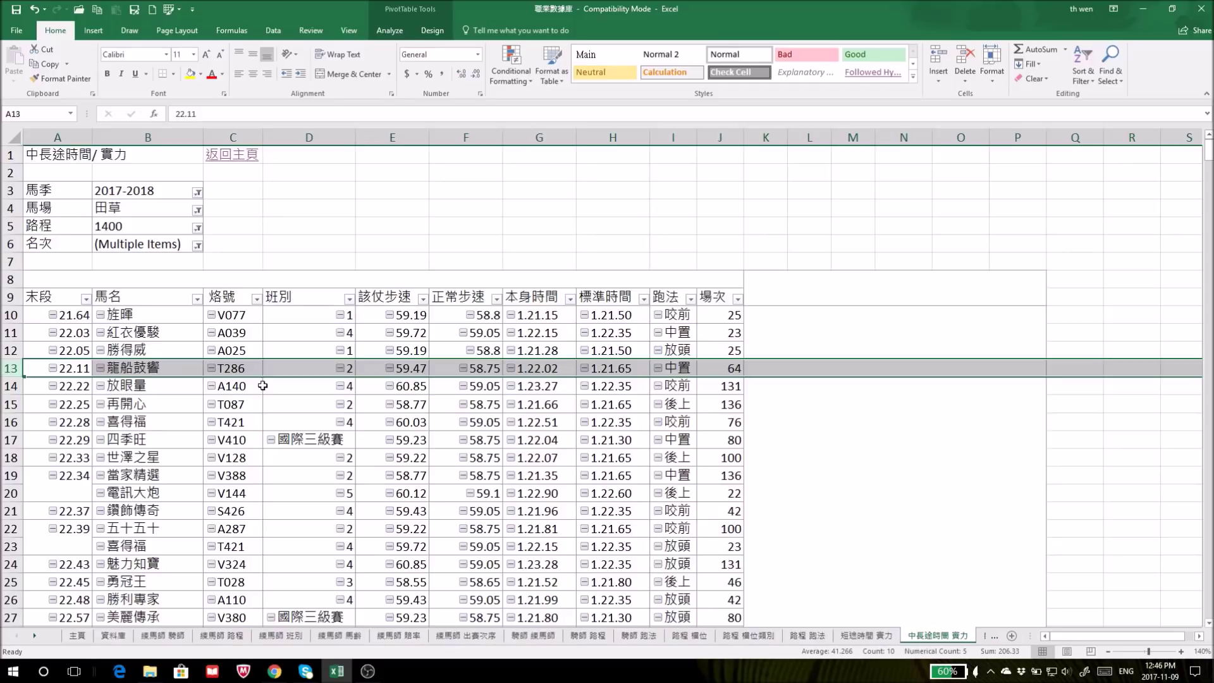
pyautogui.click(239, 369)
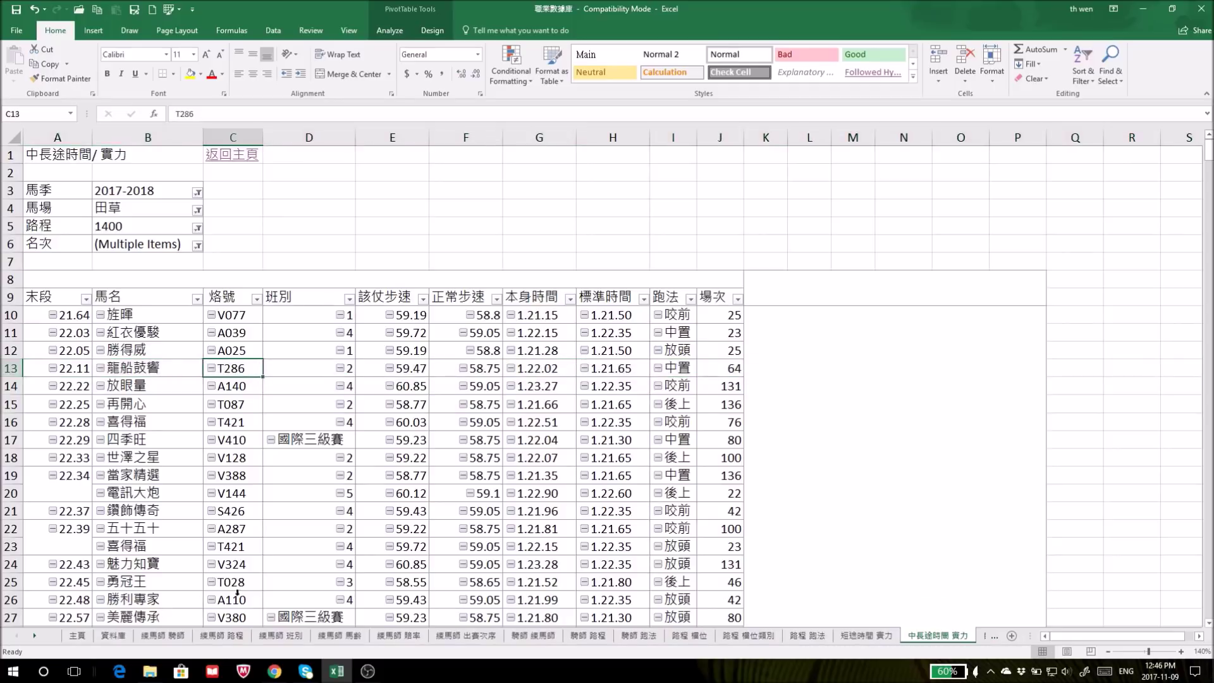
# Step: Filter the 資料庫 sheet to rows whose 烙號 equals t286
pyautogui.click(113, 635)
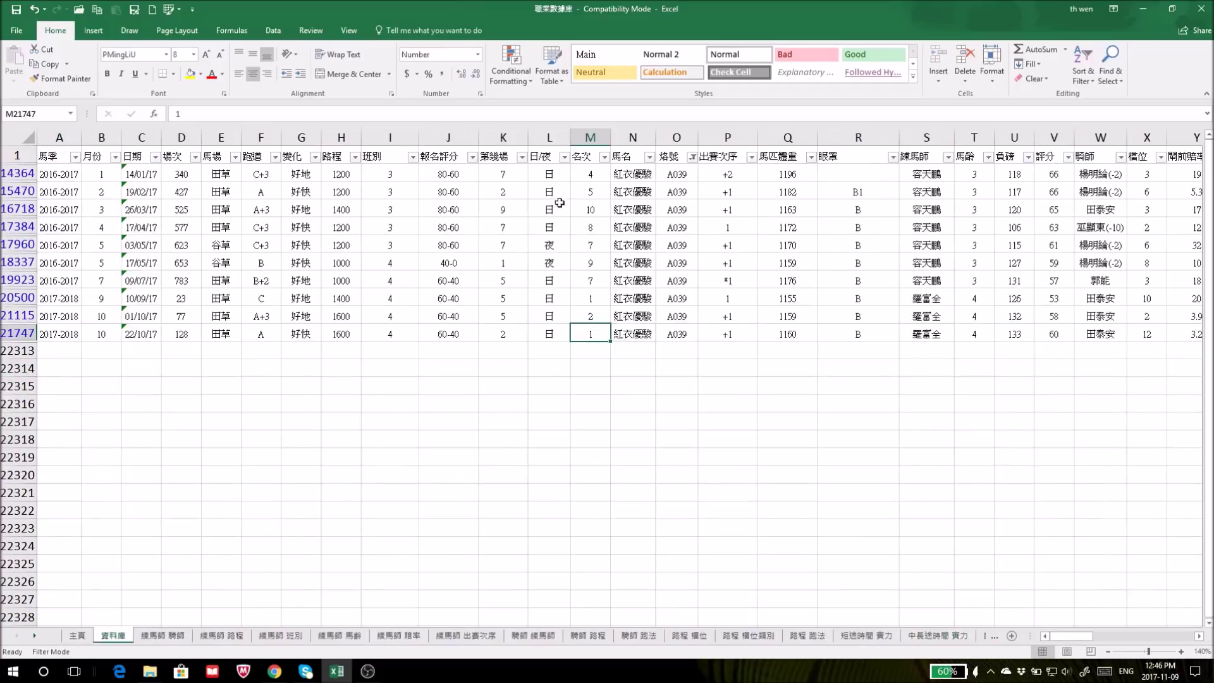
pyautogui.click(692, 156)
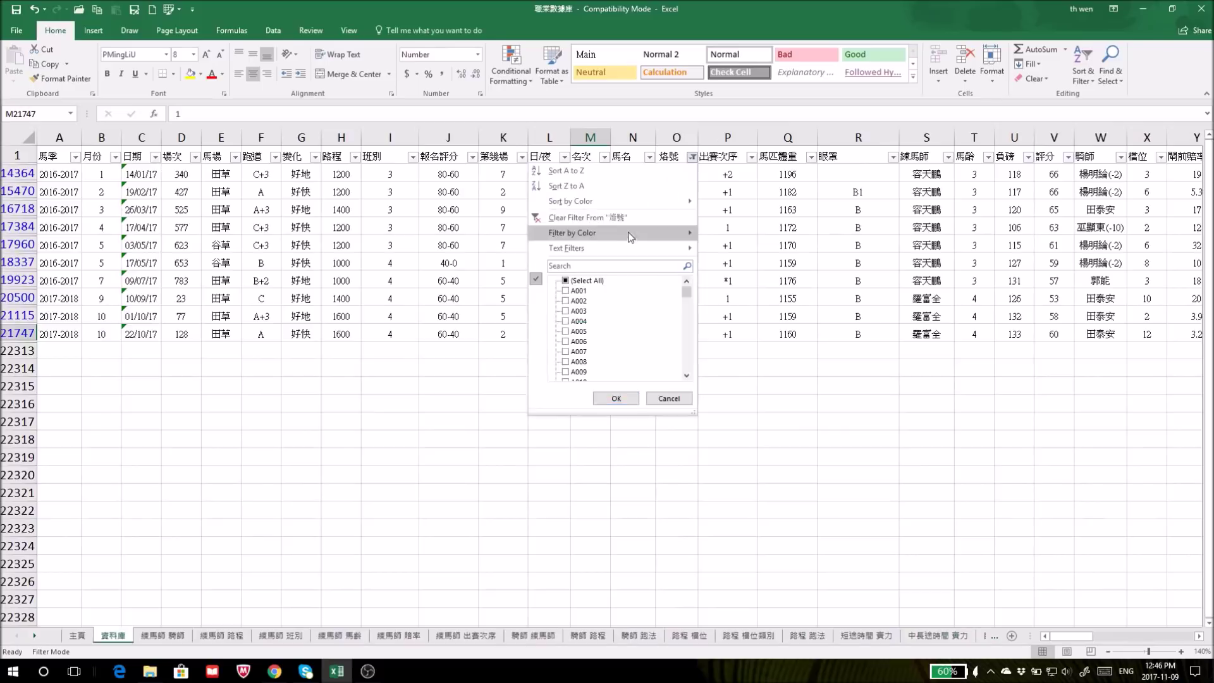
pyautogui.moveTo(616, 248)
pyautogui.click(727, 251)
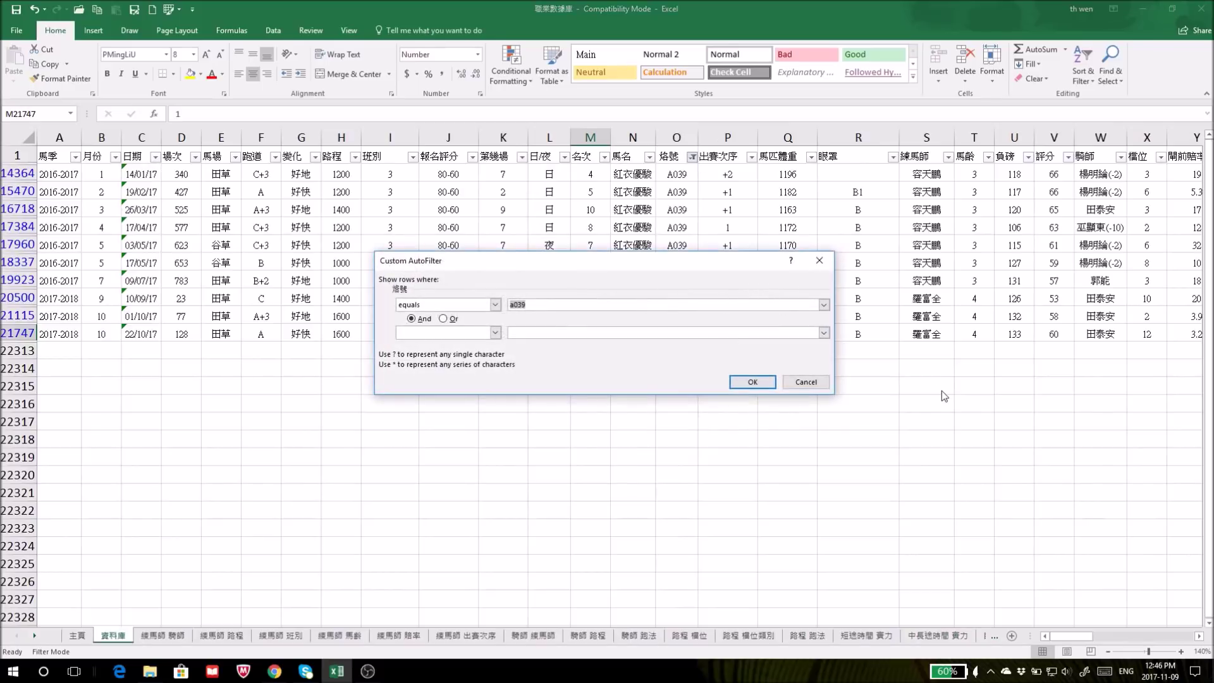
pyautogui.write('t286')
pyautogui.click(753, 382)
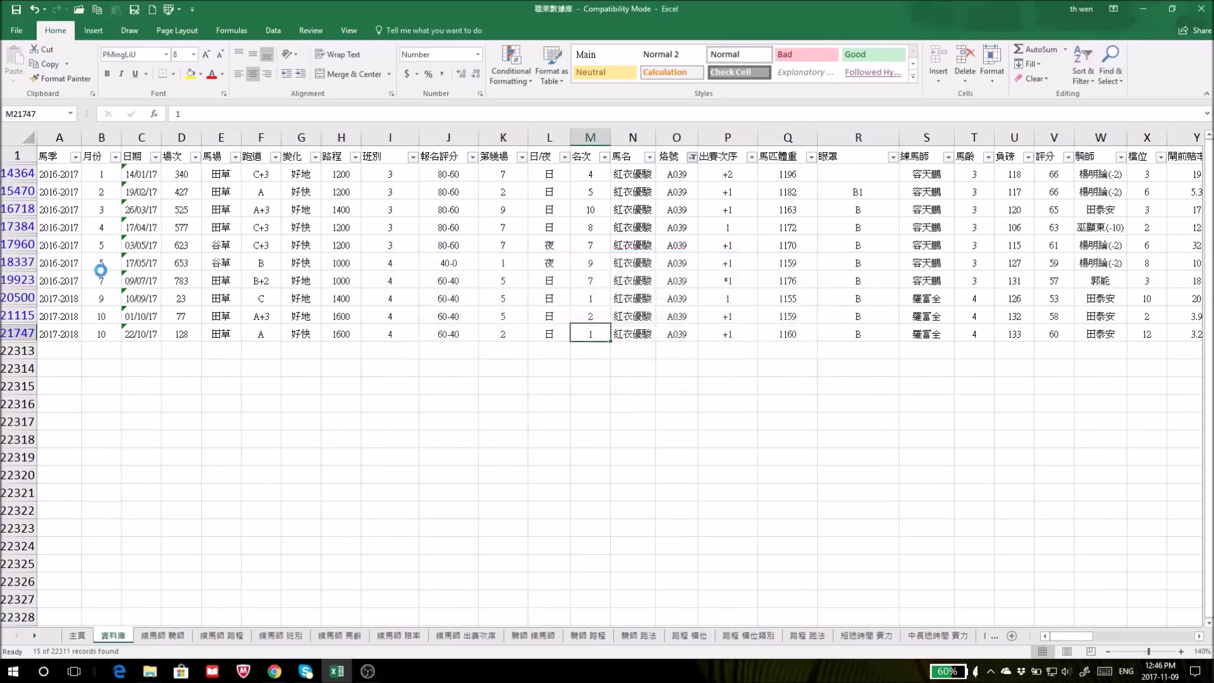
# Step: Examine 龍船鼓響's 24/09/17 race in row 20964 and recheck its row on the 中長途時間 實力 sheet
pyautogui.click(21, 403)
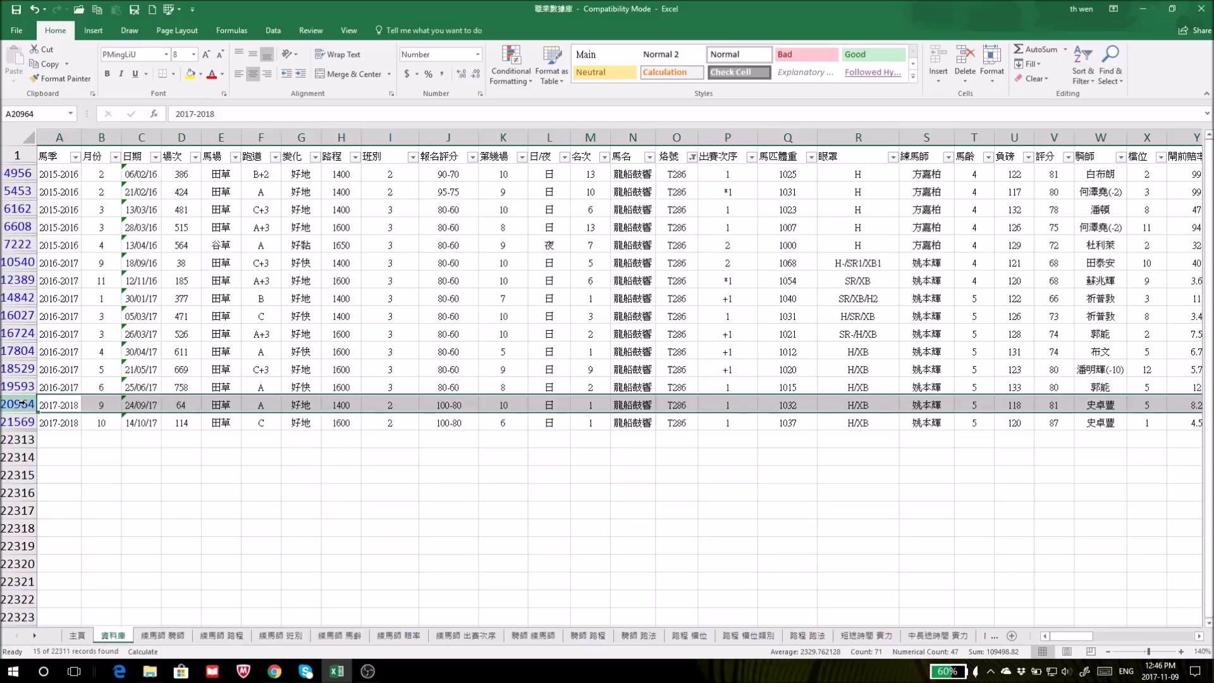
pyautogui.scroll(-1, 393, 479)
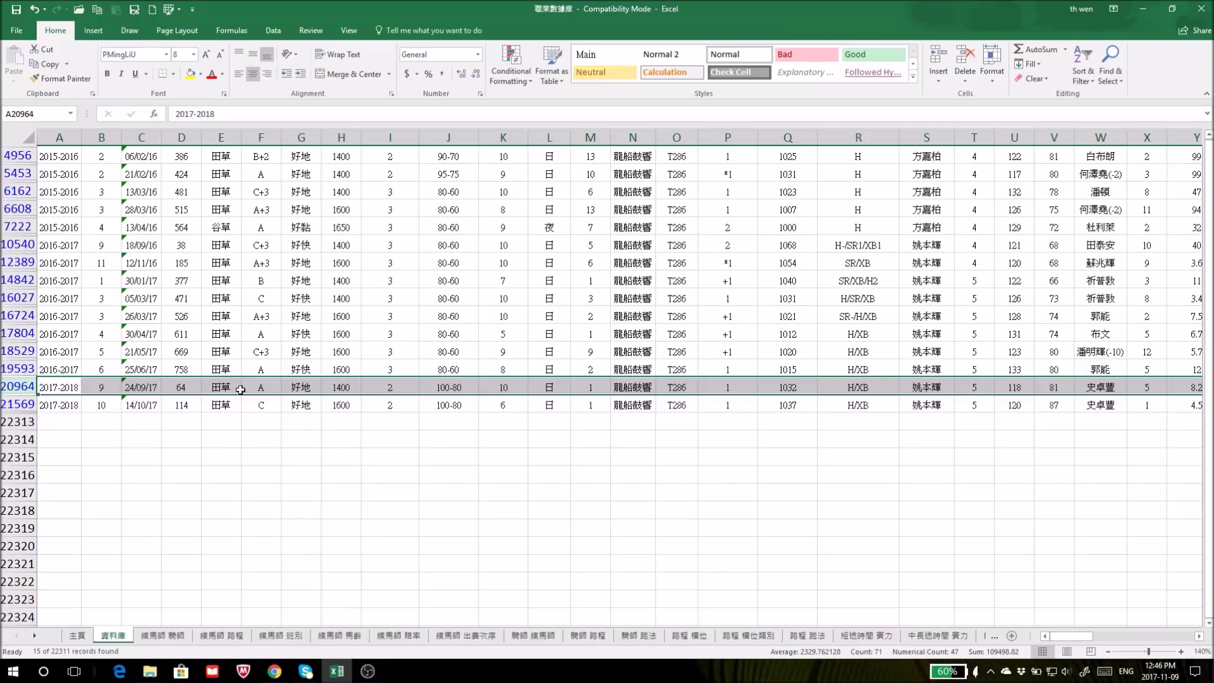
pyautogui.click(182, 387)
pyautogui.click(35, 387)
pyautogui.click(937, 634)
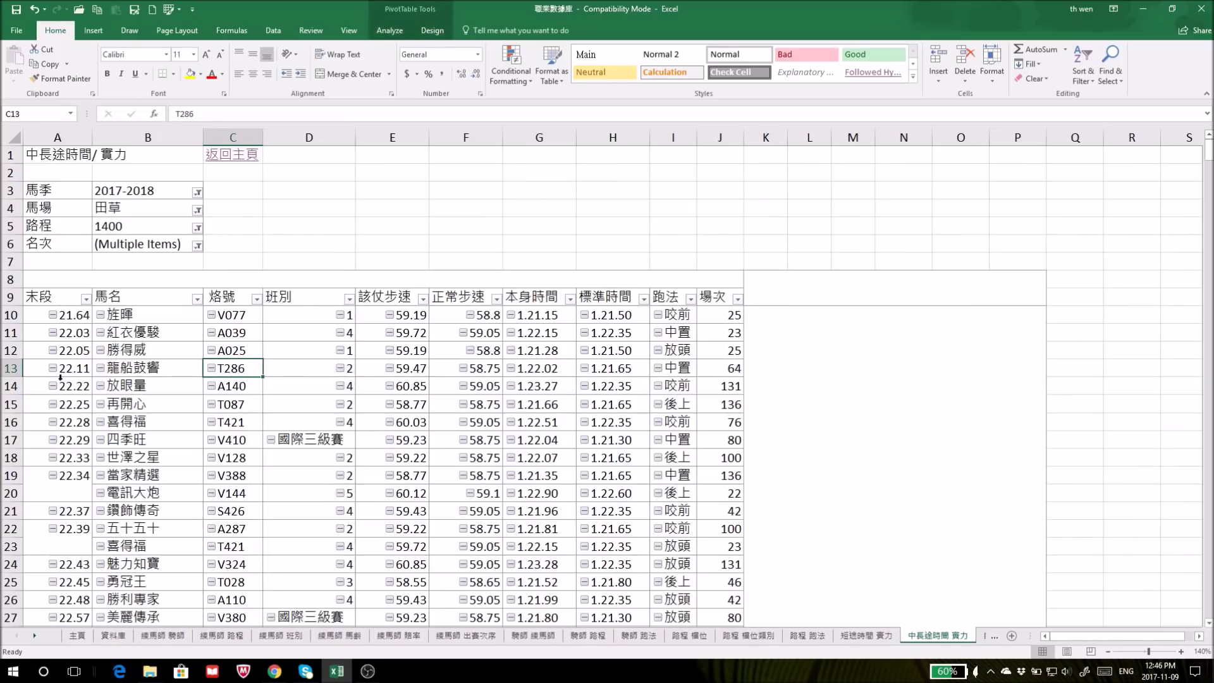
pyautogui.click(10, 368)
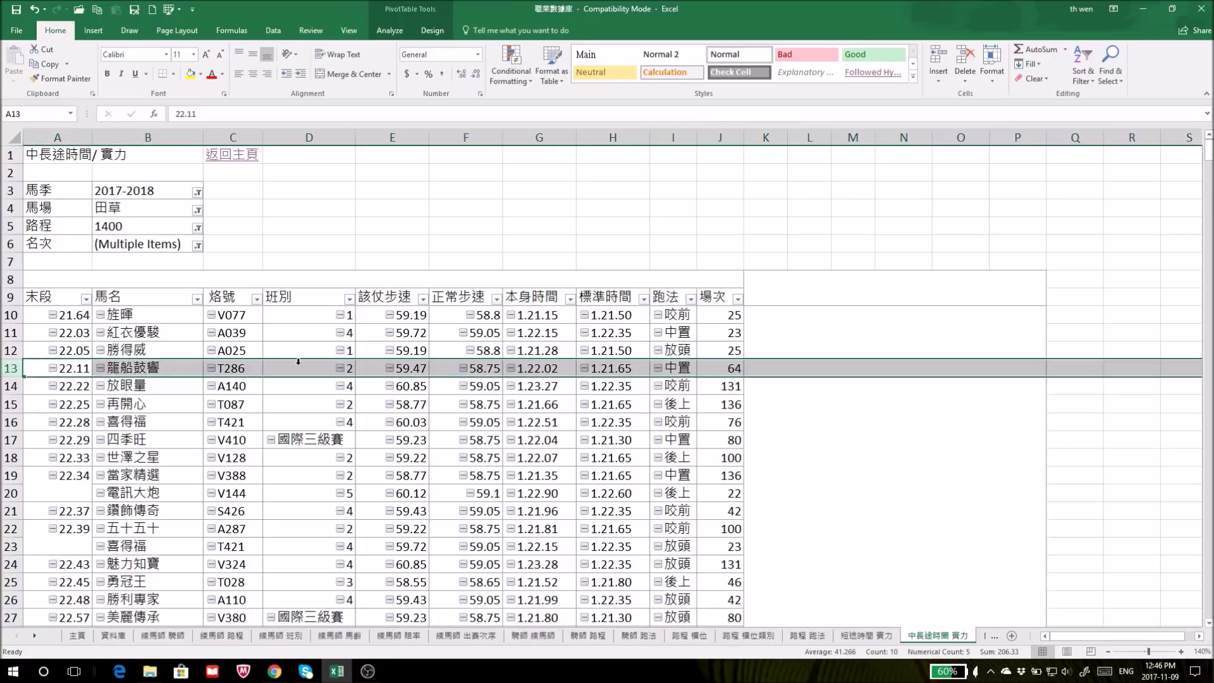
# Step: Examine 龍船鼓響's 14/10/17 race in row 21569 of 資料庫, including its odds, running positions and section times
pyautogui.click(113, 634)
pyautogui.press('Down')
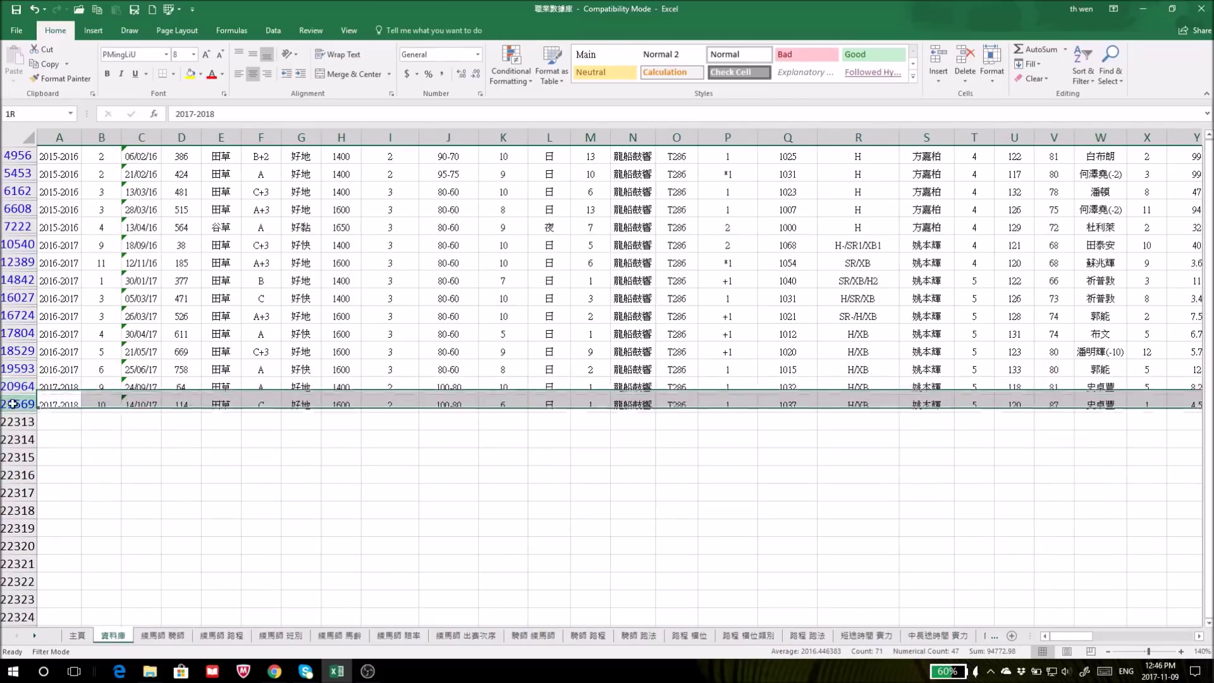
pyautogui.moveTo(1074, 636); pyautogui.dragTo(1098, 636)
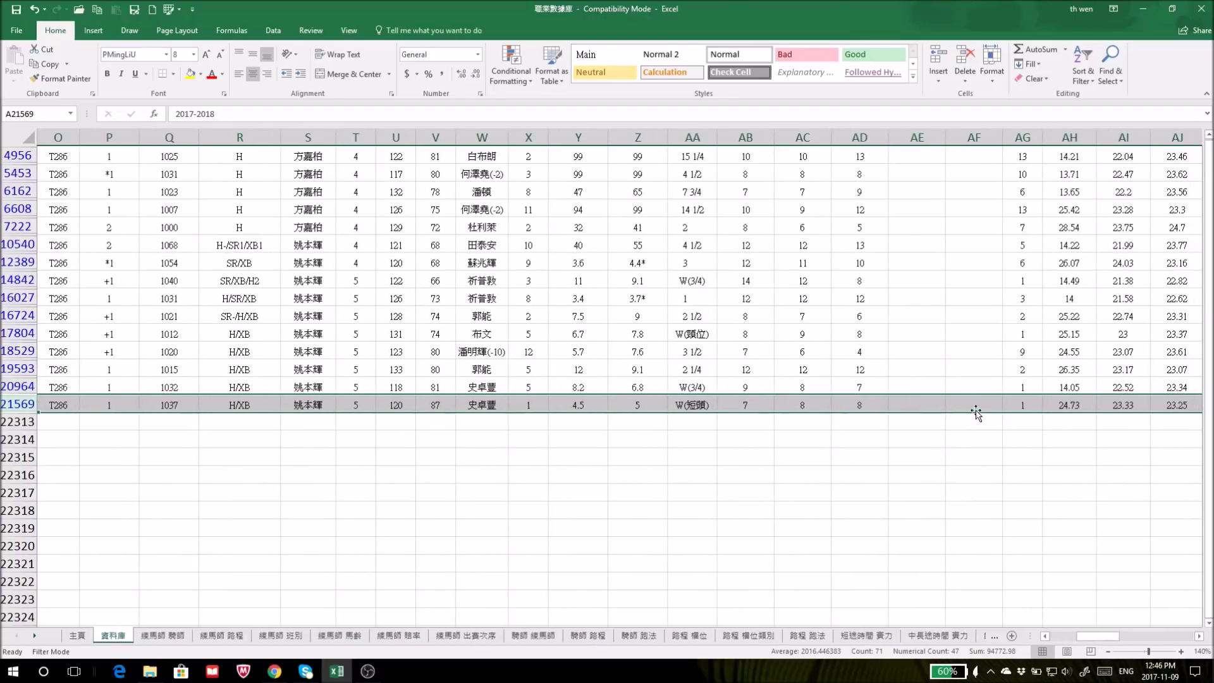
pyautogui.press('Home')
# Step: Examine 放眼量's record in row 14 of the 中長途時間 實力 sheet, comparing 該仗步速 with 正常步速
pyautogui.click(939, 635)
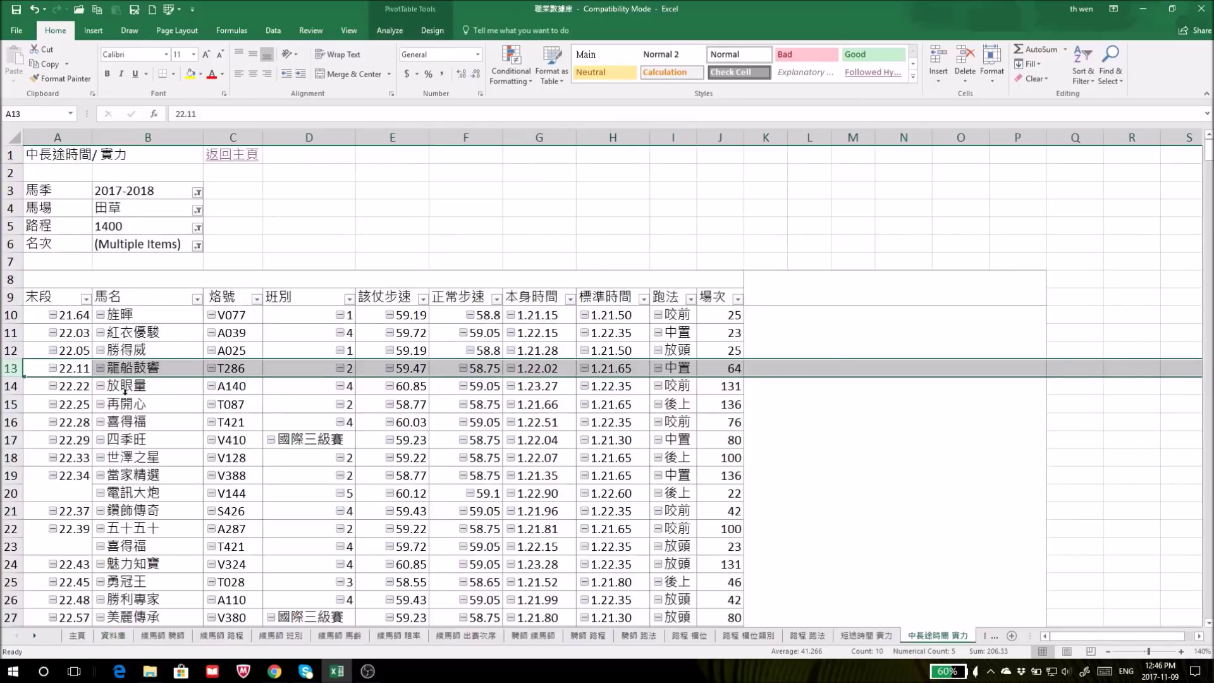
pyautogui.click(8, 385)
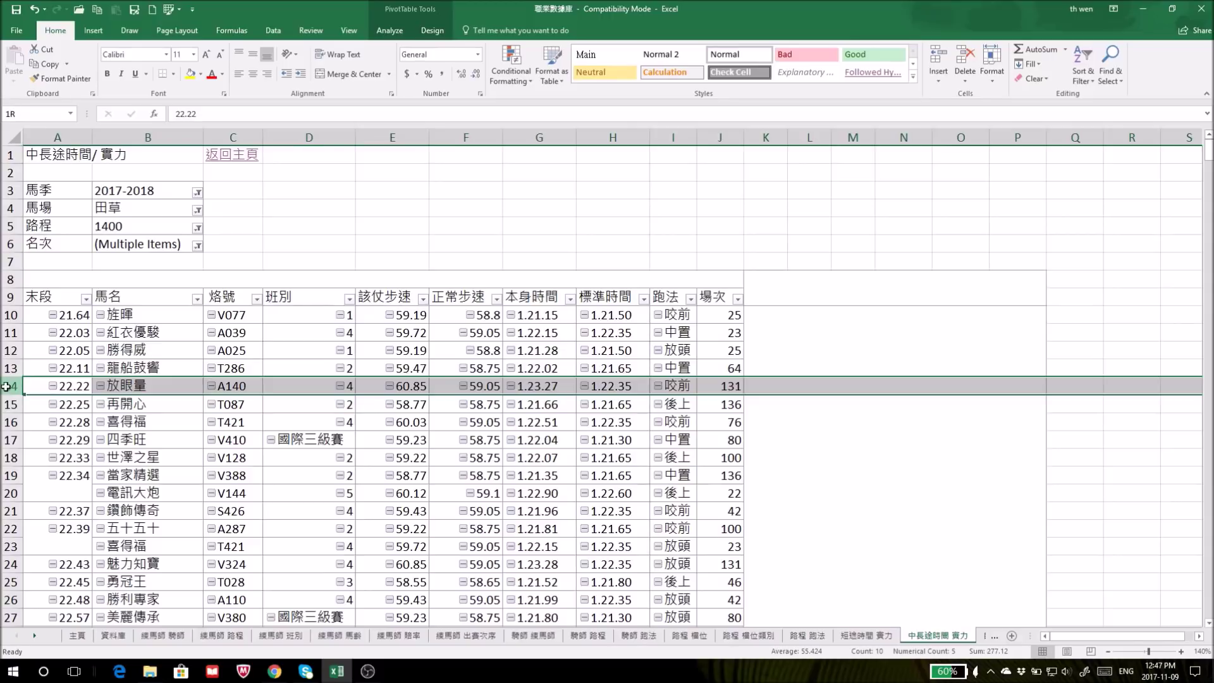
pyautogui.click(483, 380)
pyautogui.click(410, 388)
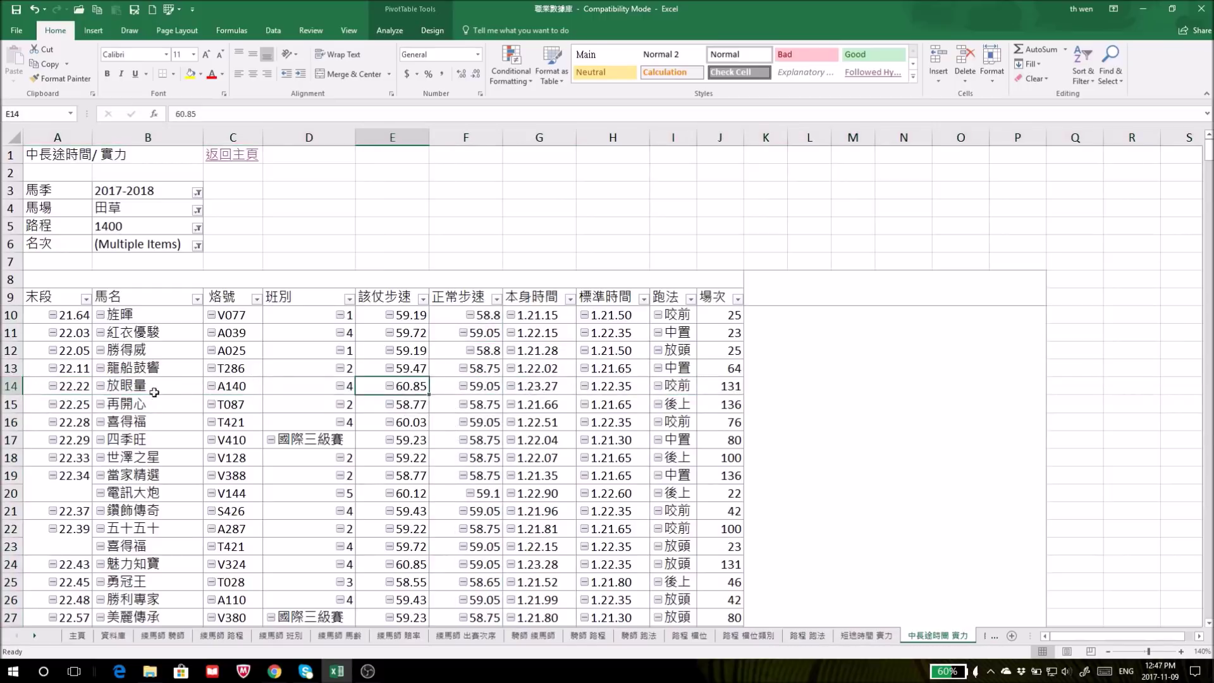
pyautogui.click(7, 386)
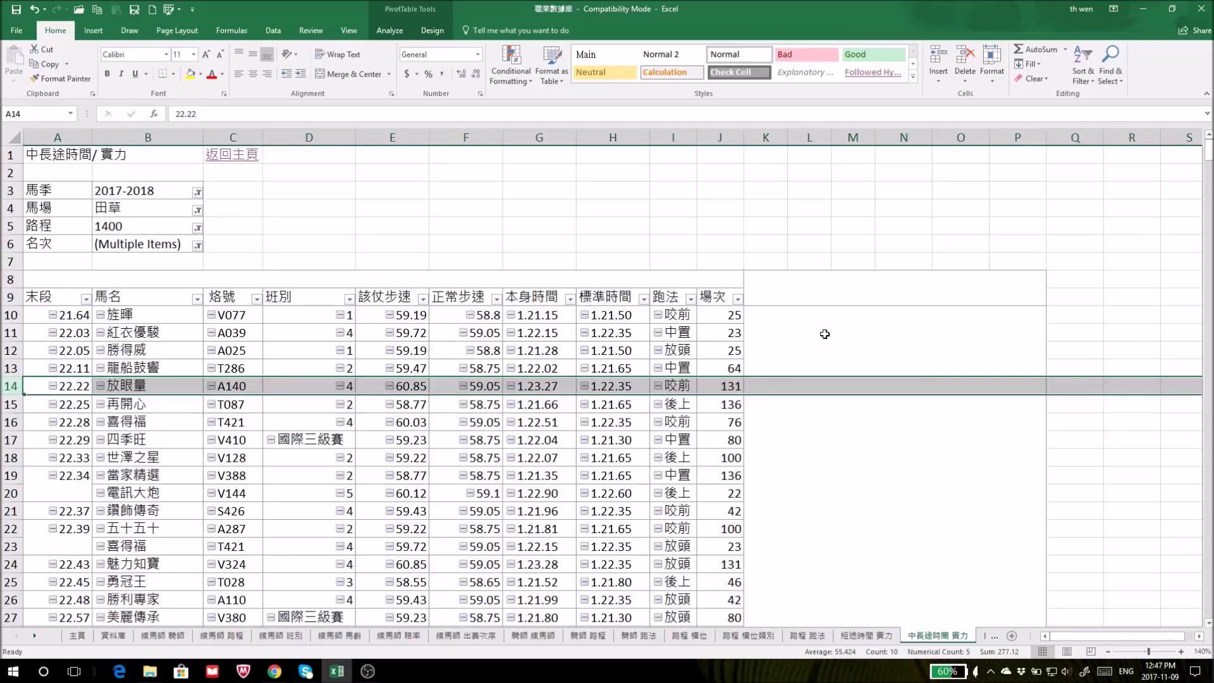
# Step: Change the 烙號 filter on the 資料庫 sheet to rows equal to a140
pyautogui.click(113, 634)
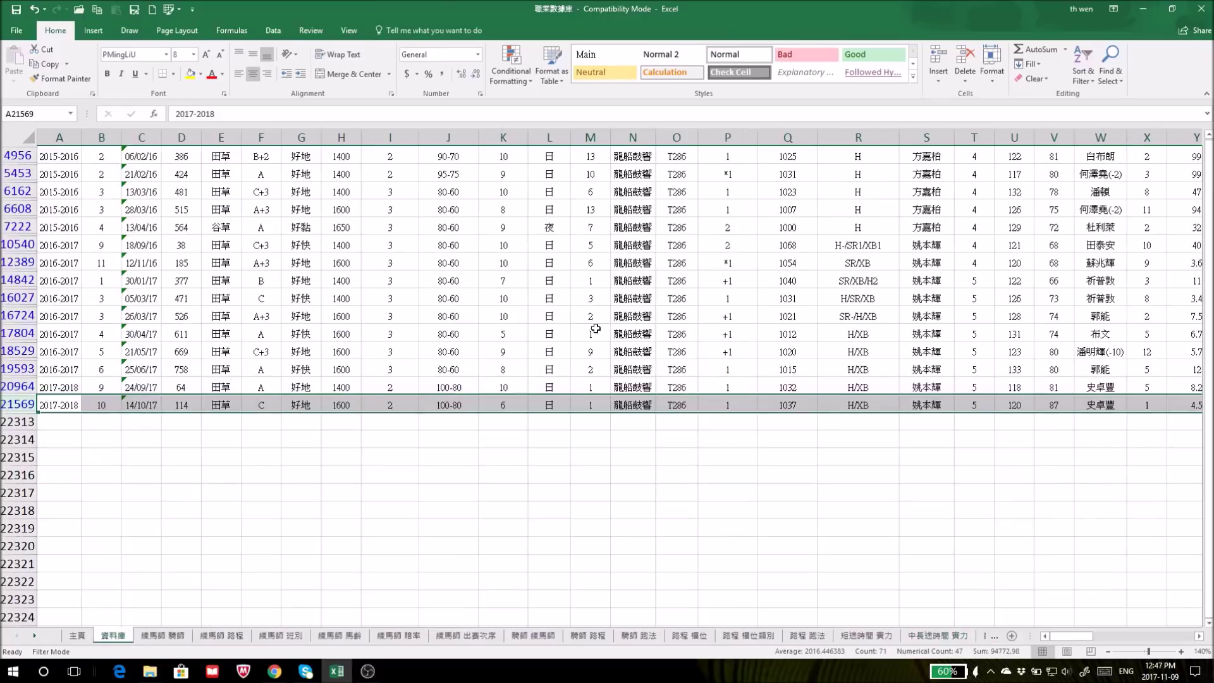
pyautogui.click(692, 157)
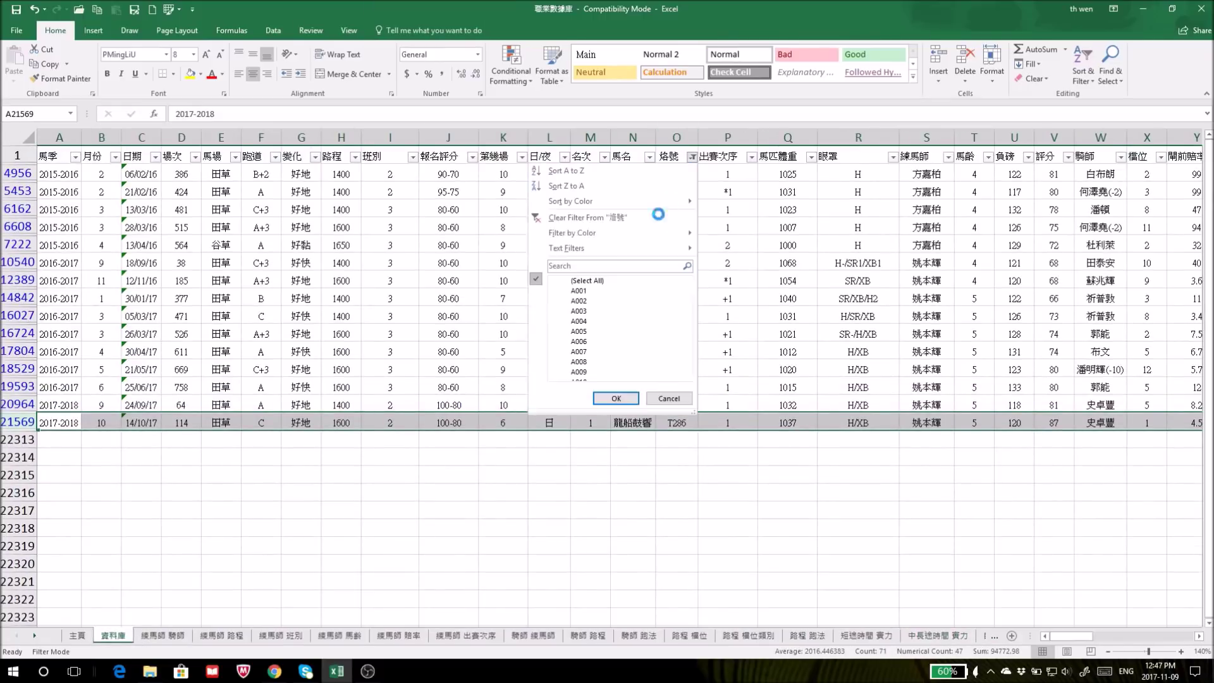
pyautogui.moveTo(585, 248)
pyautogui.click(780, 253)
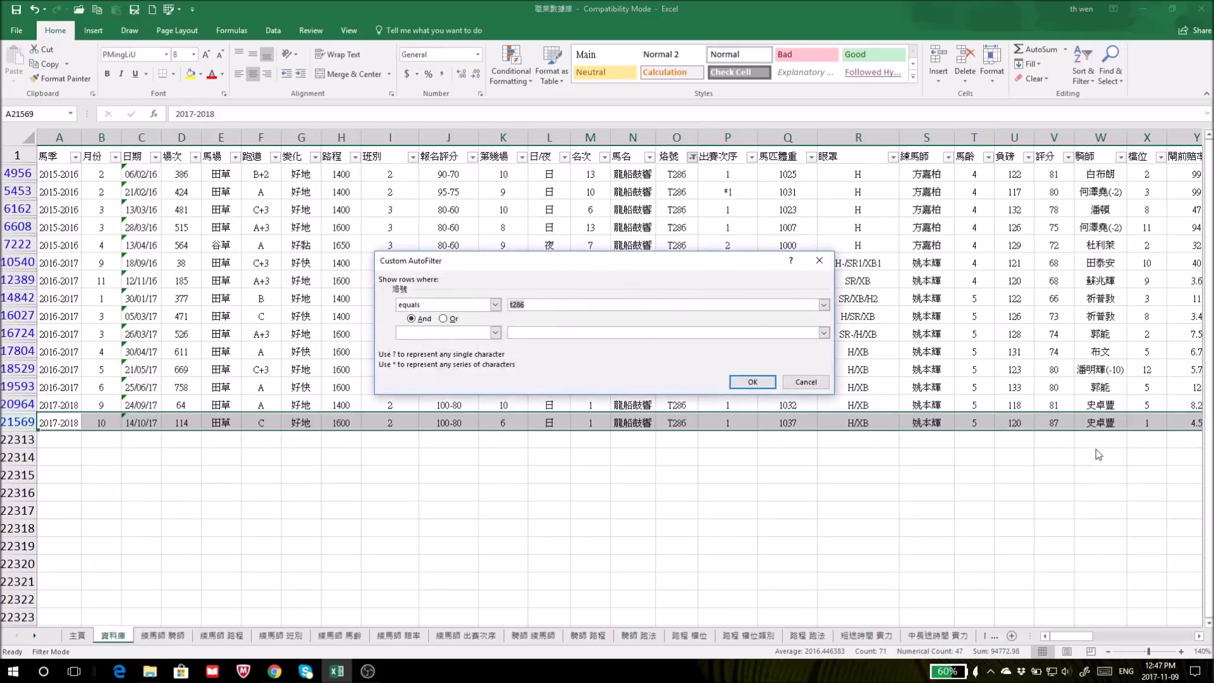
pyautogui.write('a140')
pyautogui.click(752, 382)
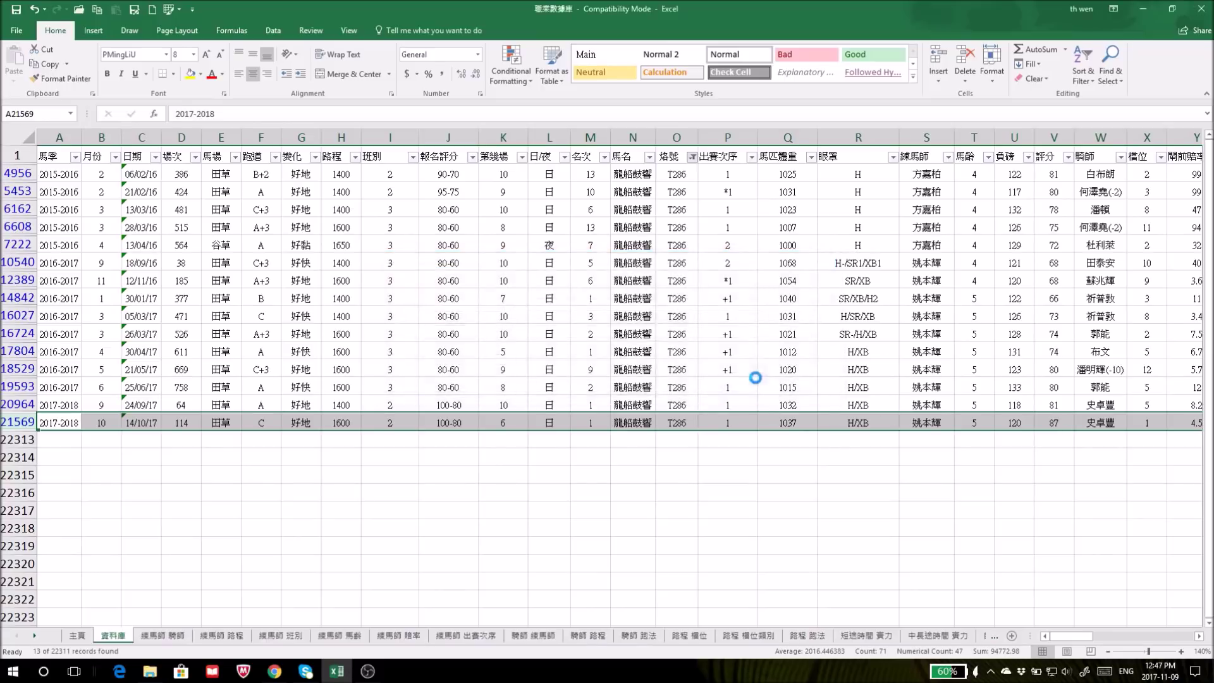
# Step: Recheck 放眼量 on the 中長途時間 實力 sheet, and review its 22/10/17 and 05/11/17 races in 資料庫, including the latest 名次
pyautogui.click(938, 635)
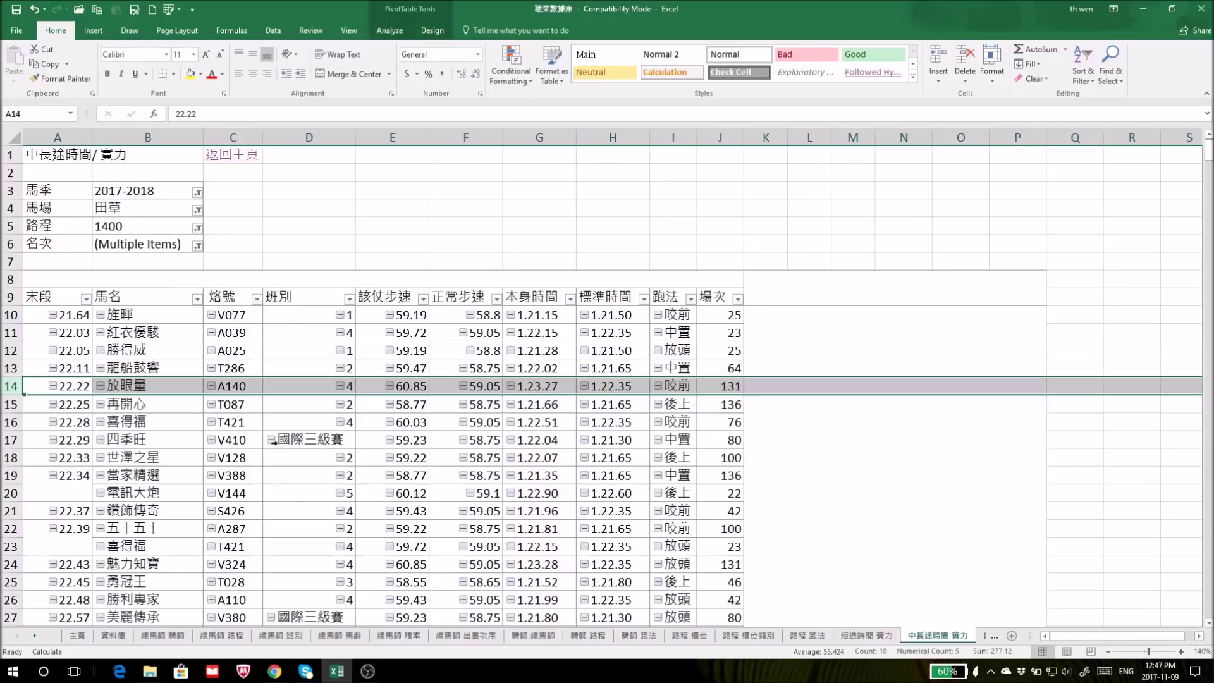
pyautogui.click(114, 636)
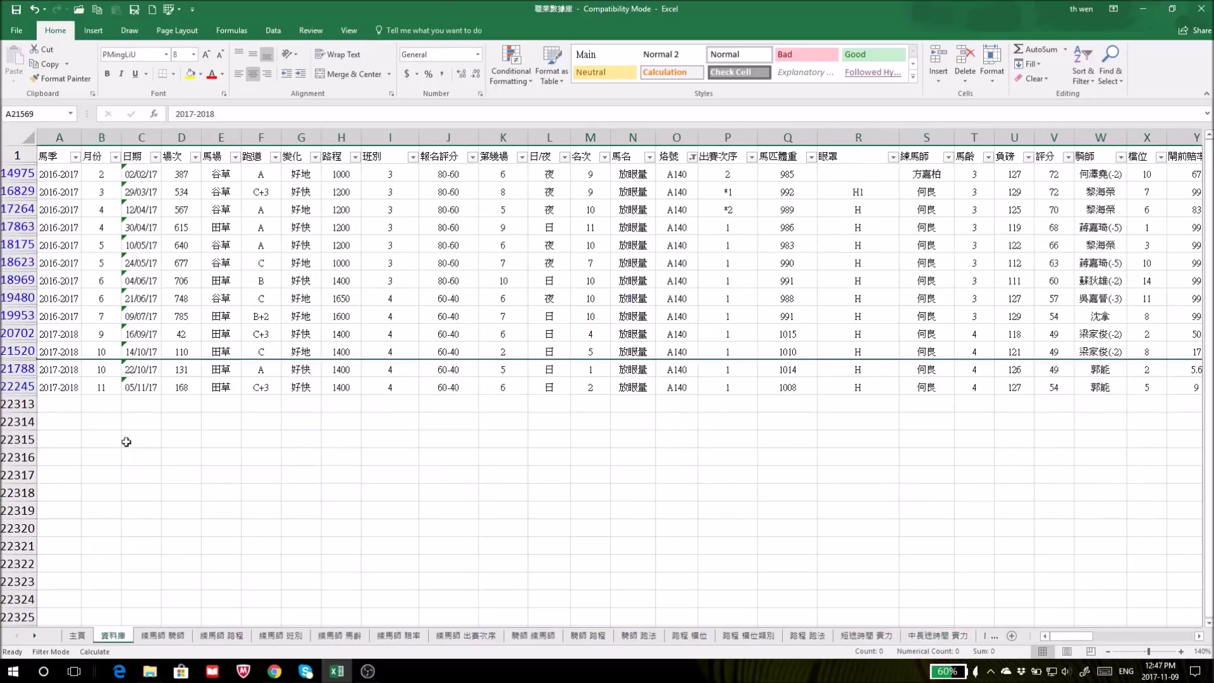
pyautogui.click(23, 367)
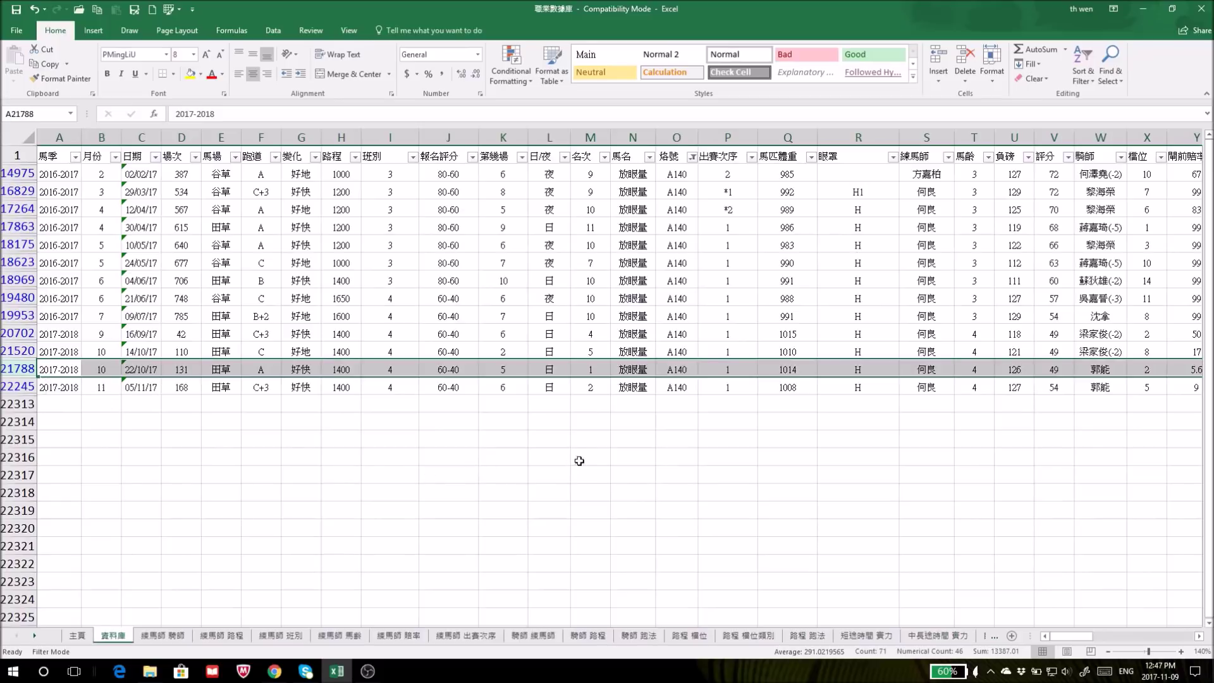
pyautogui.click(591, 387)
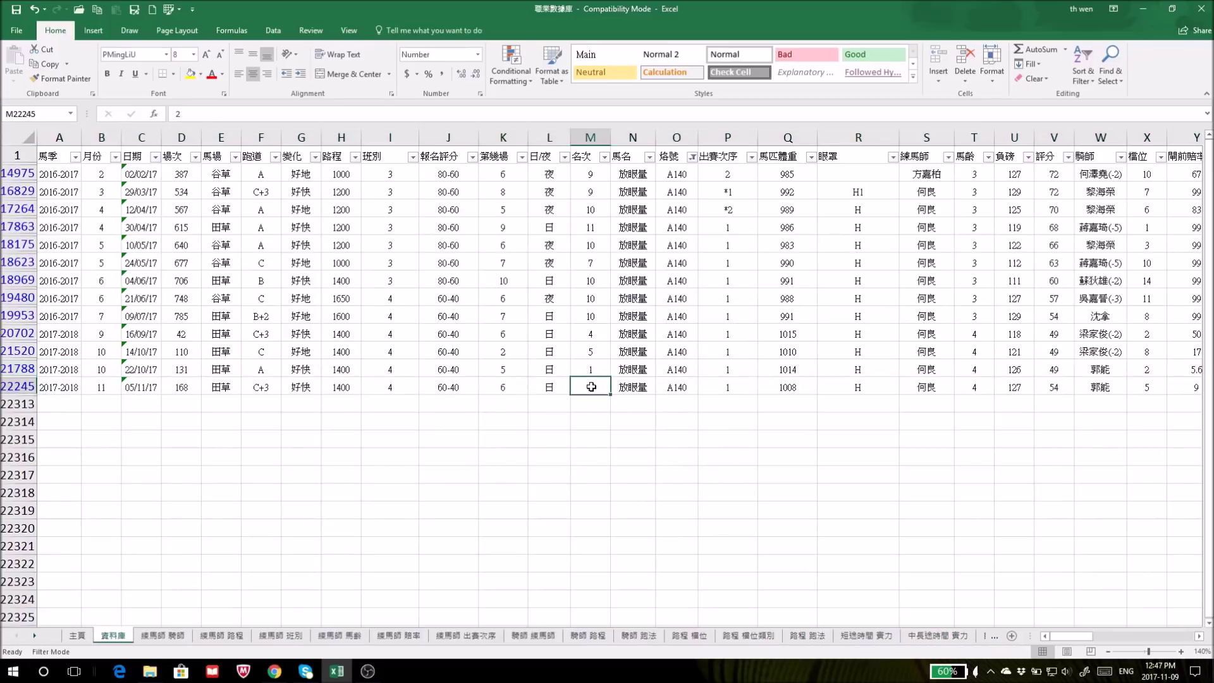
pyautogui.write('2')
pyautogui.hotkey('ctrl', 'Return')
pyautogui.click(3, 387)
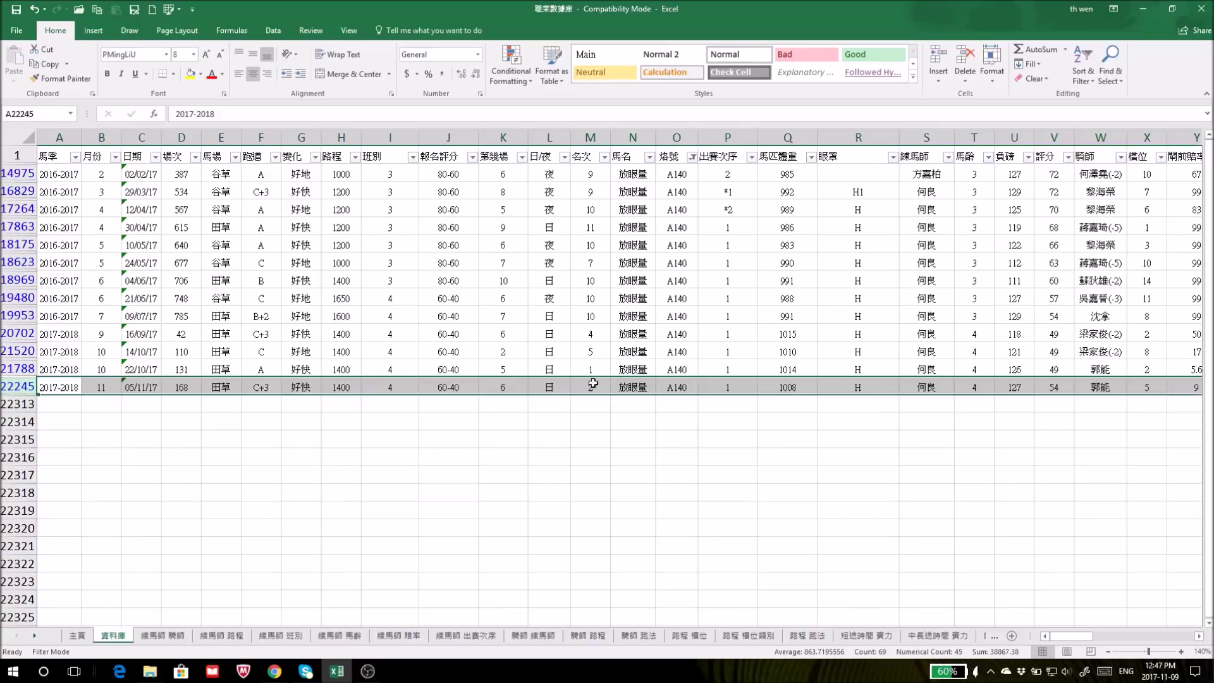
# Step: Compare the 該仗步速 and 正常步速 of 放眼量's 05/11/17 race in row 22245
pyautogui.moveTo(1072, 638); pyautogui.dragTo(1121, 634)
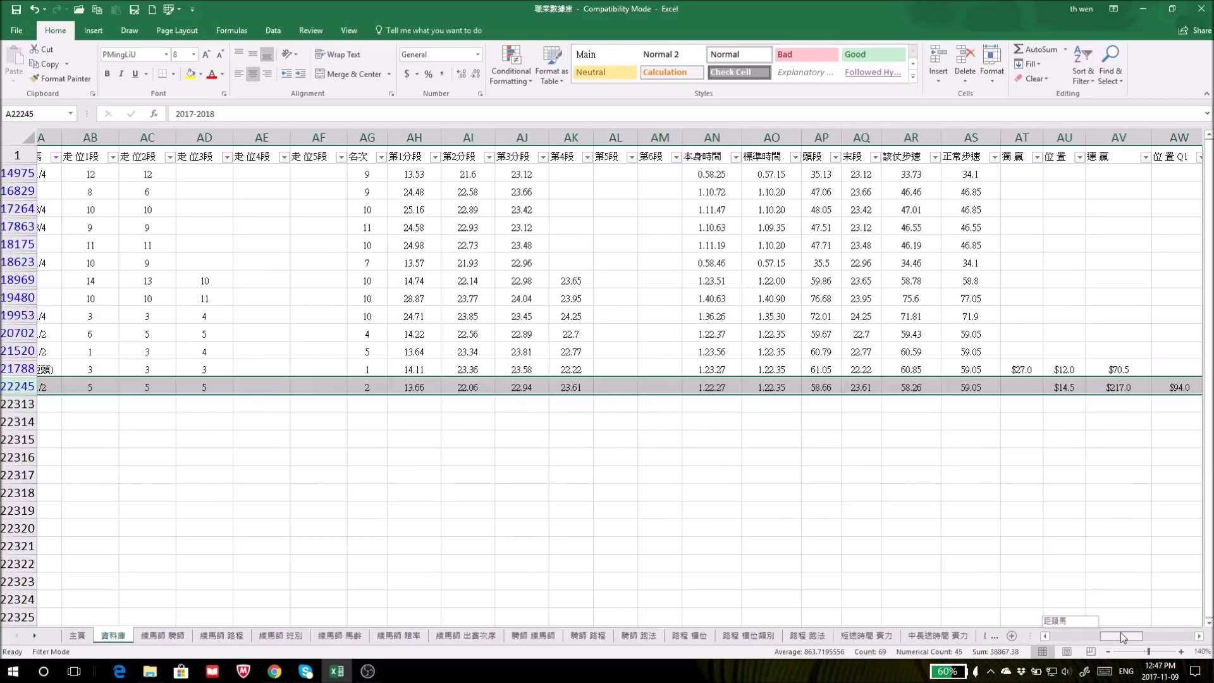
pyautogui.moveTo(1121, 632); pyautogui.dragTo(1122, 633)
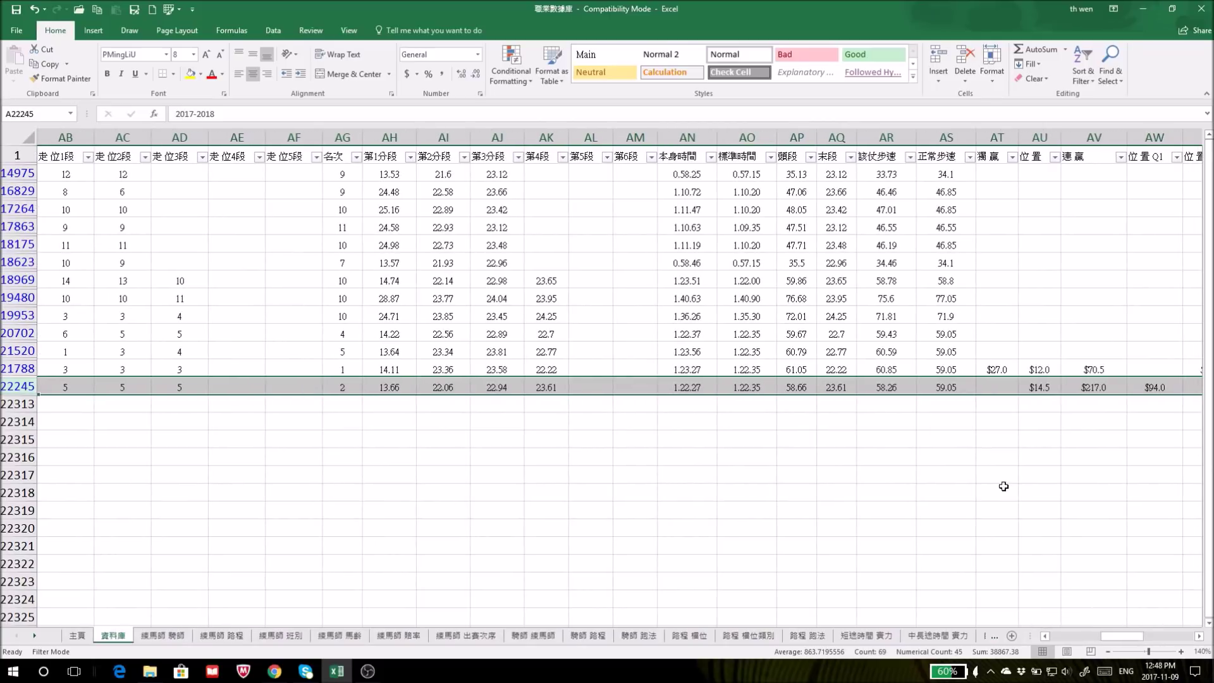
pyautogui.moveTo(895, 385); pyautogui.dragTo(914, 386)
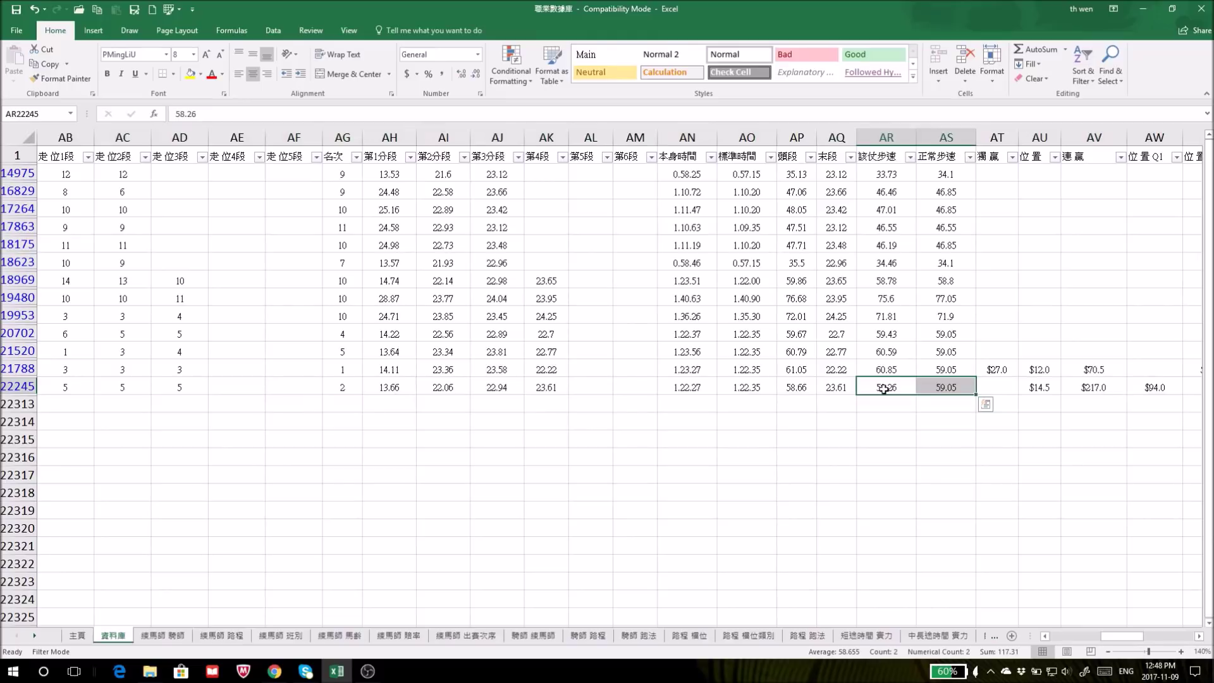
pyautogui.click(19, 387)
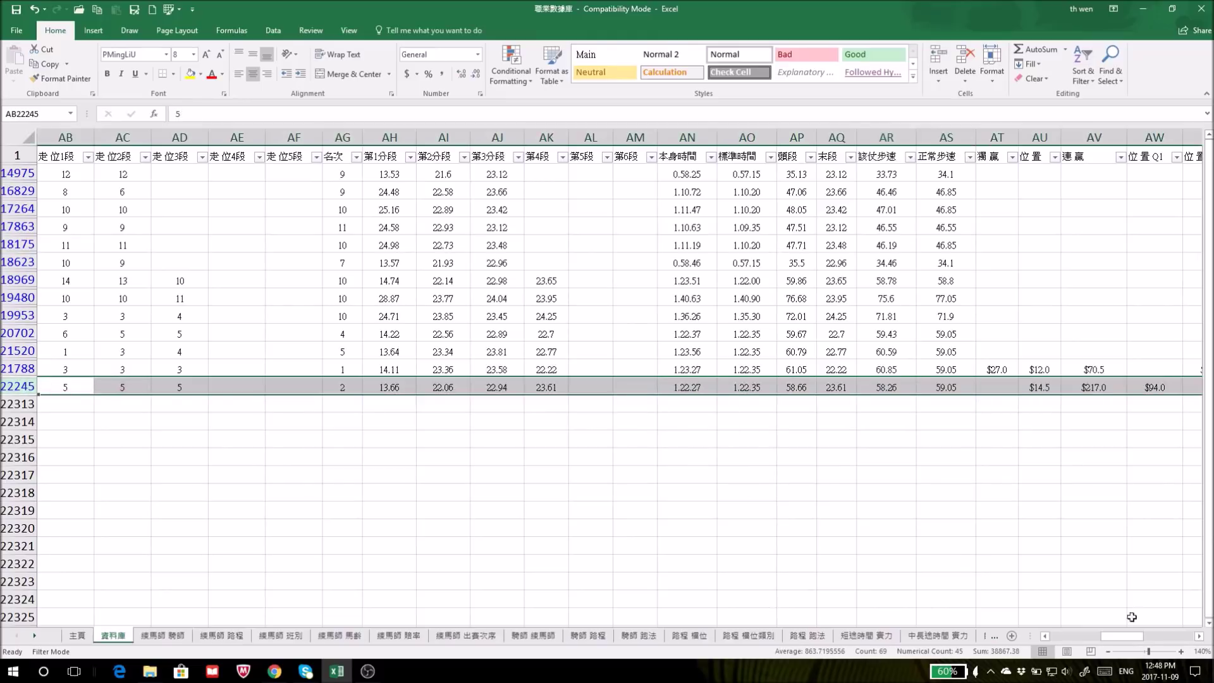
# Step: Check the 第4段 time of 放眼量's 05/11/17 race in row 22245, and cross-check its row 14 entry in 中長途時間 實力
pyautogui.moveTo(1140, 639)
pyautogui.mouseDown()
pyautogui.moveTo(1105, 635)
pyautogui.moveTo(1136, 629)
pyautogui.mouseUp()
pyautogui.click(588, 387)
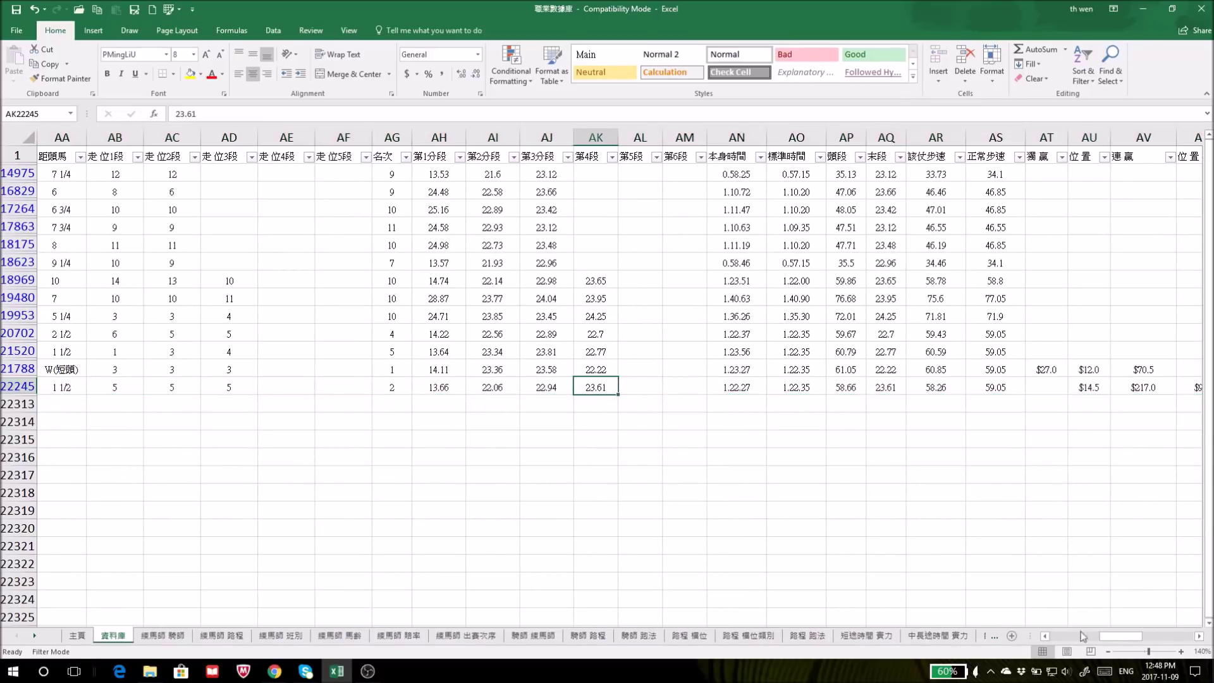
pyautogui.moveTo(1121, 638); pyautogui.dragTo(976, 642)
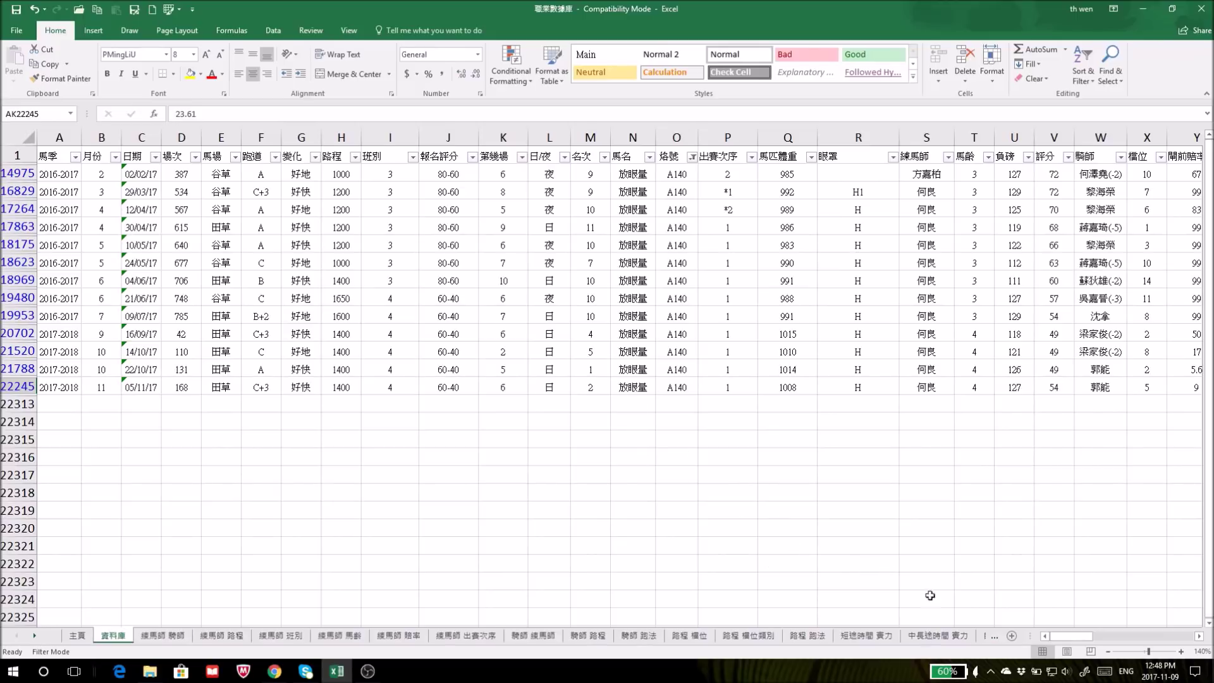
pyautogui.click(937, 635)
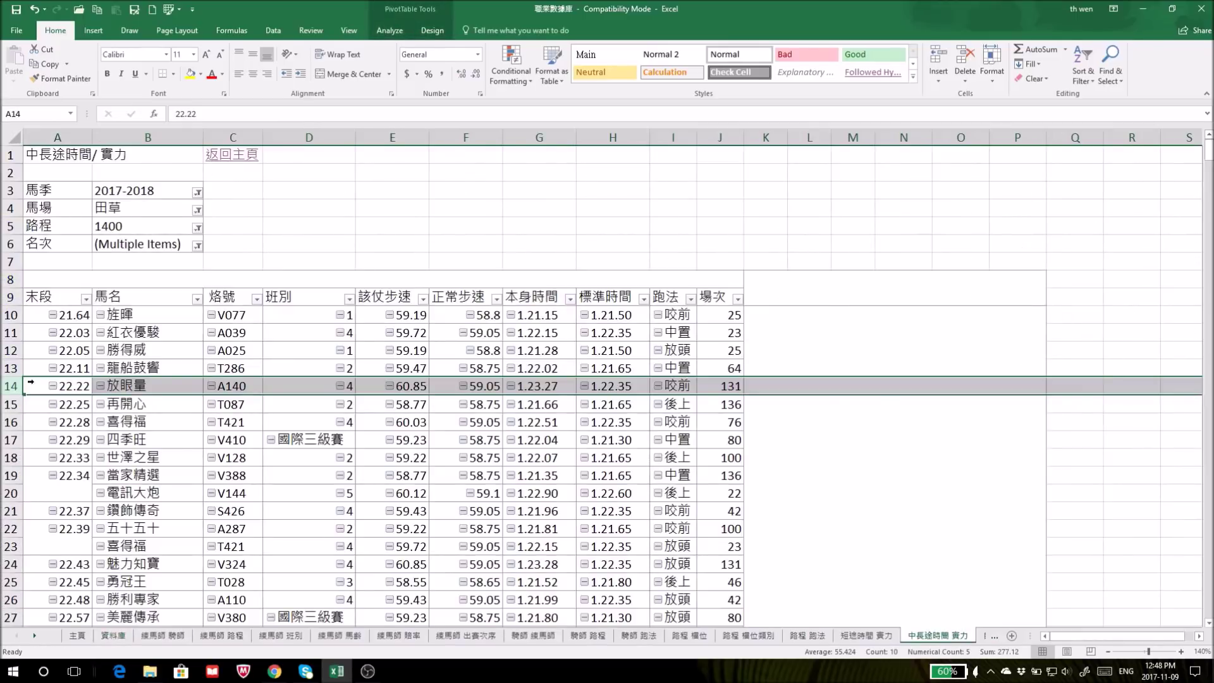
pyautogui.click(8, 384)
pyautogui.click(112, 635)
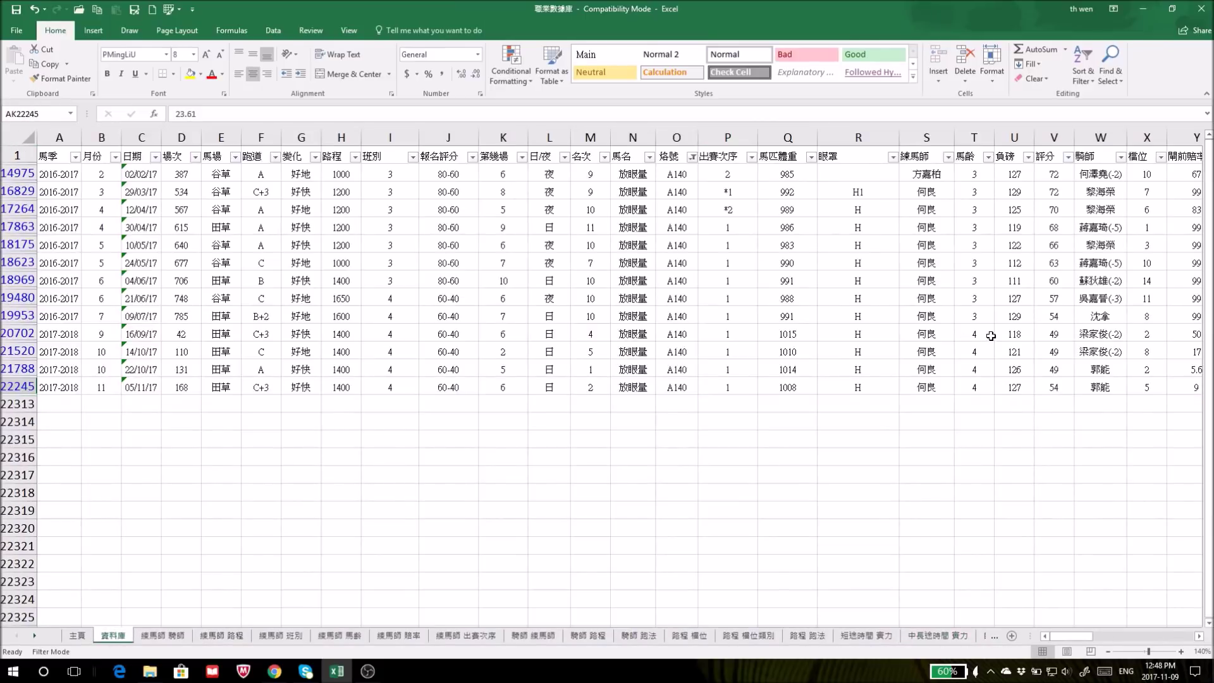
pyautogui.moveTo(576, 403); pyautogui.dragTo(997, 399)
# Step: Examine 喜得福 in row 16 of the 中長途時間 實力 sheet, comparing its 本身時間 with the 標準時間
pyautogui.click(938, 635)
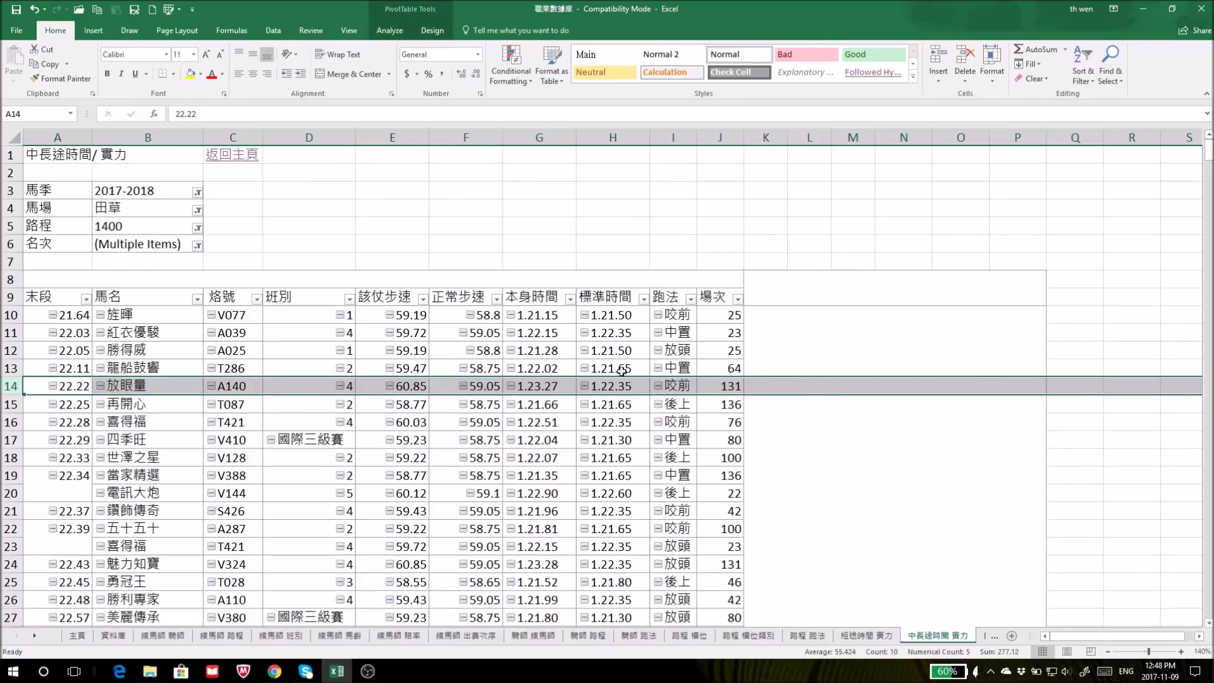
pyautogui.click(5, 420)
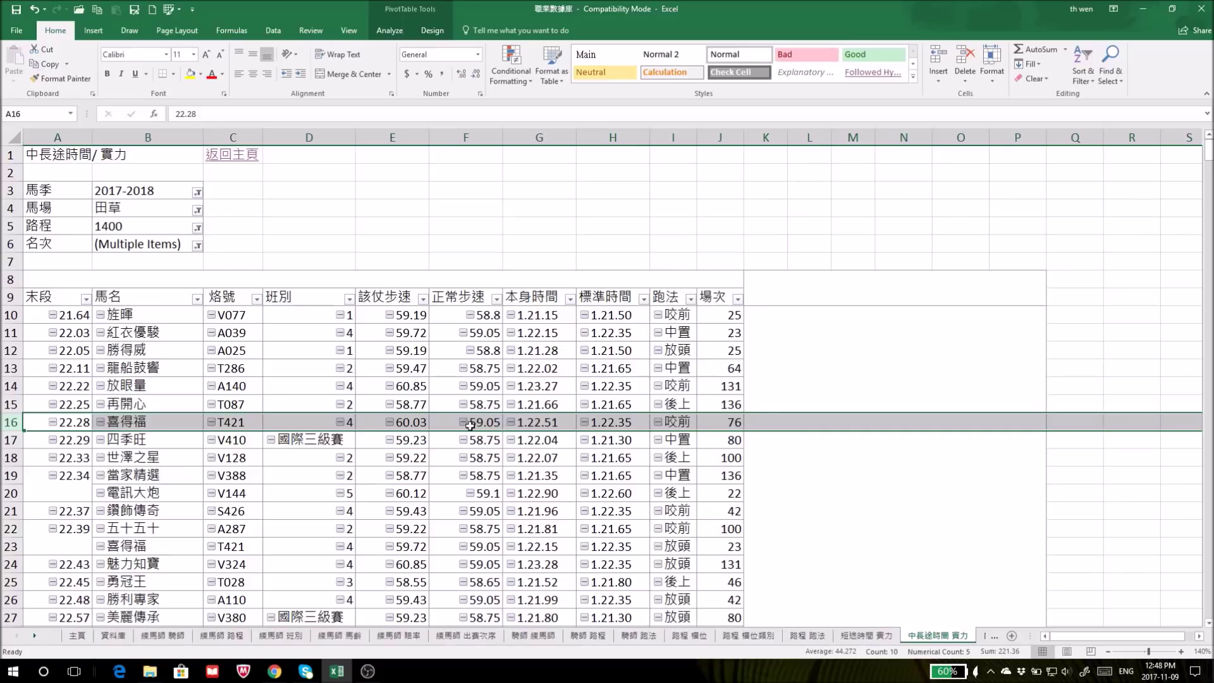
pyautogui.moveTo(555, 421); pyautogui.dragTo(577, 422)
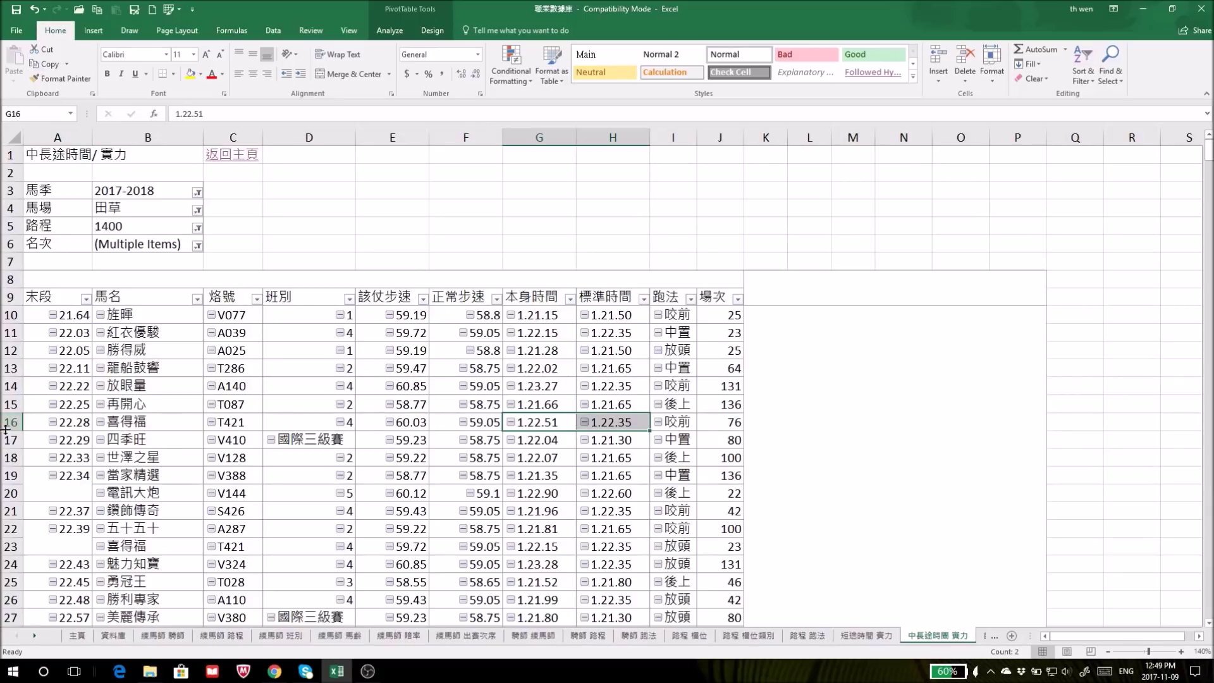
# Step: Examine rows 16 to 20 of 中長途時間 實力, comparing 電訊大炮's 本身時間 with its 標準時間 in row 20
pyautogui.click(6, 493)
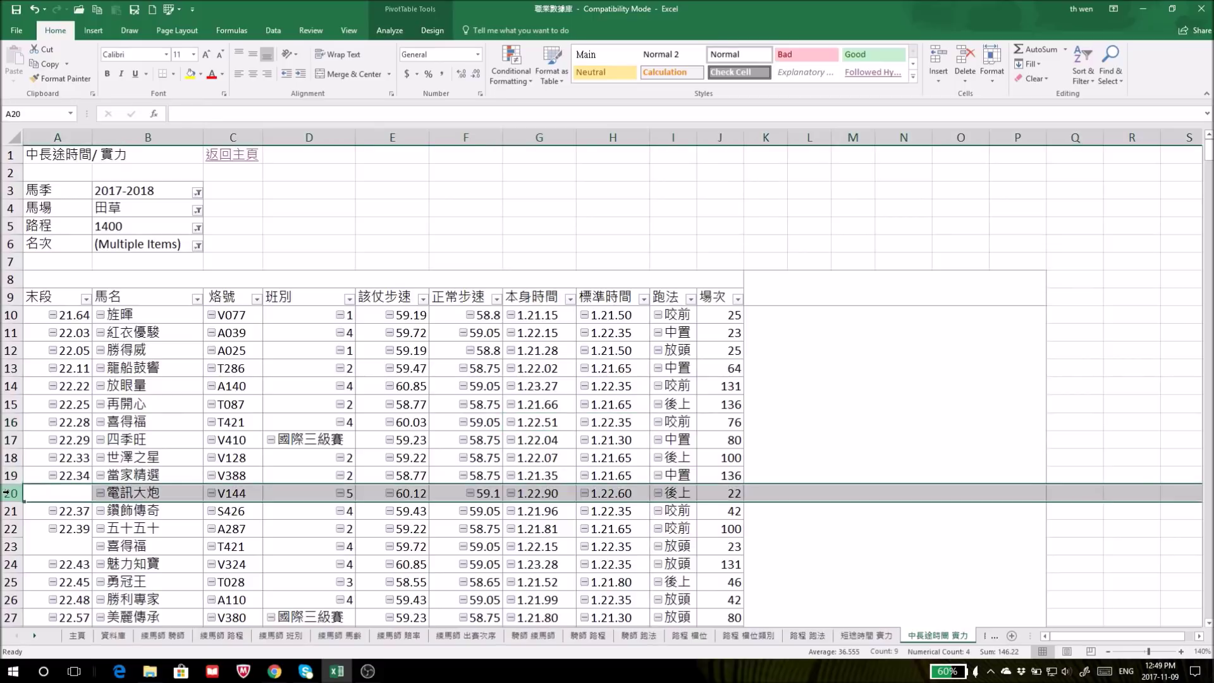
pyautogui.scroll(-1, 265, 534)
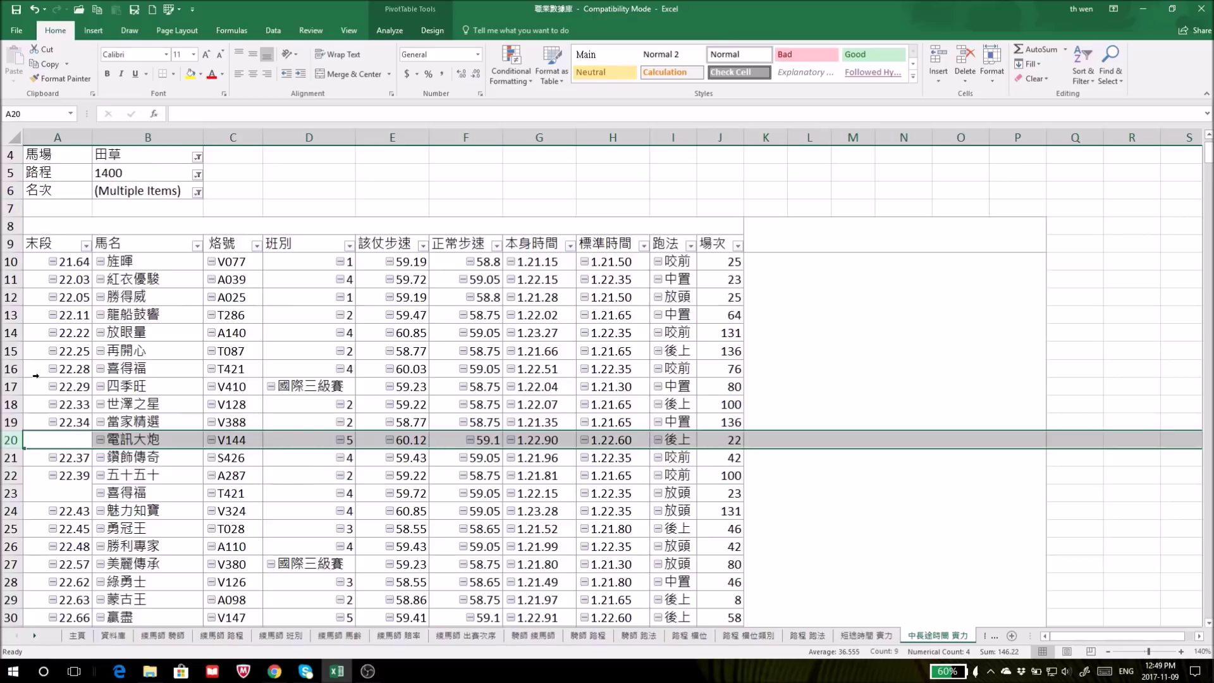
pyautogui.click(3, 369)
pyautogui.moveTo(4, 370); pyautogui.dragTo(10, 435)
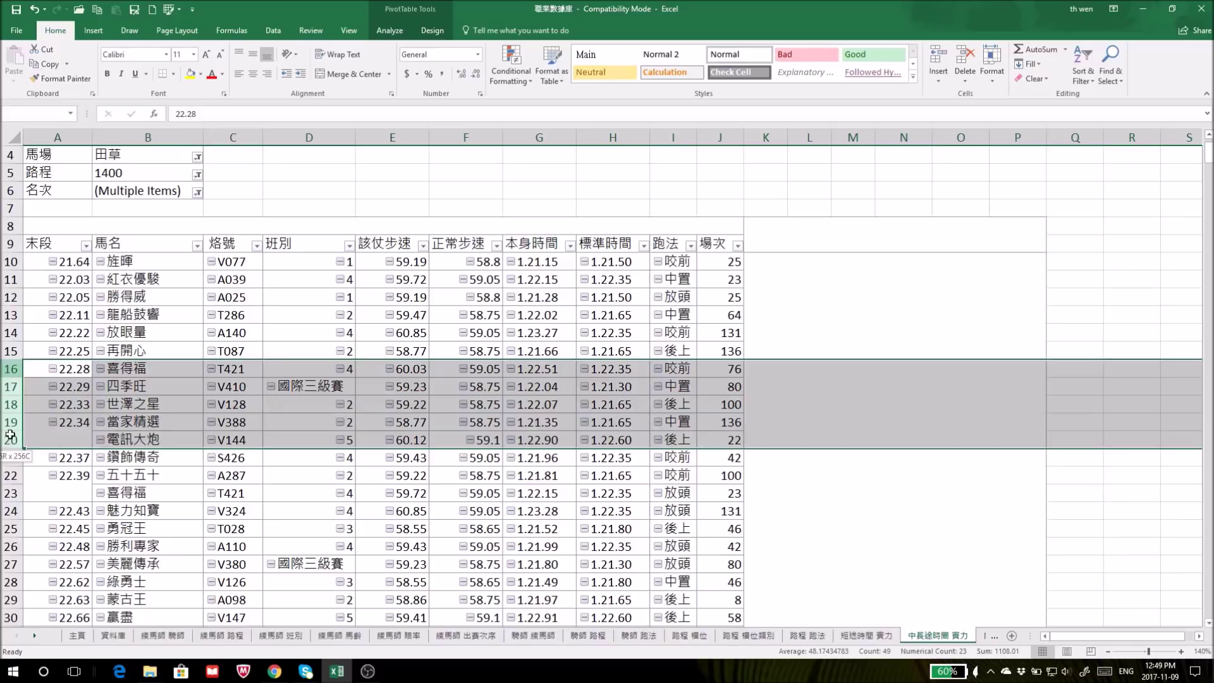
pyautogui.click(11, 440)
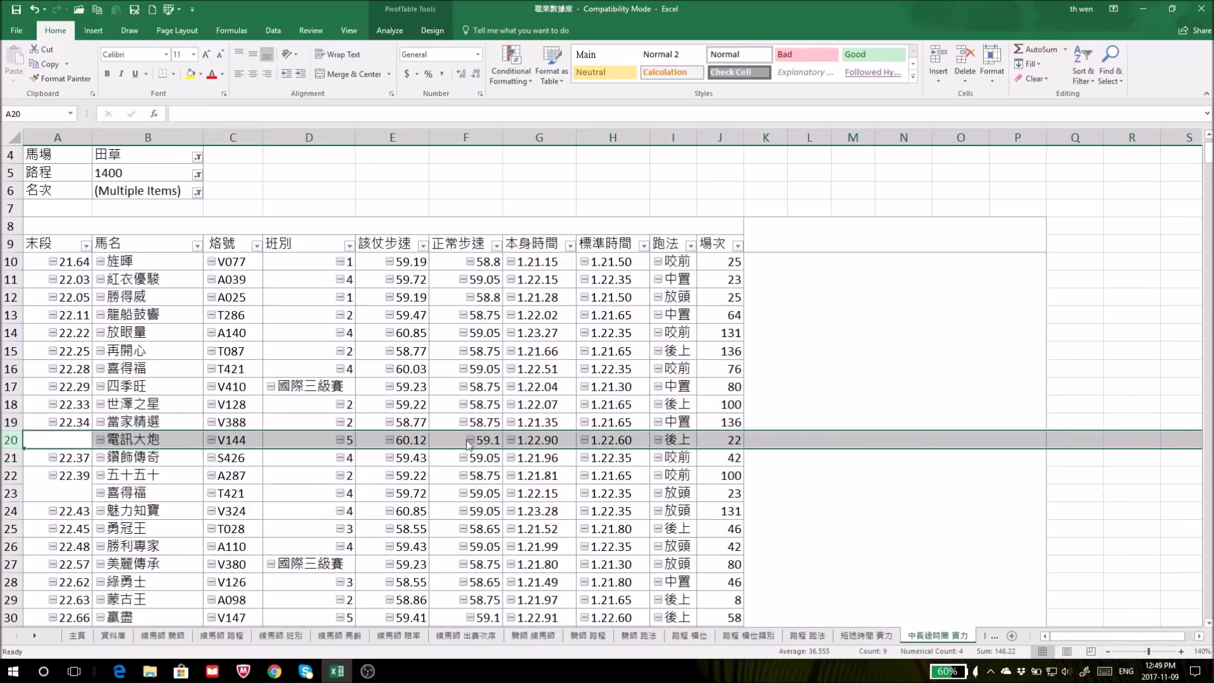
pyautogui.click(548, 437)
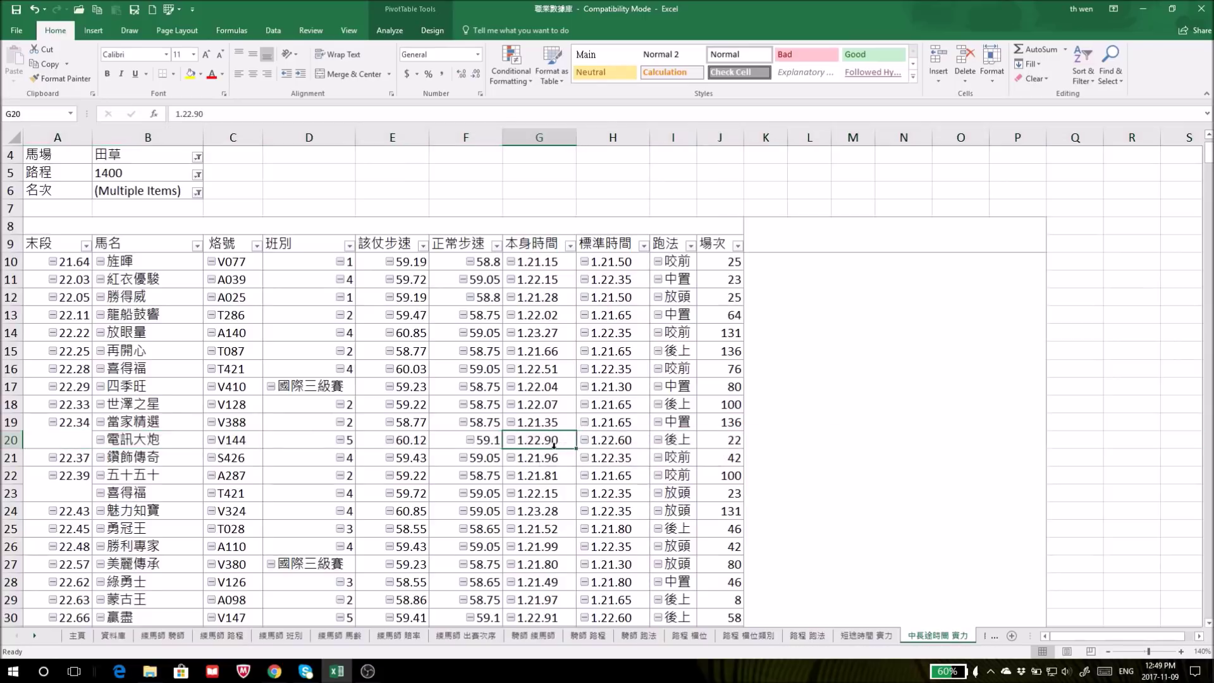
pyautogui.click(612, 445)
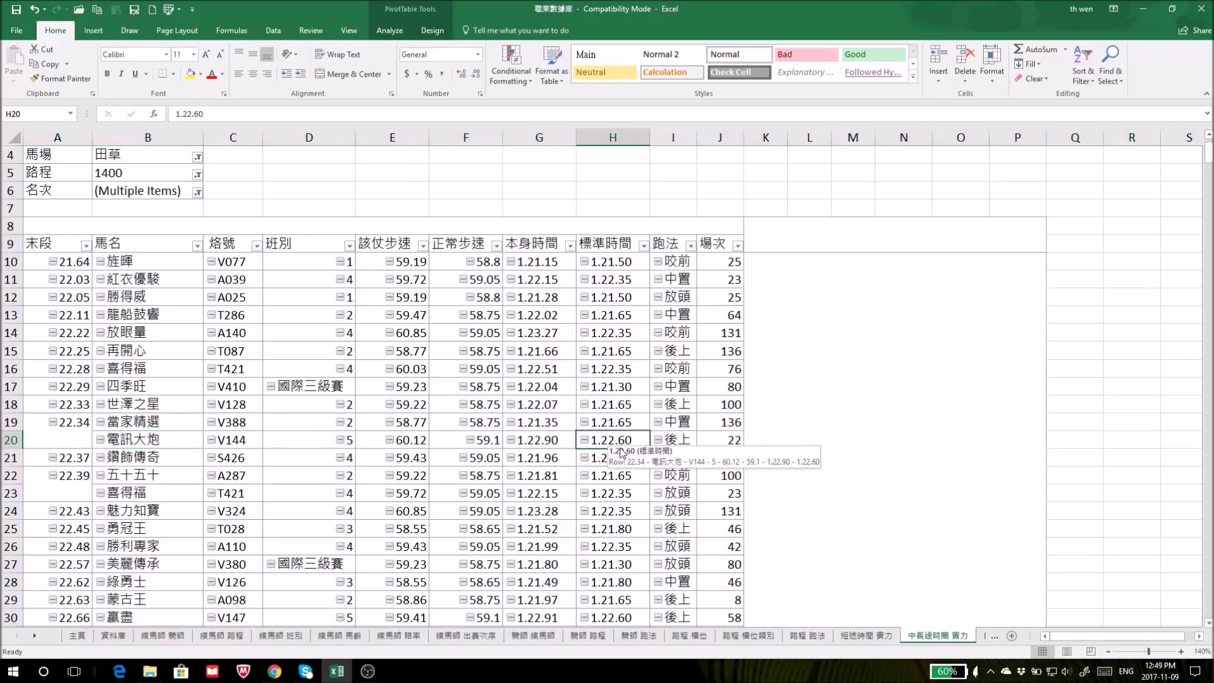
pyautogui.click(10, 437)
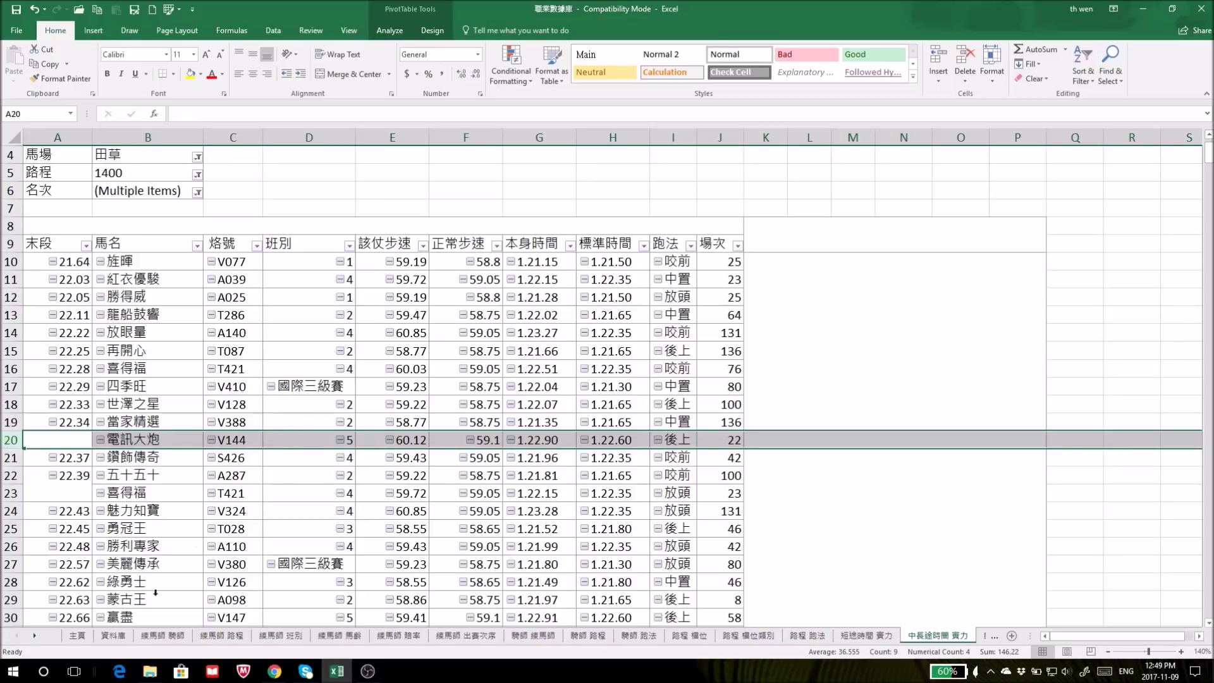
# Step: Change the 烙號 filter on the 資料庫 sheet to rows equal to v144
pyautogui.click(119, 635)
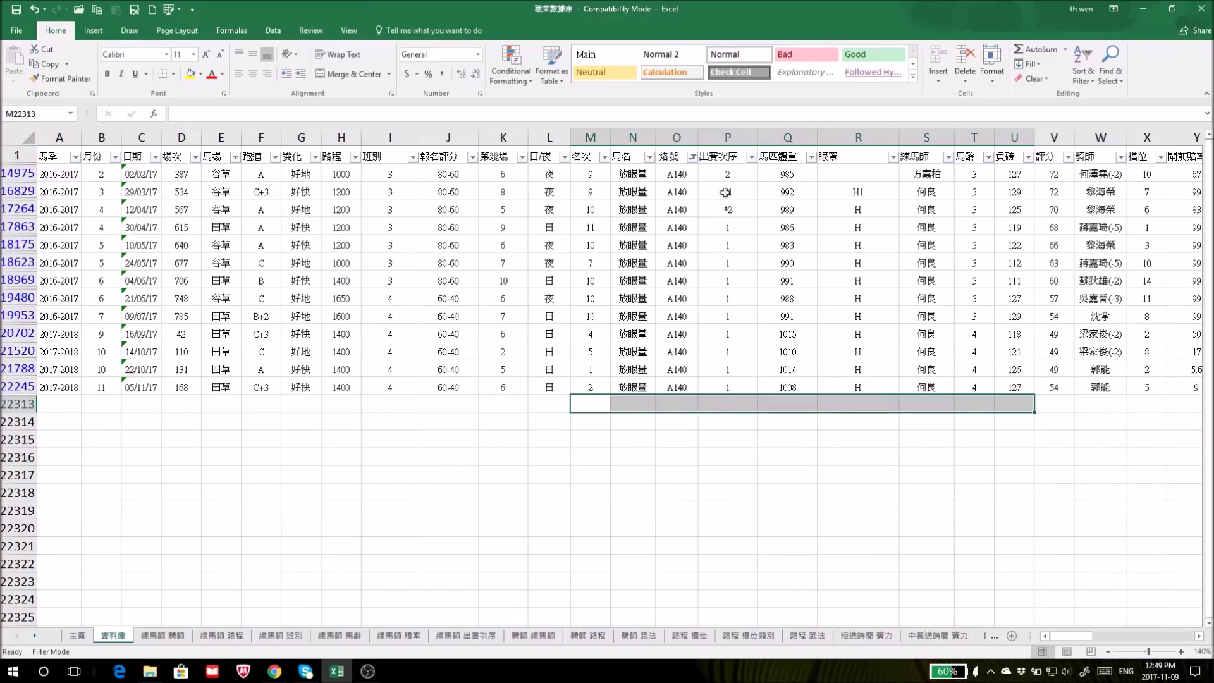
pyautogui.click(693, 156)
pyautogui.moveTo(690, 248)
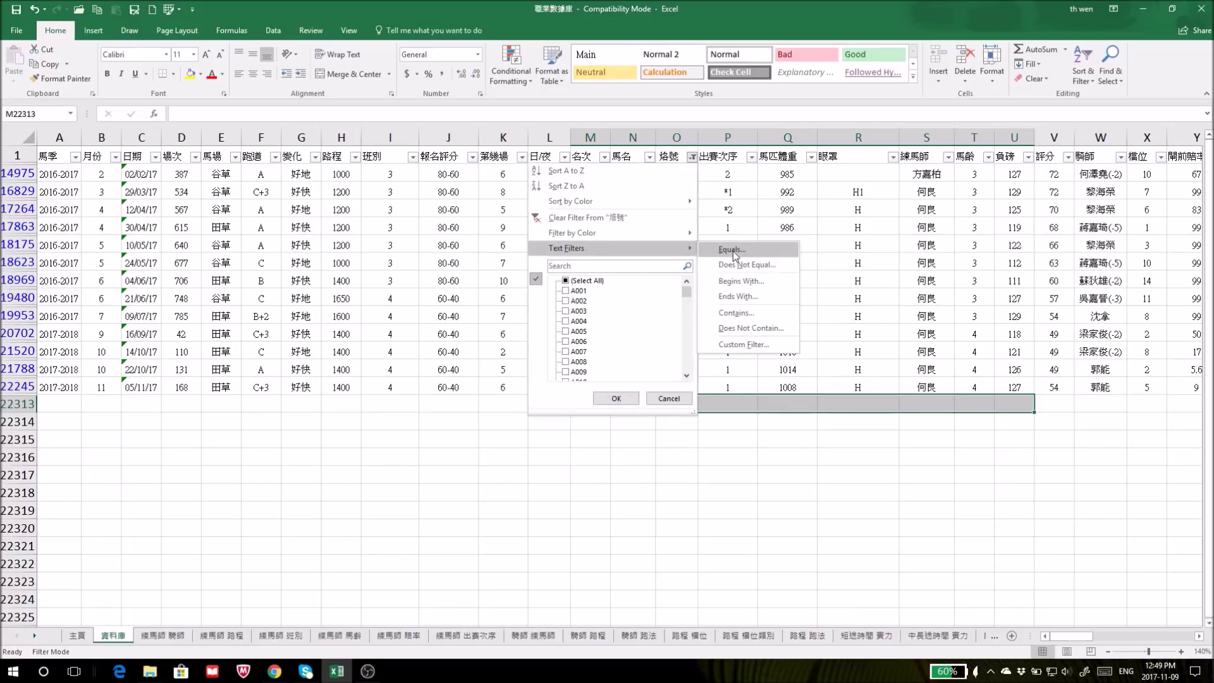
pyautogui.click(733, 252)
pyautogui.write('v1')
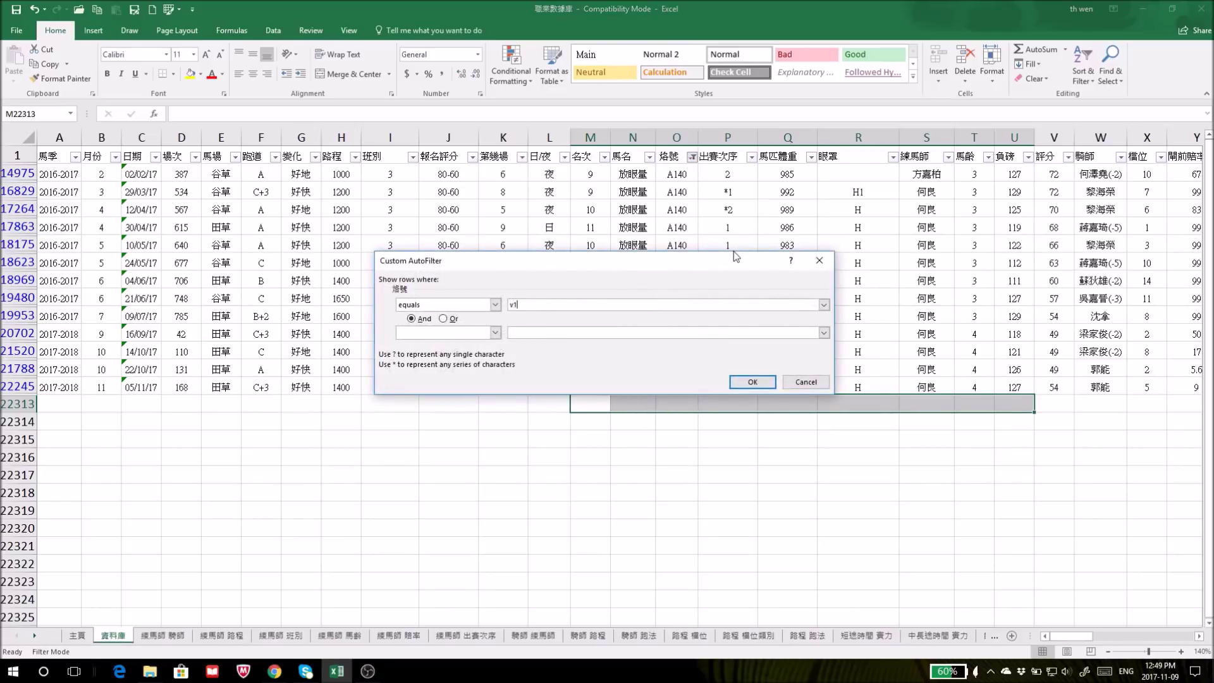
pyautogui.write('44')
pyautogui.click(752, 381)
# Step: Review 電訊大炮's 10/09/17, 24/09/17 and 22/10/17 races in 資料庫, checking the 名次 and other race details
pyautogui.scroll(-1, 557, 594)
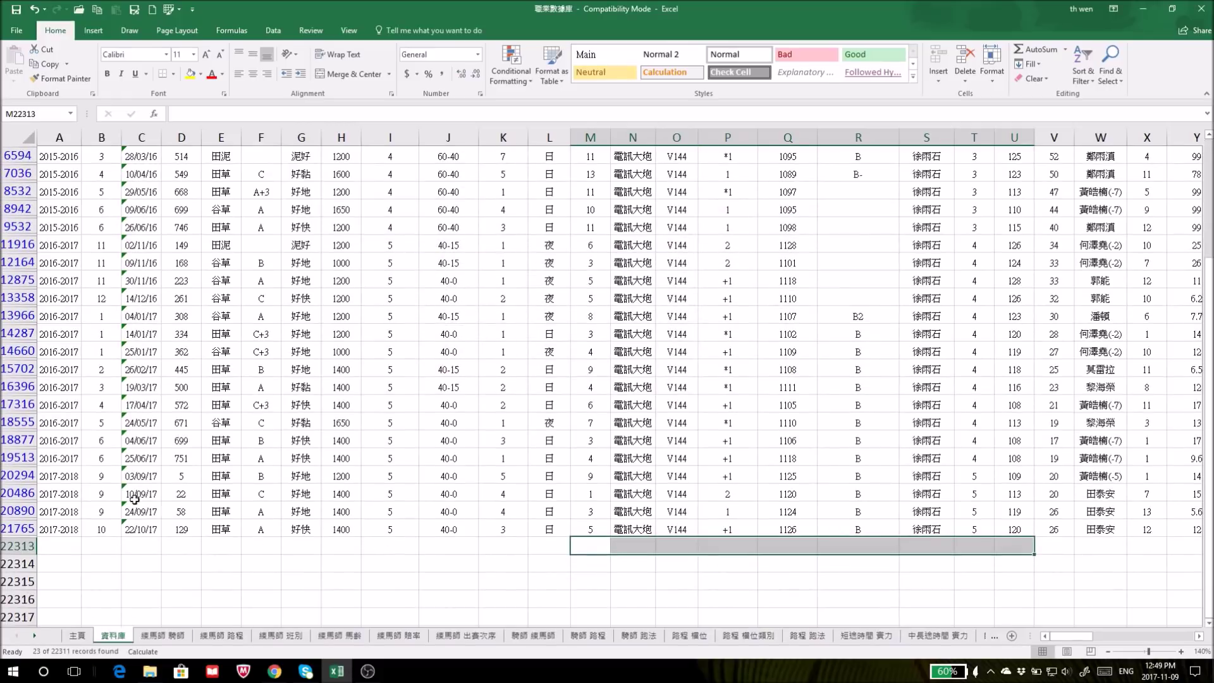
pyautogui.click(19, 493)
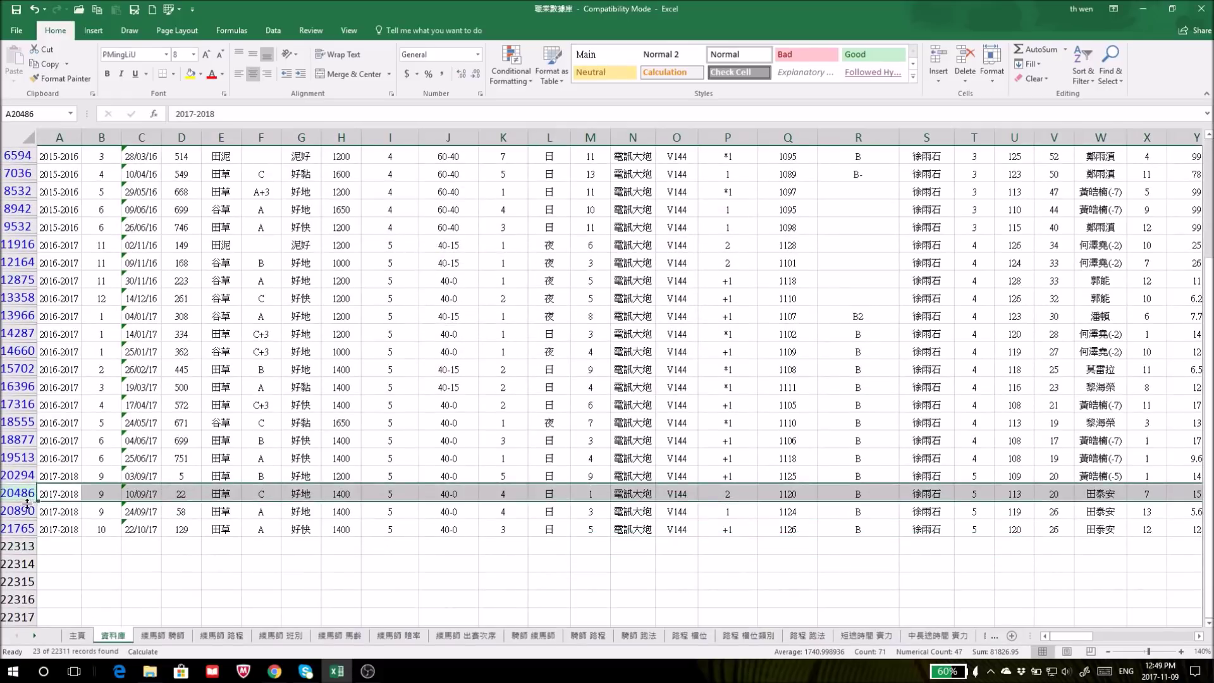
pyautogui.click(17, 511)
pyautogui.moveTo(17, 510); pyautogui.dragTo(17, 528)
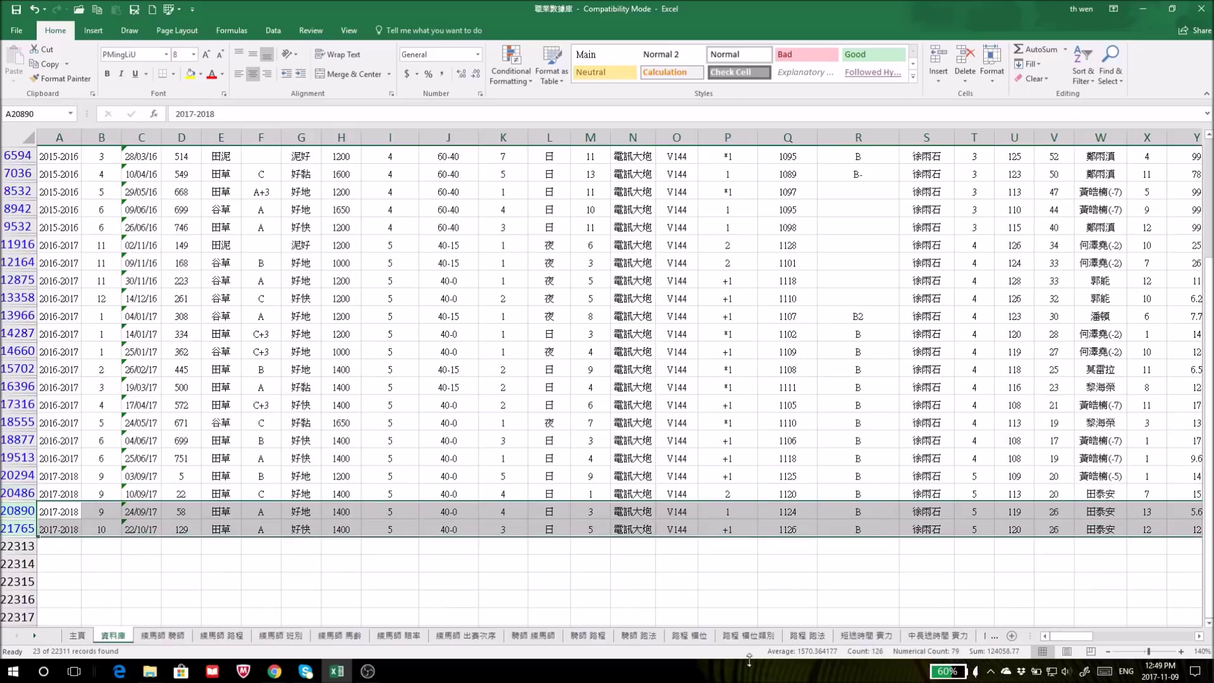
pyautogui.moveTo(1081, 639)
pyautogui.mouseDown()
pyautogui.moveTo(1134, 639)
pyautogui.moveTo(1069, 639)
pyautogui.mouseUp()
pyautogui.scroll(1, 819, 488)
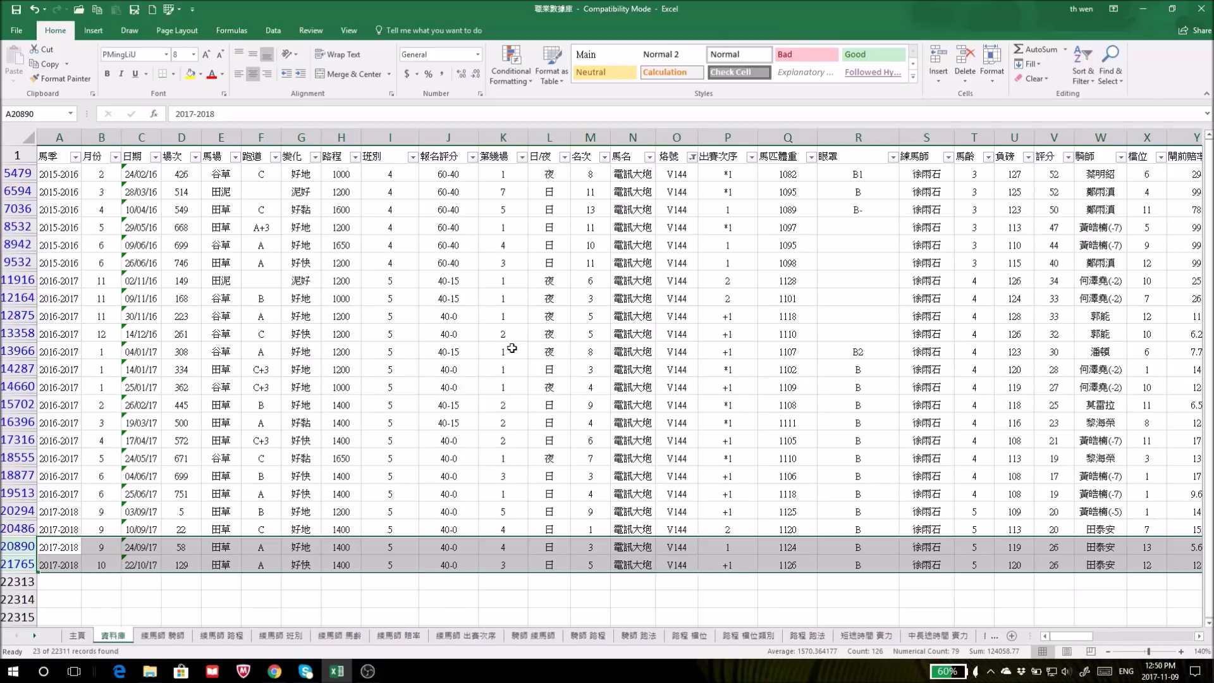
pyautogui.click(596, 546)
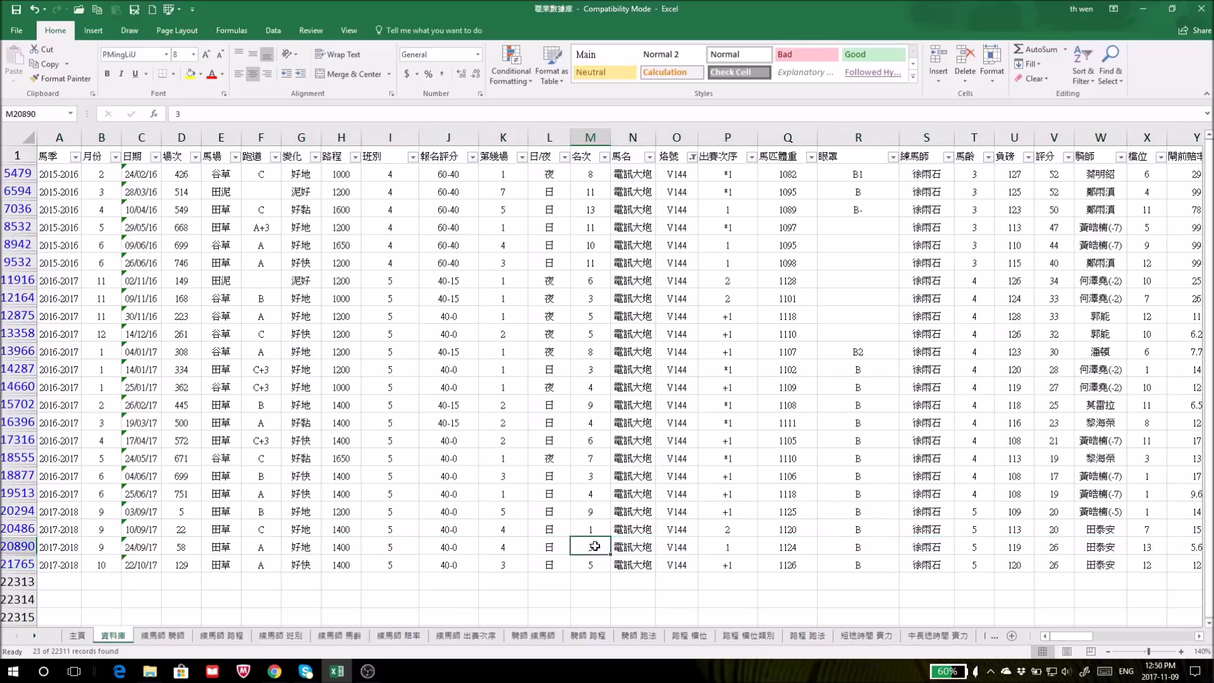
pyautogui.click(22, 545)
pyautogui.moveTo(22, 545); pyautogui.dragTo(22, 564)
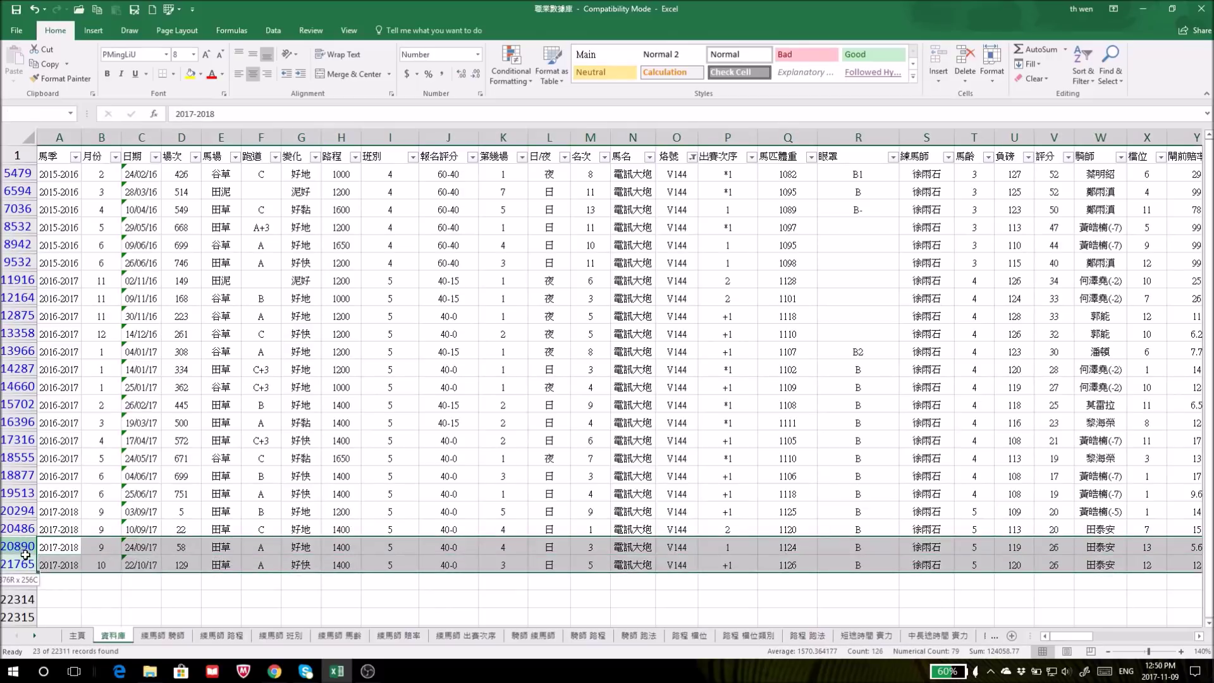
pyautogui.moveTo(1073, 638); pyautogui.dragTo(1084, 636)
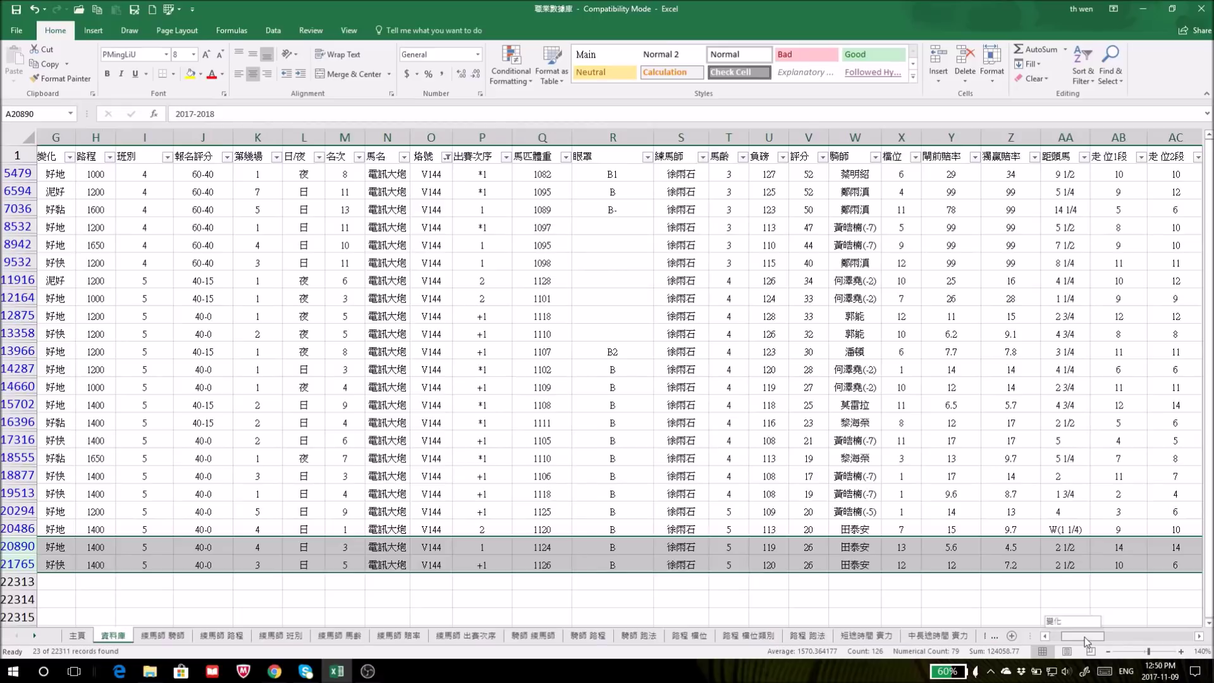
pyautogui.moveTo(1083, 636); pyautogui.dragTo(1074, 640)
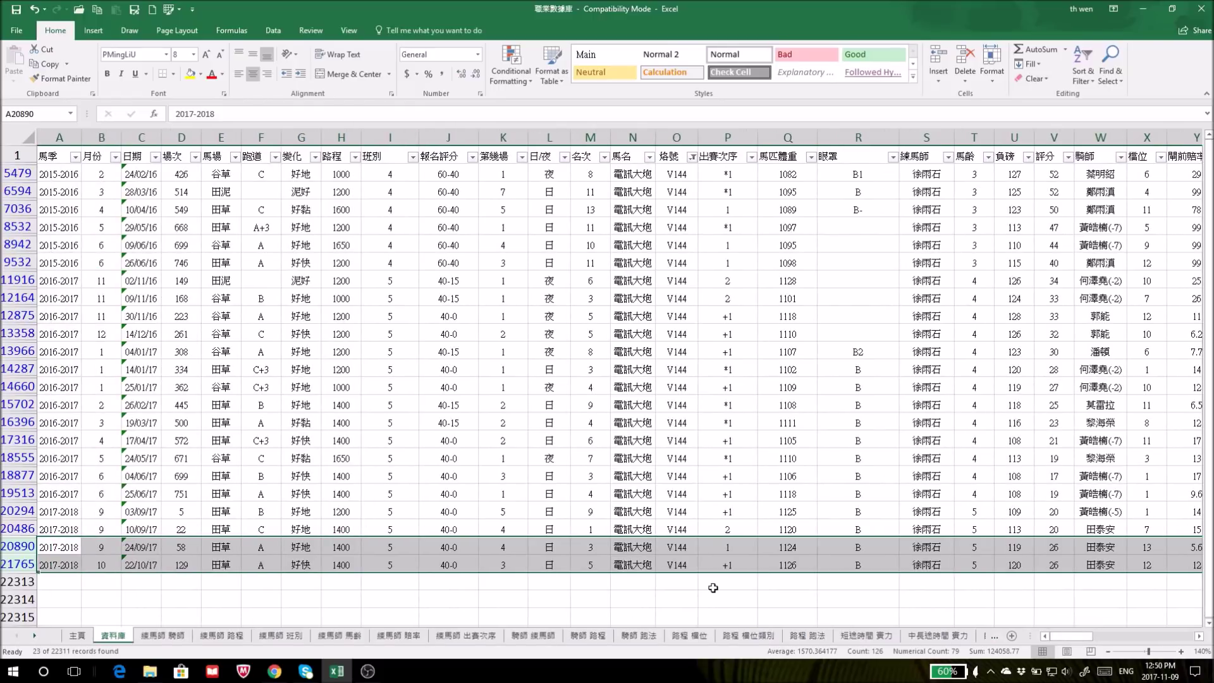
# Step: Recheck 喜得福's row 16 entry on the 中長途時間 實力 sheet, including its 烙號 and 該仗步速
pyautogui.click(928, 638)
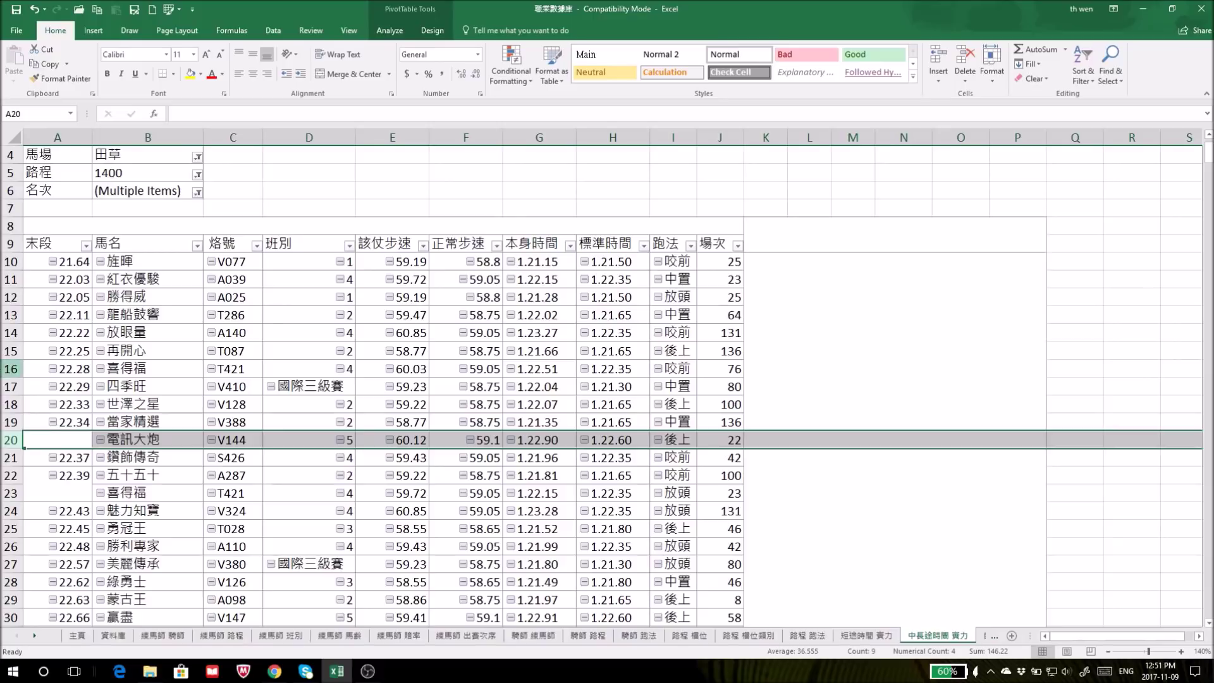
pyautogui.click(11, 368)
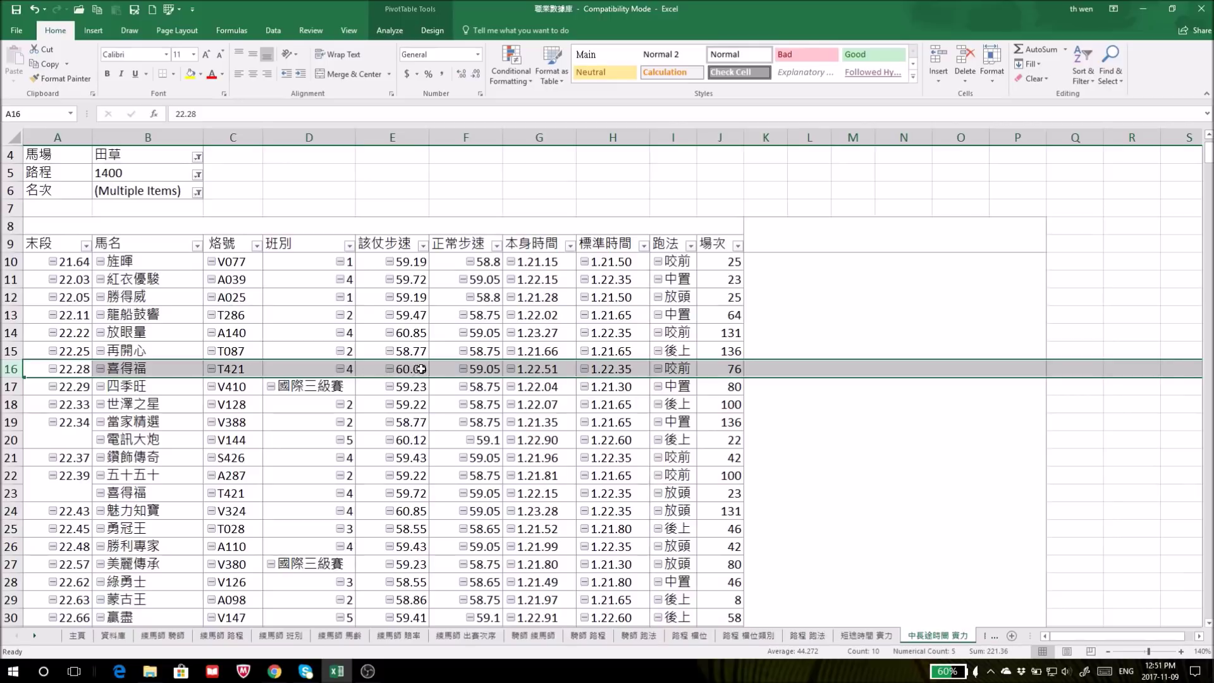
pyautogui.click(11, 370)
pyautogui.click(7, 368)
# Step: Set the 烙號 filter on the 資料庫 sheet to rows equal to t421
pyautogui.click(114, 634)
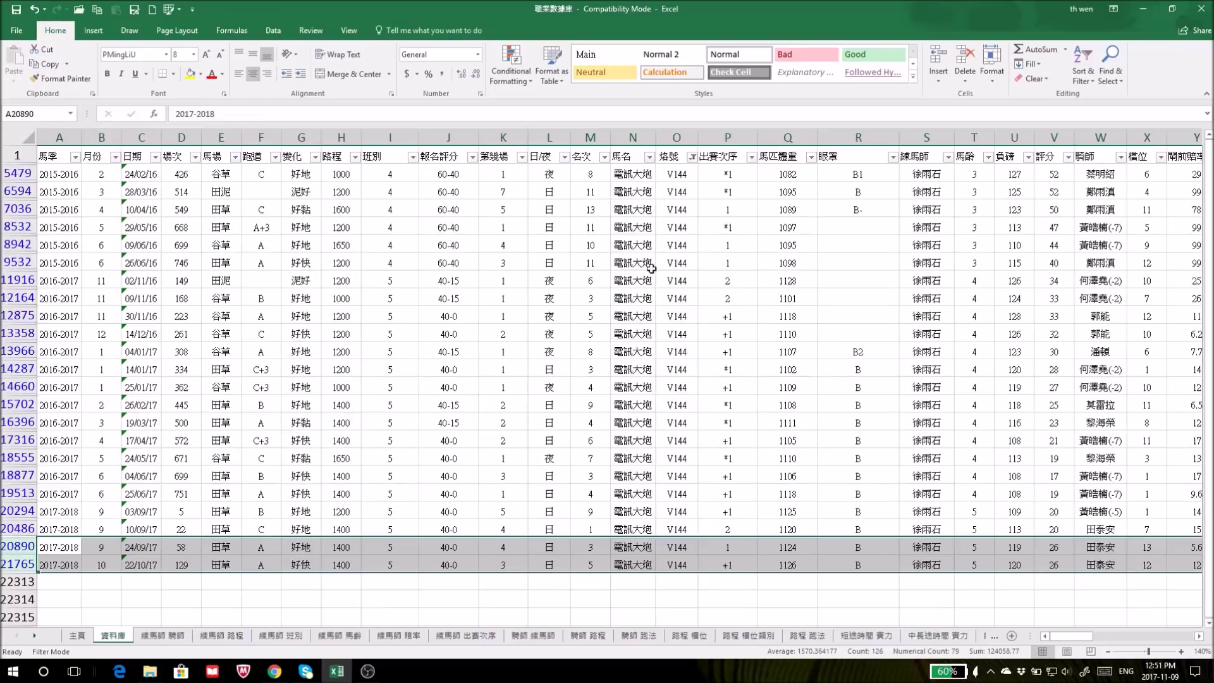
pyautogui.click(691, 155)
pyautogui.moveTo(629, 253)
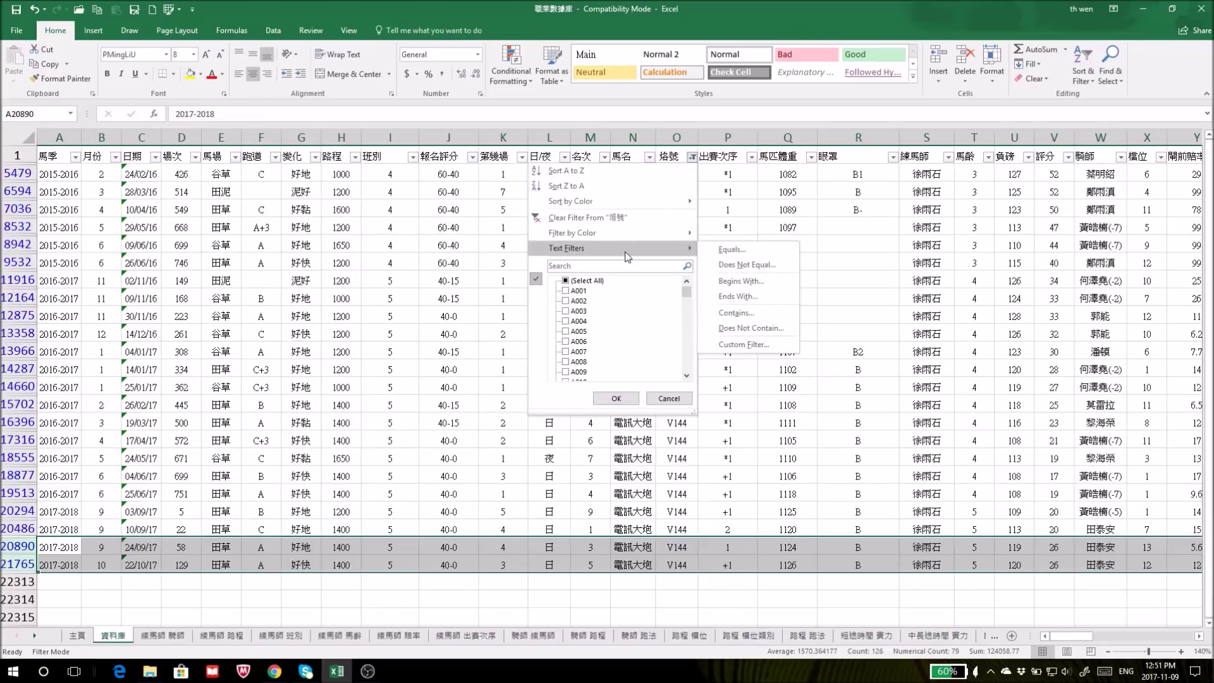
pyautogui.click(712, 251)
pyautogui.write('t42')
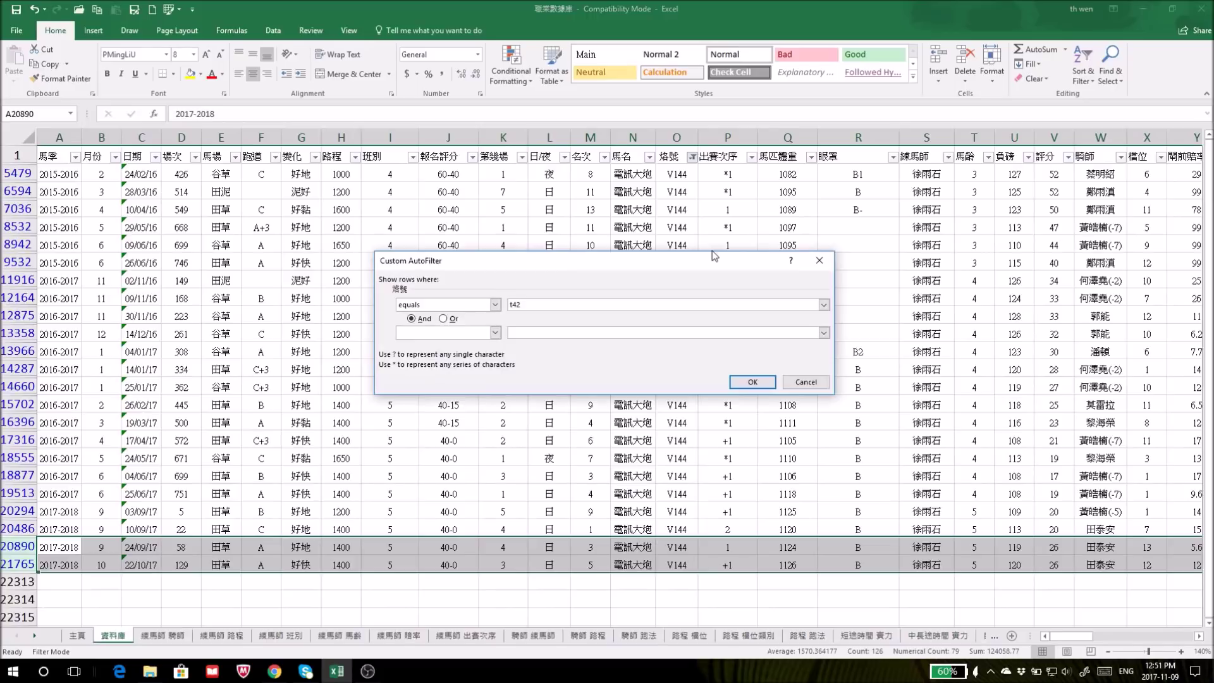
pyautogui.write('1')
pyautogui.click(752, 381)
# Step: Match 喜得福's 場次 76 entry in 中長途時間 實力 to its 01/10/17 race in 資料庫 row 21104, and review that race
pyautogui.scroll(-2, 771, 531)
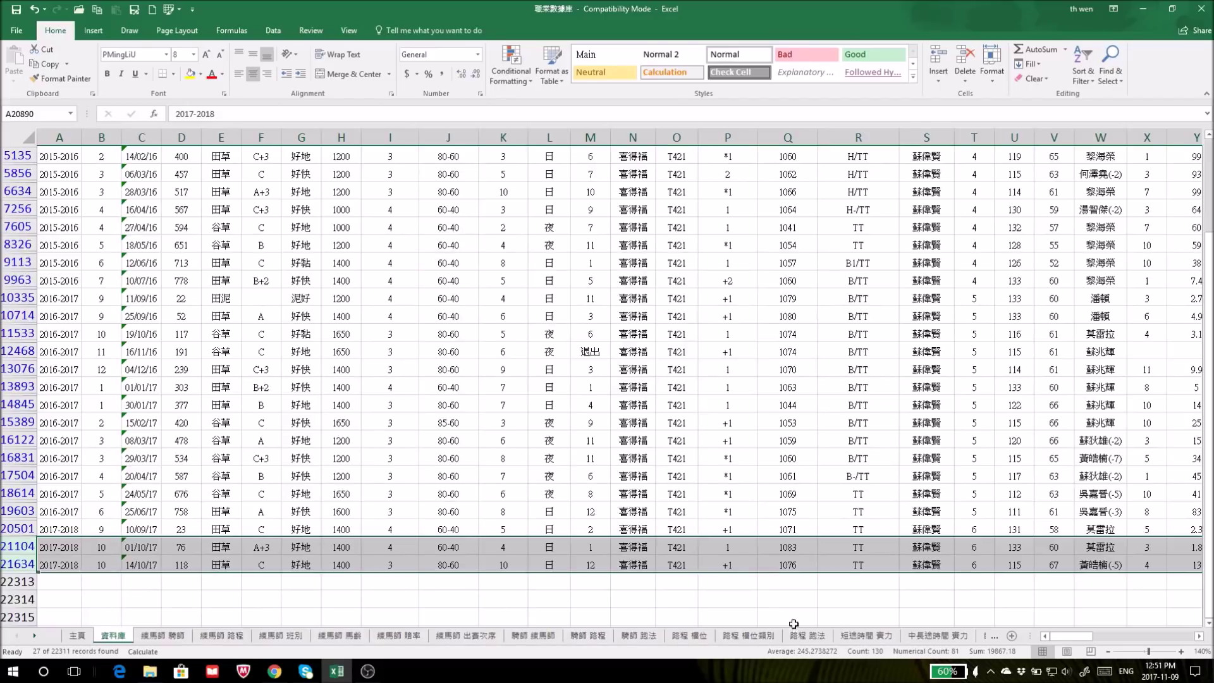
pyautogui.click(939, 639)
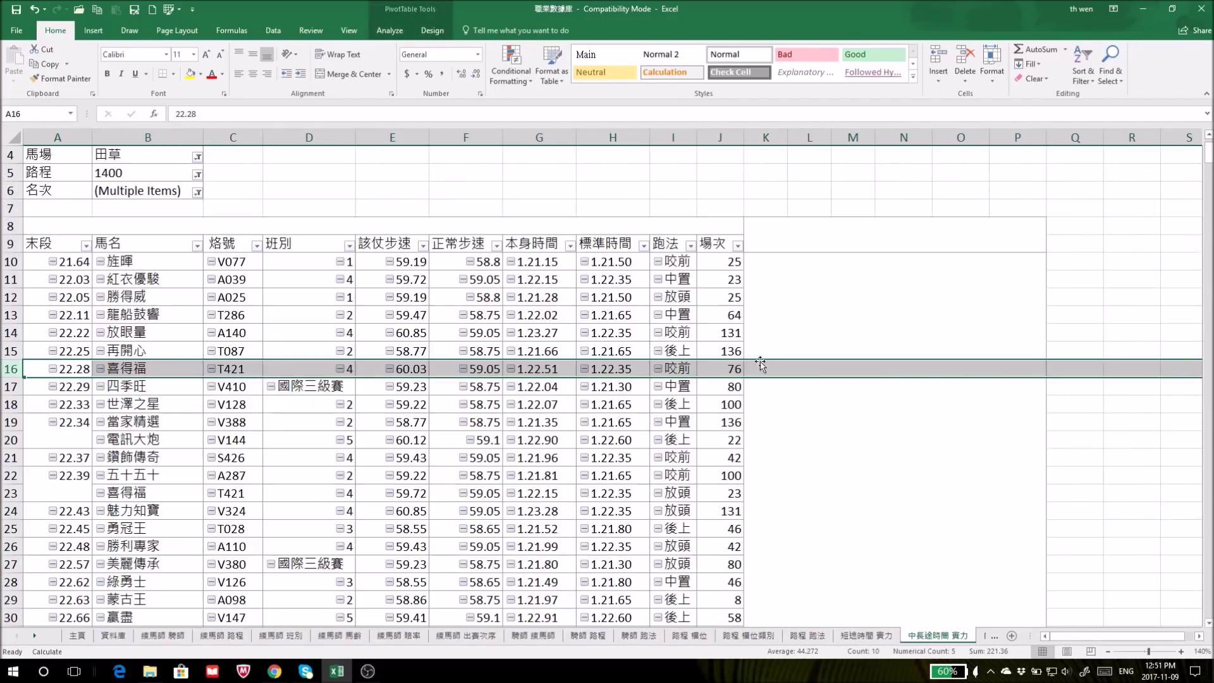
pyautogui.click(113, 635)
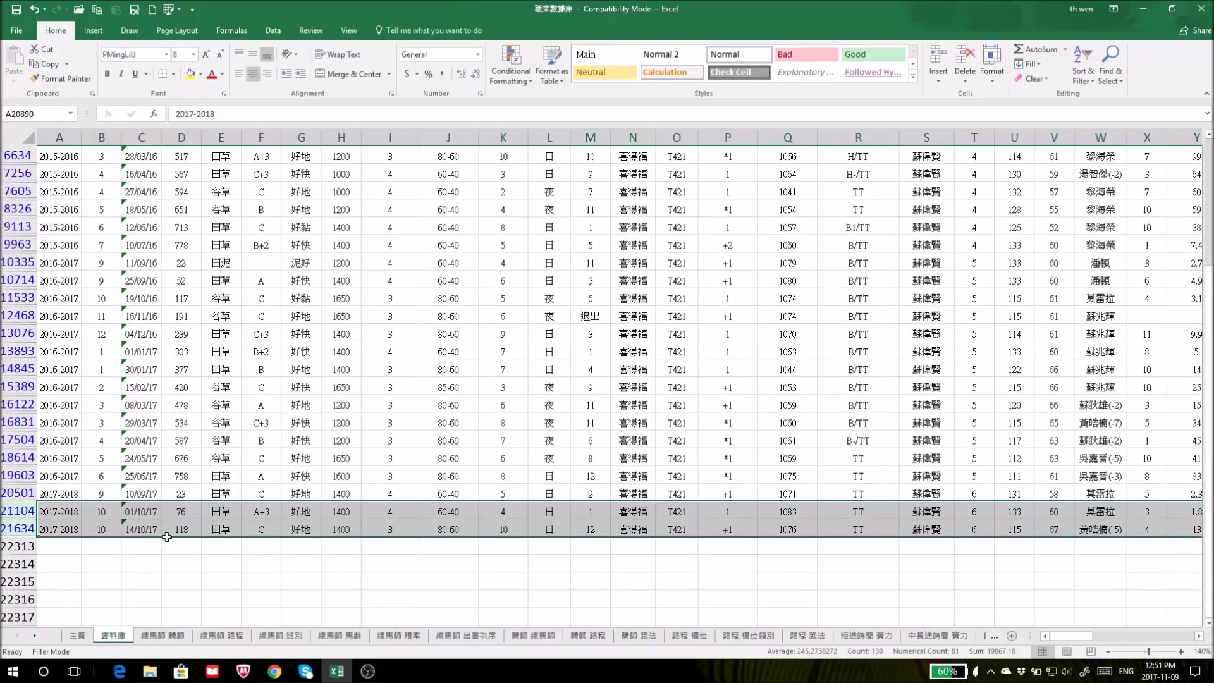
pyautogui.click(24, 510)
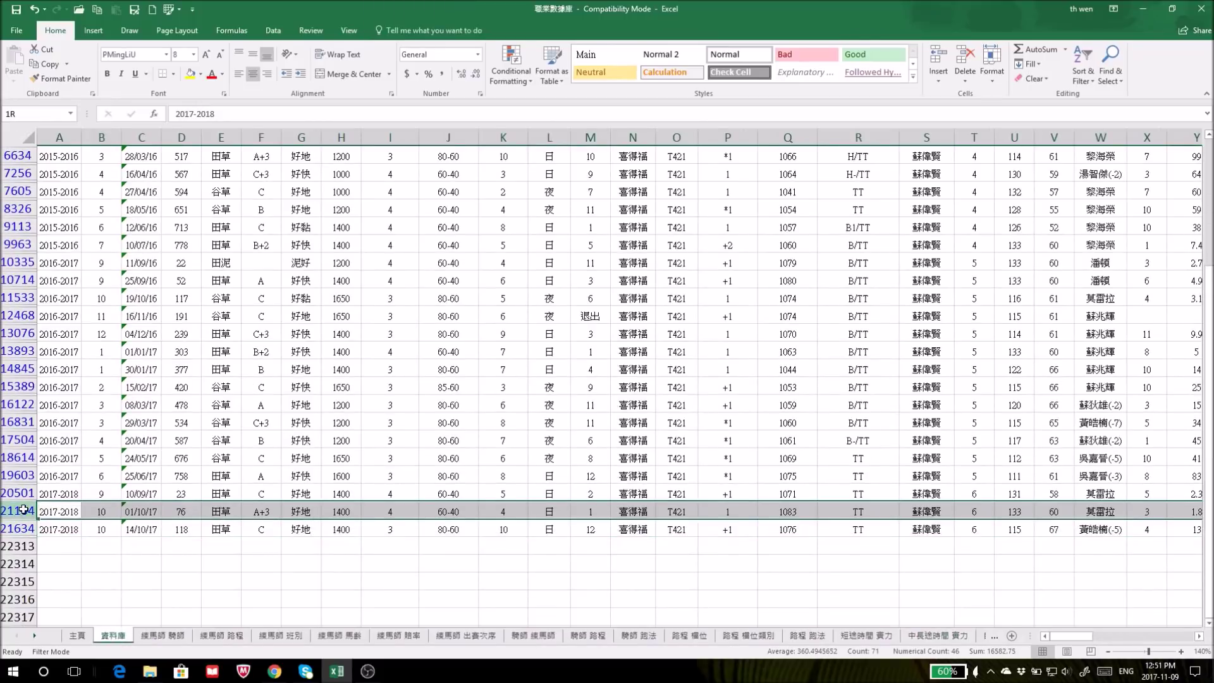
pyautogui.scroll(-1, 590, 545)
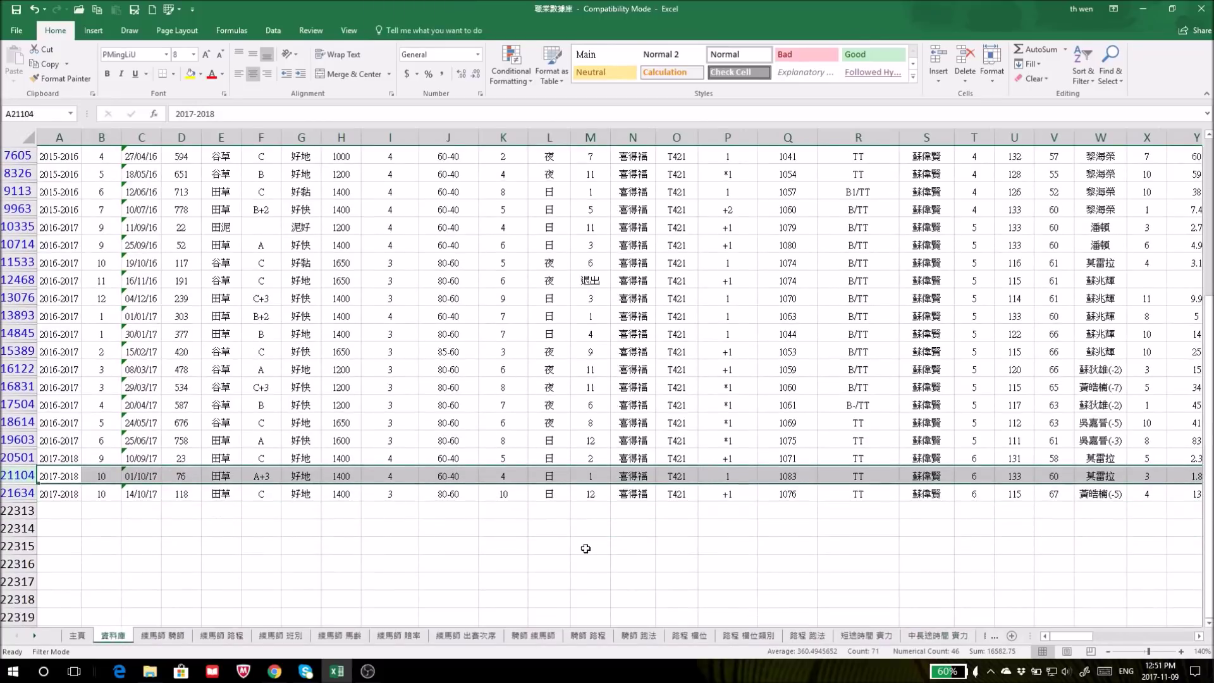
# Step: Review 喜得福's 14/10/17 race in 資料庫 row 21634, checking its 騎師, 名次, closing section and race pace
pyautogui.click(21, 492)
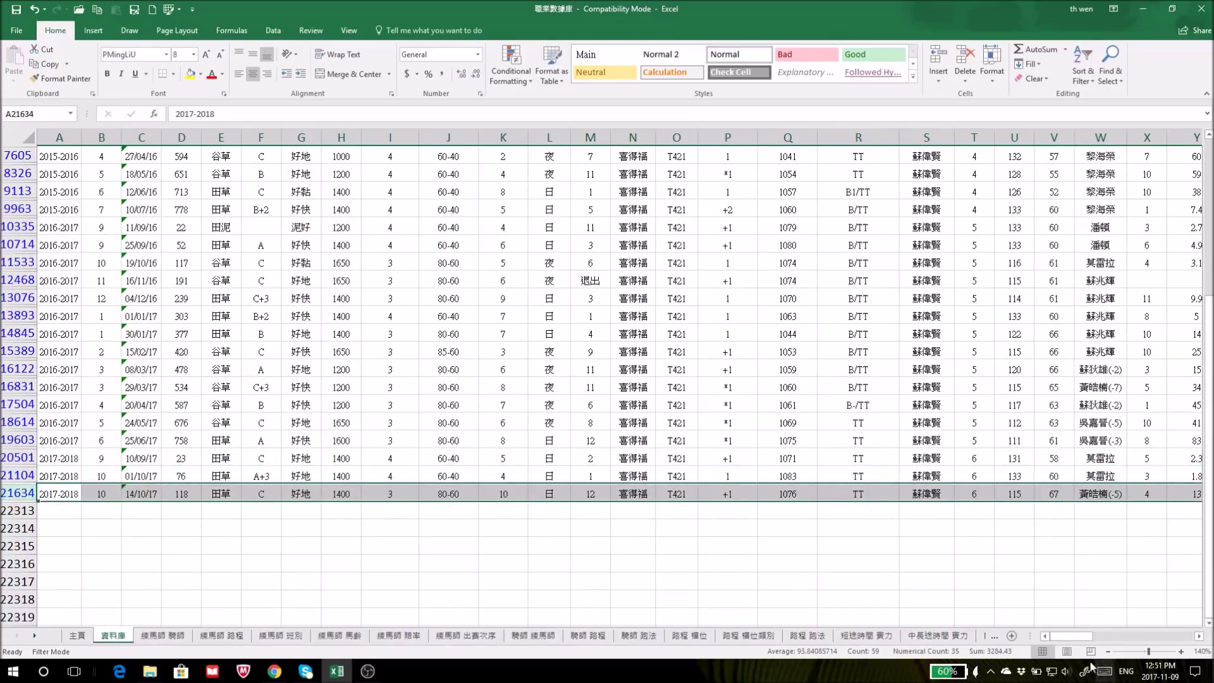
pyautogui.click(1101, 477)
pyautogui.click(1098, 489)
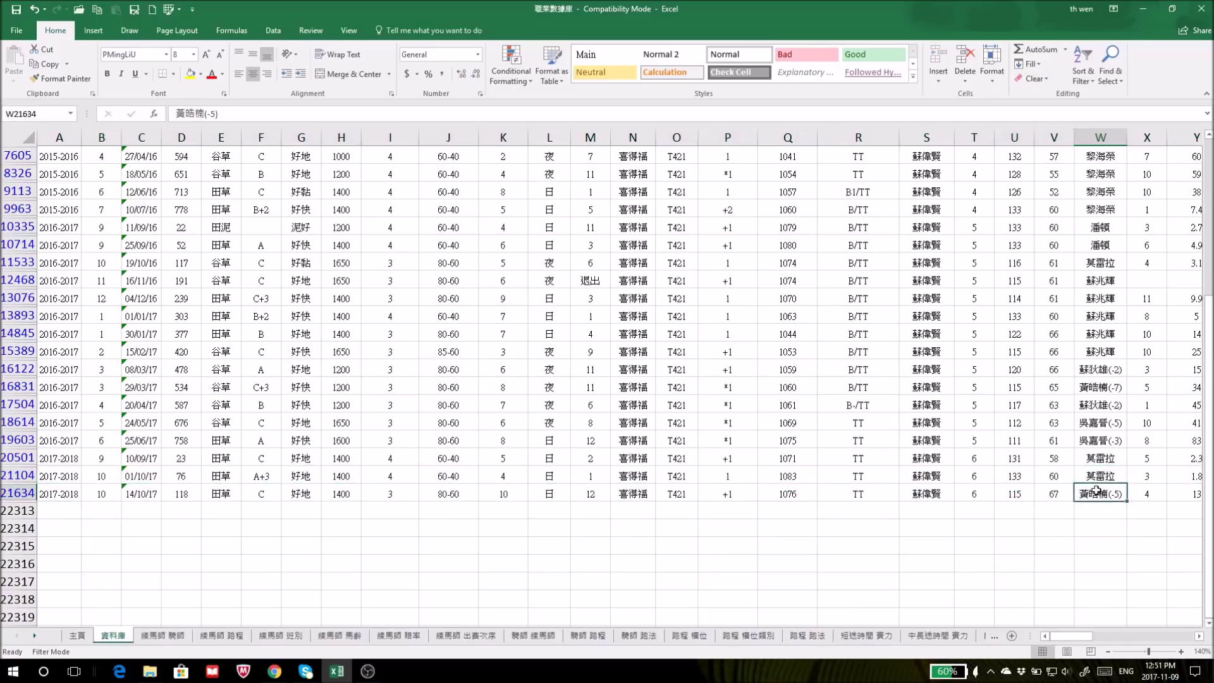
pyautogui.moveTo(1073, 638); pyautogui.dragTo(1120, 635)
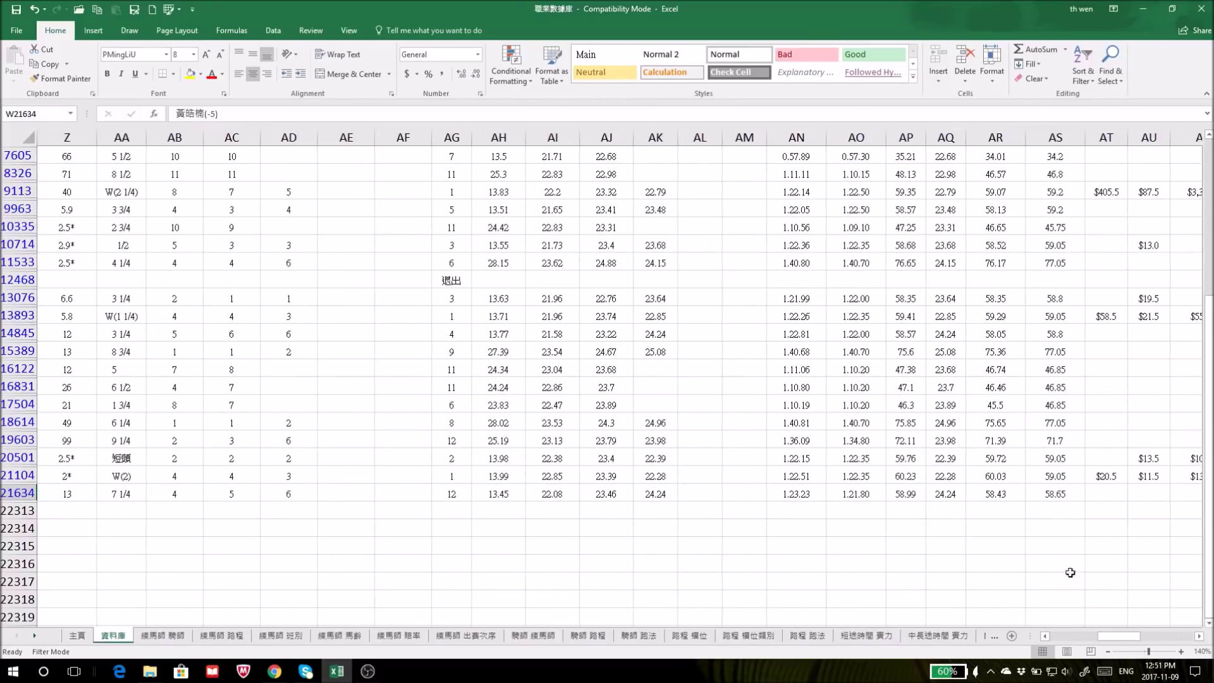
pyautogui.click(1013, 494)
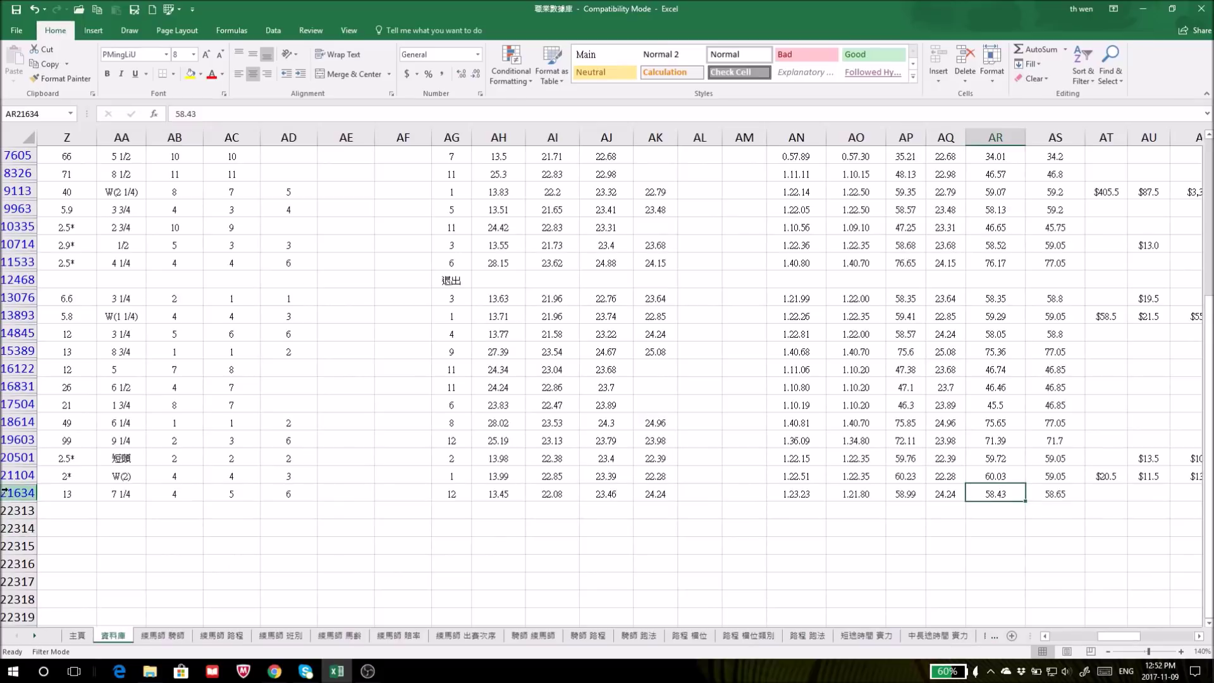
pyautogui.click(8, 493)
pyautogui.click(447, 494)
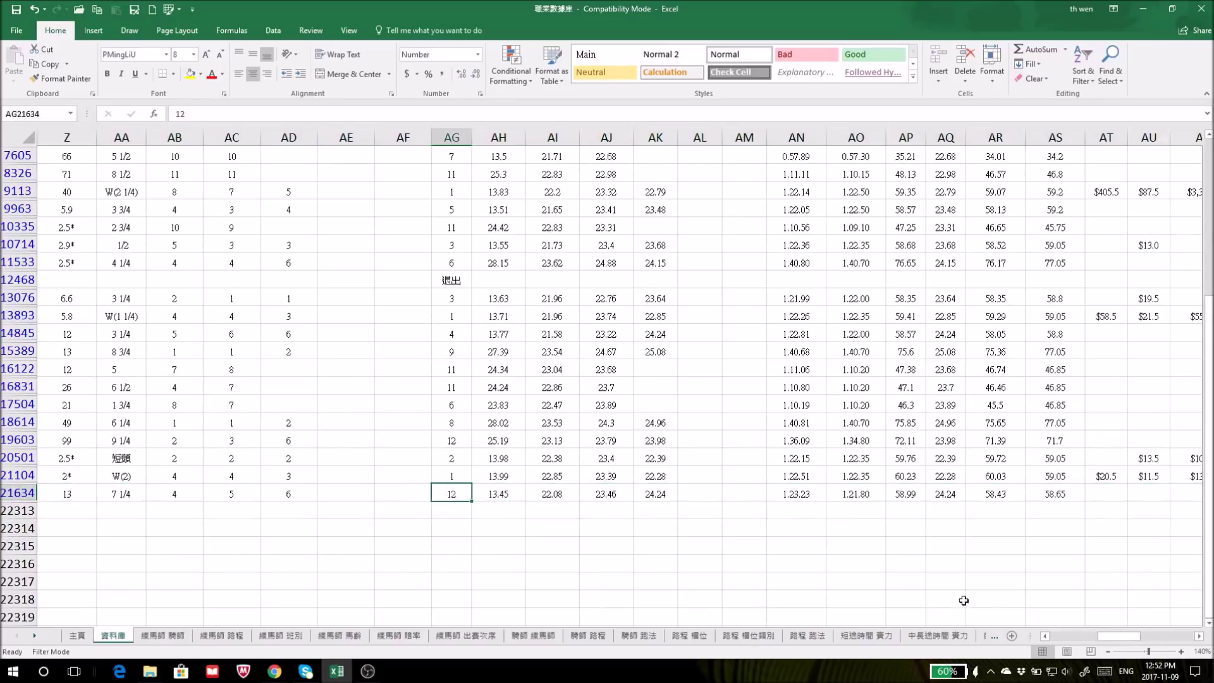
pyautogui.moveTo(1114, 640); pyautogui.dragTo(1061, 636)
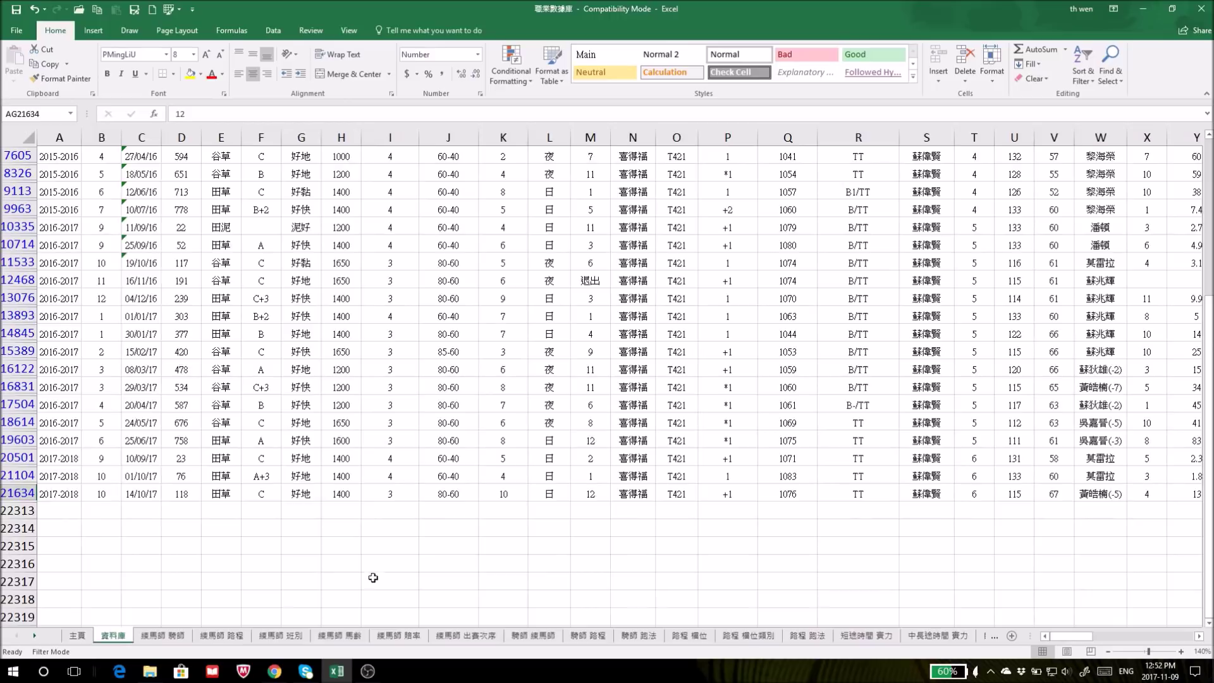
pyautogui.click(26, 493)
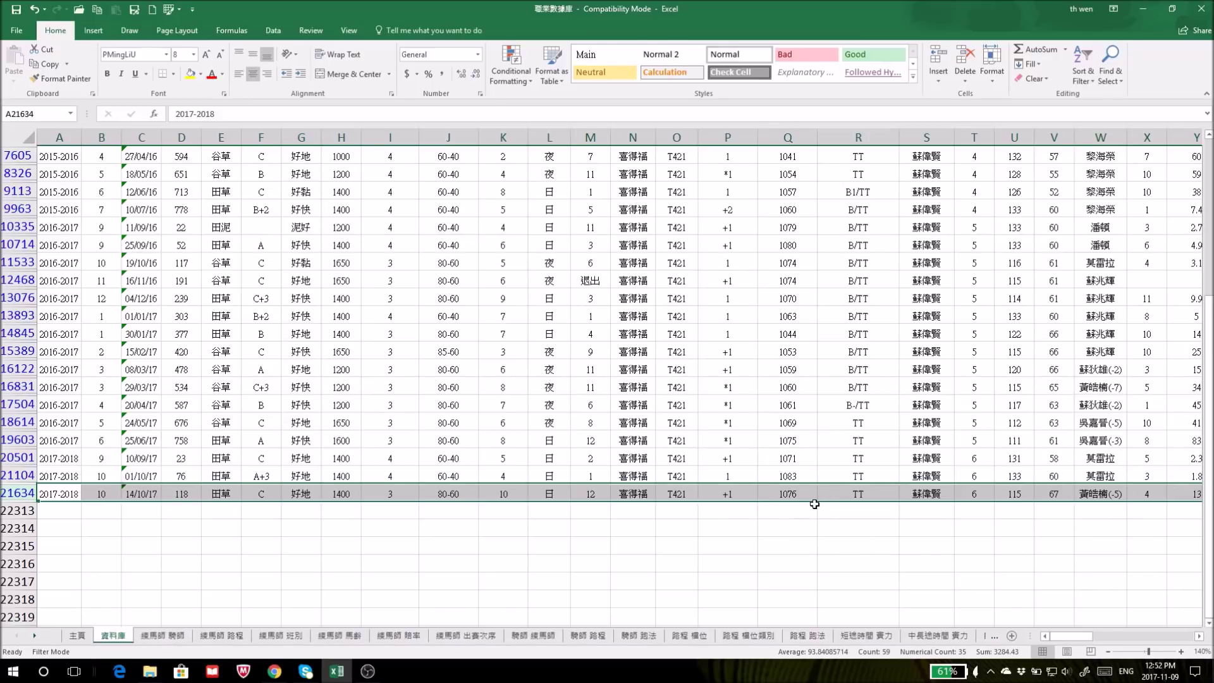
# Step: Look back through 喜得福's earlier races in 資料庫, checking the distances and placings up to the header row
pyautogui.scroll(1, 811, 509)
pyautogui.scroll(3, 810, 508)
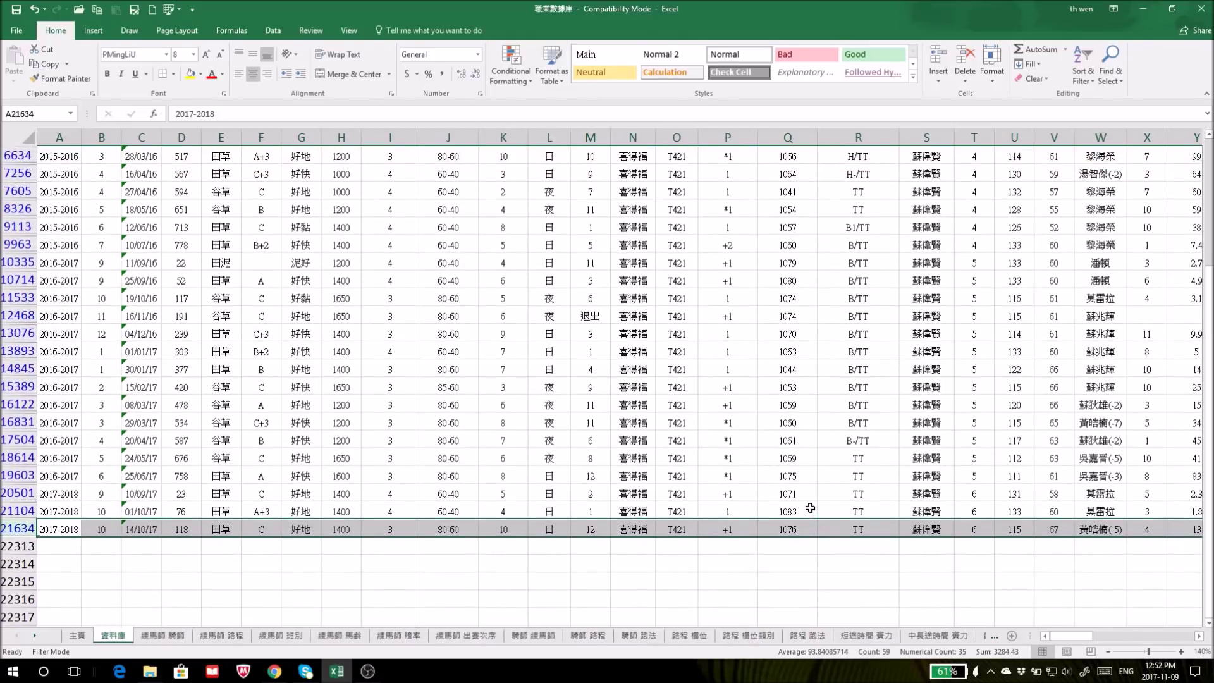
pyautogui.scroll(2, 809, 507)
pyautogui.scroll(-3, 773, 510)
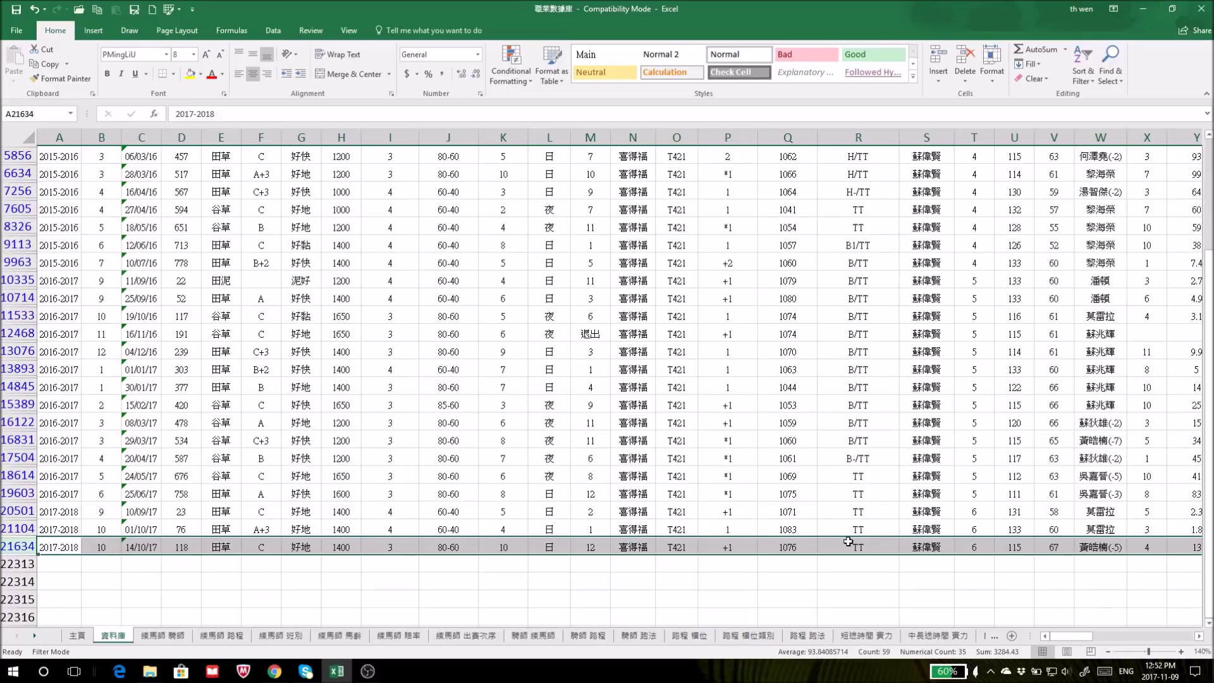
pyautogui.scroll(1, 844, 541)
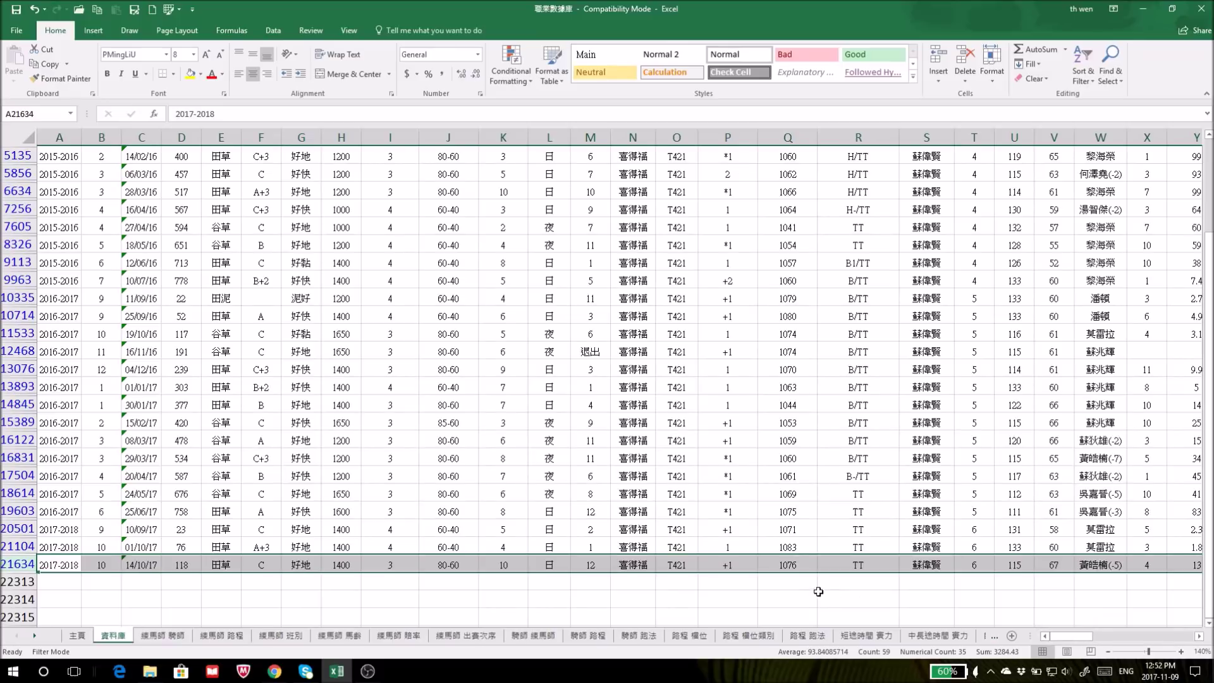
pyautogui.scroll(1, 536, 531)
pyautogui.scroll(3, 354, 537)
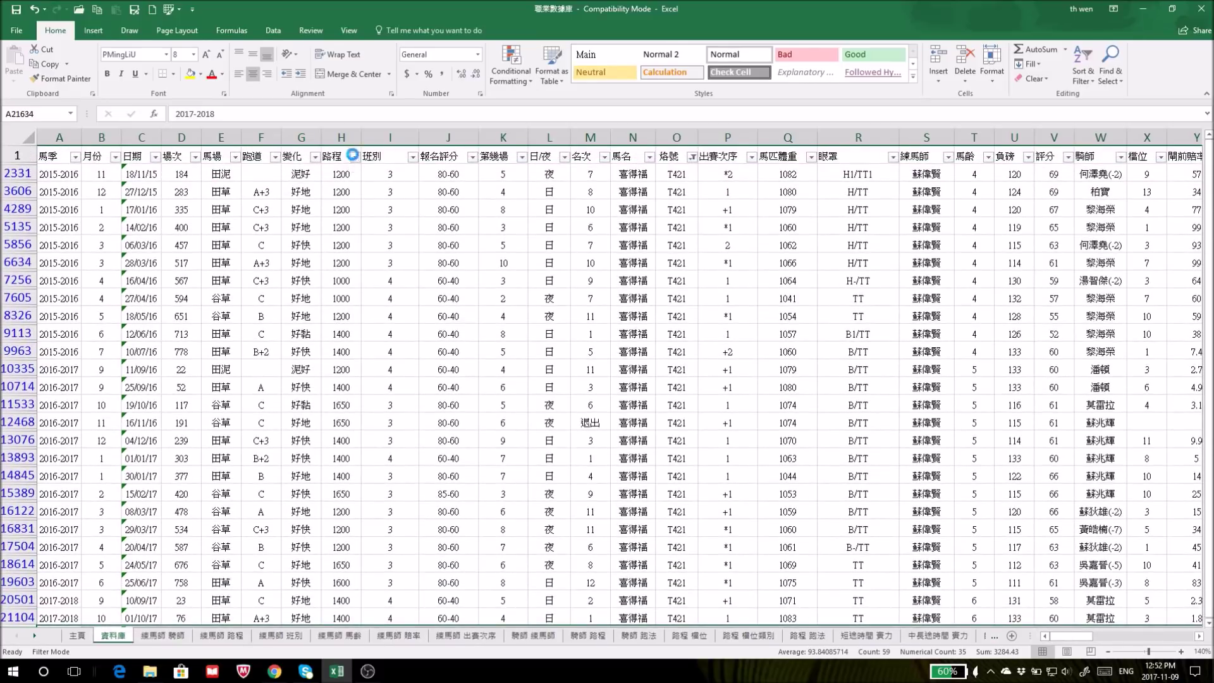
# Step: Filter the 路程 column in 資料庫 to show only 喜得福's 1600 races
pyautogui.click(356, 157)
pyautogui.click(242, 282)
pyautogui.click(242, 321)
pyautogui.click(278, 399)
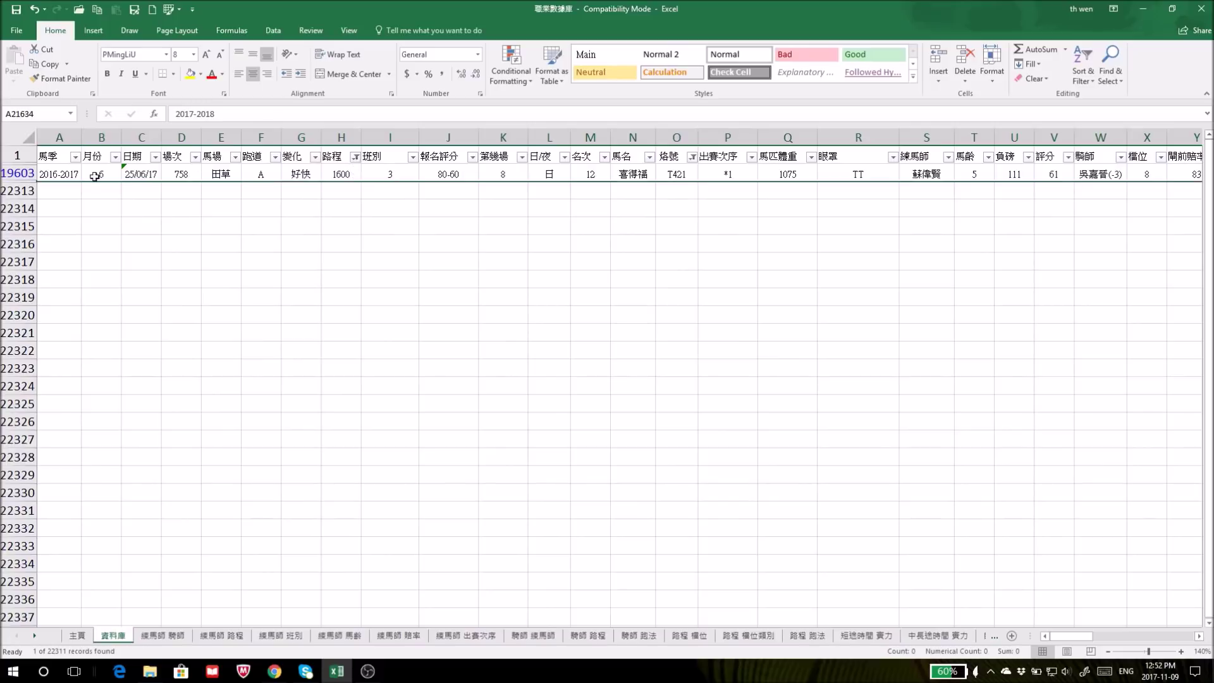
# Step: Reset the 路程 filter to include all distances
pyautogui.click(355, 157)
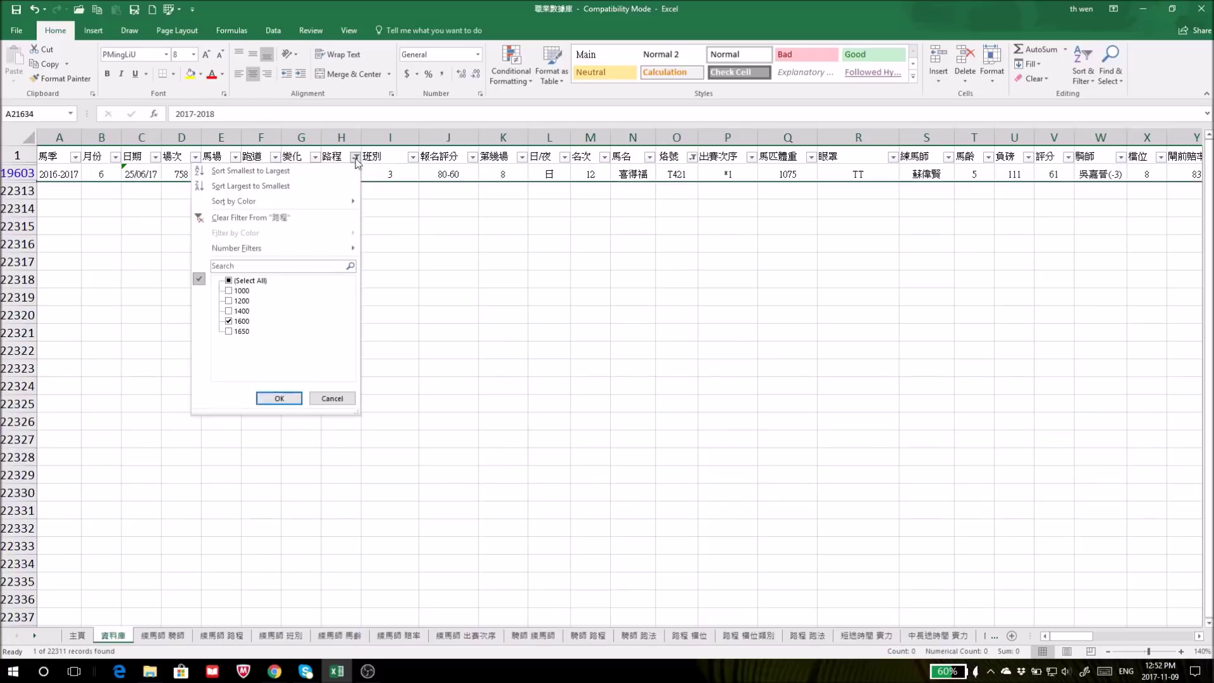
pyautogui.click(246, 281)
pyautogui.click(278, 399)
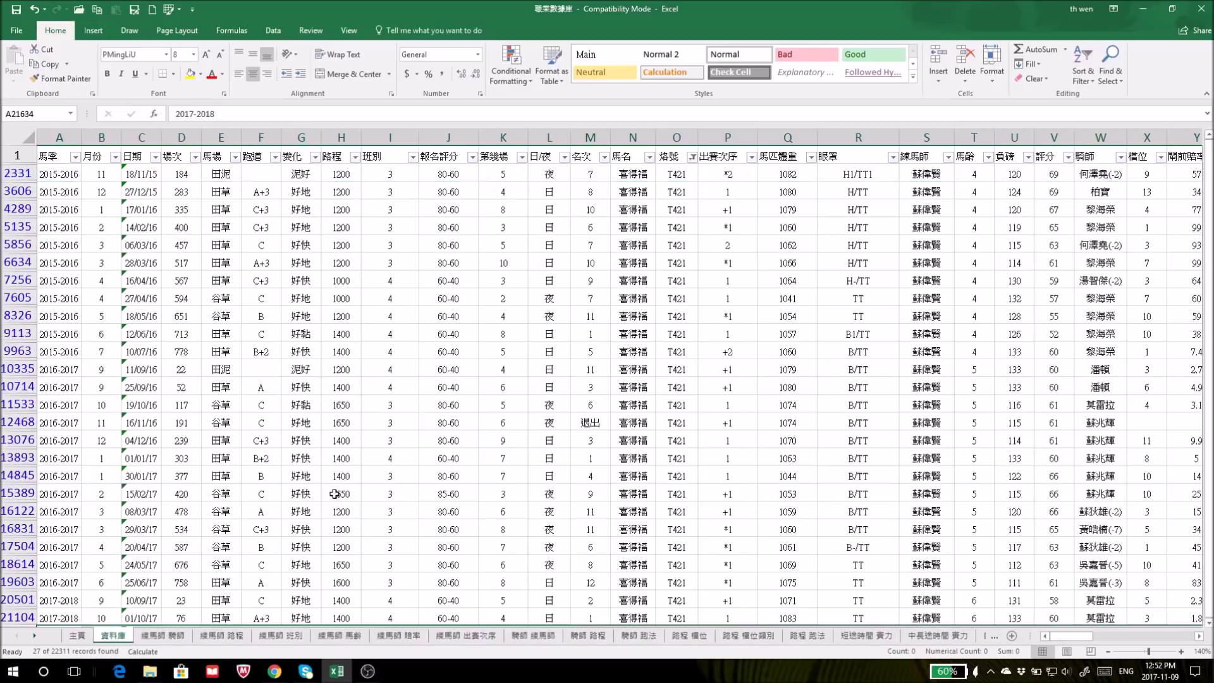
# Step: Compare 喜得福's 20/04/17, 24/05/17 and 25/06/17 races in 資料庫 with its 14/10/17 race in row 21634
pyautogui.scroll(-1, 54, 455)
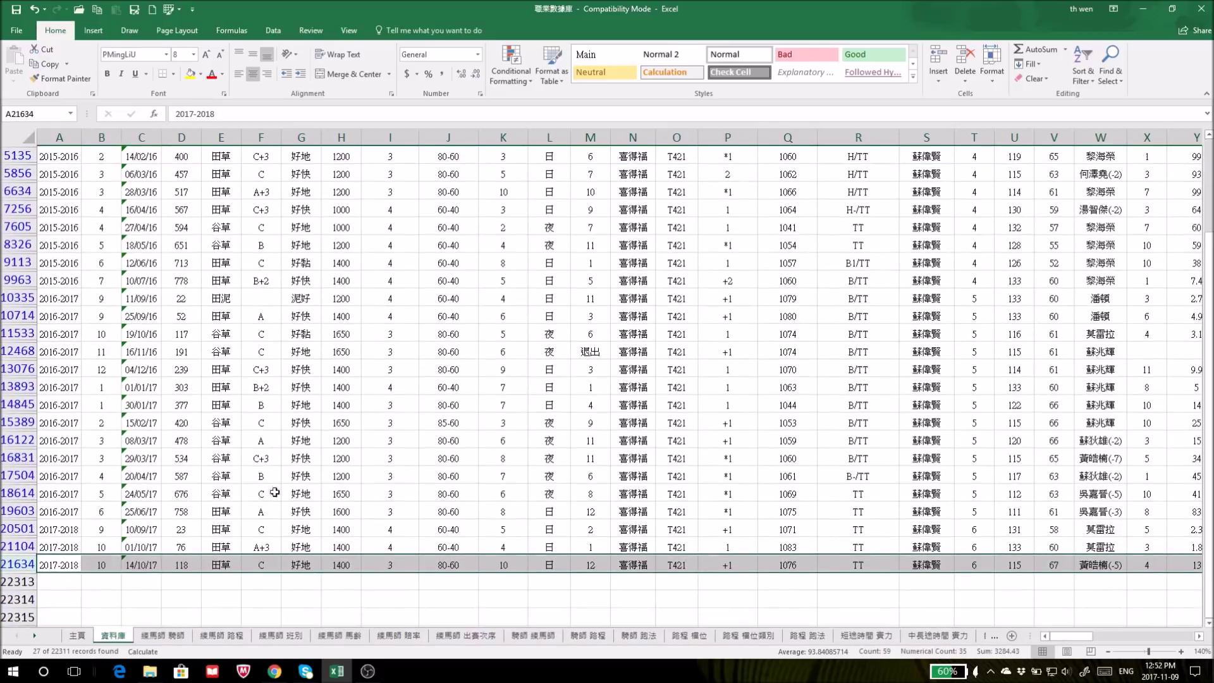
pyautogui.click(13, 511)
pyautogui.moveTo(12, 511); pyautogui.dragTo(50, 478)
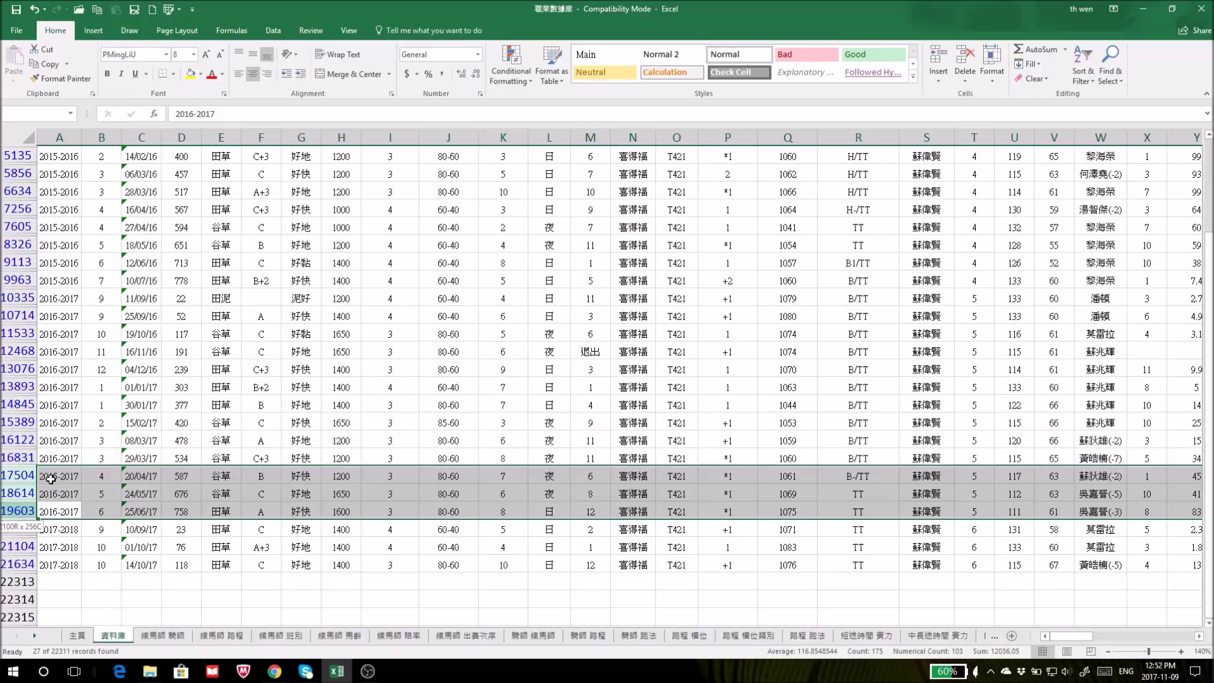
pyautogui.moveTo(51, 479); pyautogui.dragTo(26, 495)
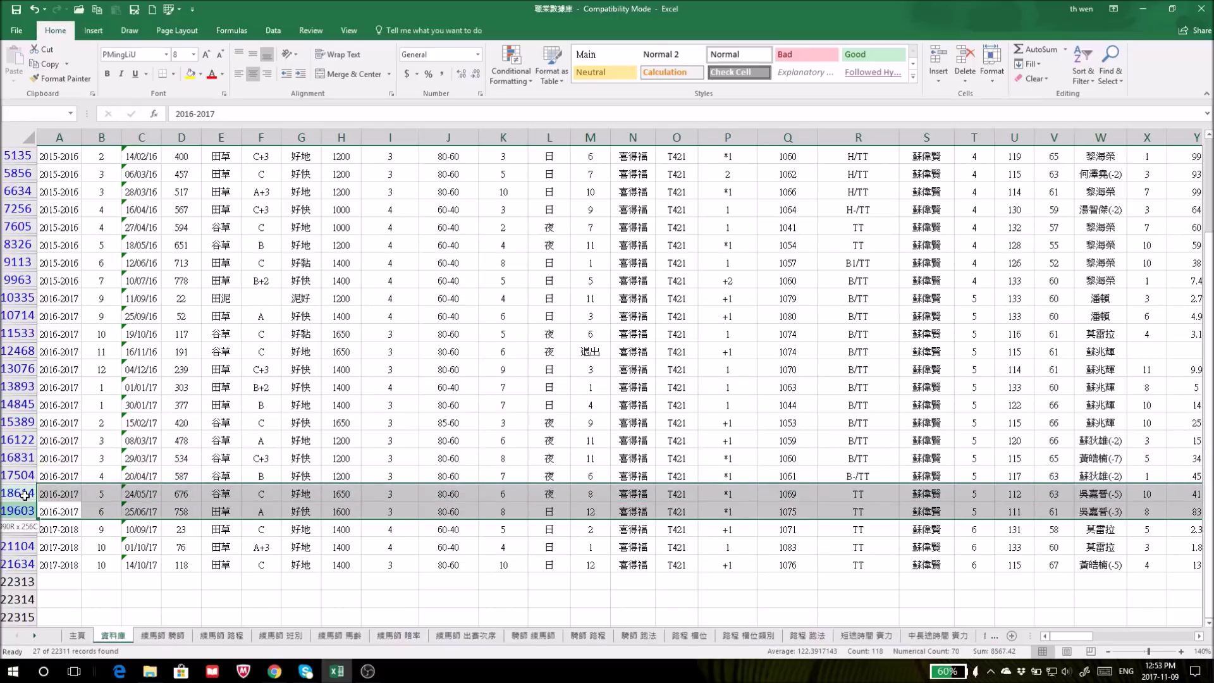
pyautogui.moveTo(25, 495); pyautogui.dragTo(32, 515)
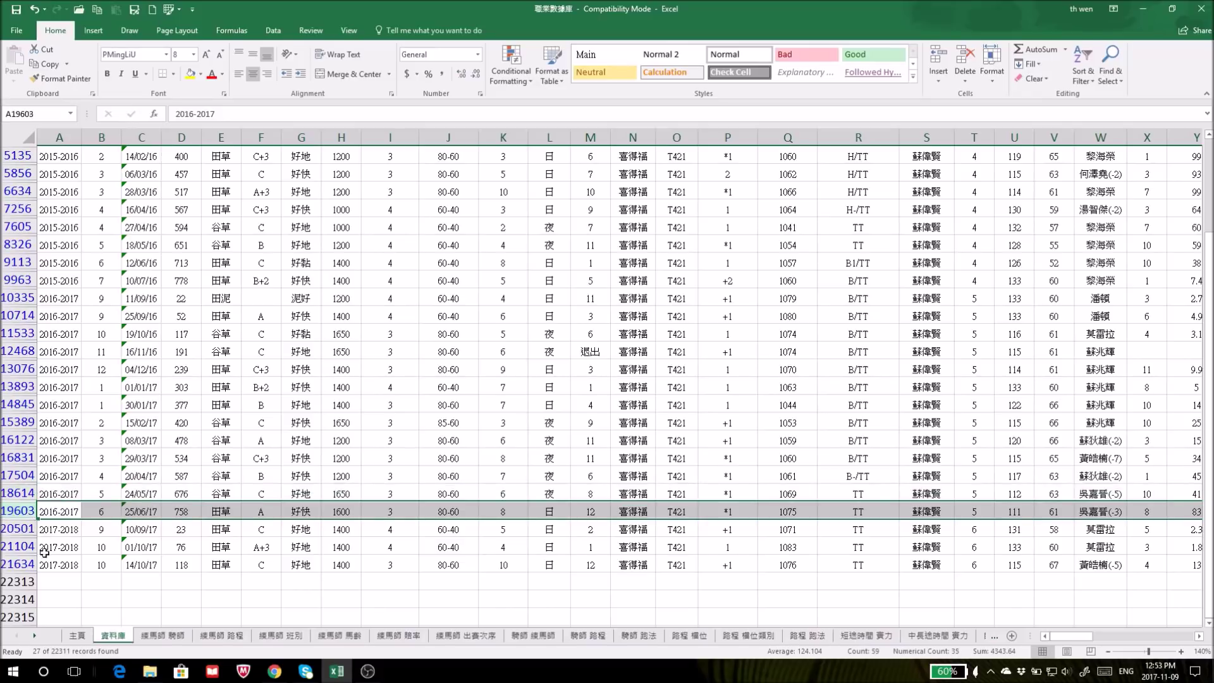
pyautogui.click(13, 564)
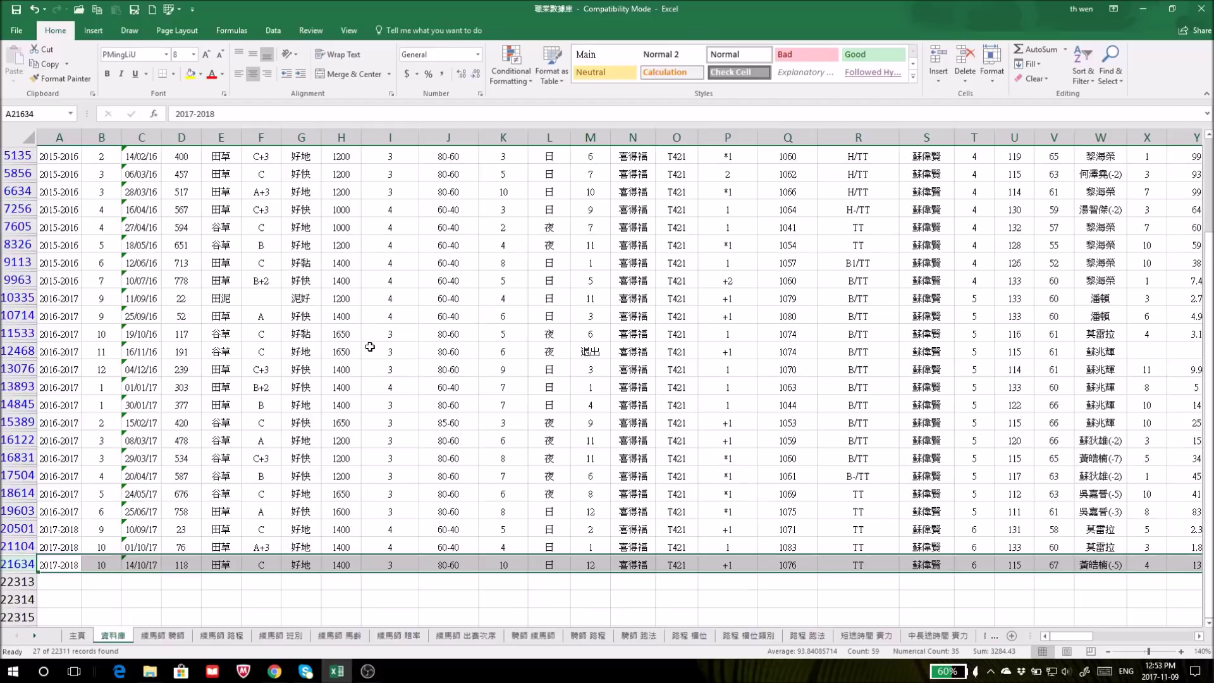
# Step: Return to the 中長途時間 實力 sheet and review the 2017-2018 田草 1400 list from its first rows
pyautogui.moveTo(1087, 636)
pyautogui.mouseDown()
pyautogui.moveTo(1100, 639)
pyautogui.moveTo(1078, 645)
pyautogui.mouseUp()
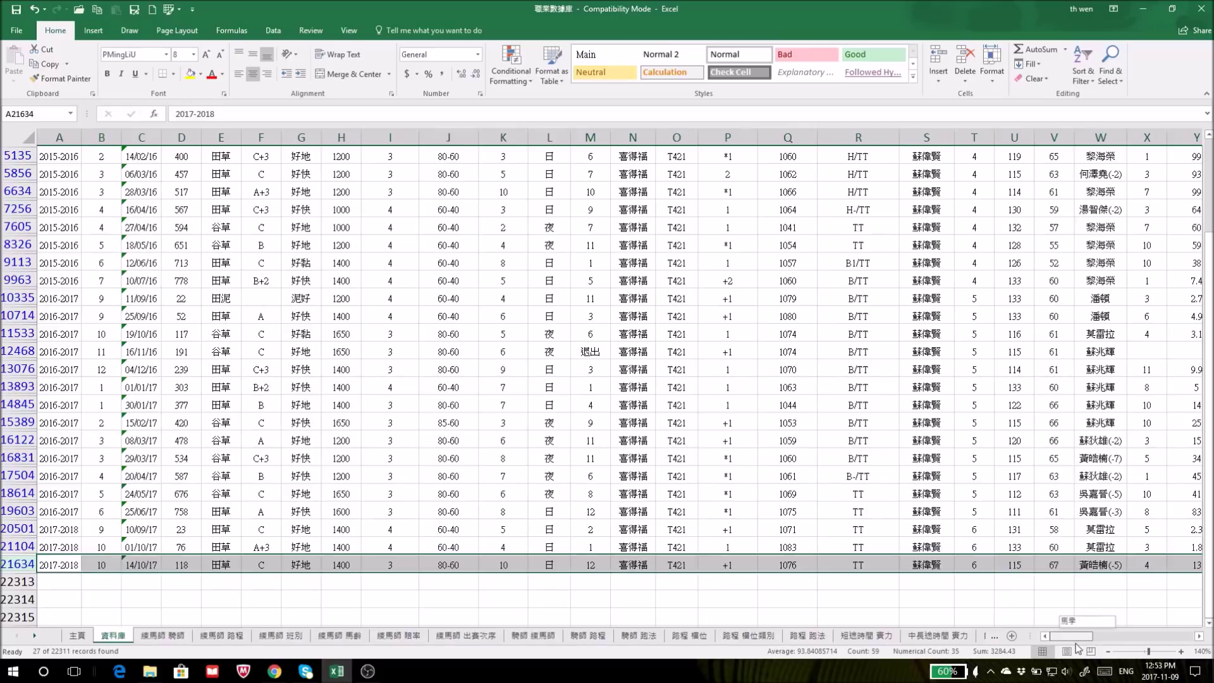
pyautogui.scroll(2, 989, 623)
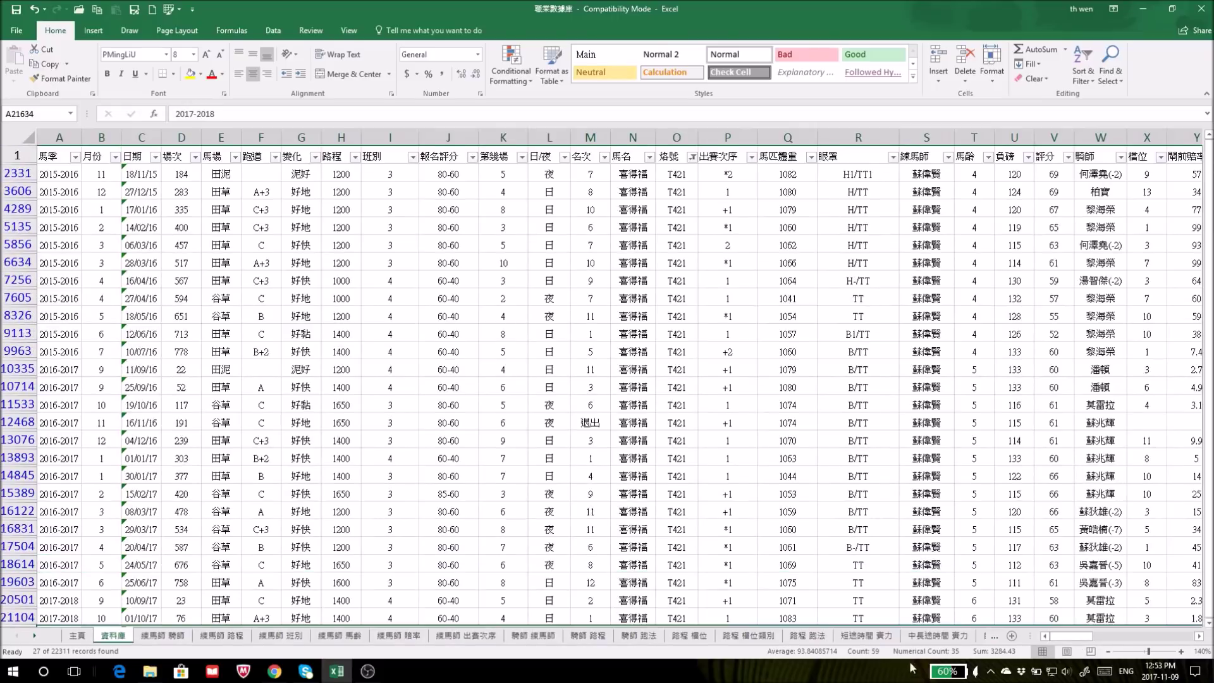
pyautogui.click(947, 640)
pyautogui.click(399, 169)
pyautogui.scroll(1, 381, 249)
pyautogui.scroll(1, 381, 249)
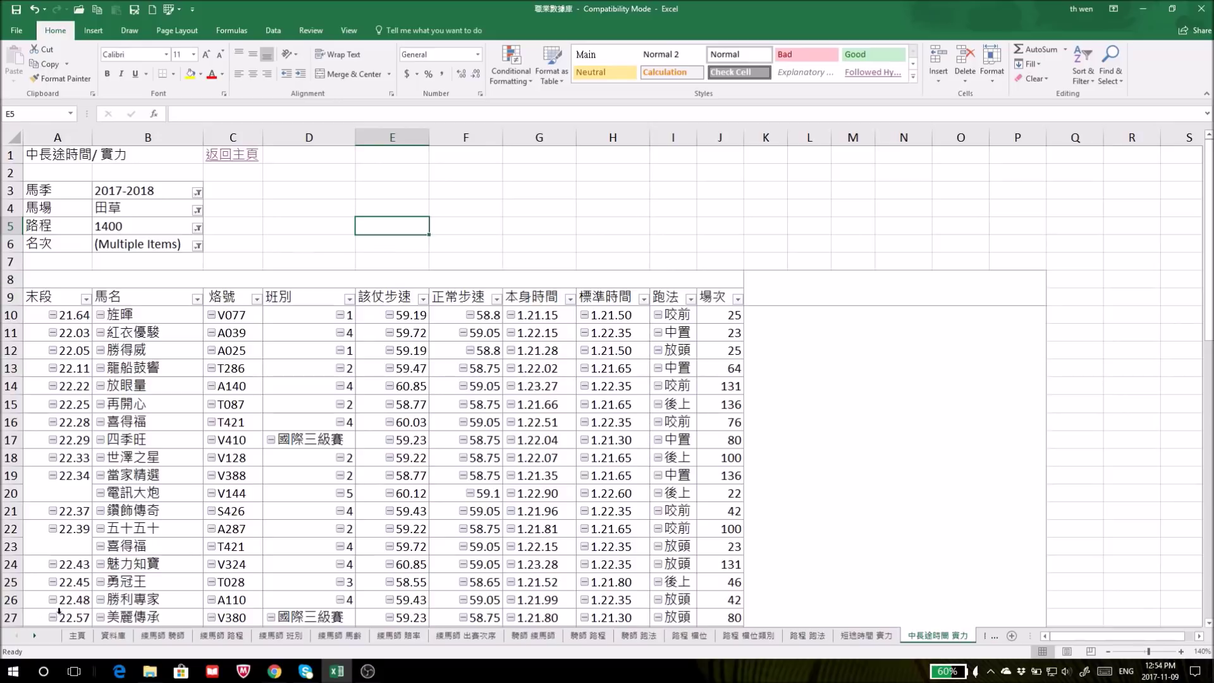
# Step: Show the 職業數據庫 title on the 主頁 sheet, and reopen 中長途時間 實力 through its link there
pyautogui.click(86, 641)
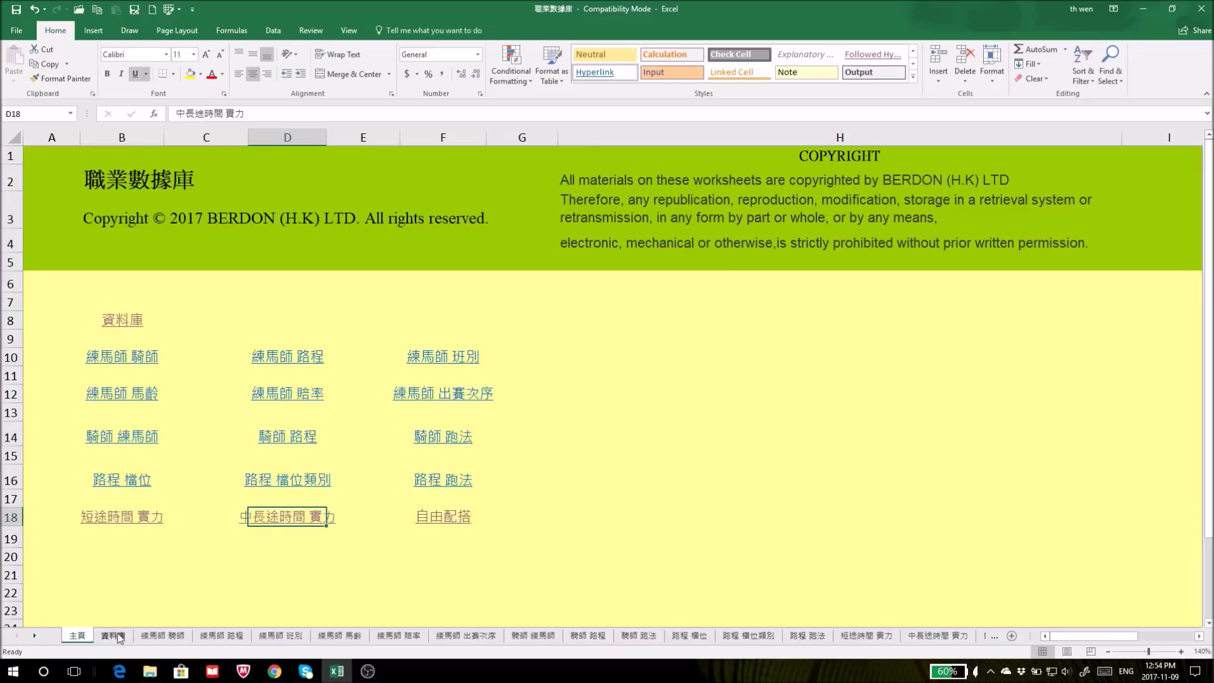
pyautogui.moveTo(82, 158); pyautogui.dragTo(198, 179)
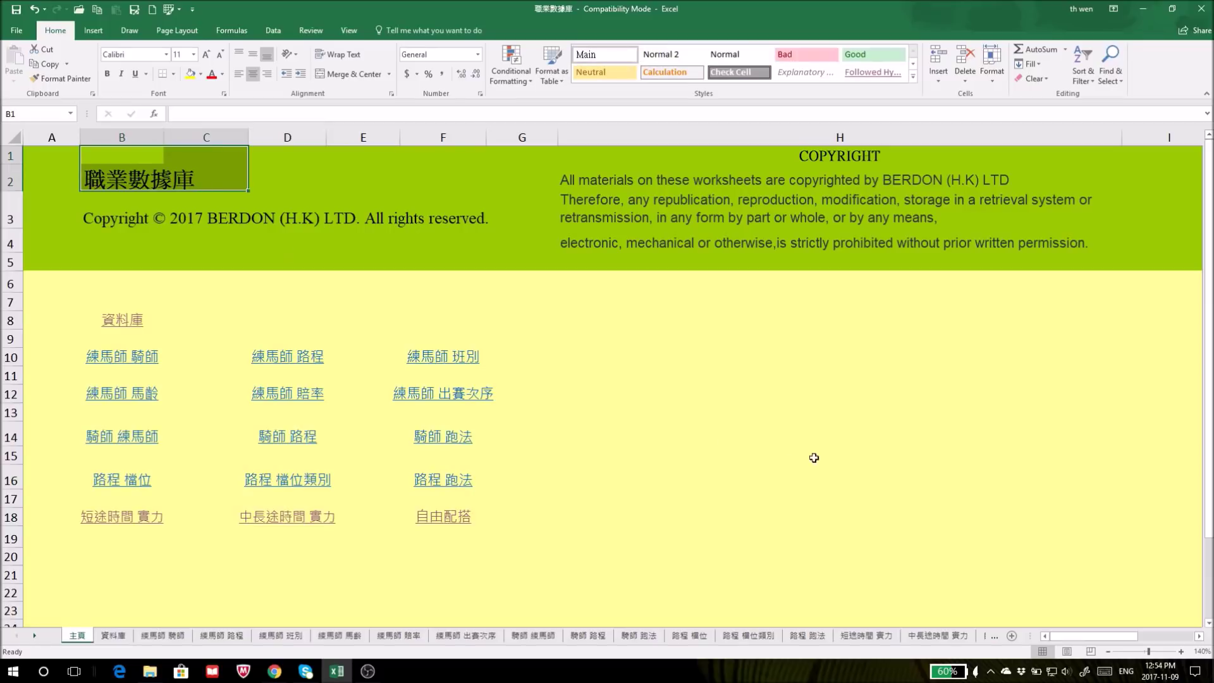
pyautogui.click(787, 446)
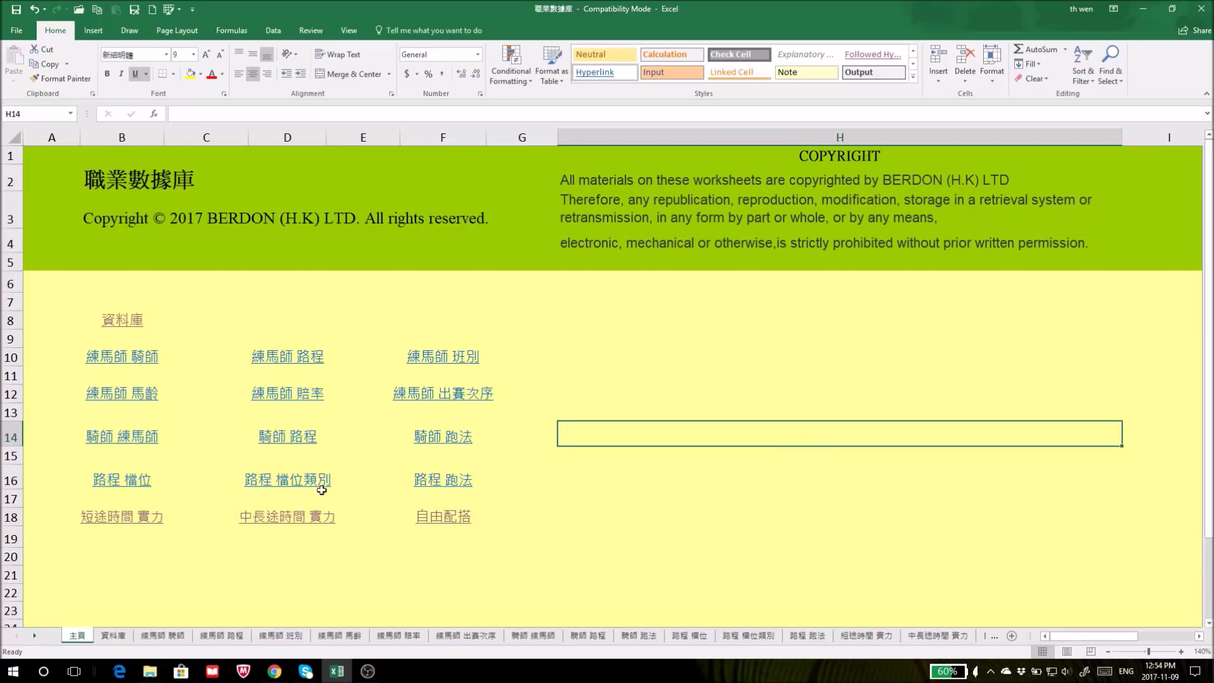
pyautogui.click(283, 524)
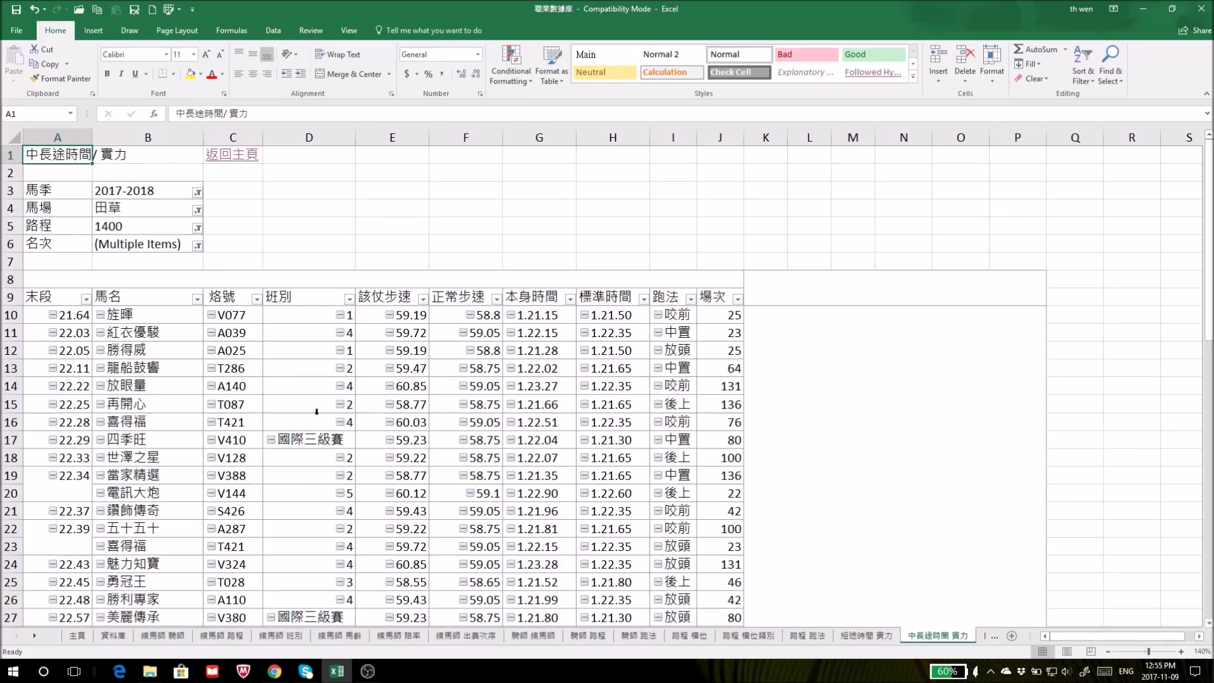